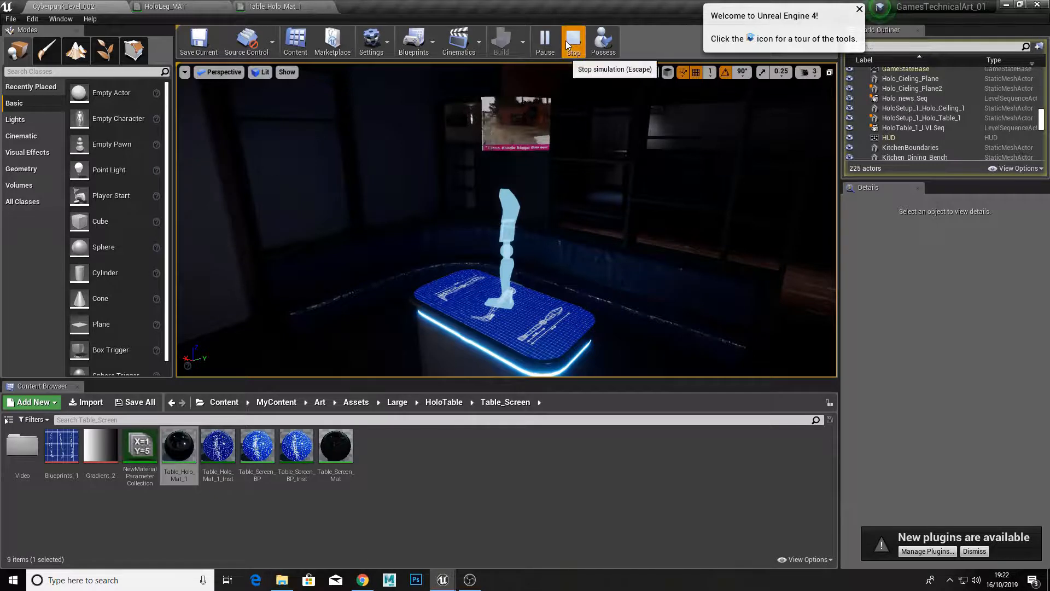
Step: Replay the level simulation to view the hologram leg and table animation, and stop it
{"action": "left_click", "coordinate": [573, 41]}
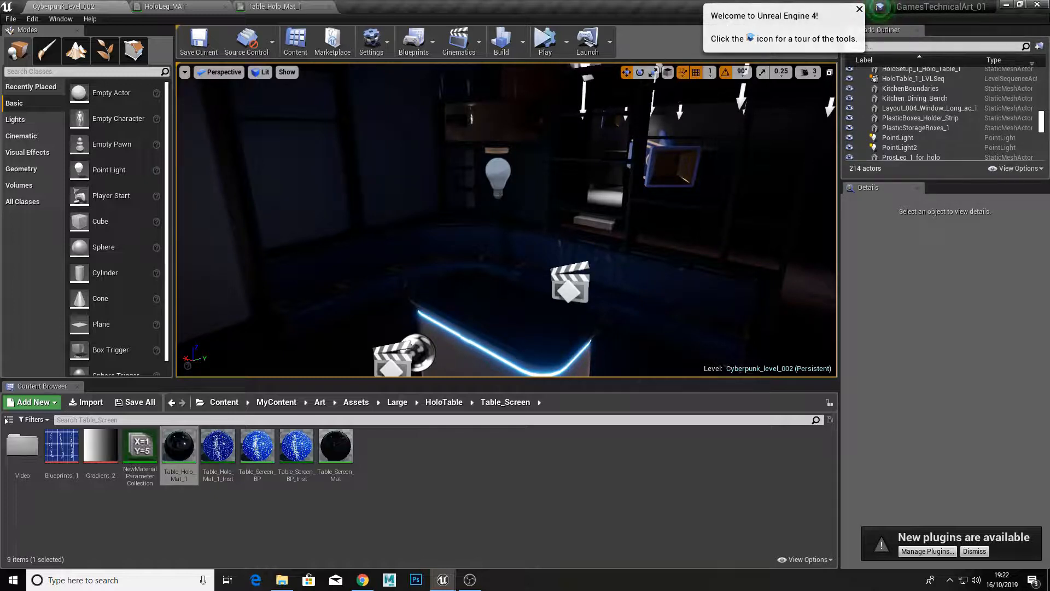
{"action": "left_click", "coordinate": [547, 44]}
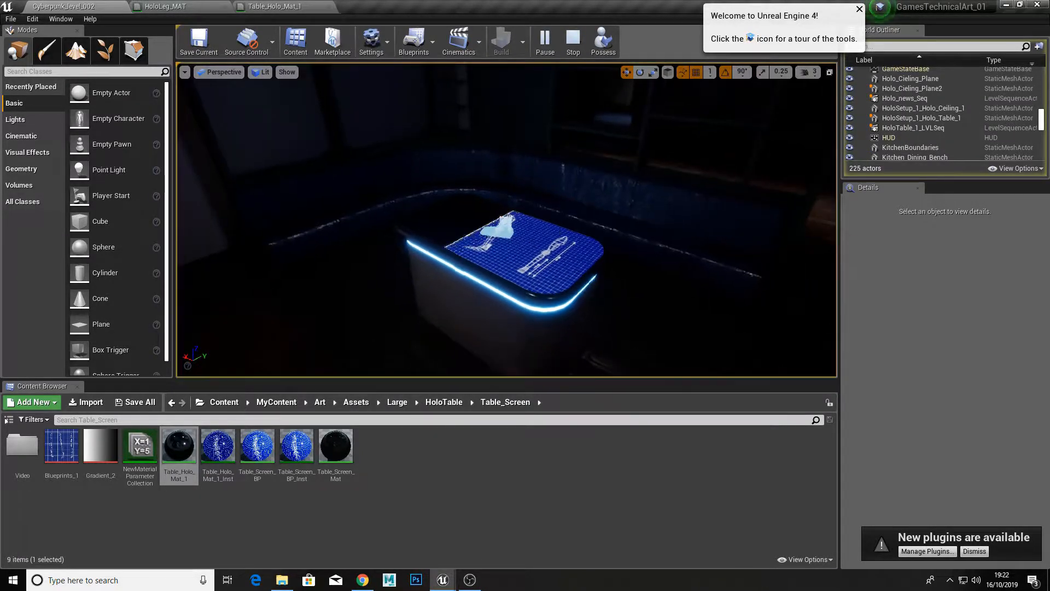
{"action": "right_click_drag", "start_coordinate": [501, 234], "coordinate": [460, 118]}
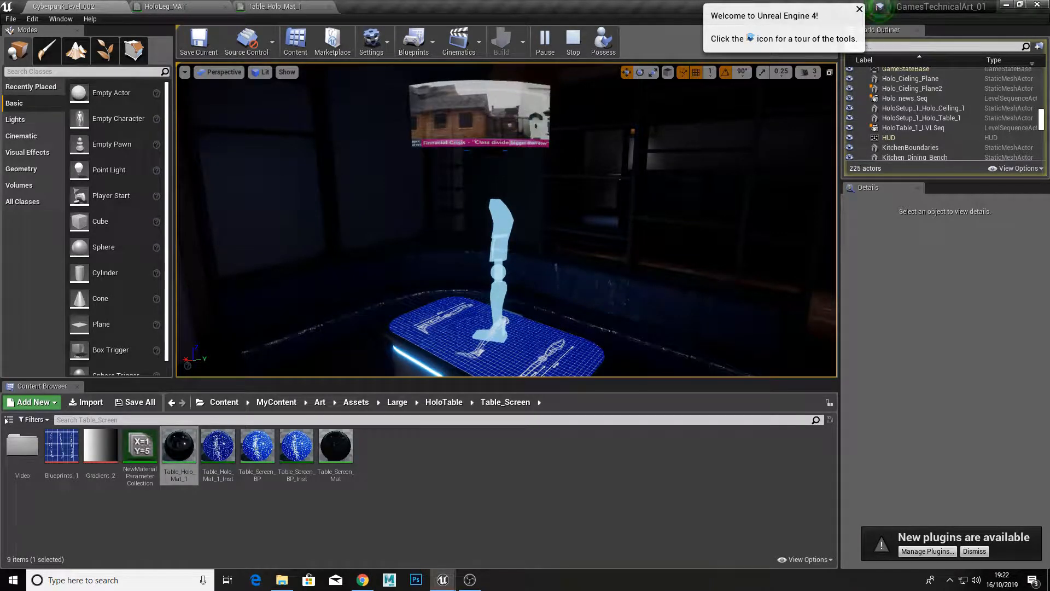
{"action": "left_click", "coordinate": [584, 38]}
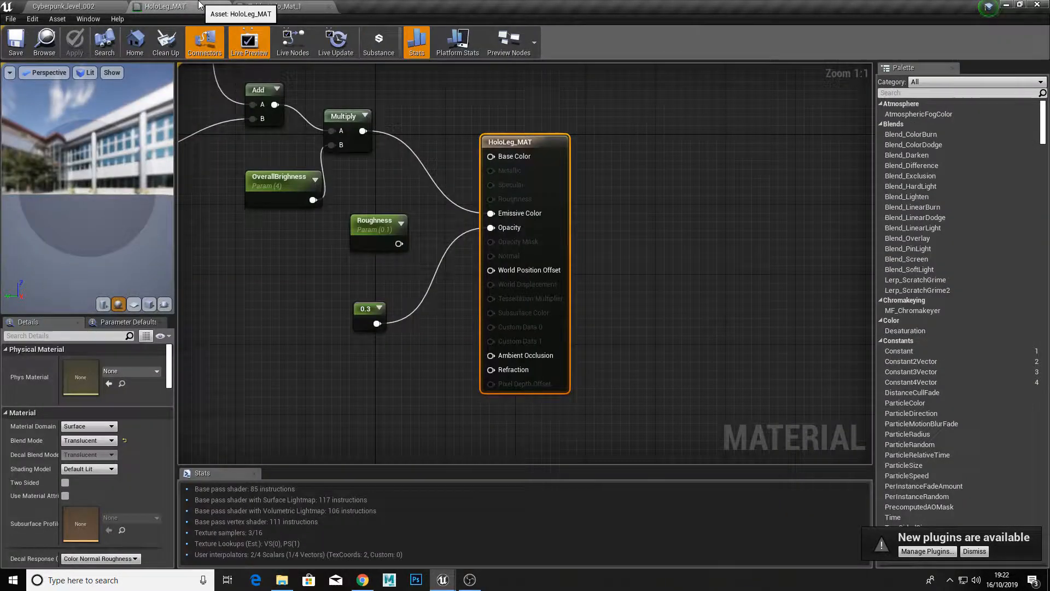
Step: Examine the finished node graph of the HoloLeg_MAT material
{"action": "left_click", "coordinate": [197, 7]}
{"action": "scroll", "coordinate": [350, 374], "scroll_direction": "down", "scroll_amount": 7}
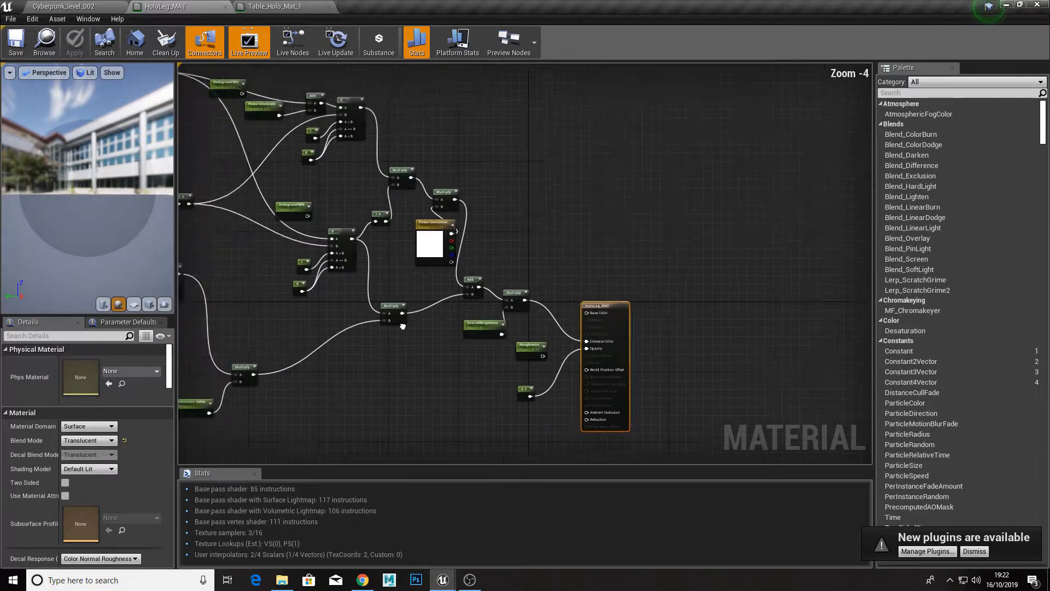
{"action": "scroll", "coordinate": [383, 267], "scroll_direction": "up", "scroll_amount": 2}
{"action": "scroll", "coordinate": [424, 352], "scroll_direction": "down", "scroll_amount": 1}
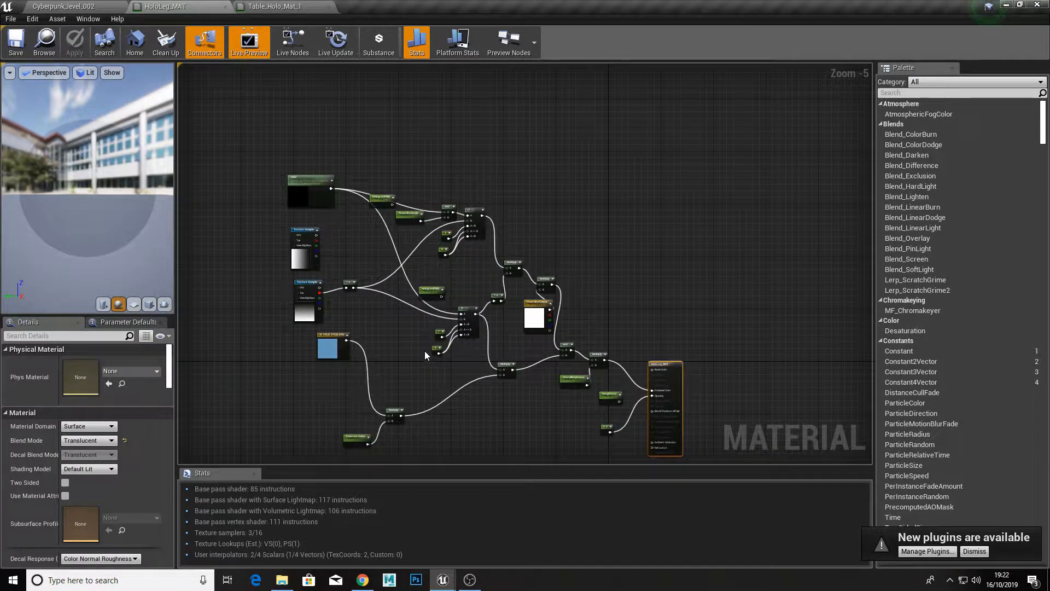
{"action": "scroll", "coordinate": [425, 350], "scroll_direction": "up", "scroll_amount": 2}
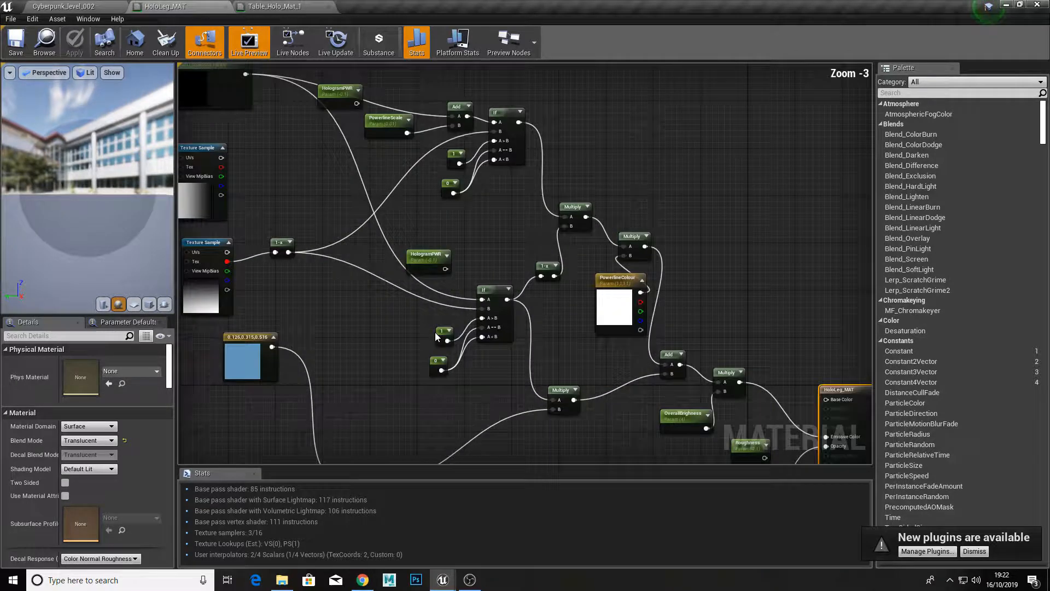
{"action": "scroll", "coordinate": [435, 332], "scroll_direction": "down", "scroll_amount": 1}
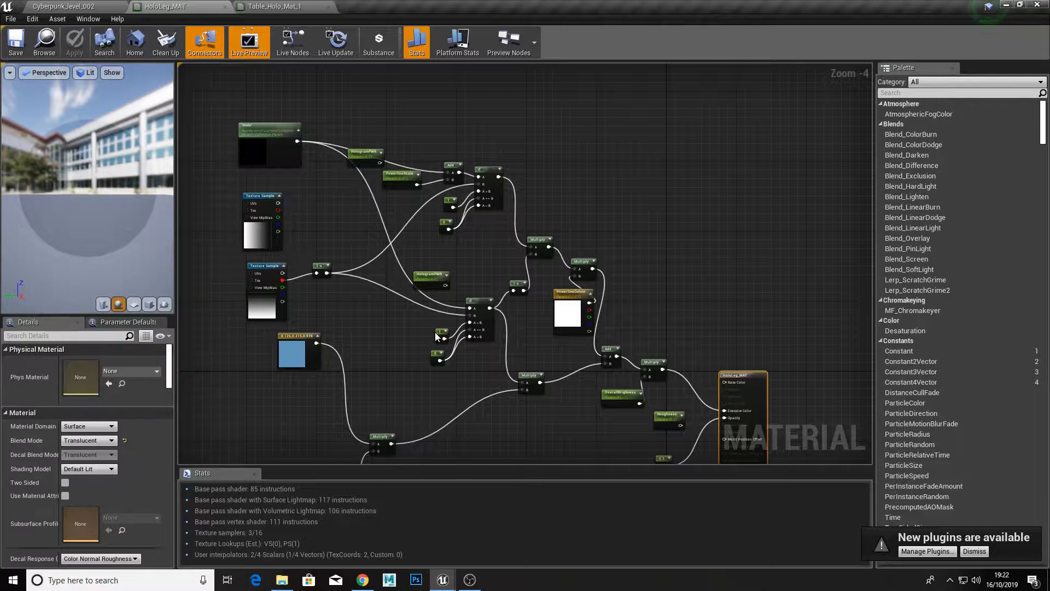
Step: Return to the level editor and open ThirdPersonExampleMap from the Maps folder of ThirdPersonBP
{"action": "left_click", "coordinate": [85, 6]}
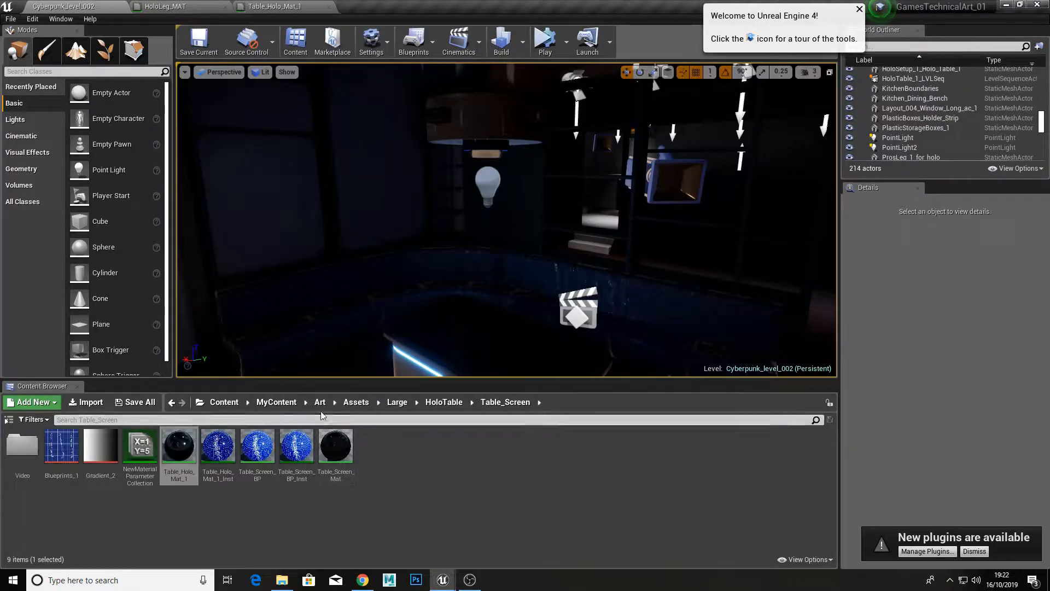
{"action": "left_click", "coordinate": [276, 402]}
{"action": "left_click", "coordinate": [66, 453]}
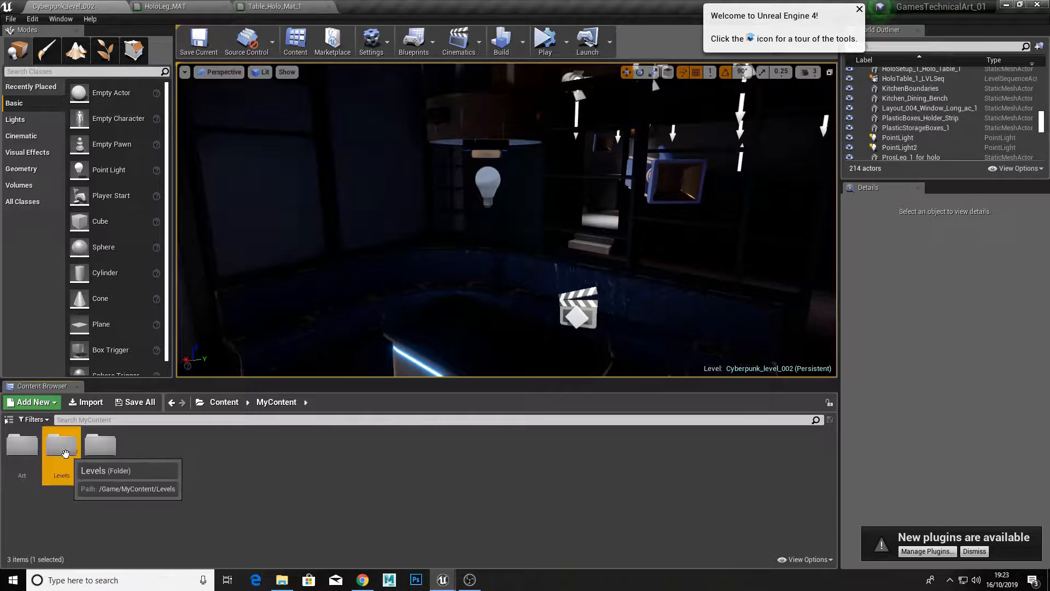
{"action": "left_click", "coordinate": [224, 402]}
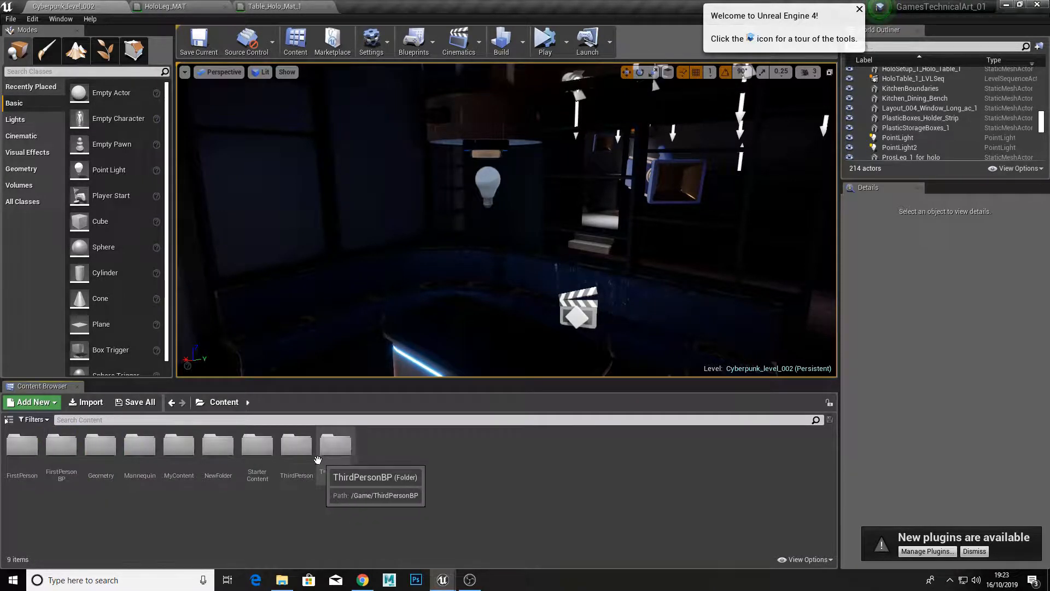
{"action": "double_click", "coordinate": [311, 454]}
{"action": "left_click", "coordinate": [225, 402]}
{"action": "double_click", "coordinate": [350, 450]}
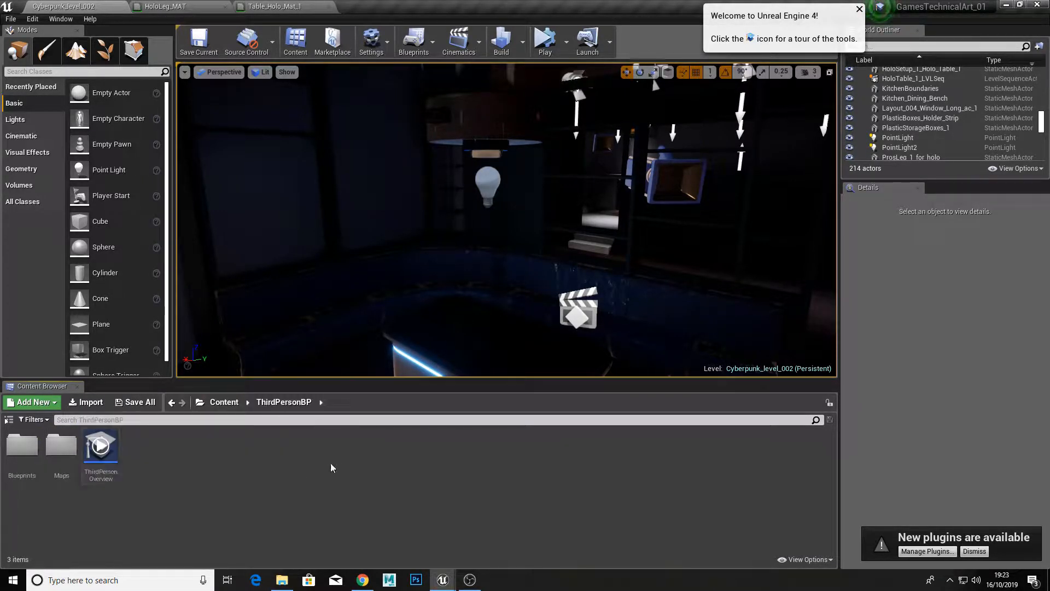
{"action": "double_click", "coordinate": [62, 447]}
{"action": "double_click", "coordinate": [27, 459]}
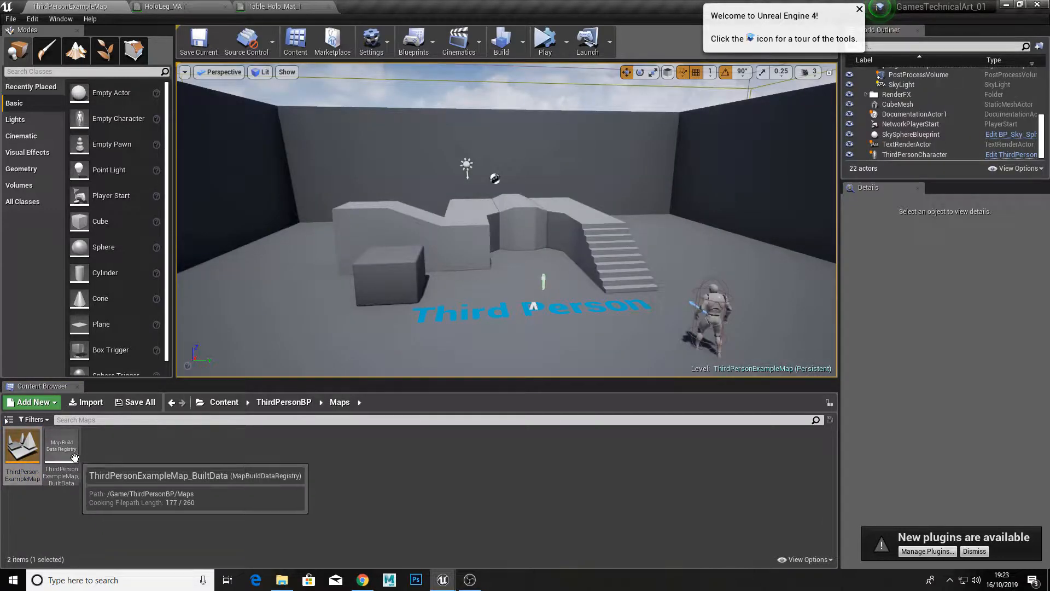
Step: Place a basic cube in the level beside the Third Person floor text and focus on it
{"action": "left_click_drag", "start_coordinate": [89, 224], "coordinate": [540, 304]}
{"action": "key", "text": "f"}
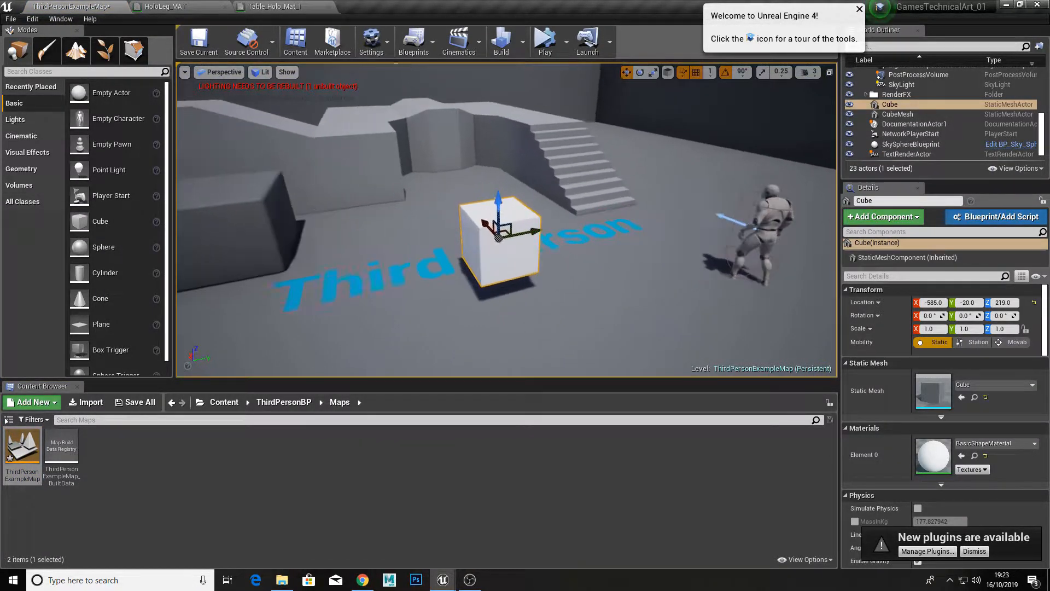
Step: Create a material named Tutorial in the root Content folder and open it for editing
{"action": "left_click", "coordinate": [236, 409]}
{"action": "right_click", "coordinate": [461, 453]}
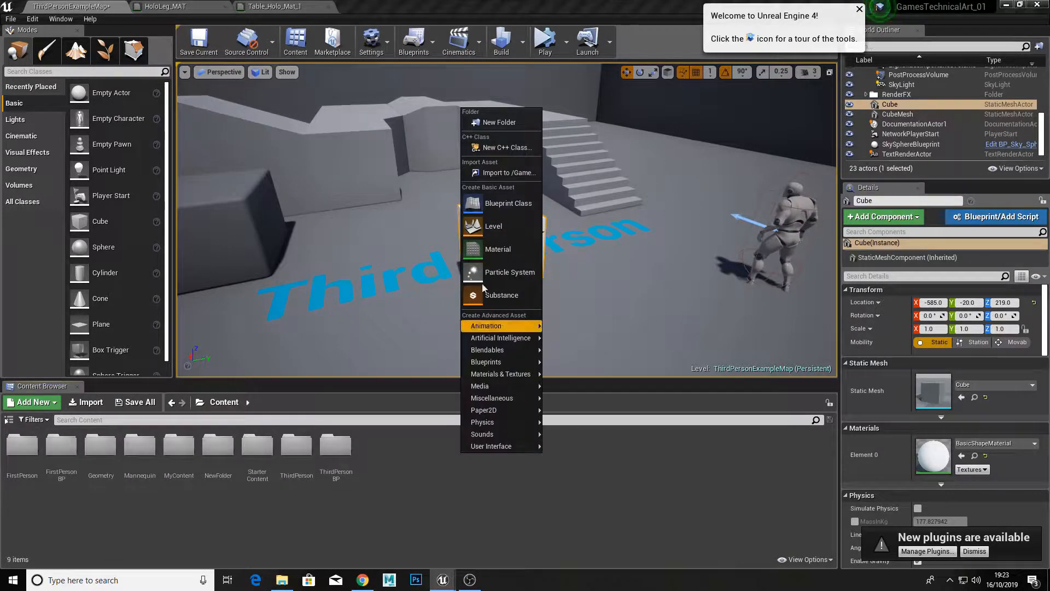
{"action": "left_click", "coordinate": [490, 247]}
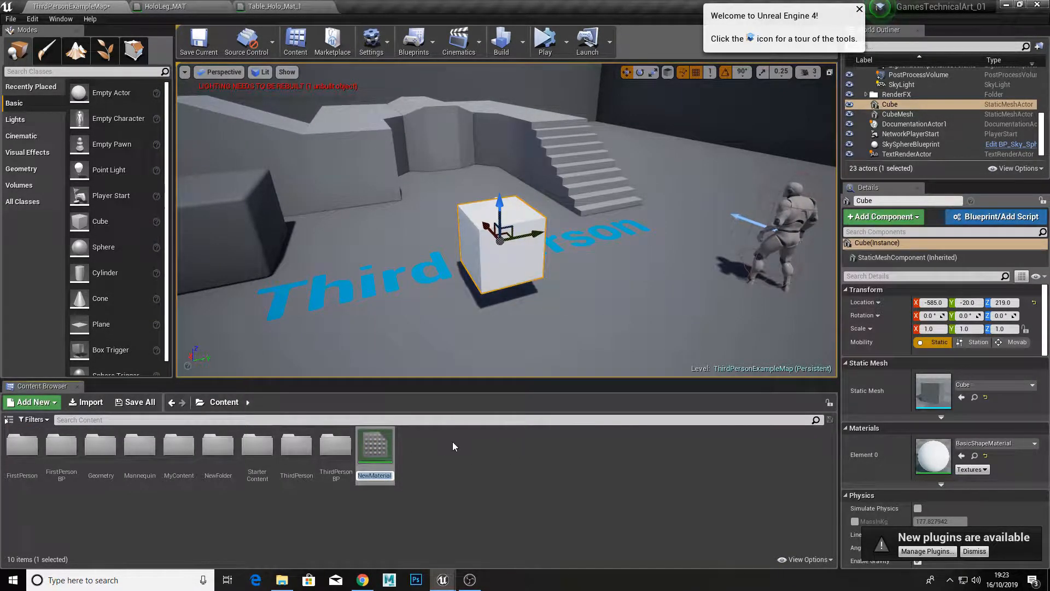
{"action": "type", "text": "Tutorial"}
{"action": "key", "text": "Return"}
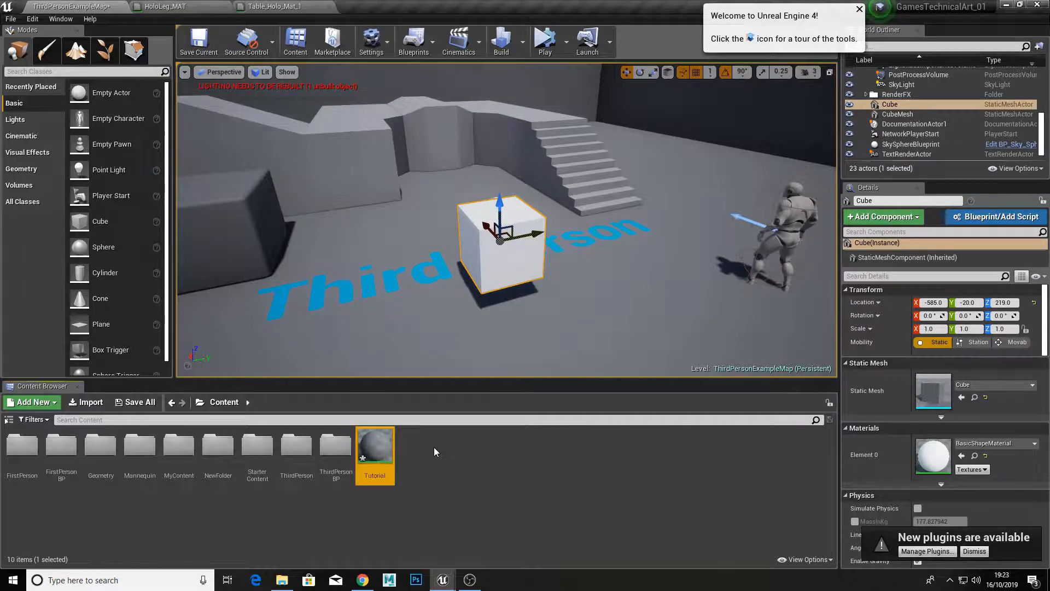
{"action": "double_click", "coordinate": [388, 444]}
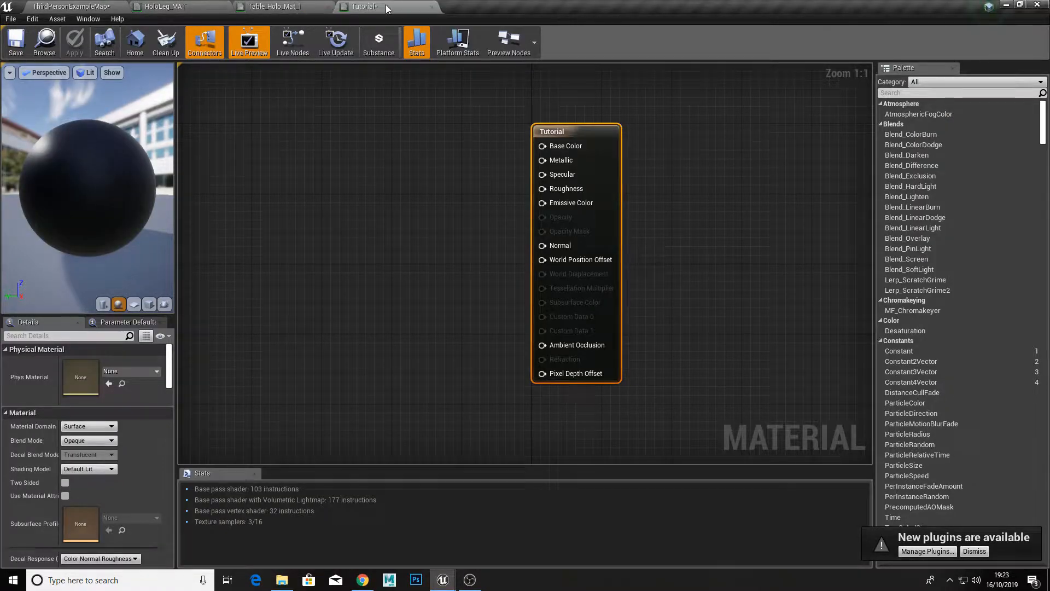
Step: Add a Constant node to the graph, well to the left of the Tutorial material node
{"action": "scroll", "coordinate": [492, 186], "scroll_direction": "down", "scroll_amount": 2}
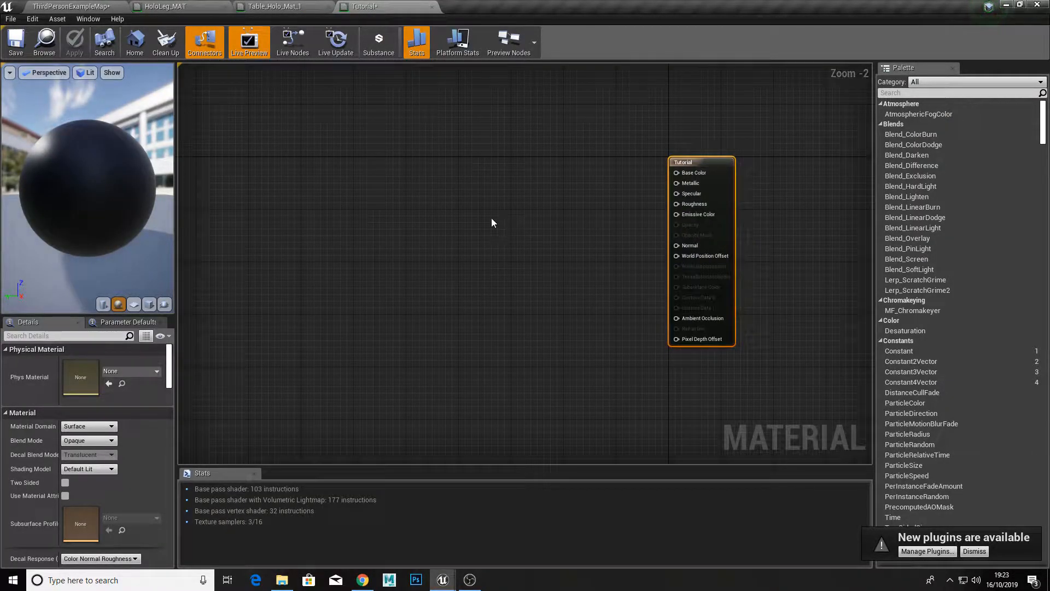
{"action": "scroll", "coordinate": [491, 218], "scroll_direction": "up", "scroll_amount": 1}
{"action": "scroll", "coordinate": [492, 222], "scroll_direction": "down", "scroll_amount": 2}
{"action": "right_click", "coordinate": [425, 209]}
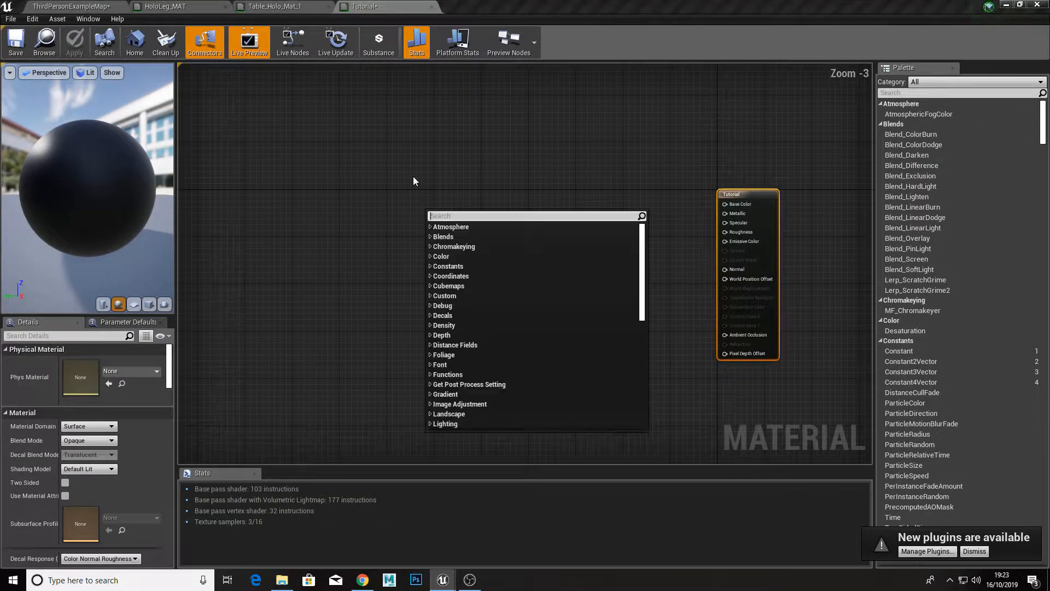
{"action": "left_click", "coordinate": [414, 180]}
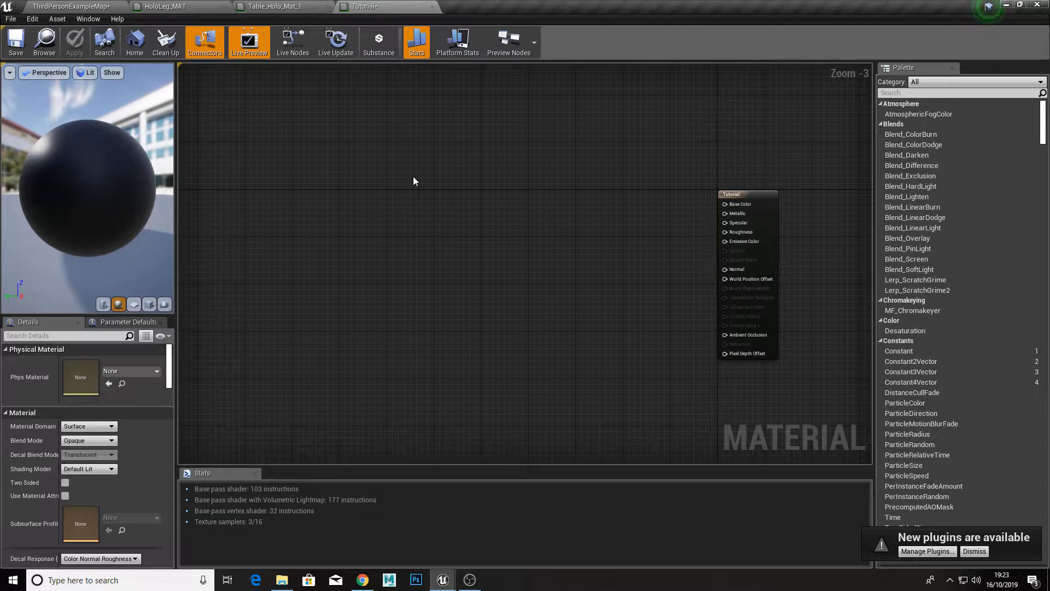
{"action": "left_click", "coordinate": [367, 199]}
{"action": "scroll", "coordinate": [377, 204], "scroll_direction": "up", "scroll_amount": 3}
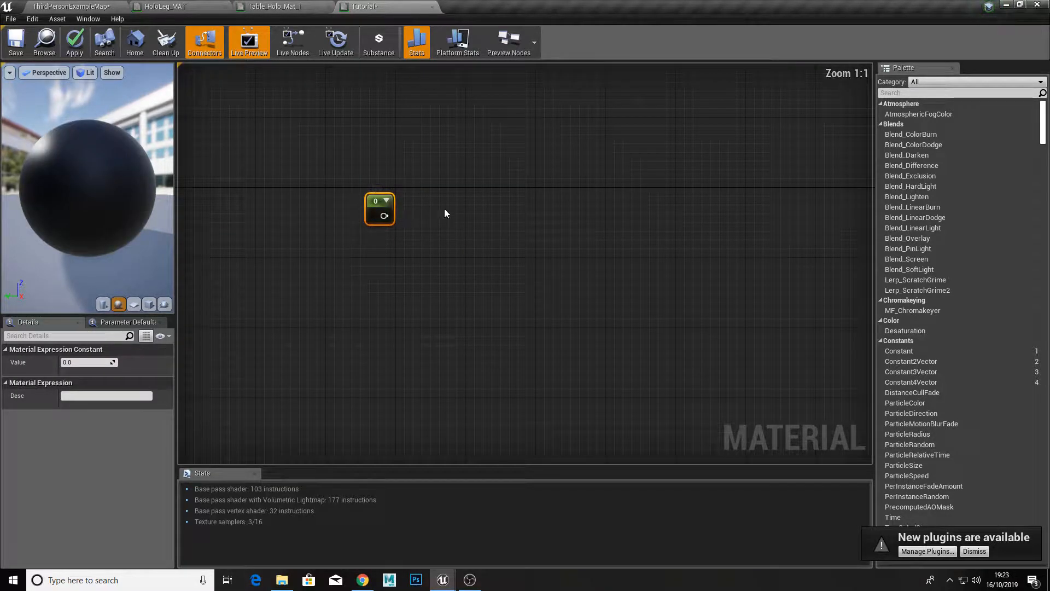
{"action": "scroll", "coordinate": [444, 216], "scroll_direction": "down", "scroll_amount": 2}
{"action": "scroll", "coordinate": [443, 221], "scroll_direction": "up", "scroll_amount": 2}
{"action": "left_click_drag", "start_coordinate": [381, 218], "coordinate": [489, 204]}
{"action": "scroll", "coordinate": [487, 211], "scroll_direction": "down", "scroll_amount": 2}
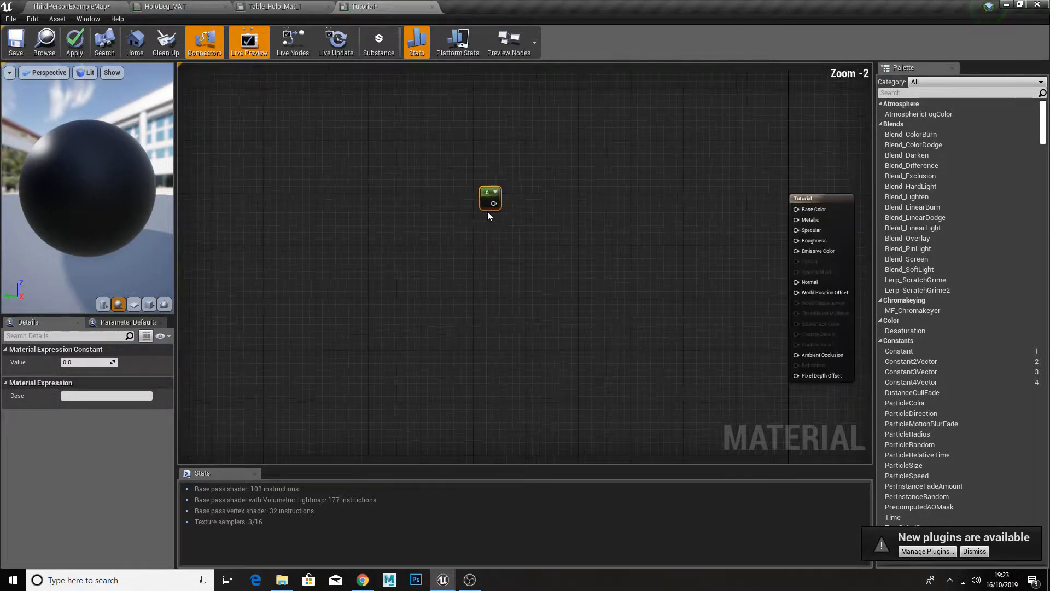
{"action": "scroll", "coordinate": [501, 202], "scroll_direction": "up", "scroll_amount": 2}
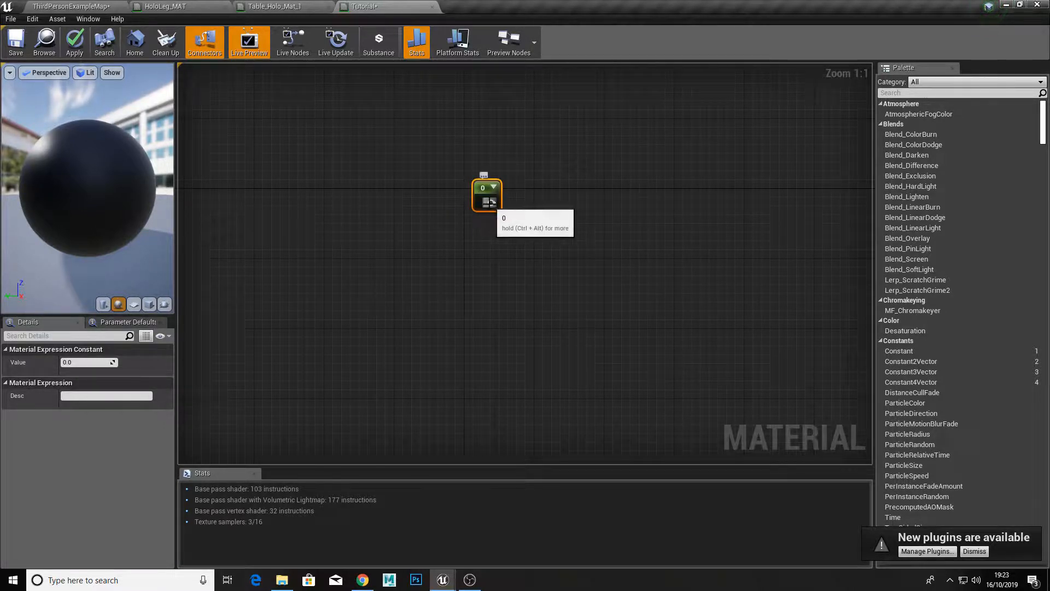
Step: Duplicate the Constant node and place the copy below the original
{"action": "key", "text": "ctrl+w"}
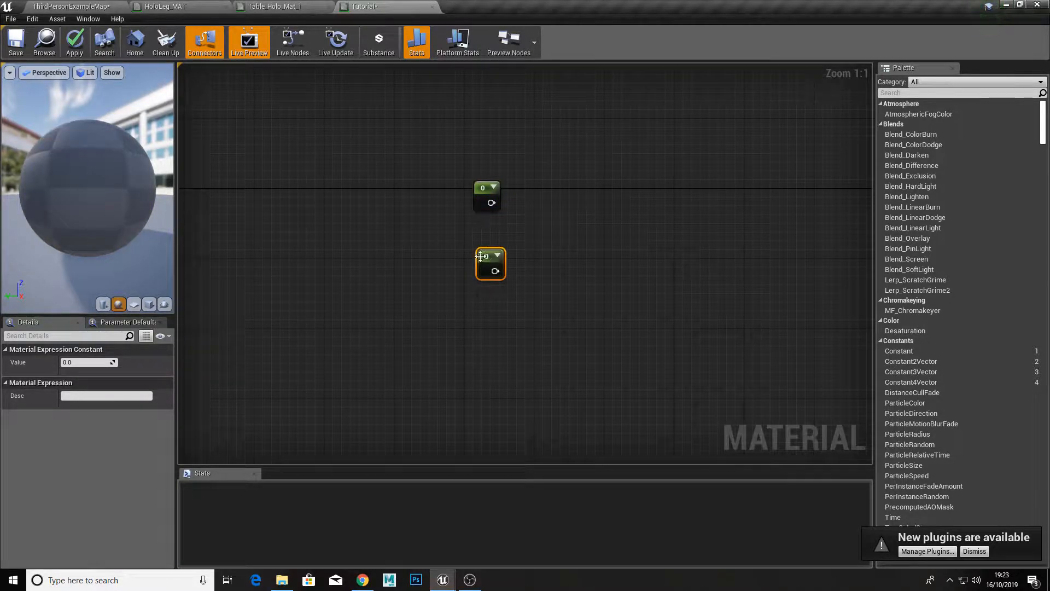
{"action": "scroll", "coordinate": [491, 239], "scroll_direction": "down", "scroll_amount": 2}
{"action": "scroll", "coordinate": [548, 241], "scroll_direction": "up", "scroll_amount": 2}
Step: Create an Add node and position it to the right of the two Constant nodes
{"action": "right_click", "coordinate": [546, 222]}
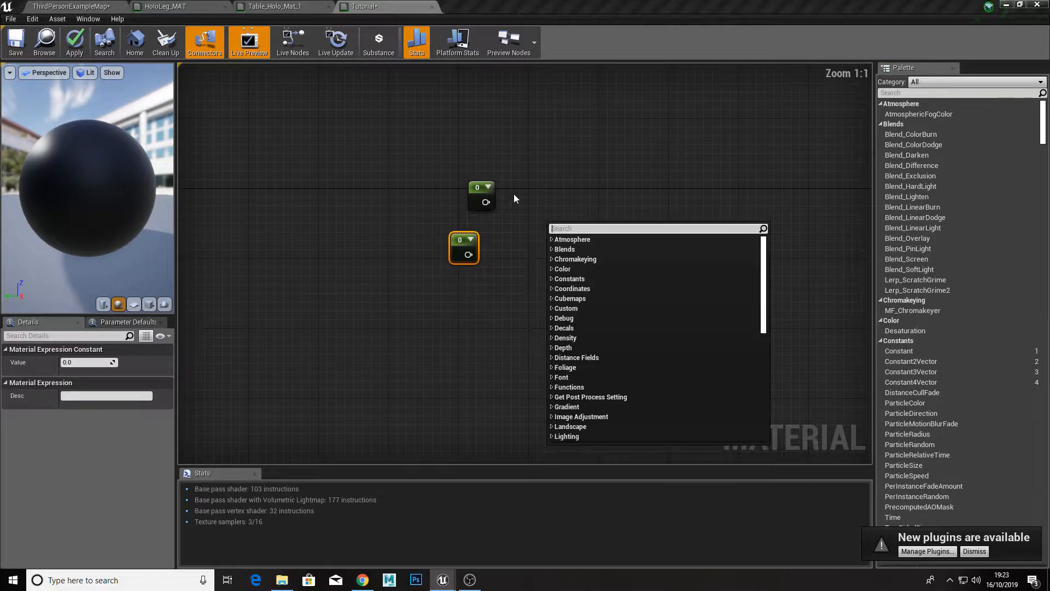
{"action": "key", "text": "Escape"}
{"action": "left_click", "coordinate": [549, 227]}
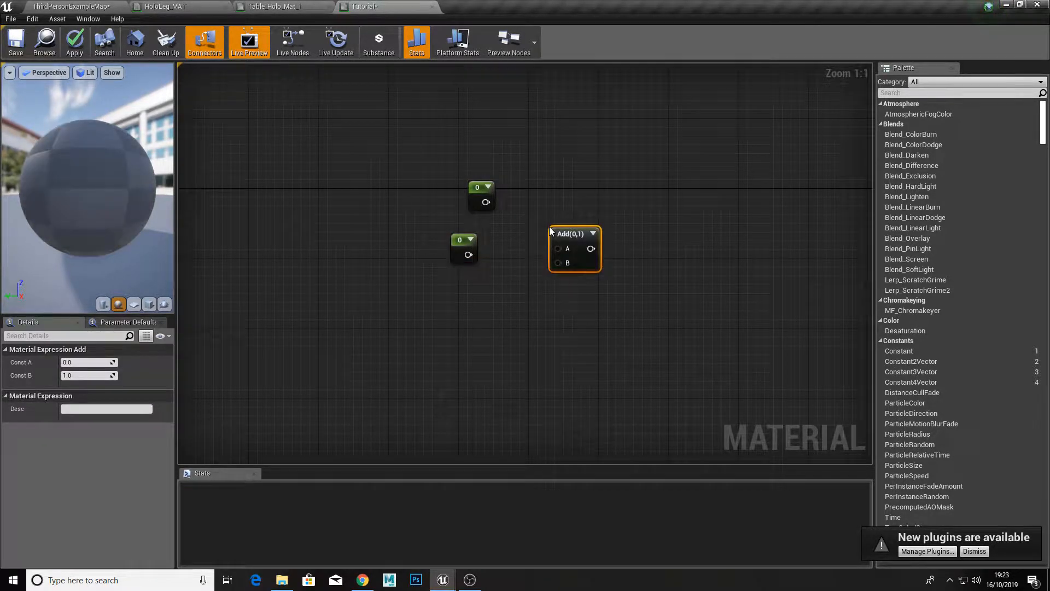
{"action": "right_click", "coordinate": [543, 195]}
{"action": "left_click", "coordinate": [856, 94]}
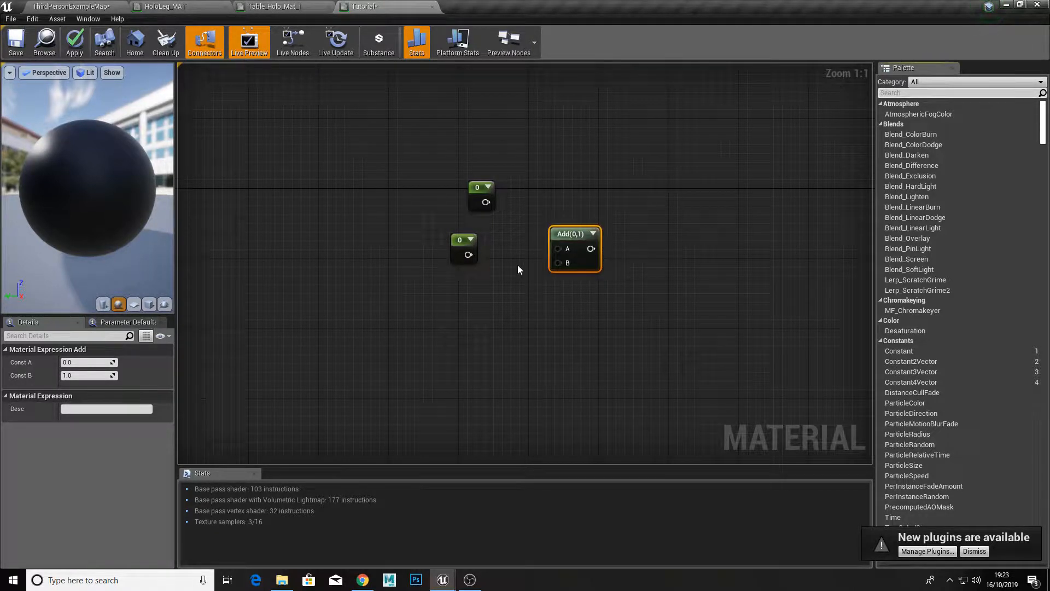
{"action": "left_click_drag", "start_coordinate": [569, 235], "coordinate": [583, 213]}
{"action": "right_click_drag", "start_coordinate": [528, 242], "coordinate": [509, 221]}
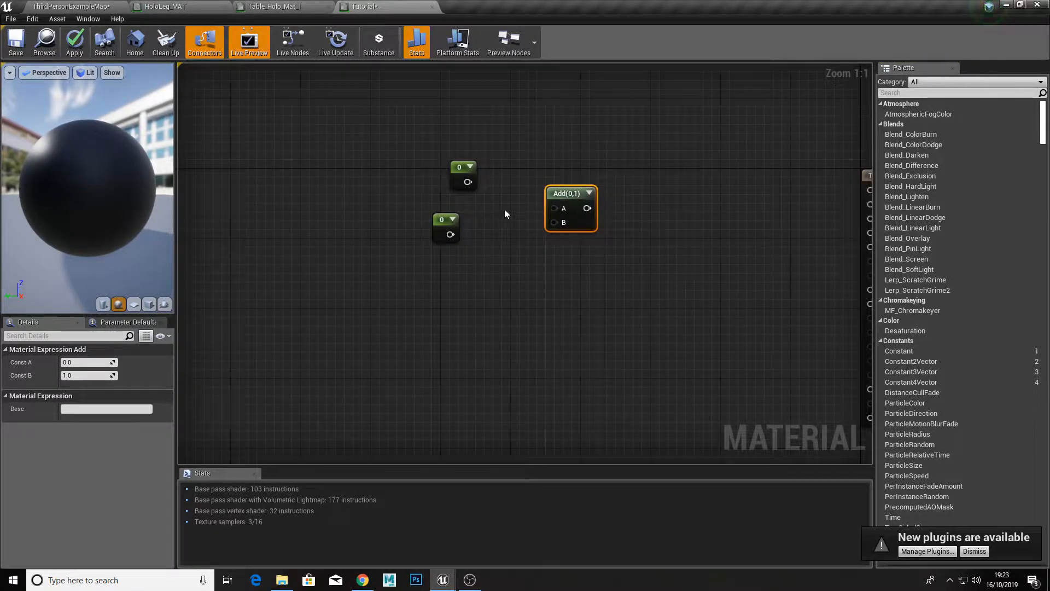
Step: Connect the upper Constant to input A and the lower Constant to input B of the Add node
{"action": "left_click_drag", "start_coordinate": [468, 182], "coordinate": [554, 208]}
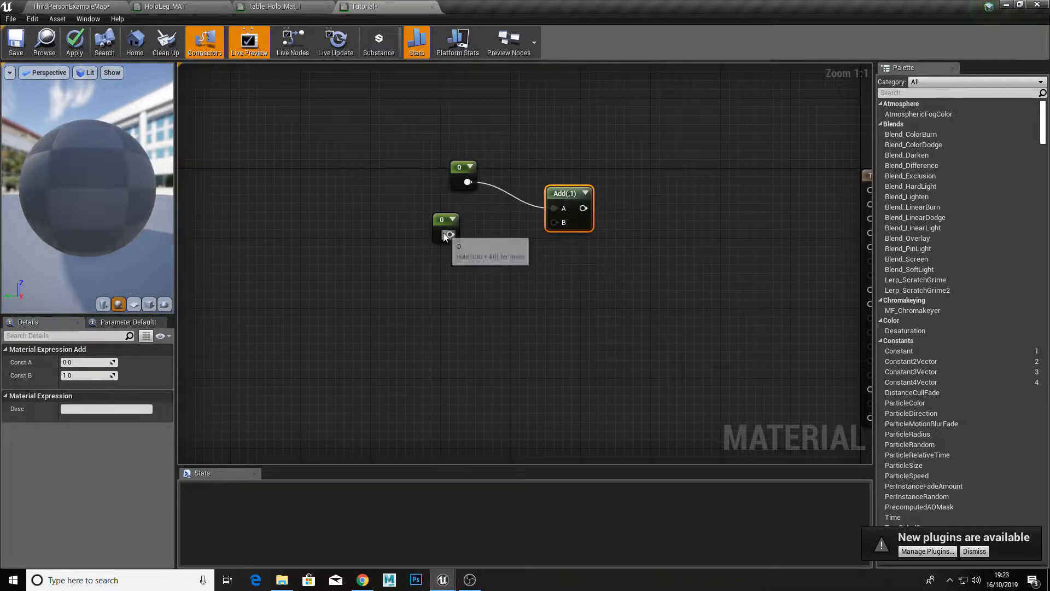
{"action": "left_click_drag", "start_coordinate": [450, 234], "coordinate": [553, 222]}
{"action": "right_click_drag", "start_coordinate": [551, 249], "coordinate": [516, 250]}
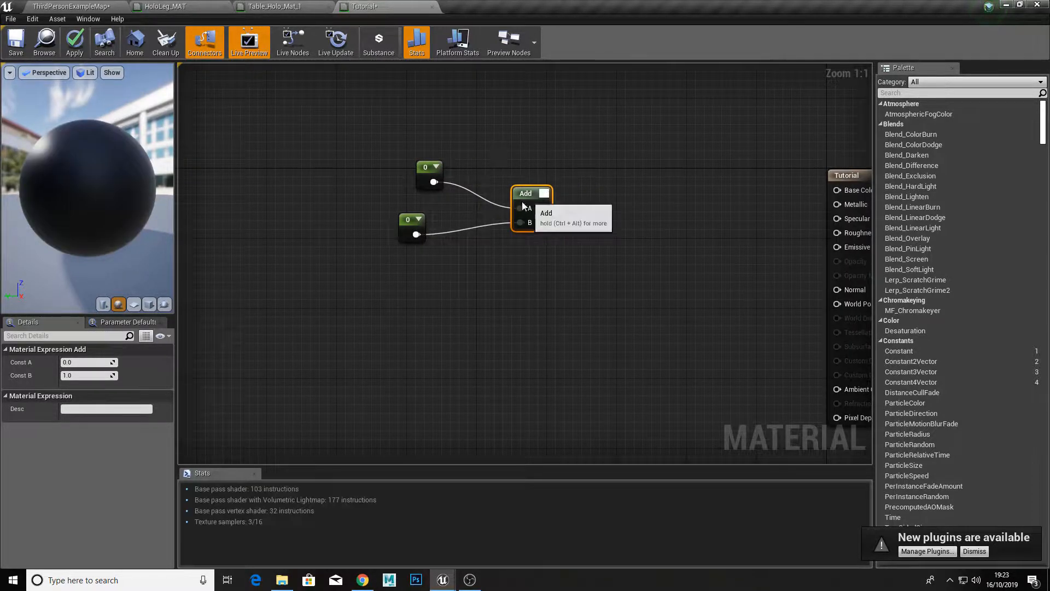
{"action": "left_click", "coordinate": [540, 175]}
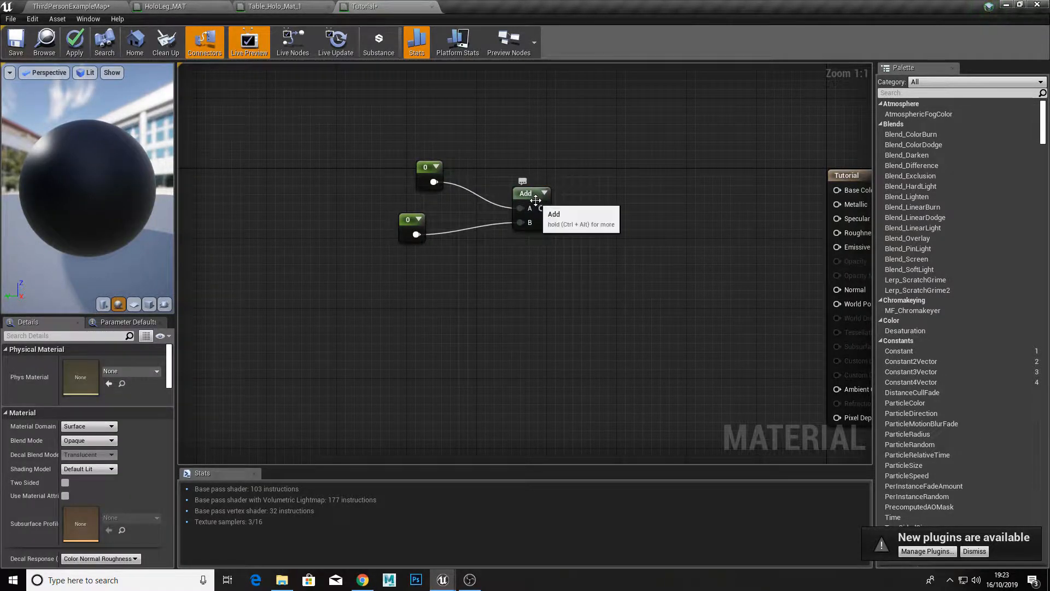
Step: Space out the Add node and the two Constant nodes so their connections are easy to read
{"action": "left_click_drag", "start_coordinate": [526, 203], "coordinate": [491, 221]}
{"action": "left_click_drag", "start_coordinate": [433, 182], "coordinate": [358, 150]}
{"action": "left_click", "coordinate": [351, 167]}
{"action": "left_click_drag", "start_coordinate": [400, 235], "coordinate": [343, 244]}
Step: Set the value of the upper Constant node to -0.1
{"action": "left_click", "coordinate": [362, 159]}
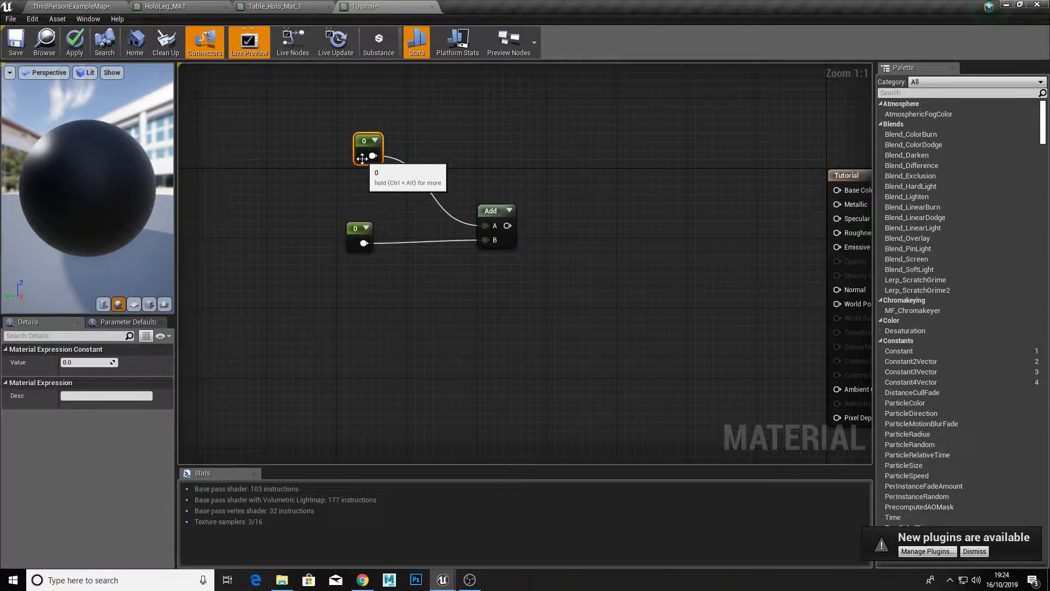
{"action": "left_click", "coordinate": [83, 362]}
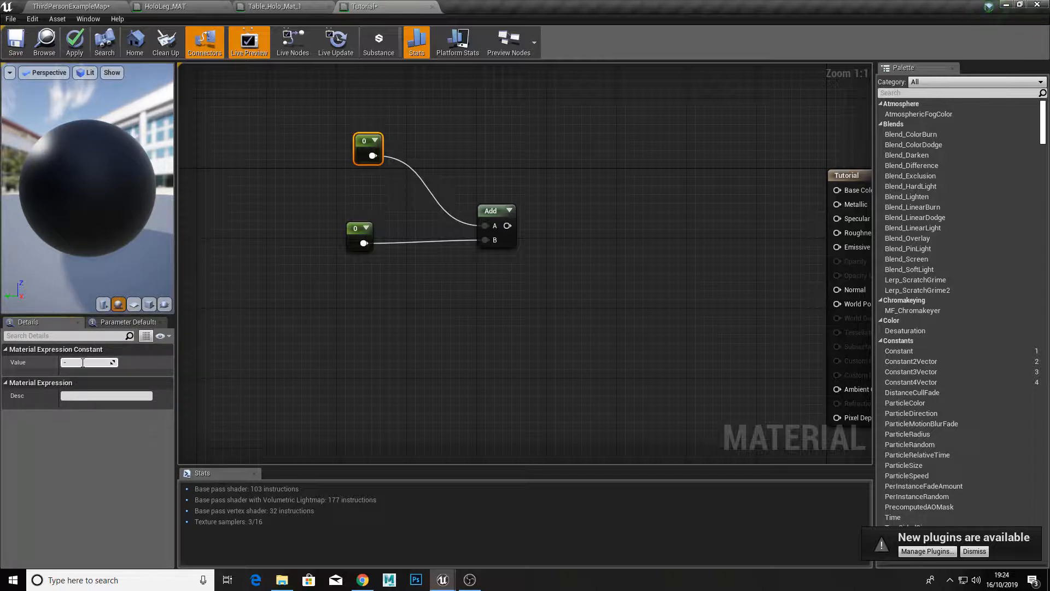
{"action": "type", "text": "-0.1"}
{"action": "key", "text": "Return"}
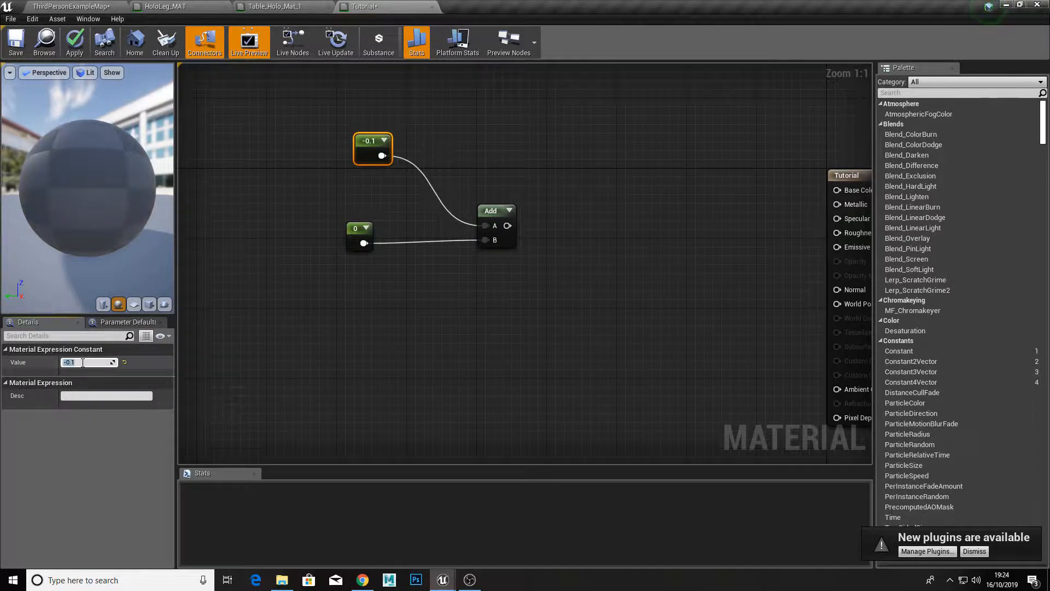
Step: Set the value of the lower Constant node to 0.01 and move the Add node closer to the two Constants
{"action": "left_click", "coordinate": [354, 235]}
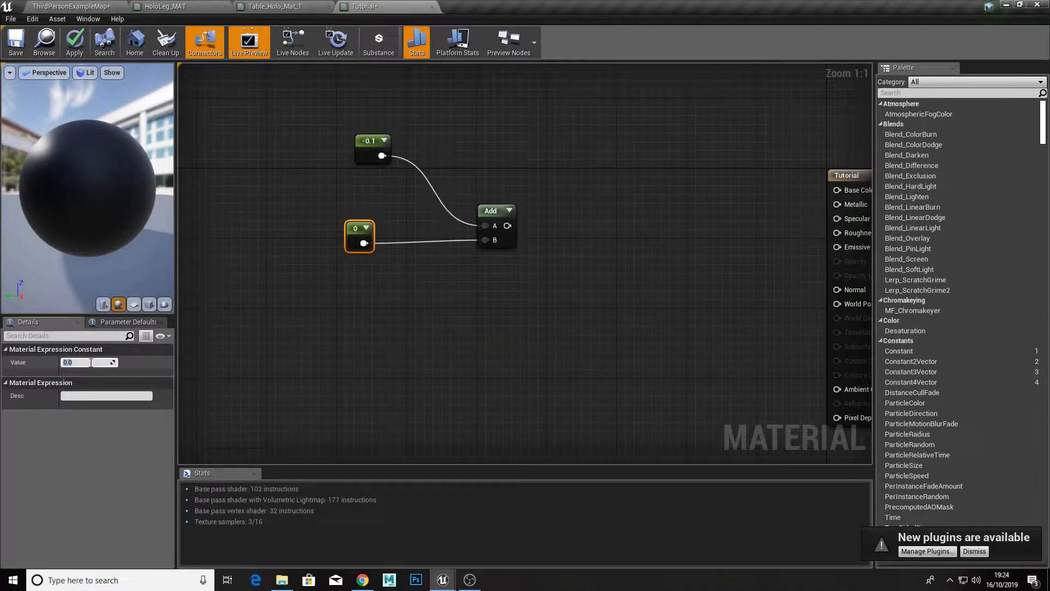
{"action": "type", "text": "1"}
{"action": "key", "text": "Return"}
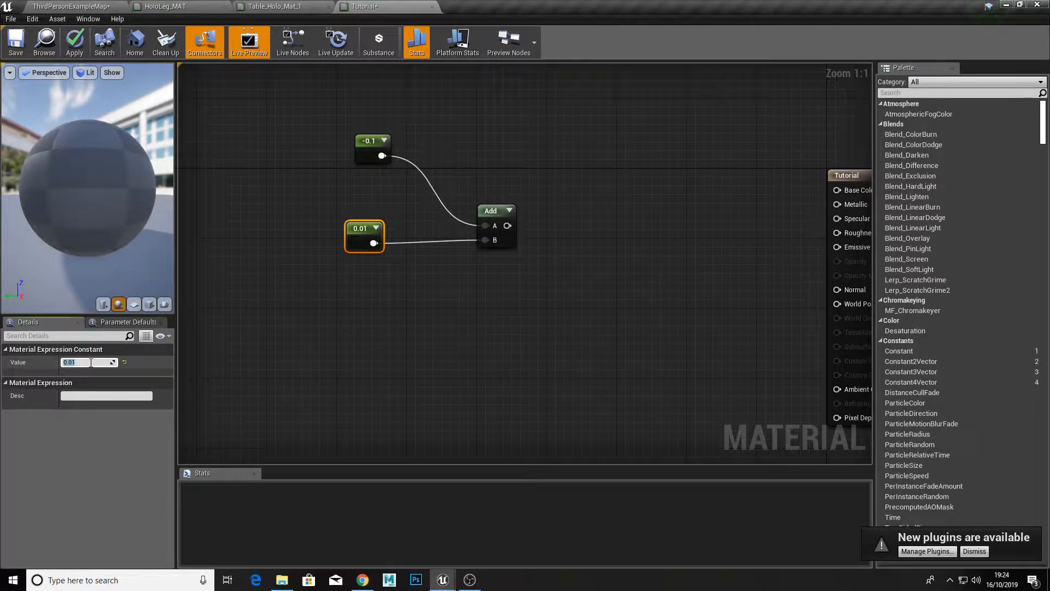
{"action": "left_click_drag", "start_coordinate": [507, 241], "coordinate": [473, 224]}
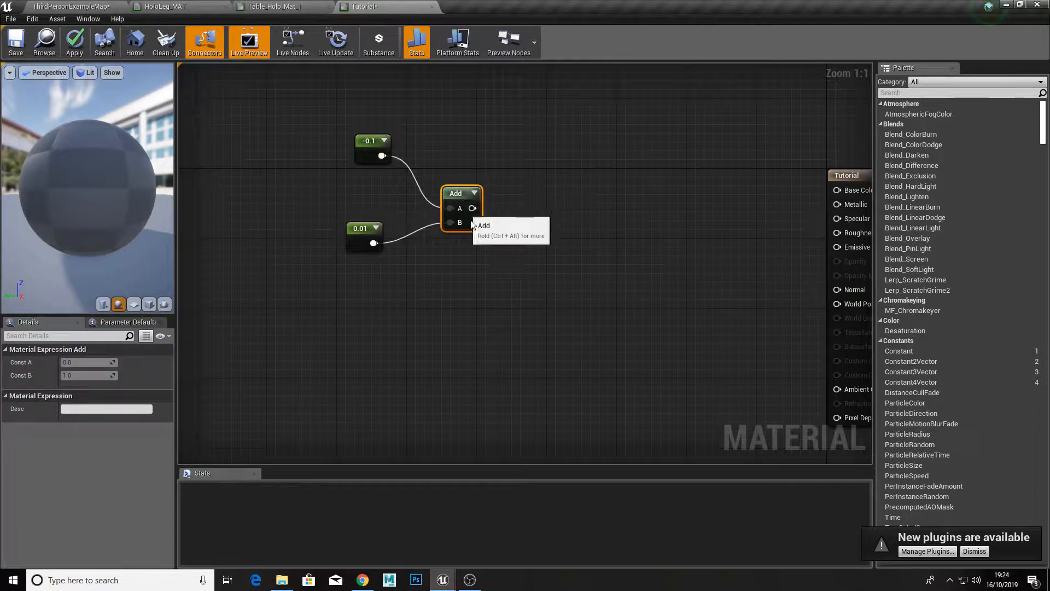
Step: Create an If node beside the Add node and connect the Add output to its A input
{"action": "left_click", "coordinate": [567, 277]}
{"action": "right_click", "coordinate": [589, 270]}
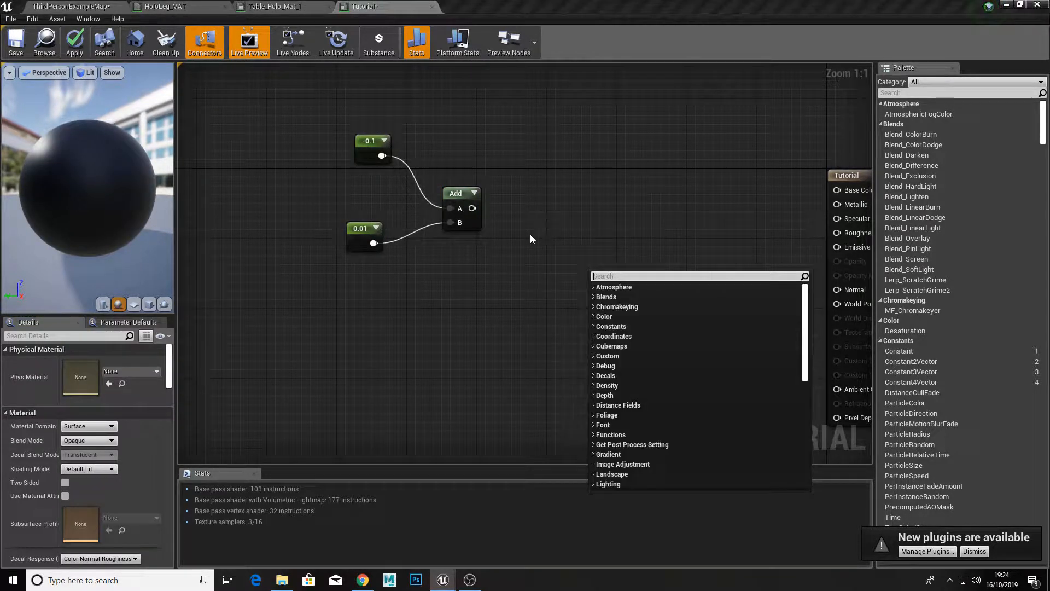
{"action": "type", "text": "if"}
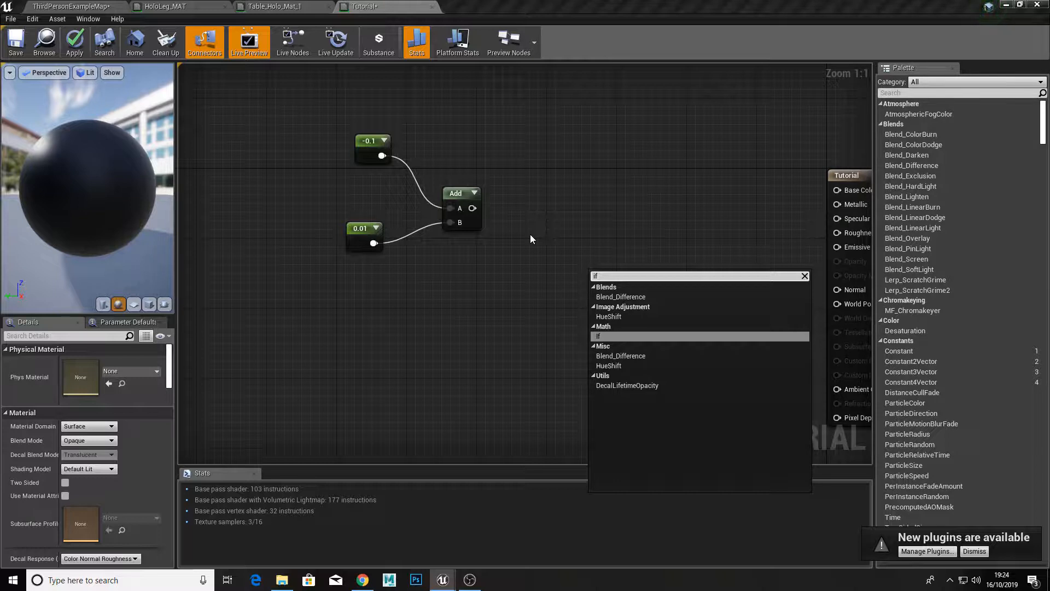
{"action": "key", "text": "Return"}
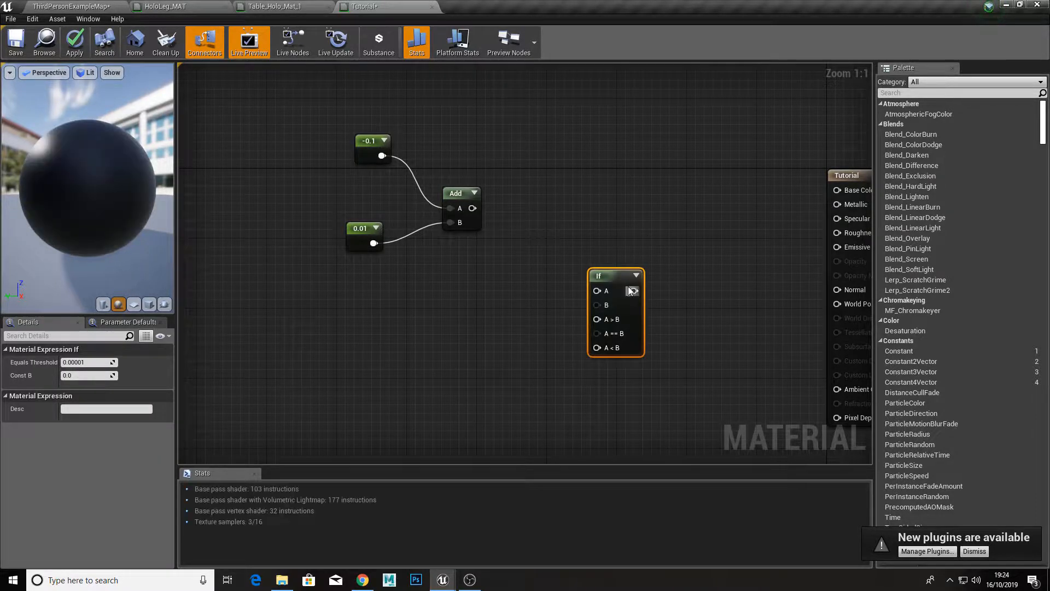
{"action": "left_click_drag", "start_coordinate": [606, 248], "coordinate": [580, 213]}
{"action": "left_click_drag", "start_coordinate": [472, 207], "coordinate": [466, 282]}
{"action": "left_click", "coordinate": [466, 281]}
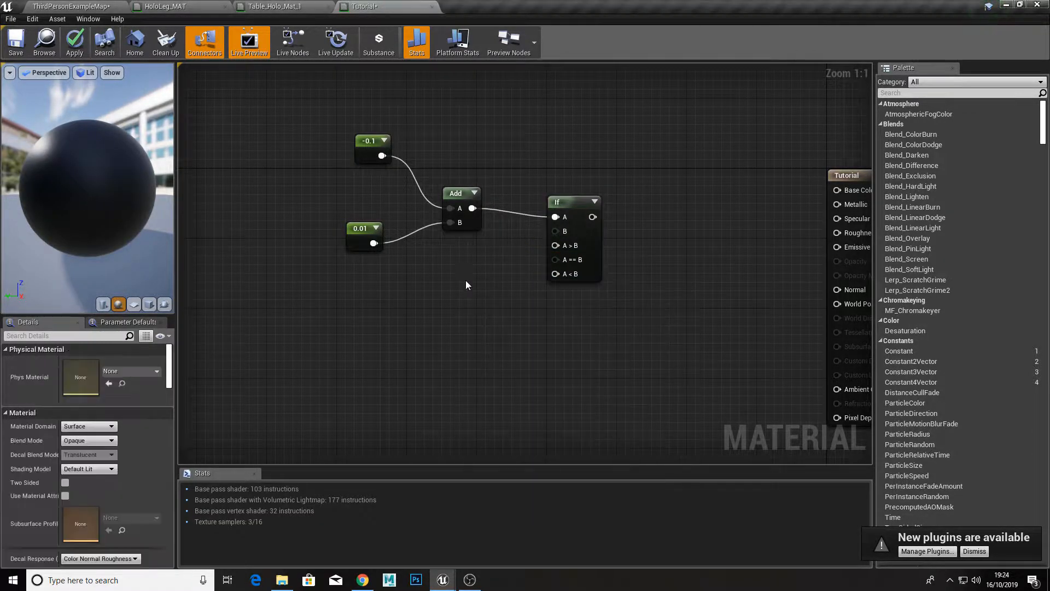
Step: Create a Texture Sample node and place it below the Constant and Add nodes
{"action": "left_click_drag", "start_coordinate": [562, 232], "coordinate": [481, 272]}
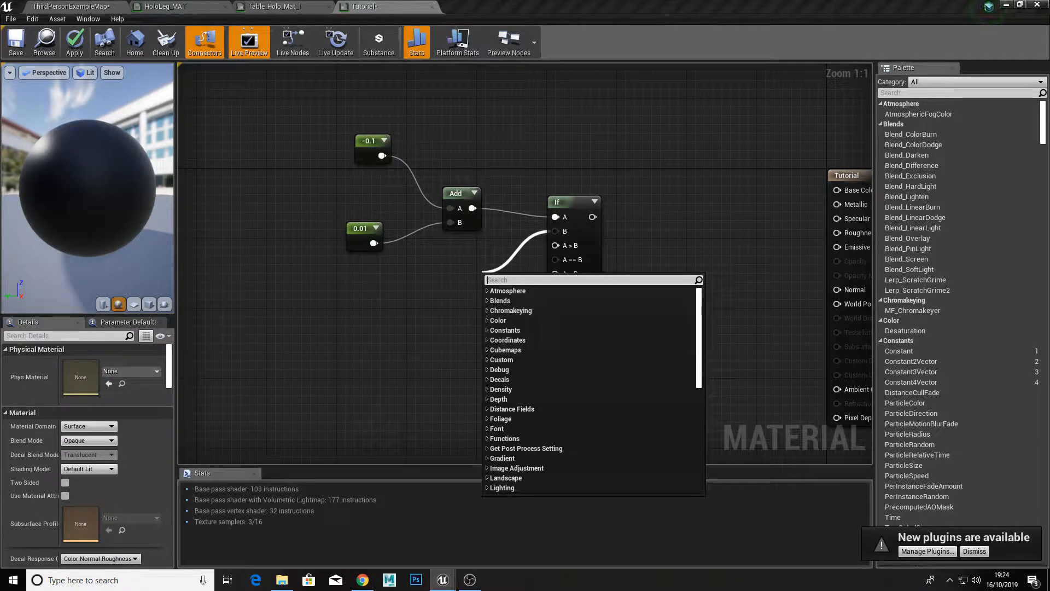
{"action": "key", "text": "Escape"}
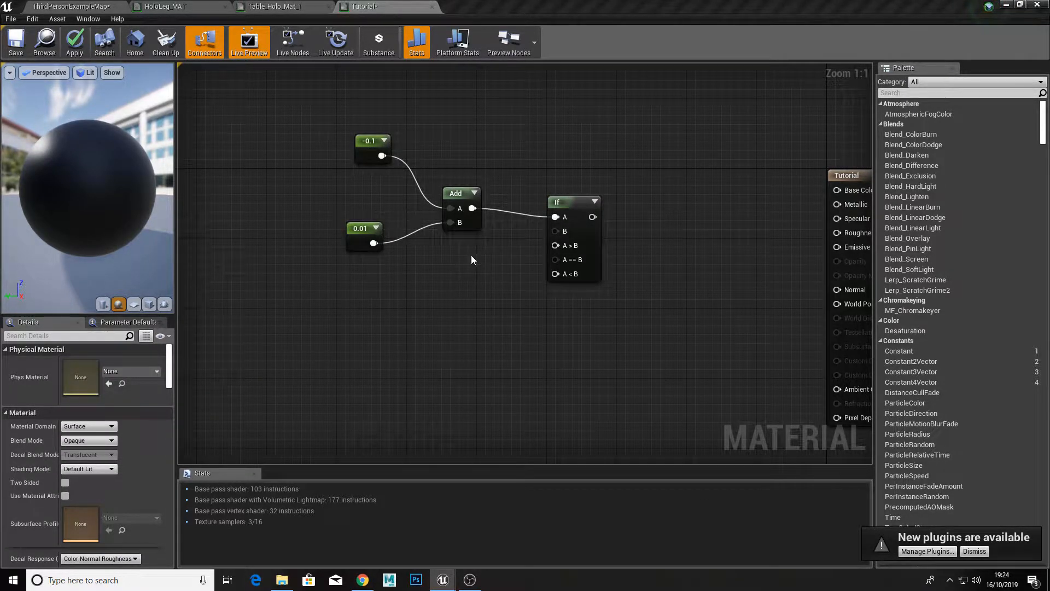
{"action": "right_click", "coordinate": [443, 298]}
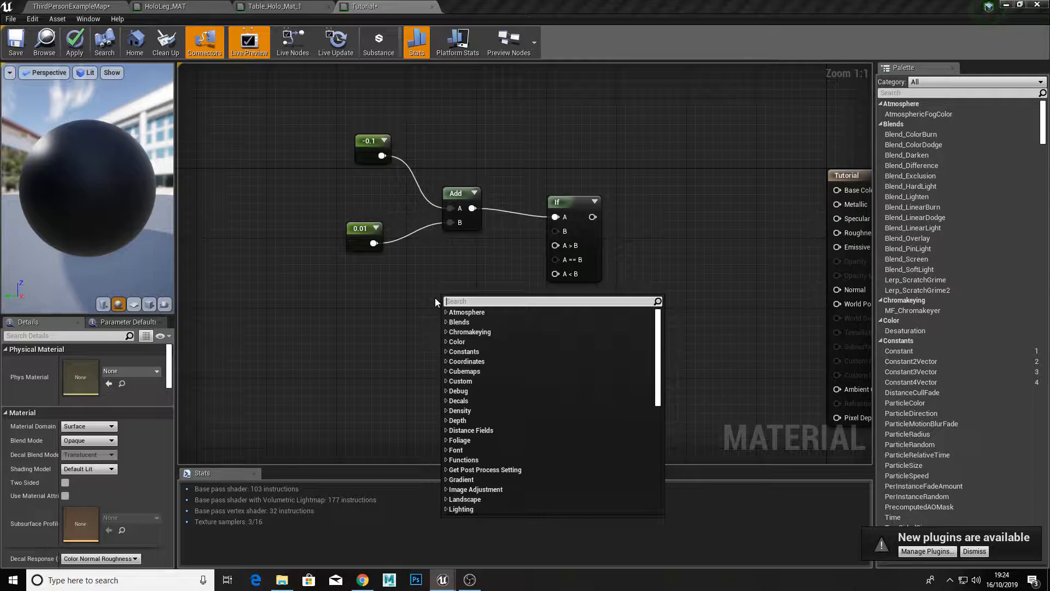
{"action": "type", "text": "te"}
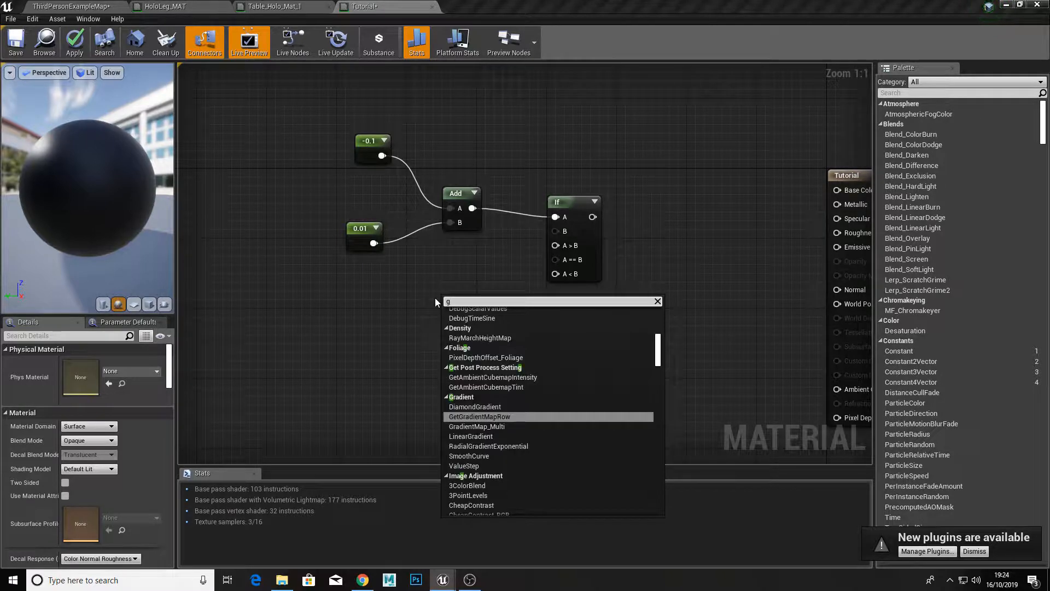
{"action": "type", "text": "xt"}
{"action": "key", "text": "Return"}
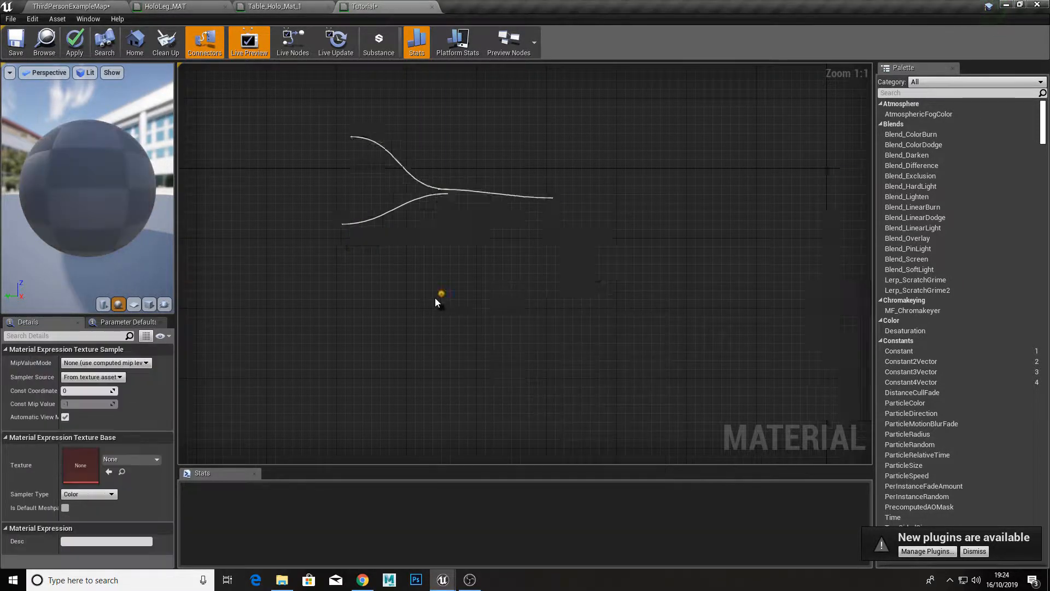
{"action": "left_click_drag", "start_coordinate": [485, 380], "coordinate": [435, 377]}
Step: Assign the Gradient_2 texture to the Texture Sample and connect its red output to input B of the If node
{"action": "left_click", "coordinate": [104, 459]}
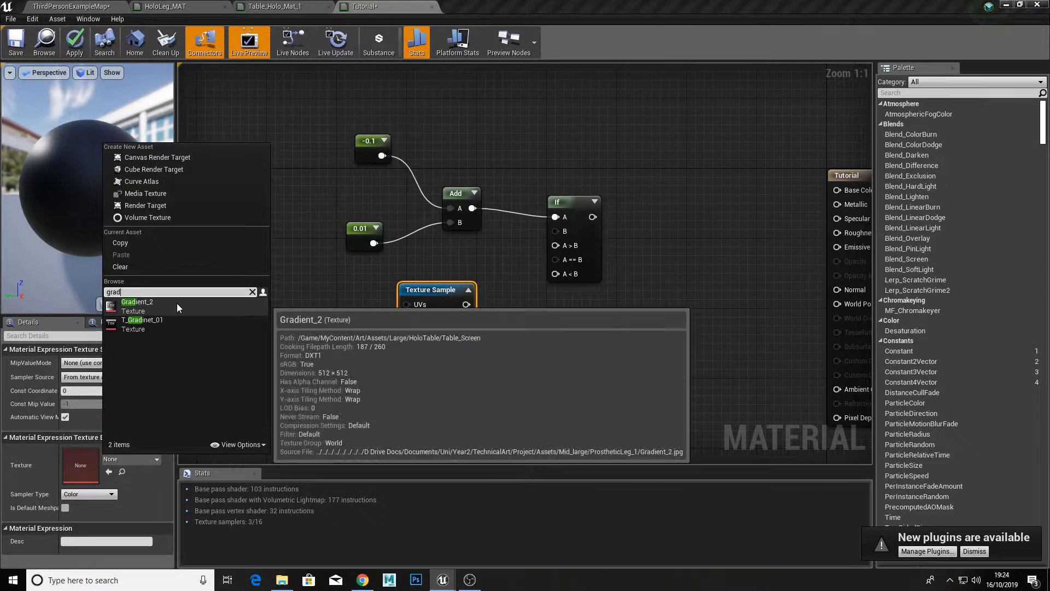
{"action": "left_click", "coordinate": [176, 303]}
{"action": "left_click_drag", "start_coordinate": [441, 355], "coordinate": [373, 349]}
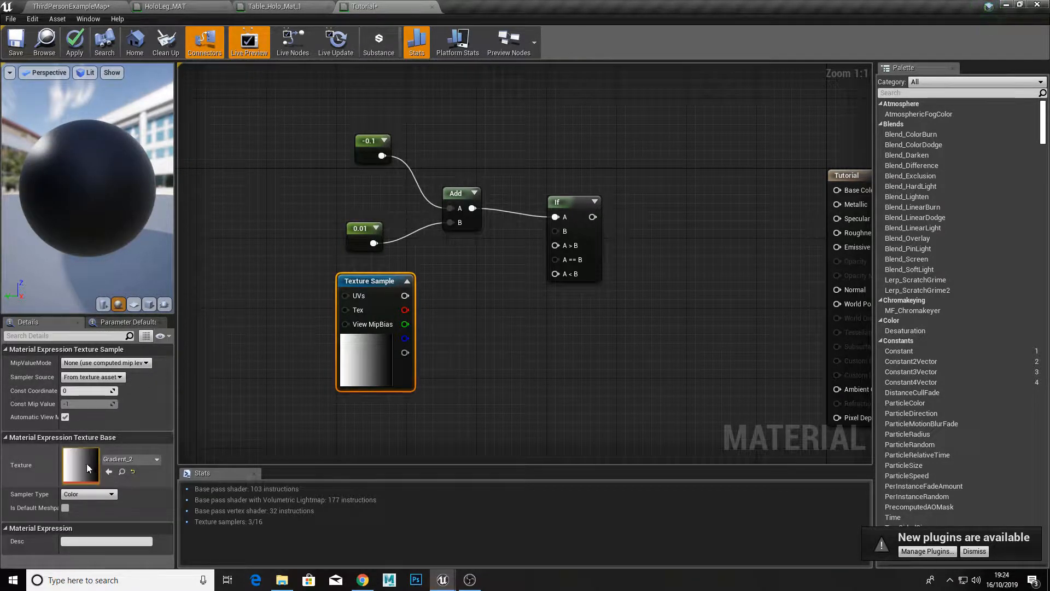
{"action": "left_click_drag", "start_coordinate": [361, 353], "coordinate": [291, 379]}
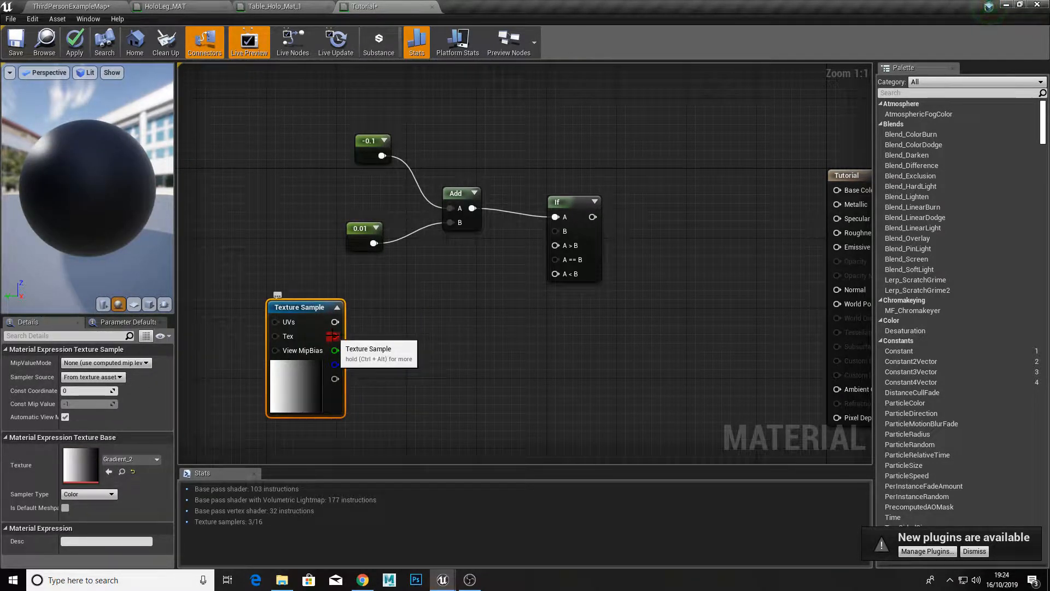
{"action": "left_click_drag", "start_coordinate": [333, 336], "coordinate": [626, 225]}
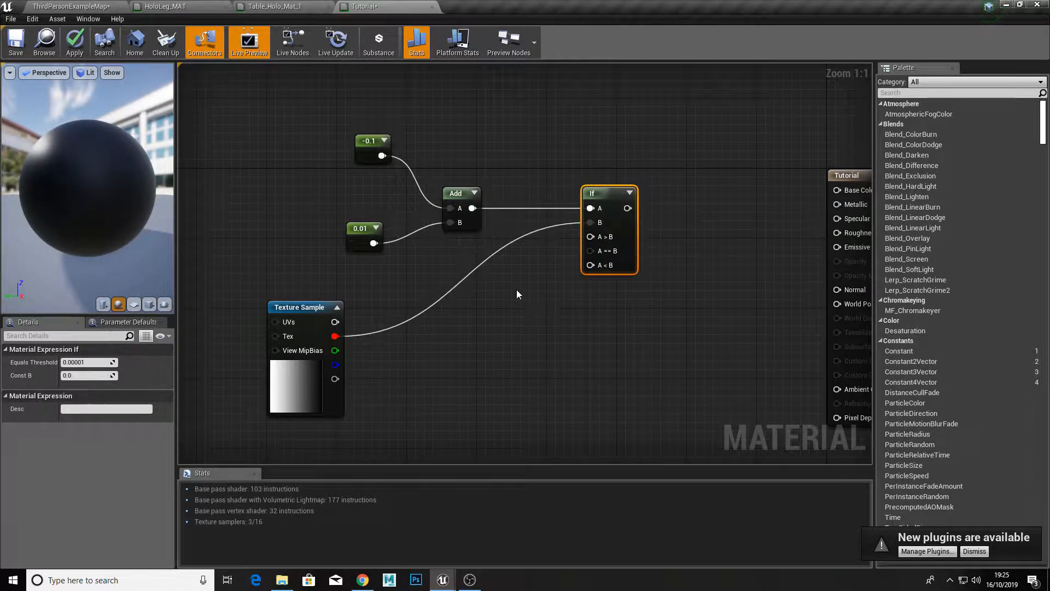
Step: Create two Constant nodes and connect the upper one to the If node's A > B, the lower one to A == B and A < B
{"action": "left_click", "coordinate": [516, 261]}
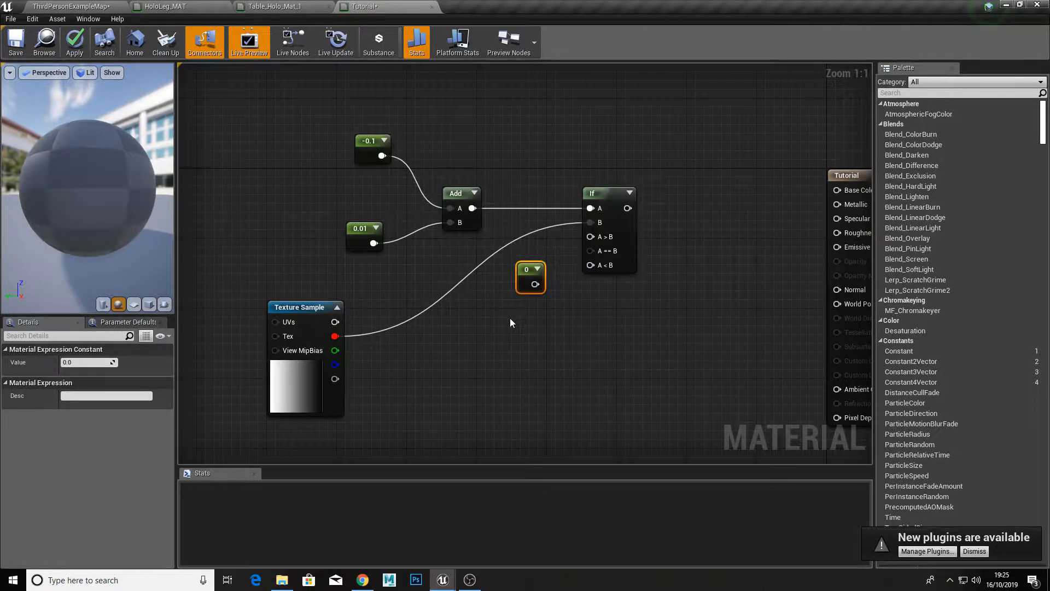
{"action": "left_click", "coordinate": [510, 318]}
{"action": "left_click_drag", "start_coordinate": [524, 283], "coordinate": [503, 277]}
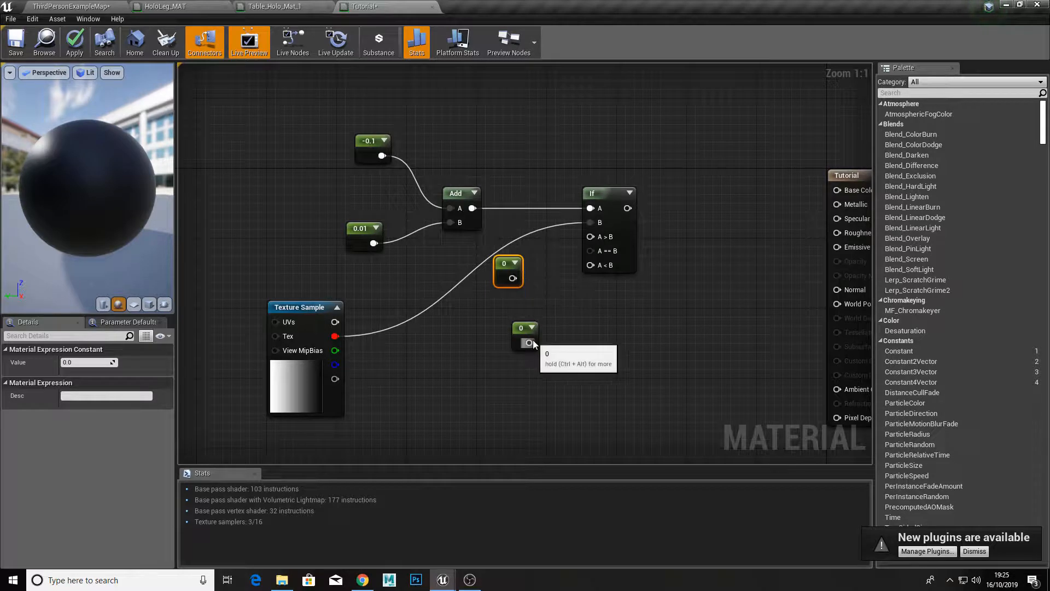
{"action": "left_click_drag", "start_coordinate": [530, 343], "coordinate": [591, 250]}
{"action": "left_click_drag", "start_coordinate": [512, 278], "coordinate": [591, 237]}
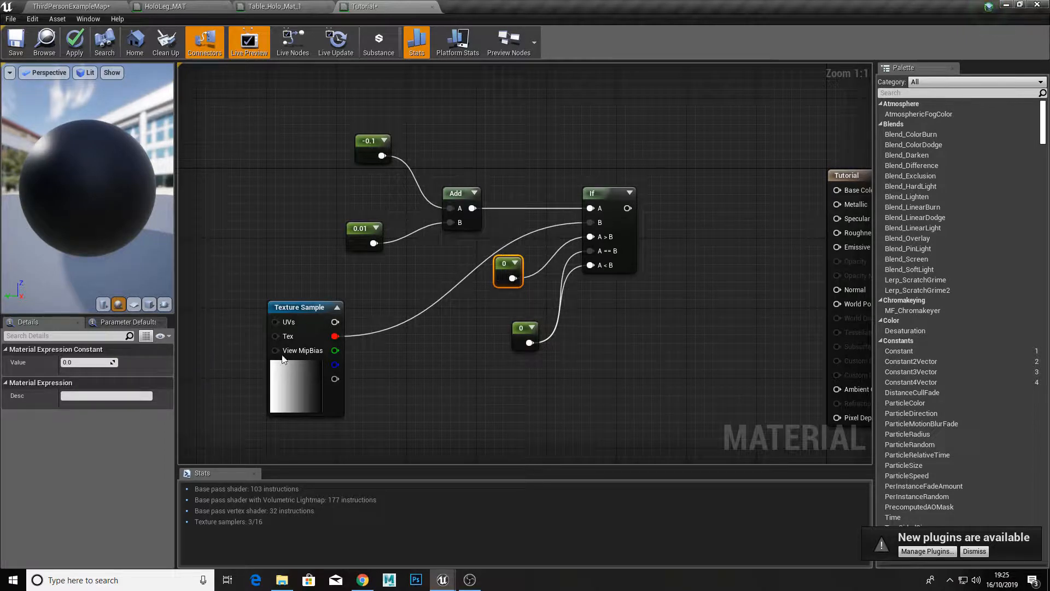
Step: Set the value of the Constant feeding the If node's A > B input to 1
{"action": "left_click", "coordinate": [95, 362]}
{"action": "type", "text": "1"}
{"action": "key", "text": "Return"}
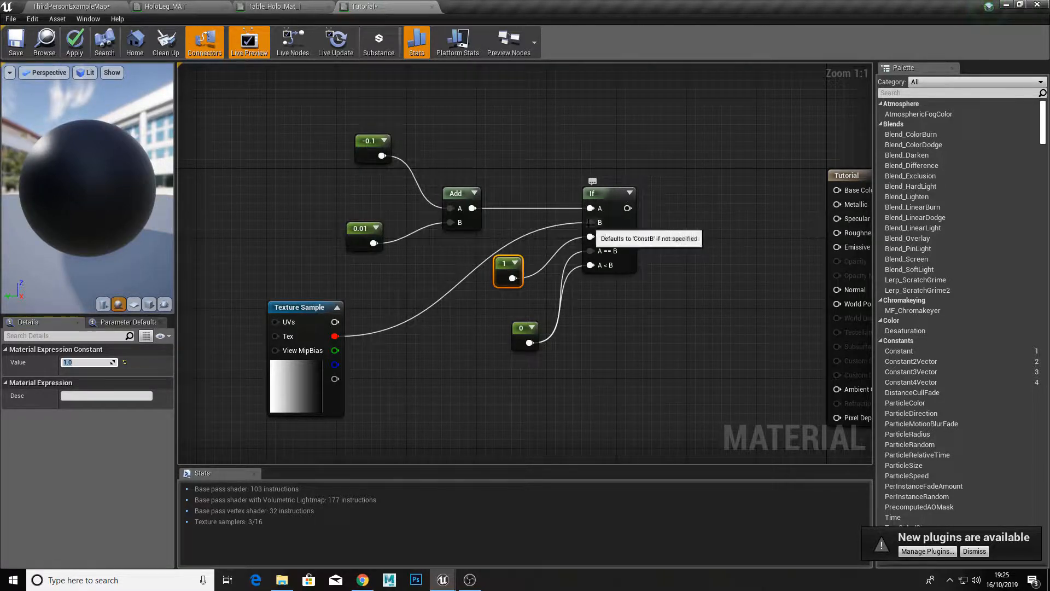
Step: Reposition the 1 and 0 Constant nodes so their connections to the If node are easy to read
{"action": "left_click_drag", "start_coordinate": [500, 281], "coordinate": [505, 277]}
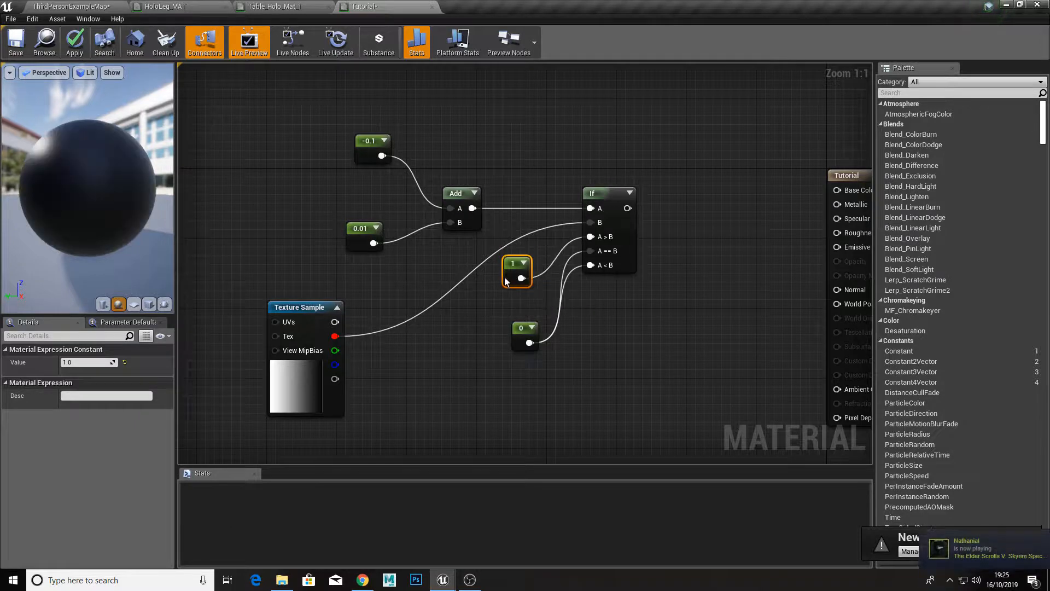
{"action": "left_click_drag", "start_coordinate": [628, 208], "coordinate": [717, 192]}
{"action": "left_click", "coordinate": [632, 209]}
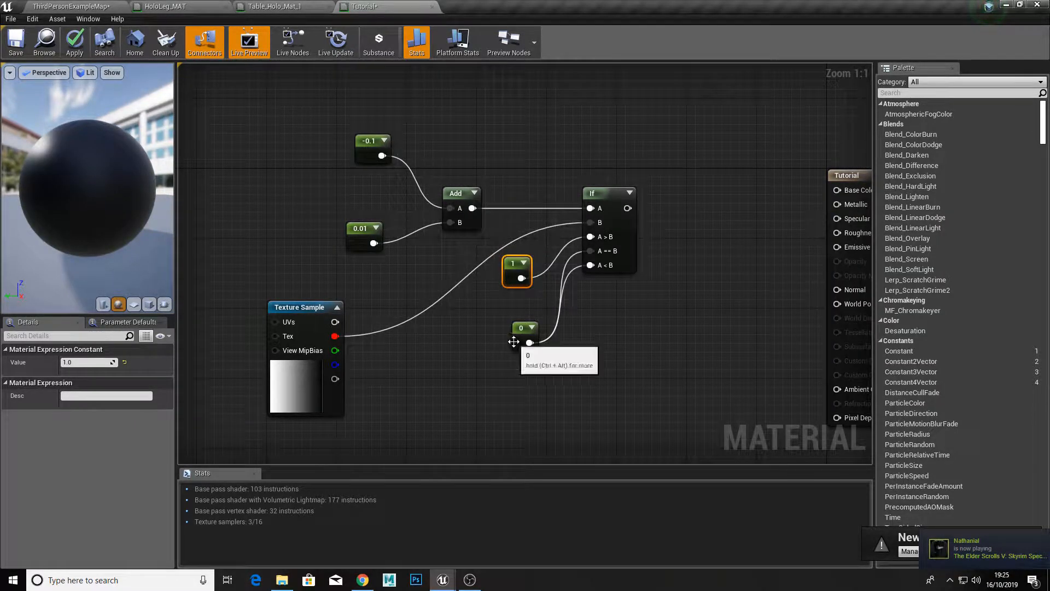
{"action": "left_click_drag", "start_coordinate": [520, 339], "coordinate": [502, 345]}
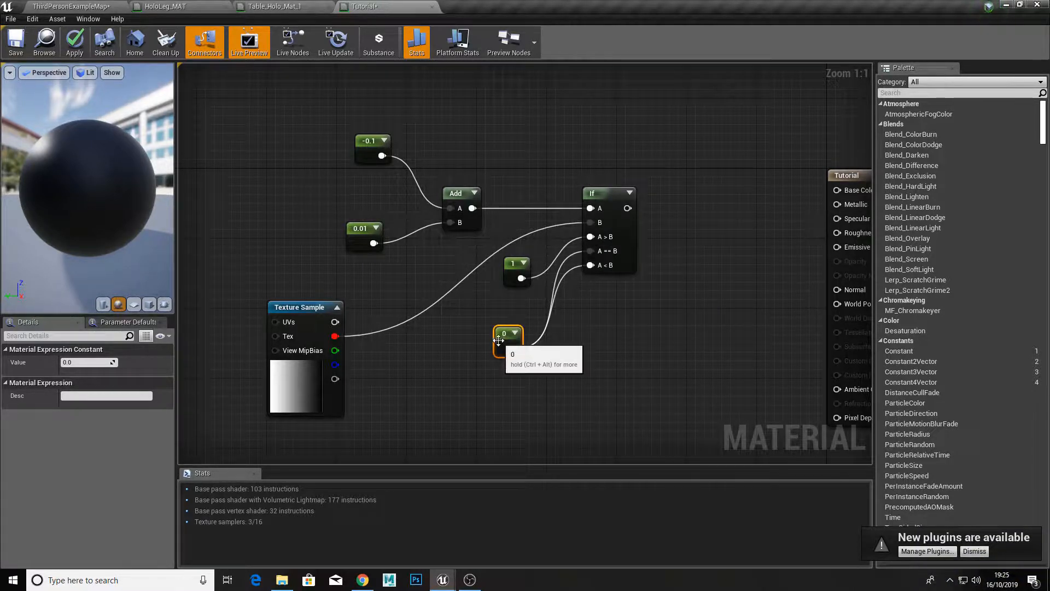
{"action": "left_click_drag", "start_coordinate": [509, 343], "coordinate": [526, 335]}
{"action": "scroll", "coordinate": [405, 331], "scroll_direction": "down", "scroll_amount": 2}
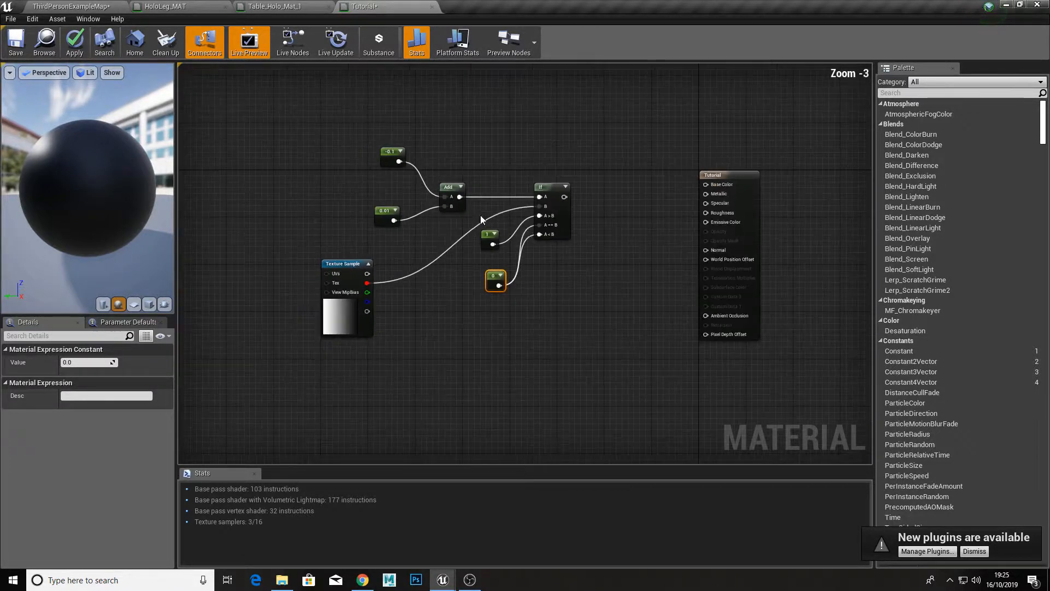
{"action": "scroll", "coordinate": [494, 269], "scroll_direction": "up", "scroll_amount": 1}
{"action": "left_click", "coordinate": [471, 286]}
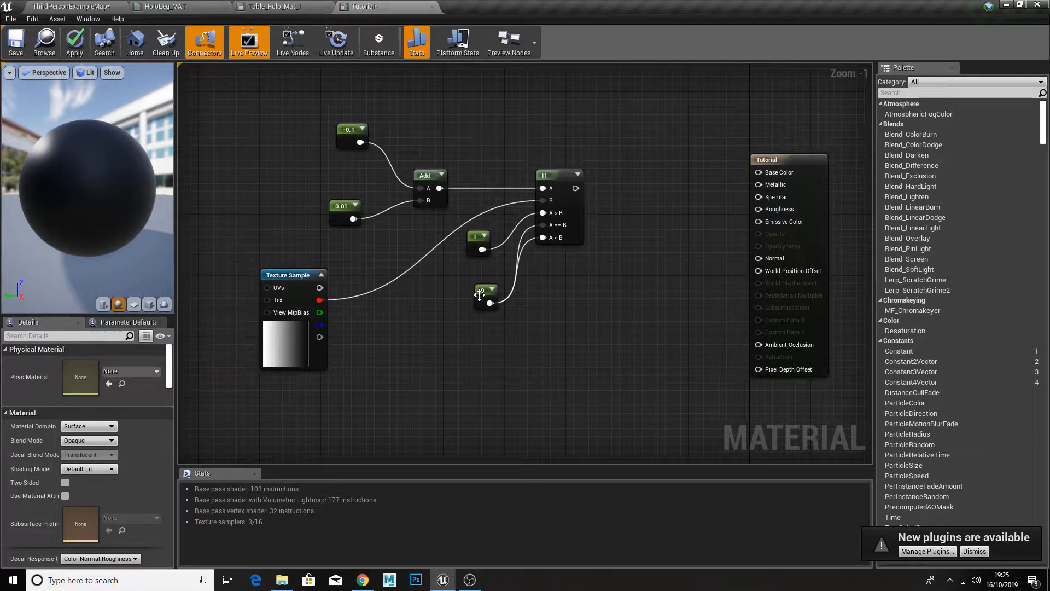
{"action": "left_click_drag", "start_coordinate": [479, 294], "coordinate": [456, 302]}
{"action": "left_click", "coordinate": [459, 274]}
Step: Convert the -0.1 Constant node to a parameter and name it HoloPower
{"action": "left_click", "coordinate": [347, 142]}
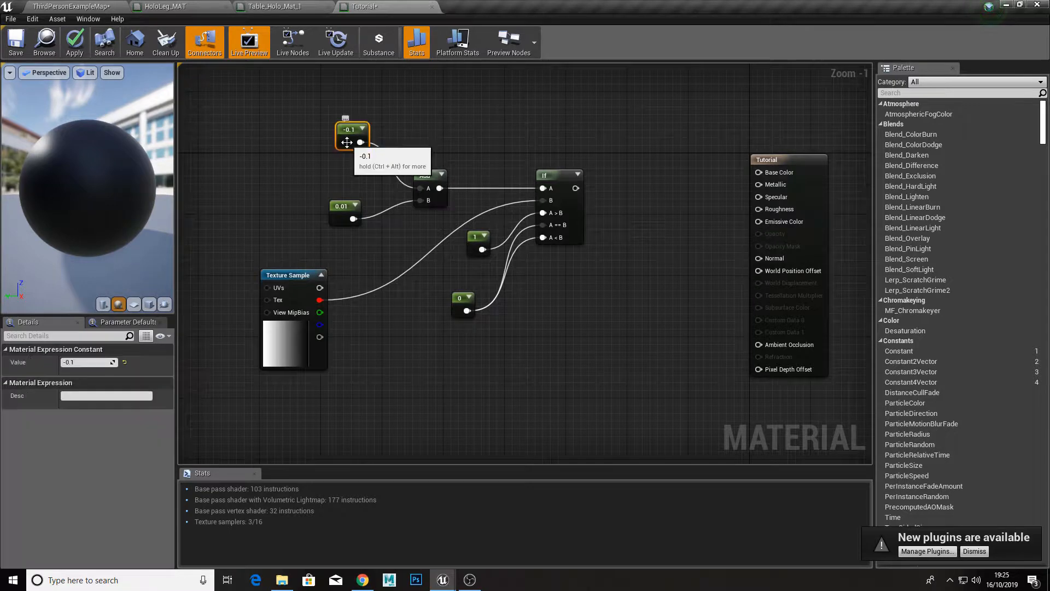
{"action": "right_click", "coordinate": [347, 142]}
{"action": "left_click", "coordinate": [381, 153]}
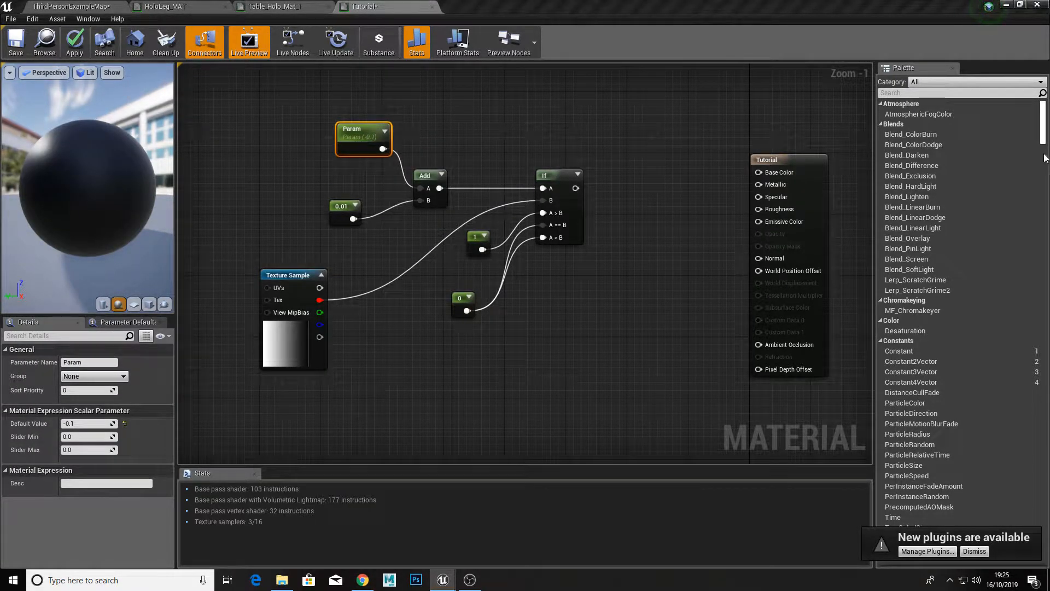
{"action": "left_click", "coordinate": [89, 361]}
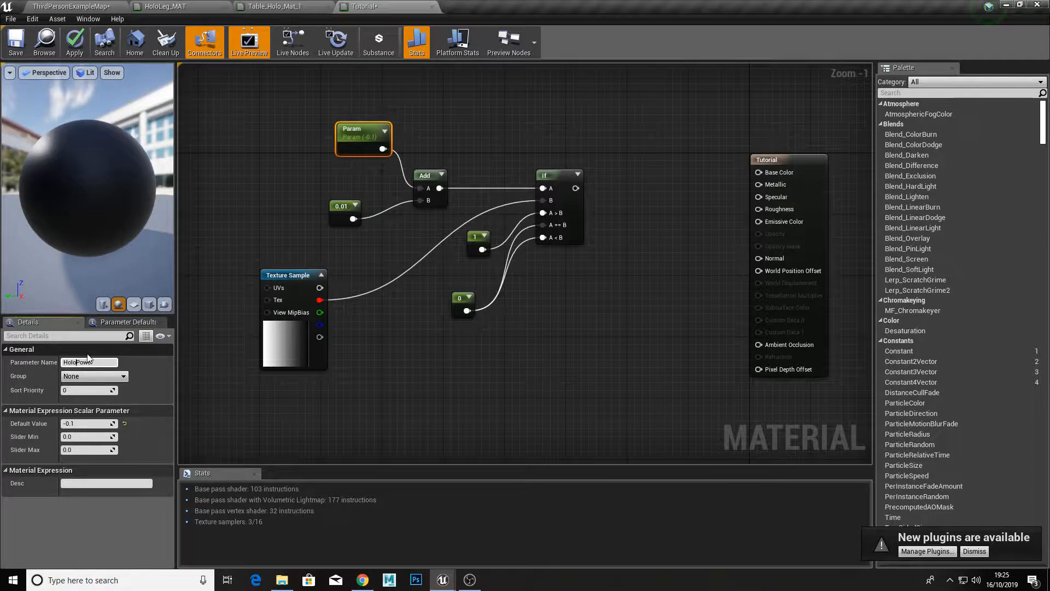
{"action": "key", "text": "Return"}
Step: Convert the 0.01 Constant node feeding input B of the Add node to a parameter
{"action": "left_click", "coordinate": [340, 219]}
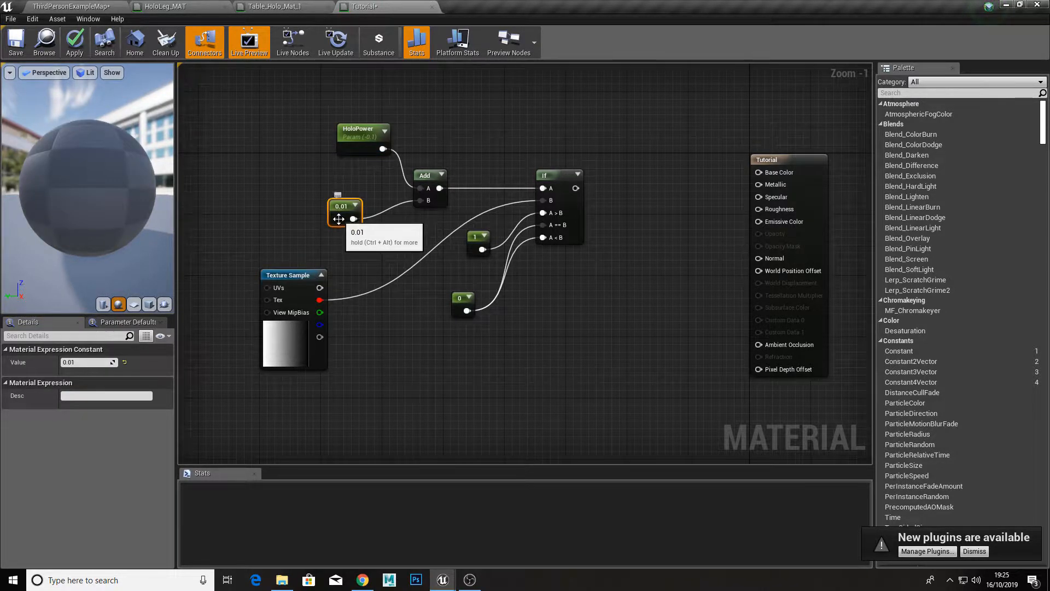
{"action": "right_click", "coordinate": [339, 219]}
{"action": "left_click", "coordinate": [367, 229]}
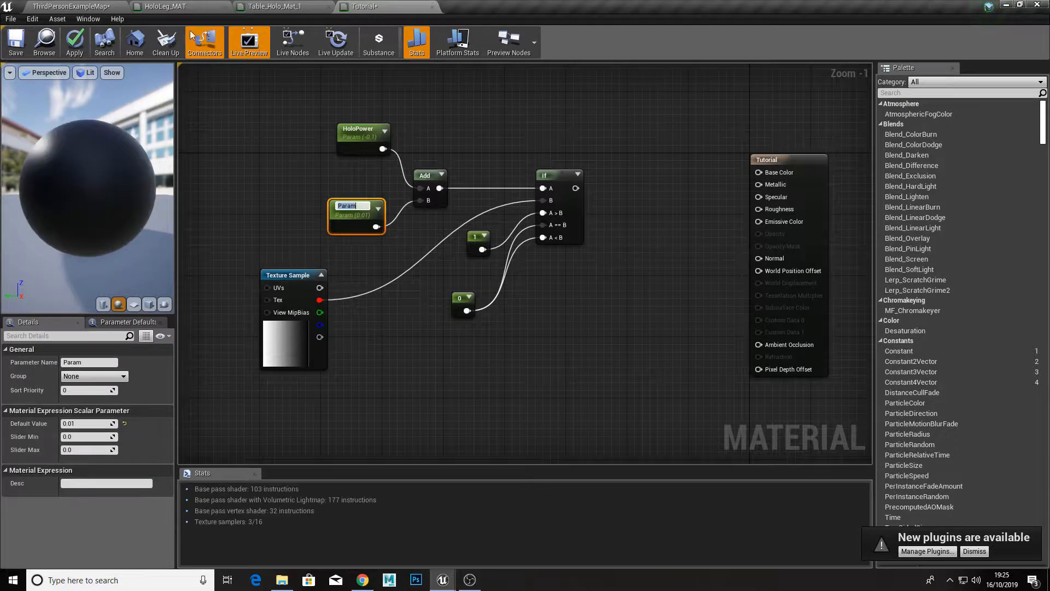
Step: Save the Tutorial material and name the 0.01 parameter Scale, using the HoloLeg_MAT graph as a reference
{"action": "left_click", "coordinate": [71, 6]}
{"action": "left_click", "coordinate": [164, 6]}
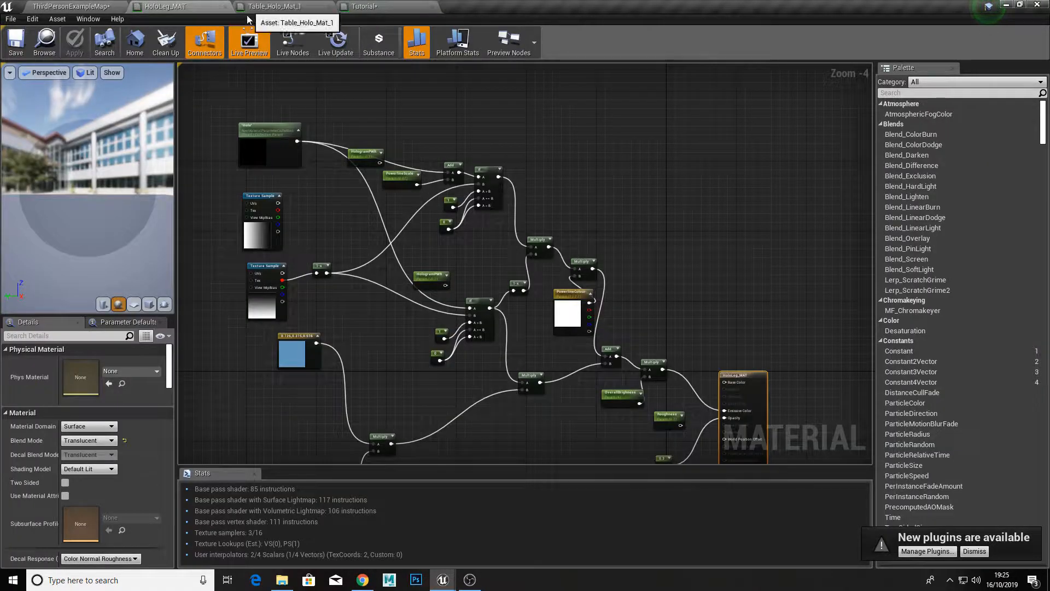
{"action": "left_click", "coordinate": [364, 6]}
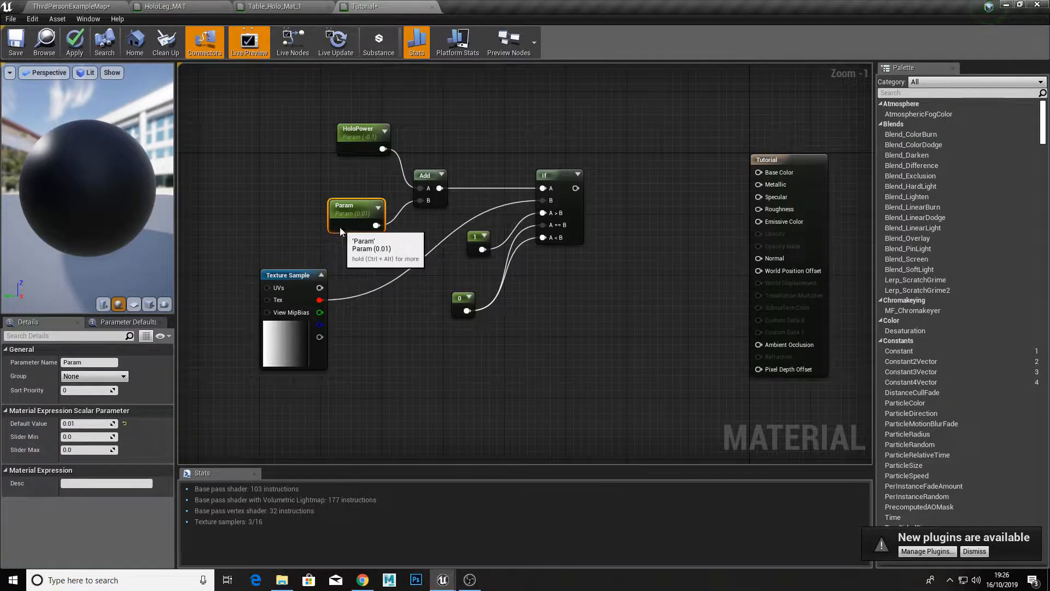
{"action": "left_click", "coordinate": [91, 361]}
{"action": "key", "text": "ctrl+s"}
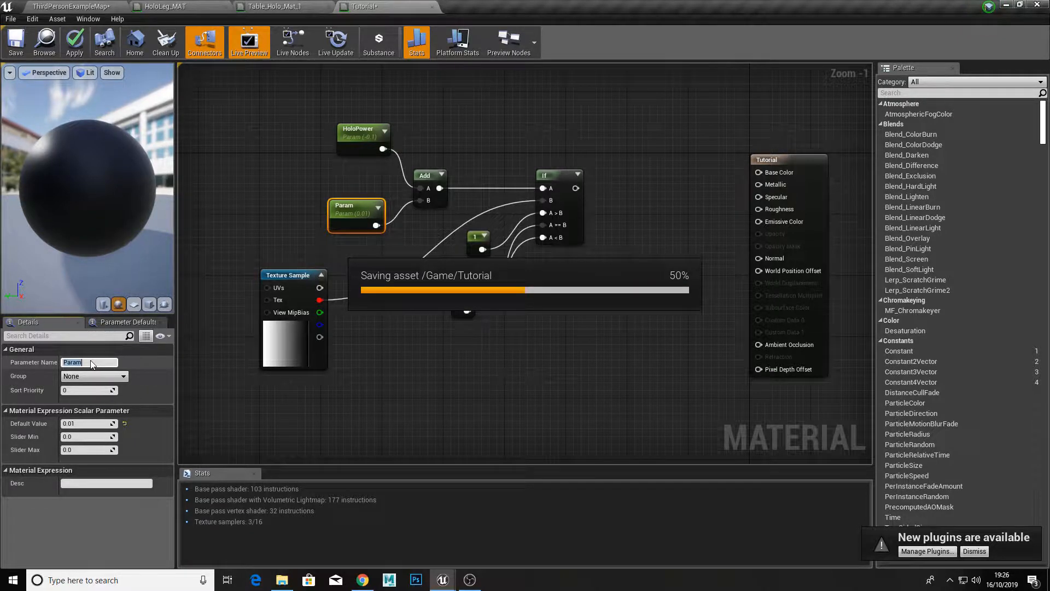
{"action": "left_click", "coordinate": [87, 362]}
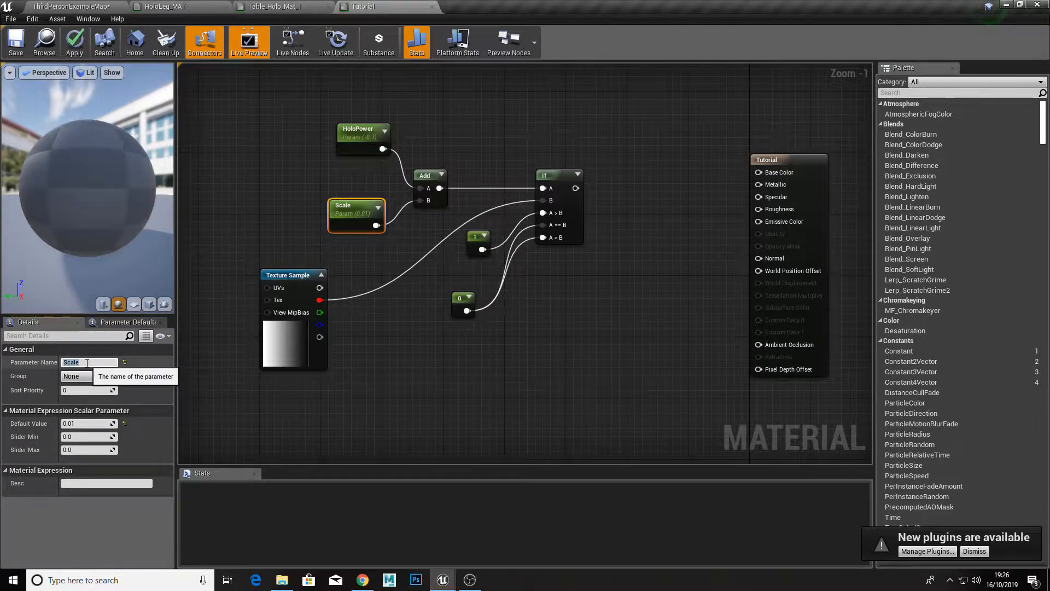
{"action": "left_click", "coordinate": [410, 303]}
{"action": "right_click_drag", "start_coordinate": [555, 274], "coordinate": [520, 262]}
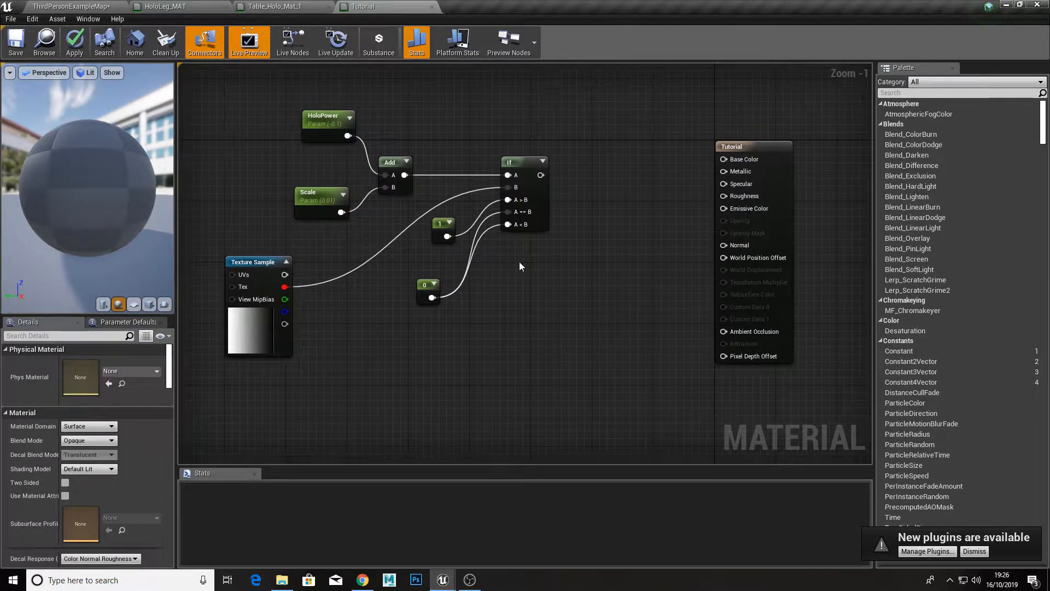
Step: Shift the If node slightly and move the entire parameter, texture and If network farther from the Tutorial result node
{"action": "left_click_drag", "start_coordinate": [529, 193], "coordinate": [538, 211]}
{"action": "scroll", "coordinate": [543, 295], "scroll_direction": "down", "scroll_amount": 4}
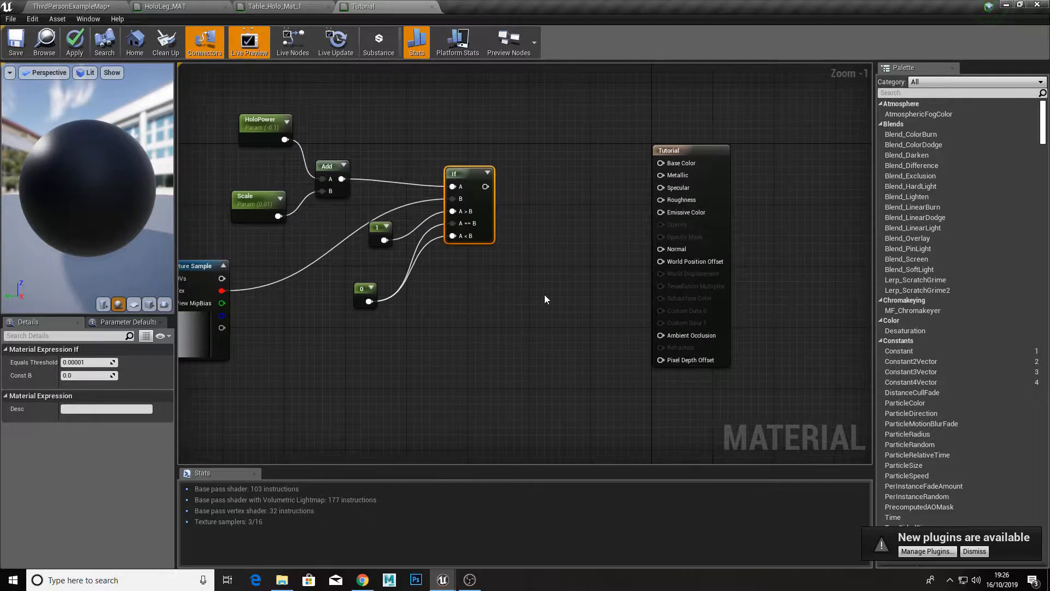
{"action": "left_click_drag", "start_coordinate": [435, 165], "coordinate": [279, 333]}
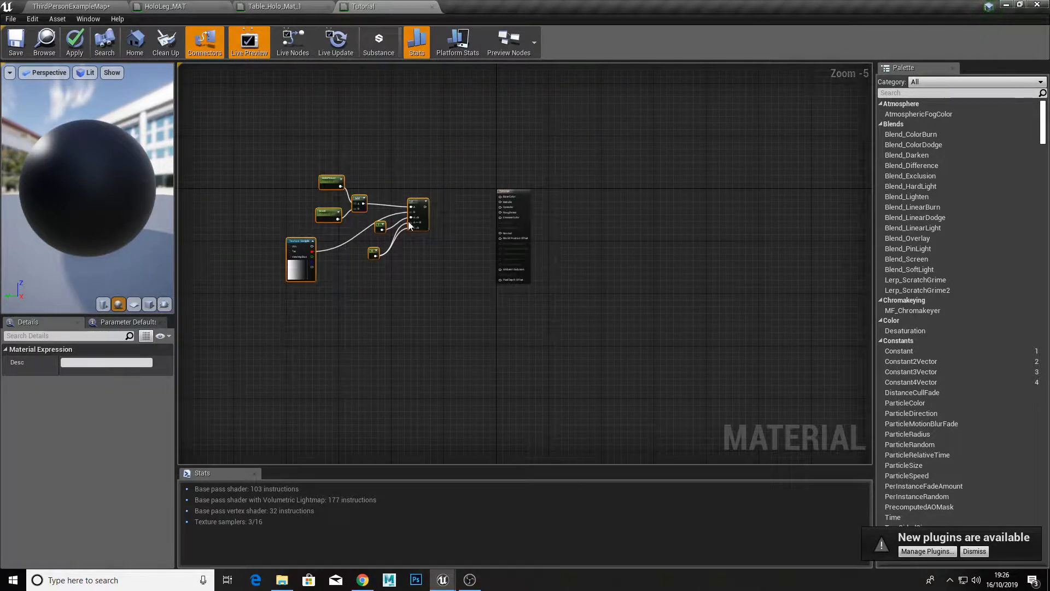
{"action": "left_click_drag", "start_coordinate": [414, 212], "coordinate": [384, 203]}
{"action": "left_click", "coordinate": [380, 293]}
Step: Add a second If node below the existing one, beneath the 0 Constant node
{"action": "scroll", "coordinate": [363, 289], "scroll_direction": "up", "scroll_amount": 4}
{"action": "right_click_drag", "start_coordinate": [346, 264], "coordinate": [403, 318]}
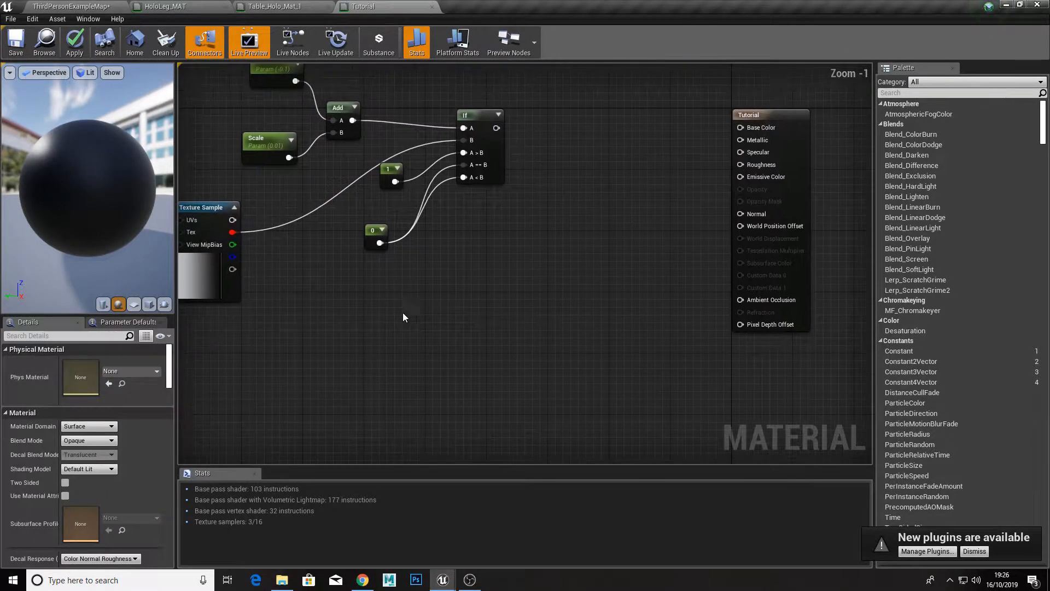
{"action": "right_click", "coordinate": [403, 317]}
{"action": "left_click", "coordinate": [387, 297]}
{"action": "right_click", "coordinate": [395, 296]}
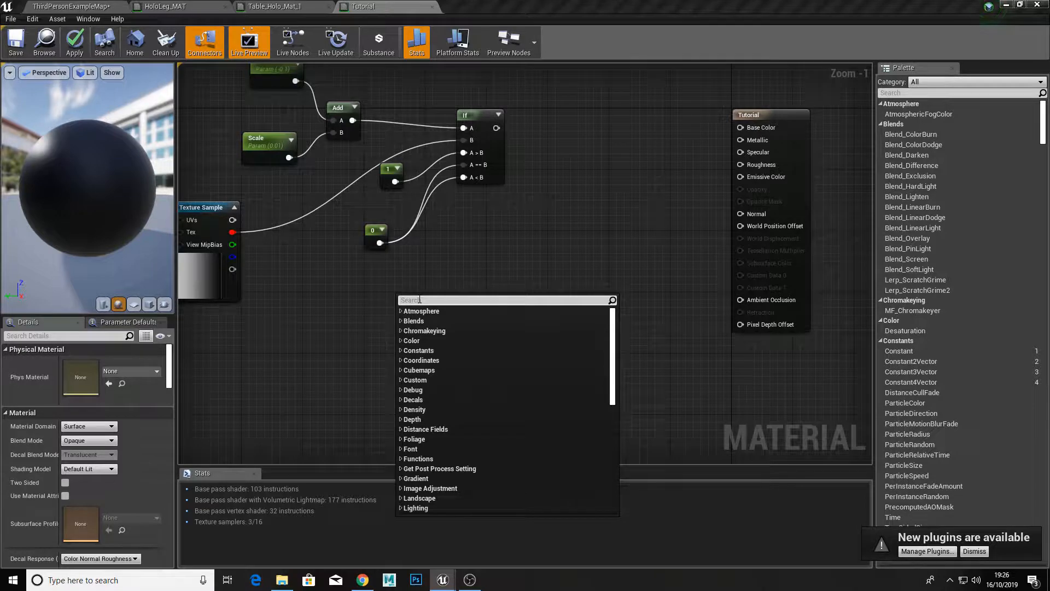
{"action": "type", "text": "if"}
{"action": "key", "text": "Return"}
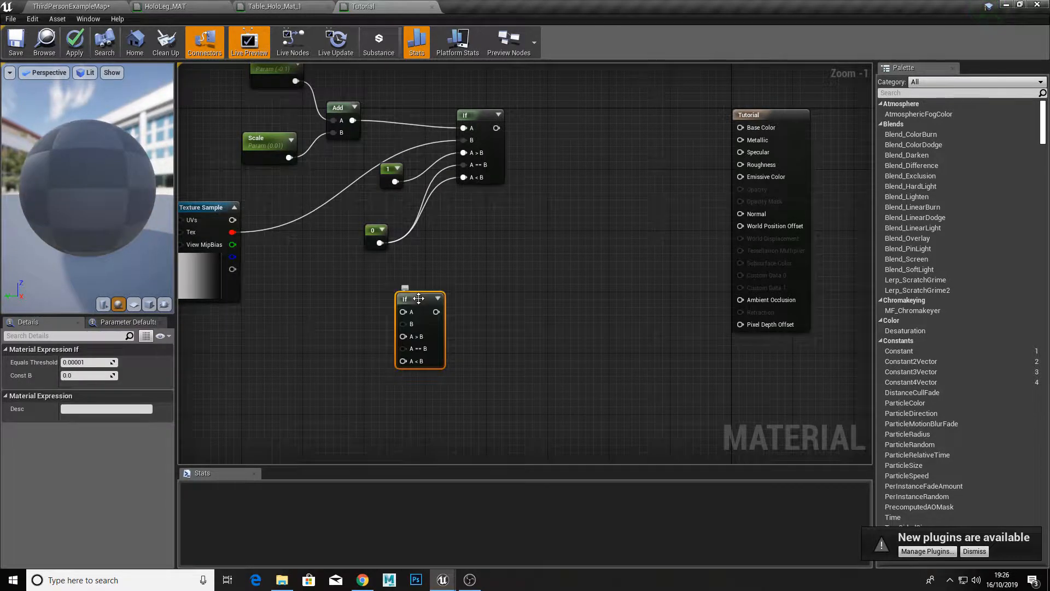
{"action": "left_click_drag", "start_coordinate": [419, 298], "coordinate": [448, 291]}
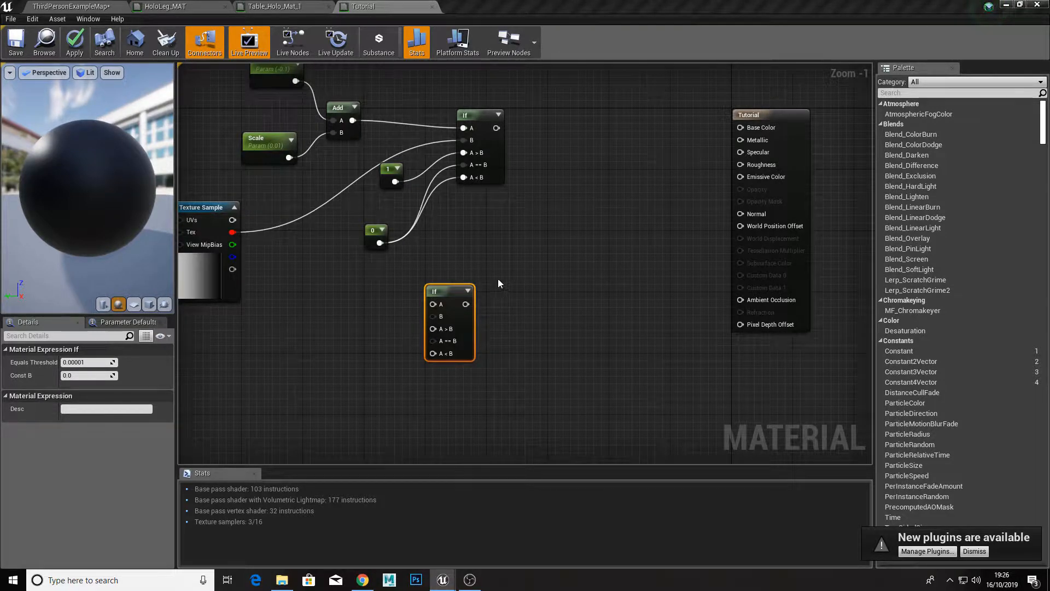
Step: Add two Constant nodes beside the second If node and set the upper one to 1
{"action": "right_click_drag", "start_coordinate": [384, 262], "coordinate": [408, 213]}
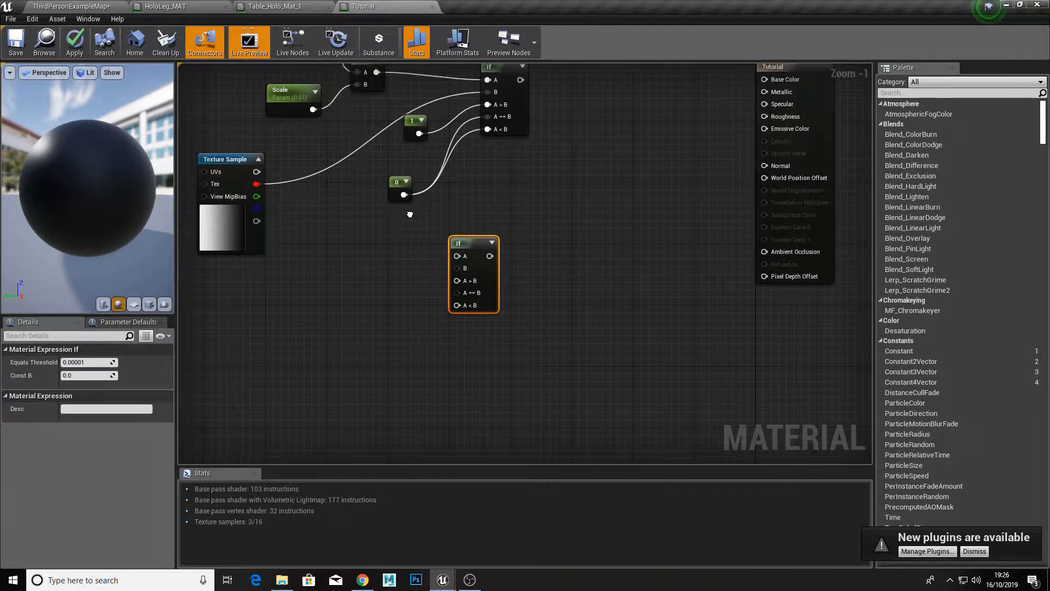
{"action": "left_click", "coordinate": [379, 274]}
{"action": "left_click", "coordinate": [376, 338]}
{"action": "left_click", "coordinate": [389, 280]}
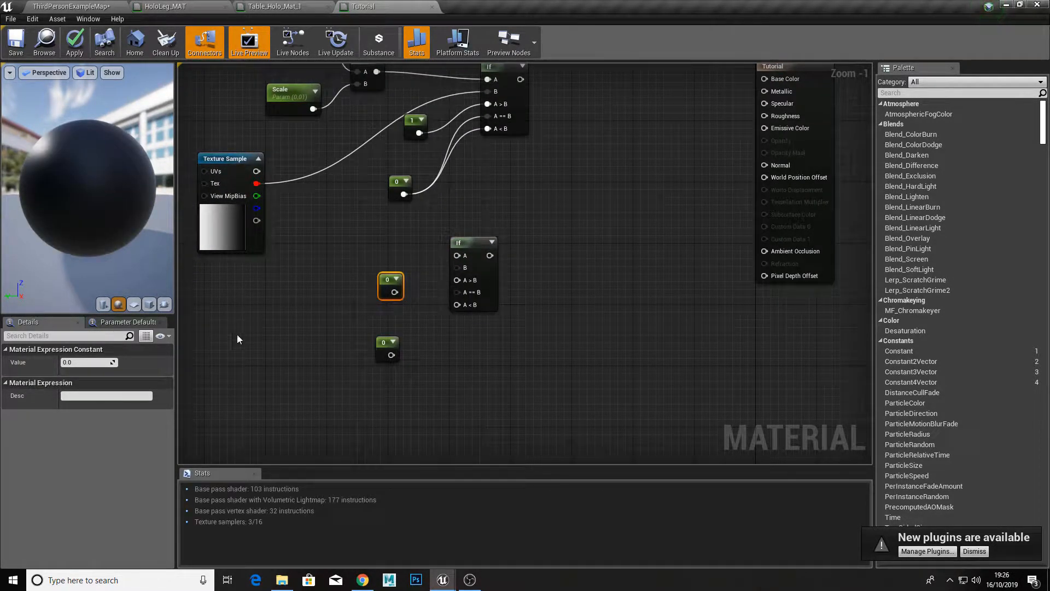
{"action": "left_click", "coordinate": [111, 362]}
{"action": "type", "text": "1"}
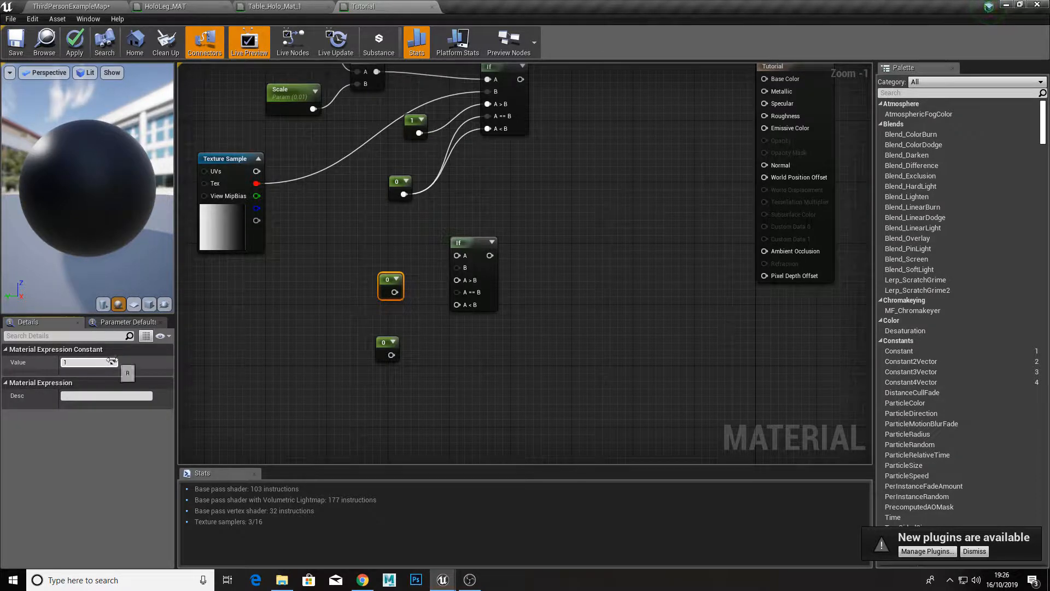
{"action": "key", "text": "Return"}
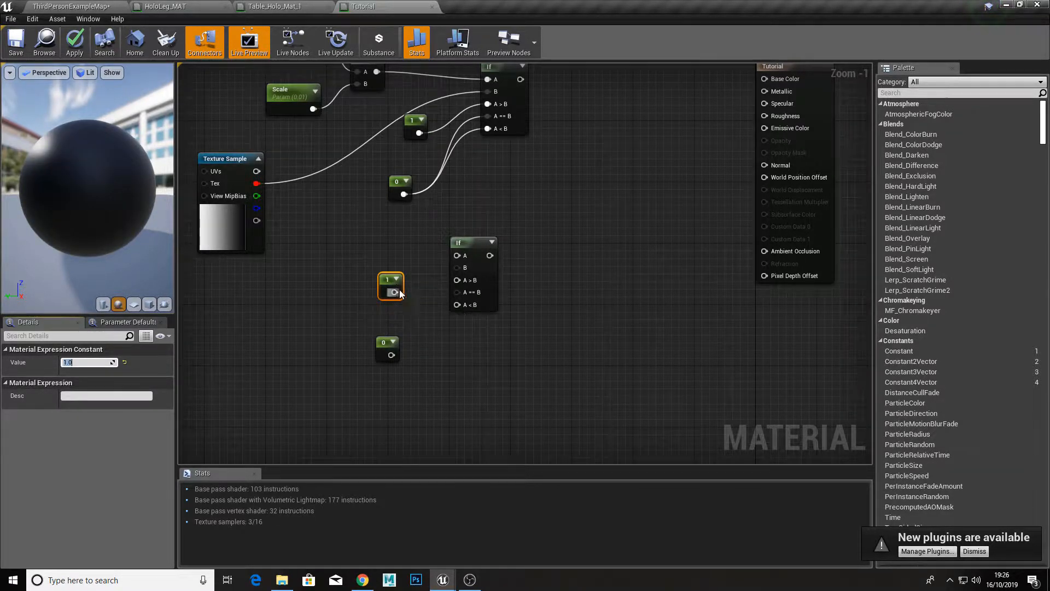
Step: Wire the second If node: 1 into A > B, 0 into A == B and A < B, and the Texture Sample's red output into B
{"action": "left_click_drag", "start_coordinate": [400, 293], "coordinate": [460, 279]}
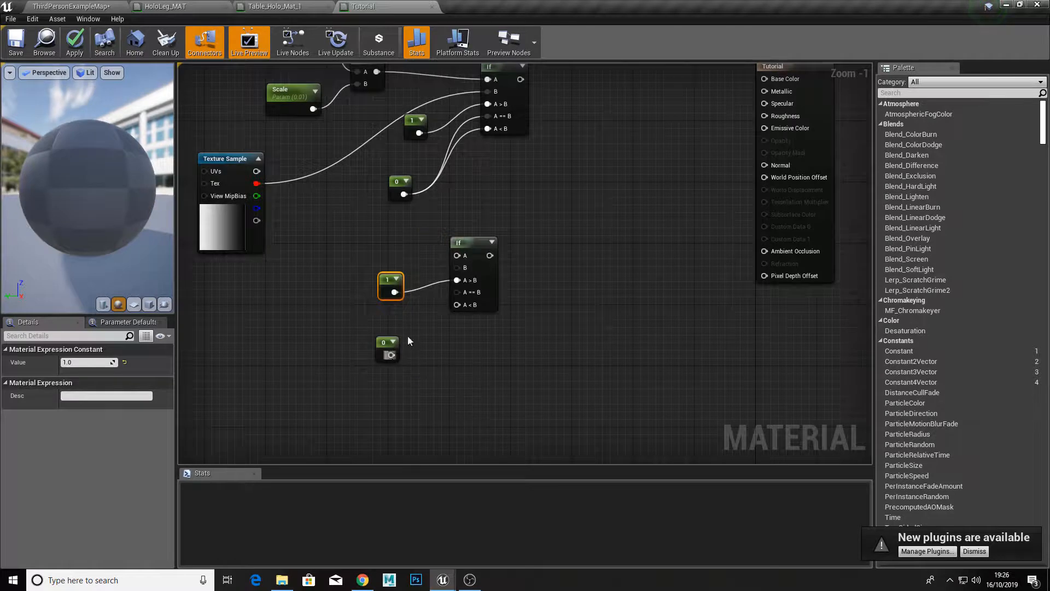
{"action": "left_click_drag", "start_coordinate": [392, 355], "coordinate": [459, 307]}
{"action": "right_click_drag", "start_coordinate": [402, 255], "coordinate": [458, 276]}
{"action": "left_click_drag", "start_coordinate": [511, 288], "coordinate": [310, 207]}
Step: Connect HoloPower to input A of the second If node and reposition the parameter and If nodes for readability
{"action": "right_click_drag", "start_coordinate": [488, 210], "coordinate": [485, 277]}
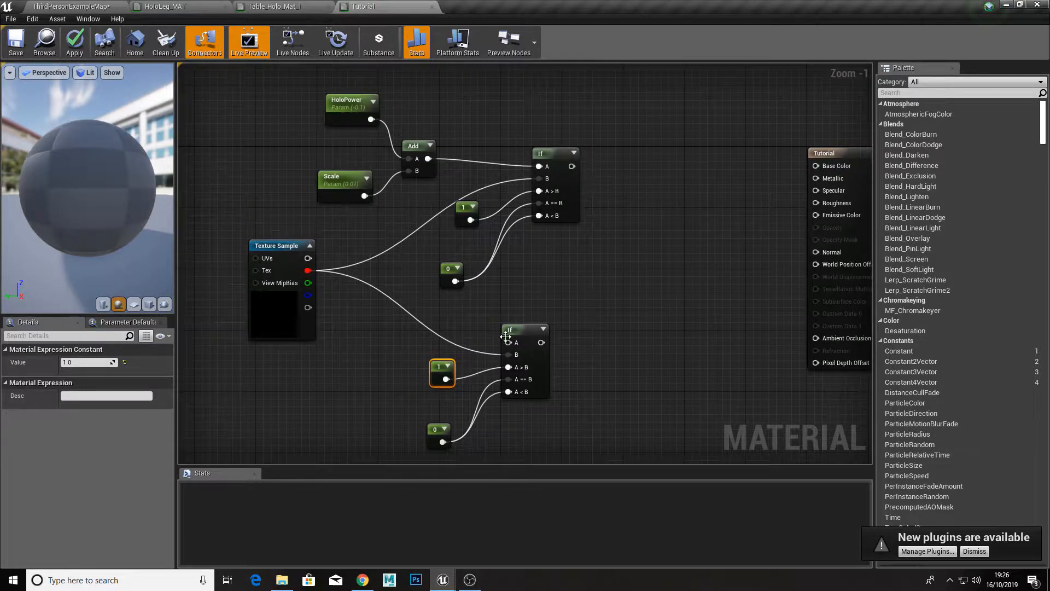
{"action": "left_click_drag", "start_coordinate": [493, 340], "coordinate": [283, 135]}
{"action": "left_click_drag", "start_coordinate": [335, 200], "coordinate": [295, 192]}
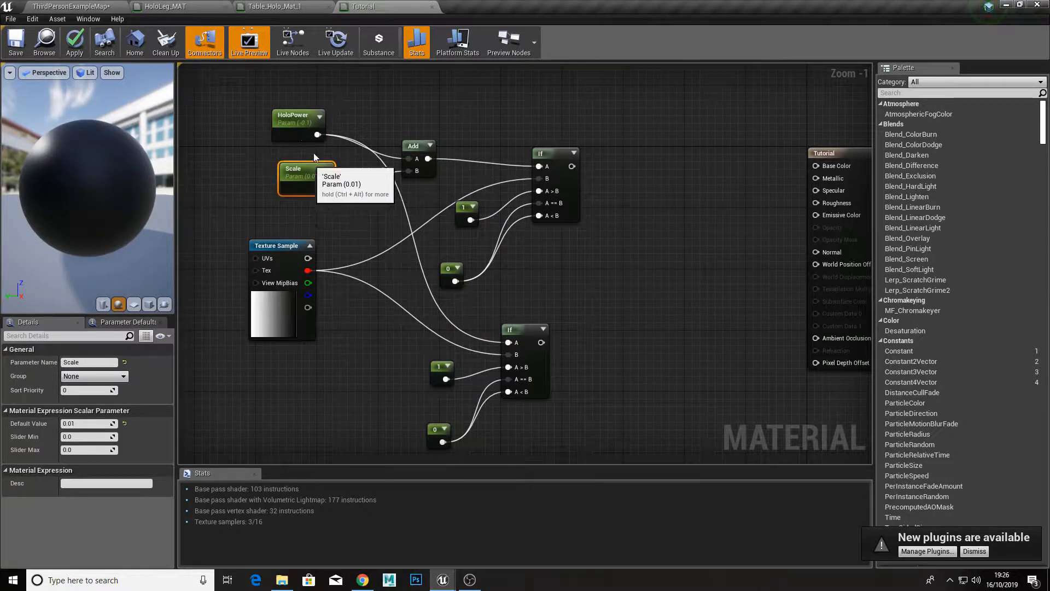
{"action": "left_click_drag", "start_coordinate": [127, 199], "coordinate": [145, 199]}
{"action": "right_click_drag", "start_coordinate": [544, 290], "coordinate": [491, 331]}
{"action": "left_click", "coordinate": [481, 343]}
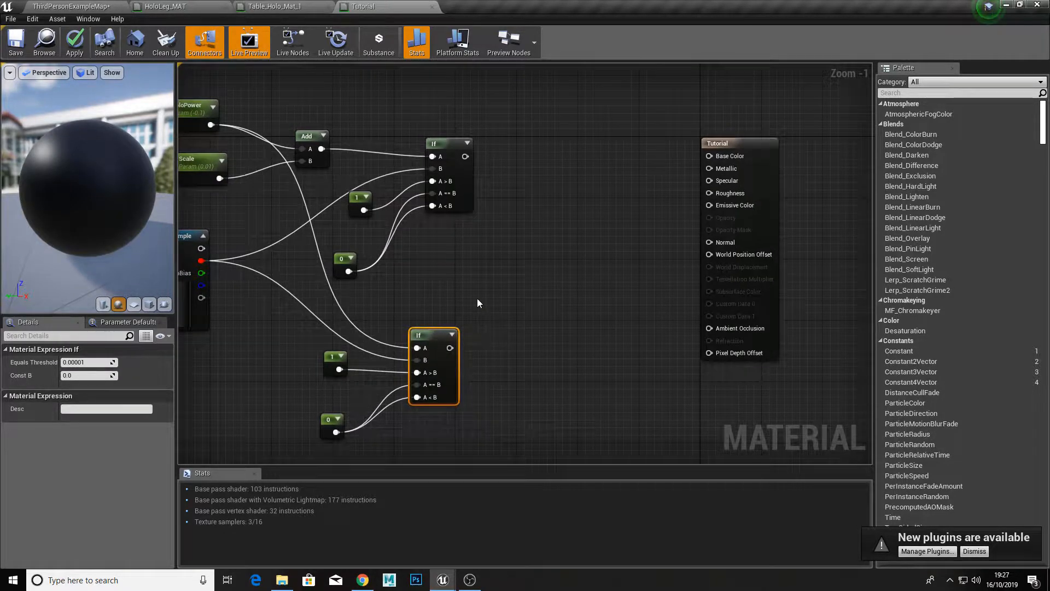
Step: Add a Multiply node, feeding the first If node into input A and the second If node into input B
{"action": "left_click", "coordinate": [527, 207]}
{"action": "left_click", "coordinate": [523, 203]}
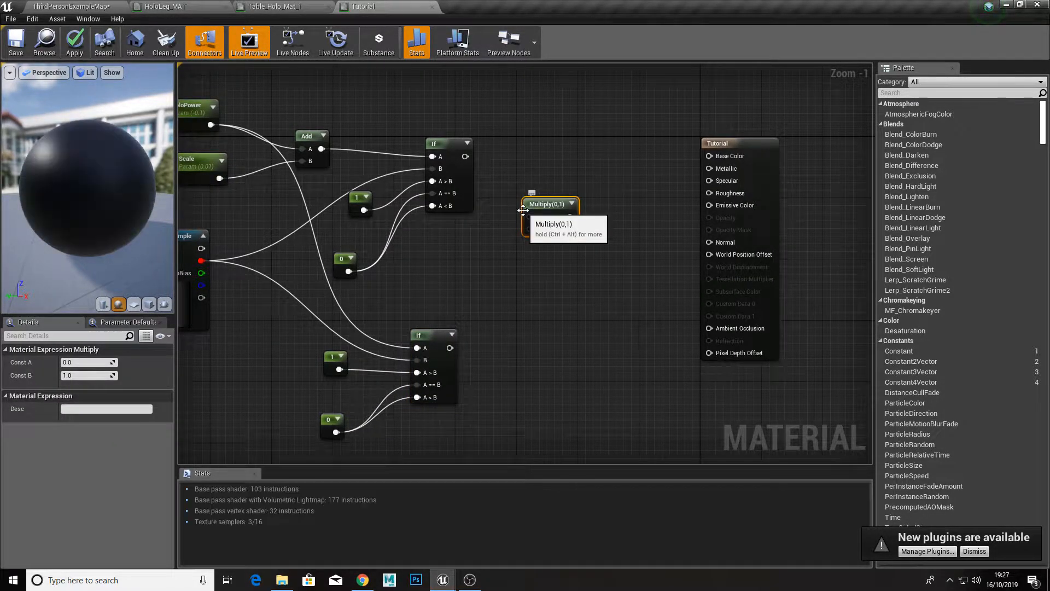
{"action": "left_click_drag", "start_coordinate": [465, 156], "coordinate": [532, 216]}
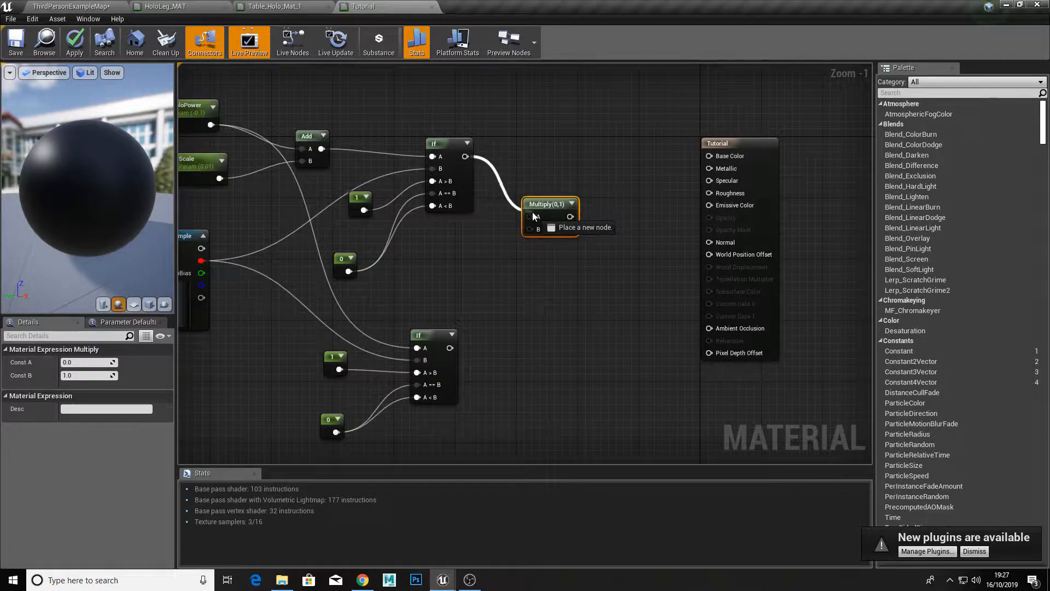
{"action": "left_click_drag", "start_coordinate": [449, 348], "coordinate": [535, 230]}
Step: Insert a OneMinus node between the second If node and the Multiply node's B input, and space the nodes apart
{"action": "right_click_drag", "start_coordinate": [536, 284], "coordinate": [480, 264]}
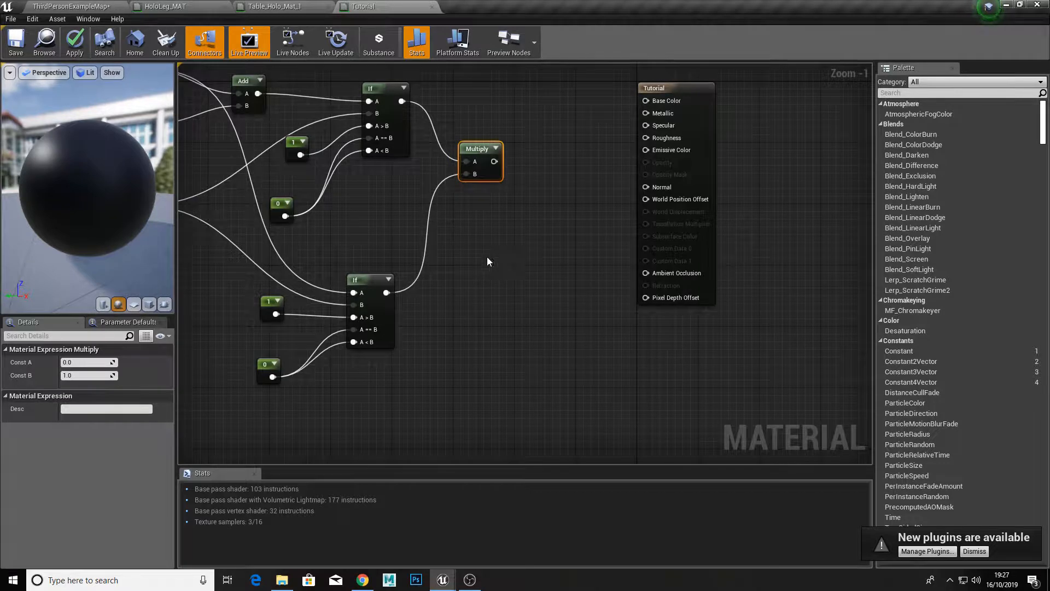
{"action": "right_click", "coordinate": [436, 235]}
{"action": "type", "text": "one"}
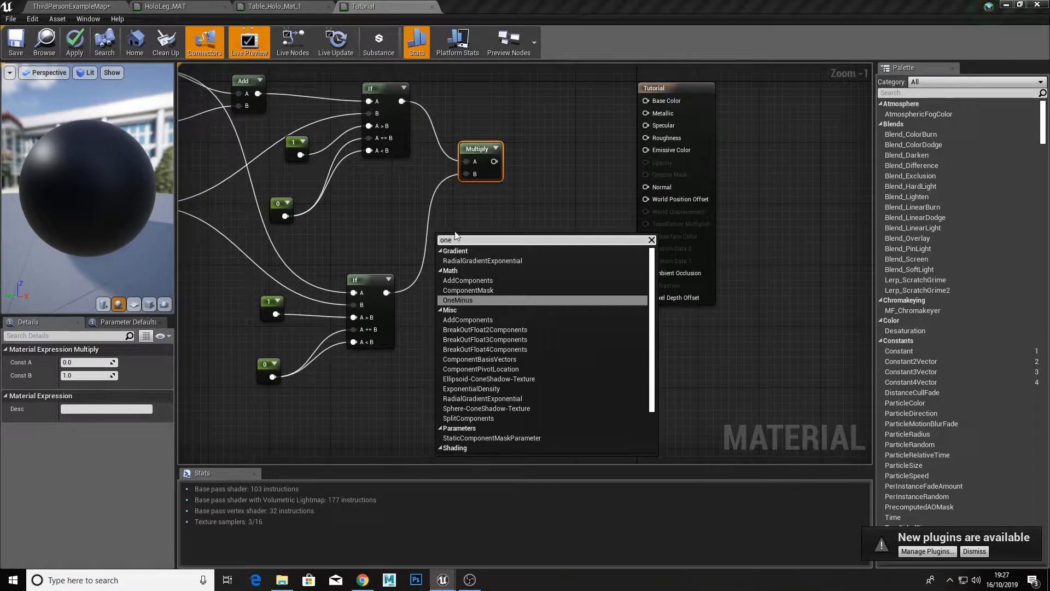
{"action": "left_click", "coordinate": [460, 300]}
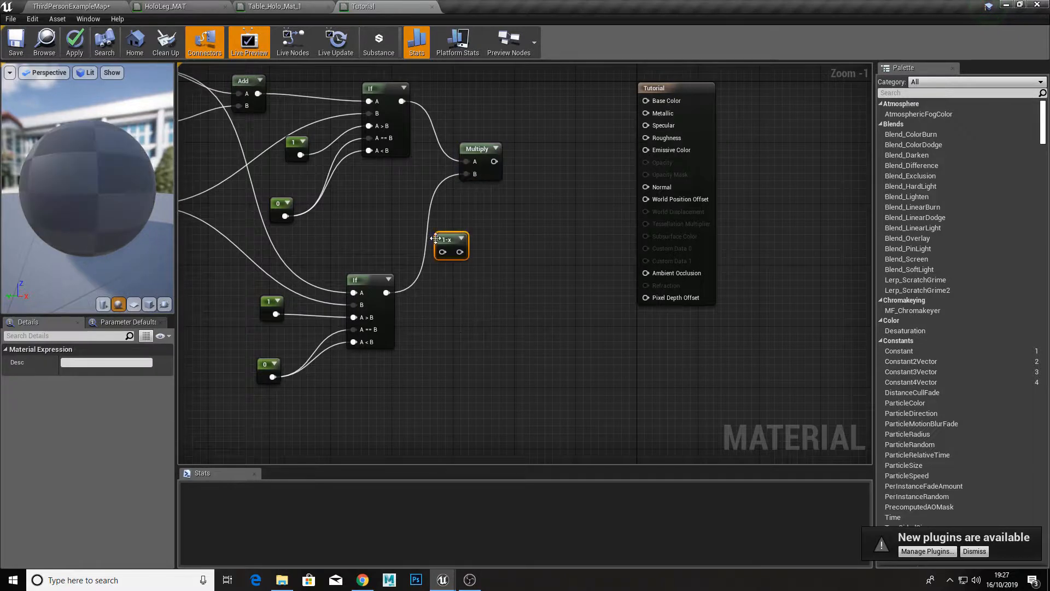
{"action": "left_click_drag", "start_coordinate": [386, 292], "coordinate": [464, 173]}
{"action": "left_click_drag", "start_coordinate": [449, 244], "coordinate": [430, 239]}
{"action": "left_click_drag", "start_coordinate": [478, 169], "coordinate": [511, 178]}
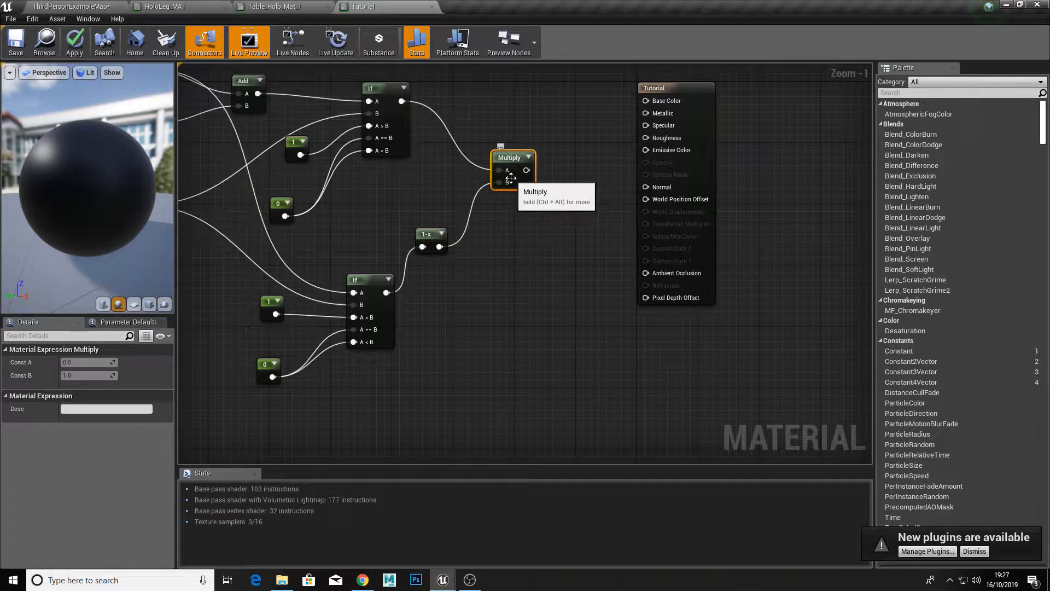
Step: Add a second Multiply node and connect the first Multiply node's output to its input A
{"action": "scroll", "coordinate": [501, 224], "scroll_direction": "down", "scroll_amount": 3}
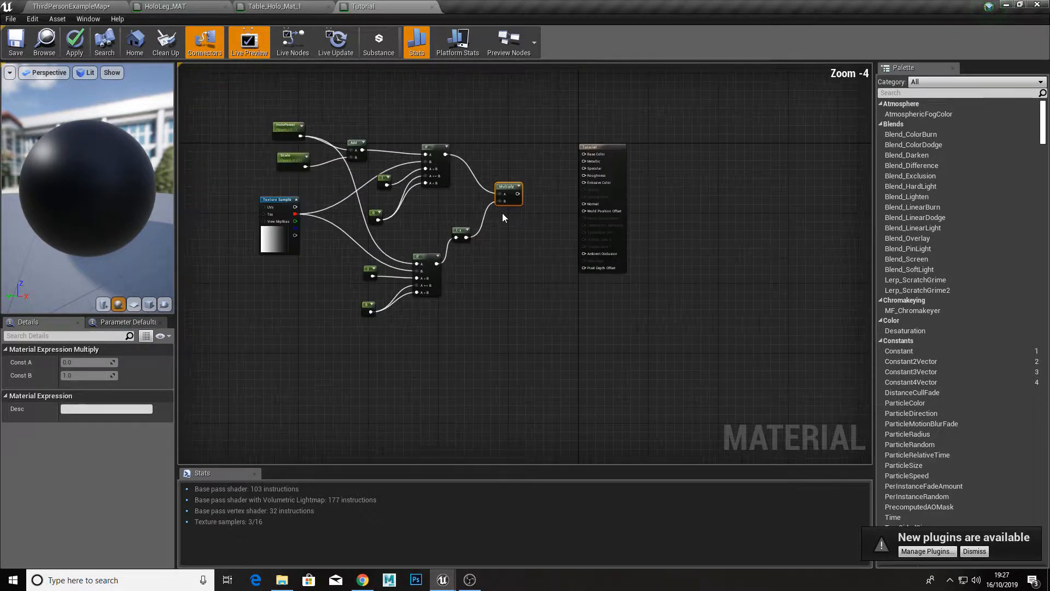
{"action": "scroll", "coordinate": [504, 214], "scroll_direction": "up", "scroll_amount": 3}
{"action": "scroll", "coordinate": [505, 218], "scroll_direction": "down", "scroll_amount": 1}
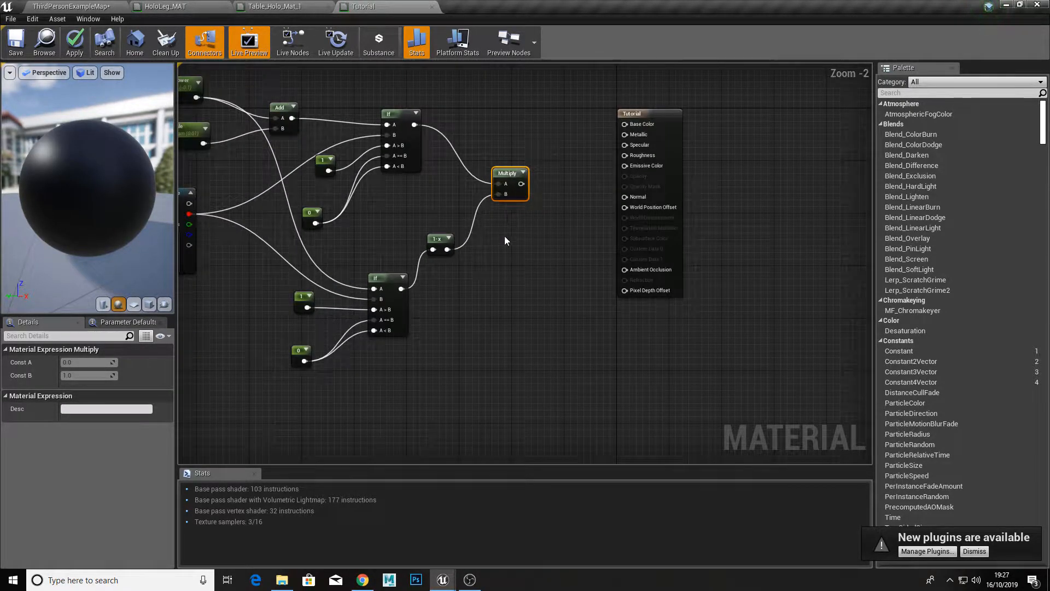
{"action": "key", "text": "ctrl+w"}
{"action": "left_click_drag", "start_coordinate": [530, 227], "coordinate": [522, 184]}
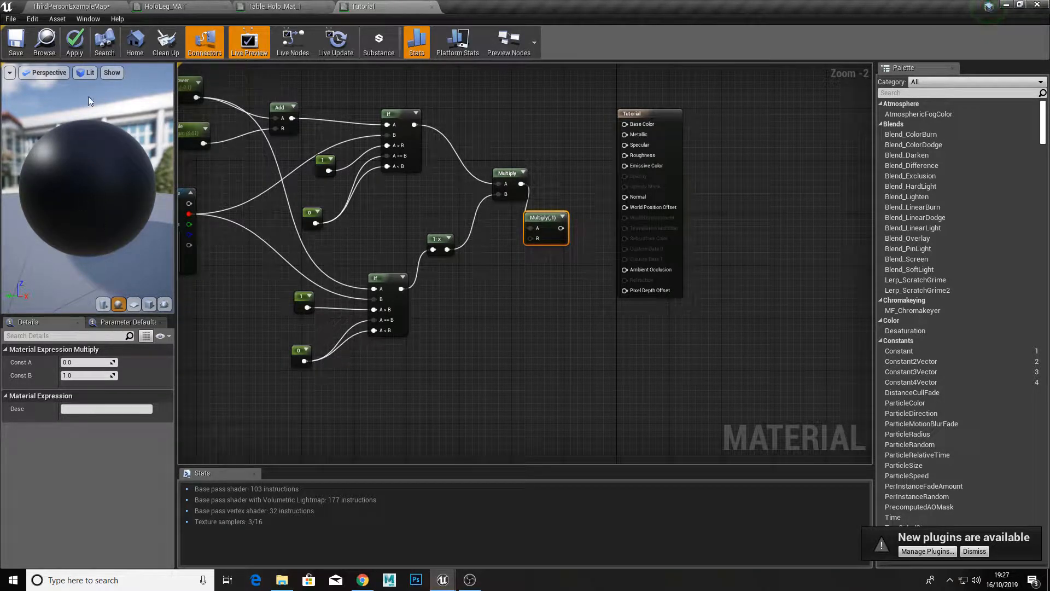
Step: Add a Constant3Vector node with value 0,0,0 and connect it to input B of the second Multiply node
{"action": "left_click", "coordinate": [493, 266]}
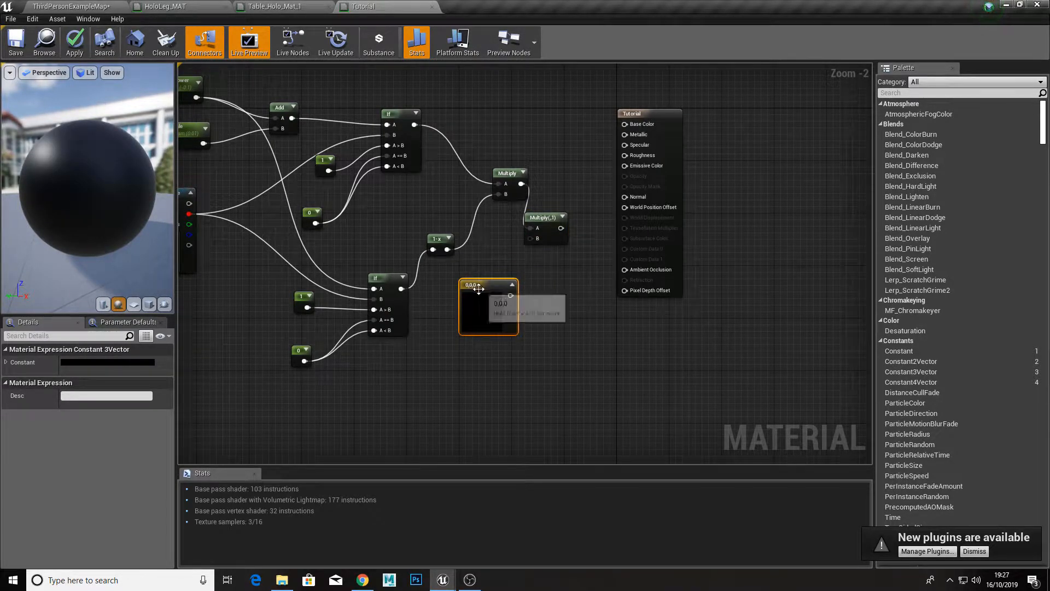
{"action": "left_click_drag", "start_coordinate": [470, 285], "coordinate": [469, 278]}
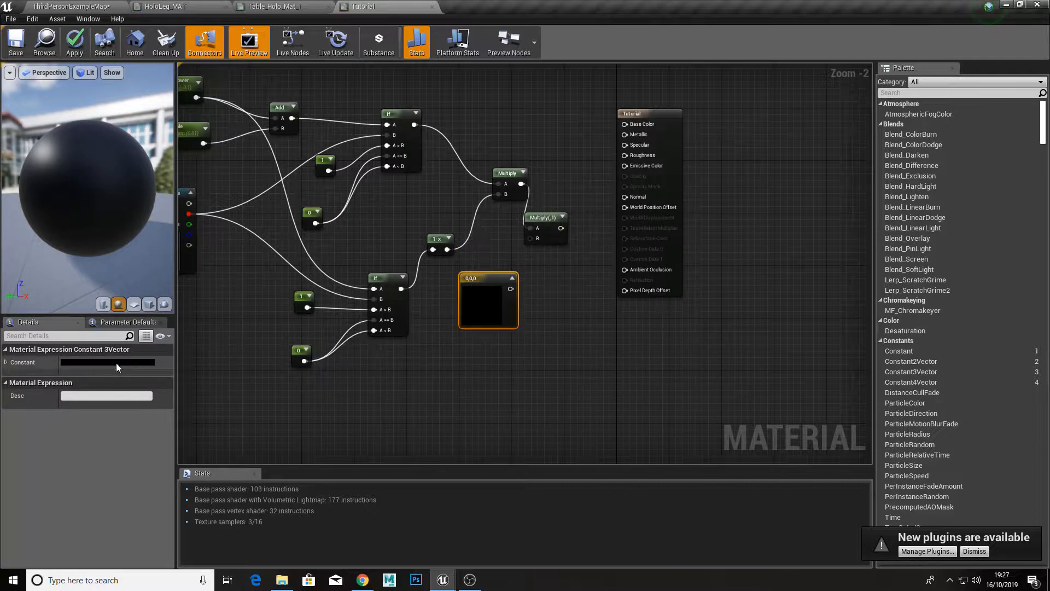
{"action": "double_click", "coordinate": [472, 295]}
{"action": "left_click_drag", "start_coordinate": [556, 337], "coordinate": [543, 366]}
{"action": "left_click", "coordinate": [684, 541]}
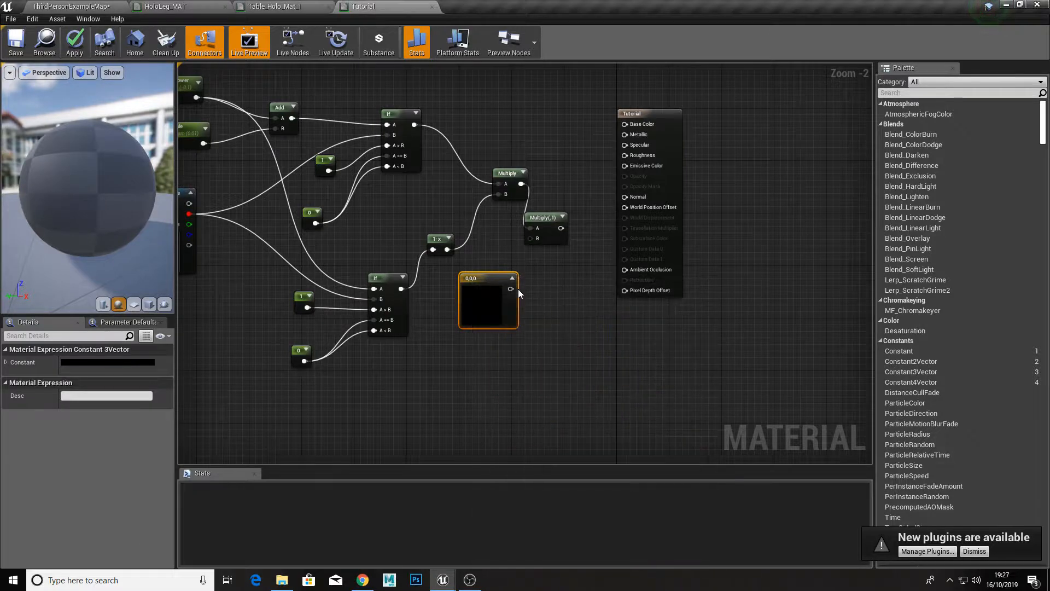
{"action": "left_click_drag", "start_coordinate": [511, 289], "coordinate": [505, 230]}
Step: Connect the second Multiply node's output to Base Color and Emissive Color, and apply and save the Tutorial material
{"action": "scroll", "coordinate": [530, 244], "scroll_direction": "down", "scroll_amount": 4}
{"action": "left_click", "coordinate": [540, 268]}
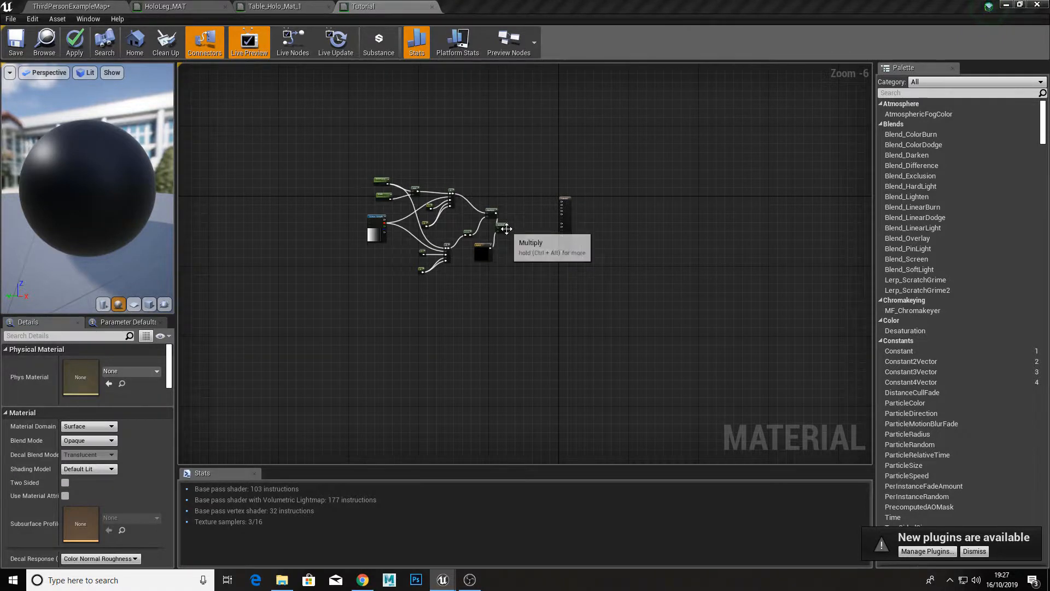
{"action": "scroll", "coordinate": [493, 226], "scroll_direction": "up", "scroll_amount": 3}
{"action": "left_click", "coordinate": [539, 227]}
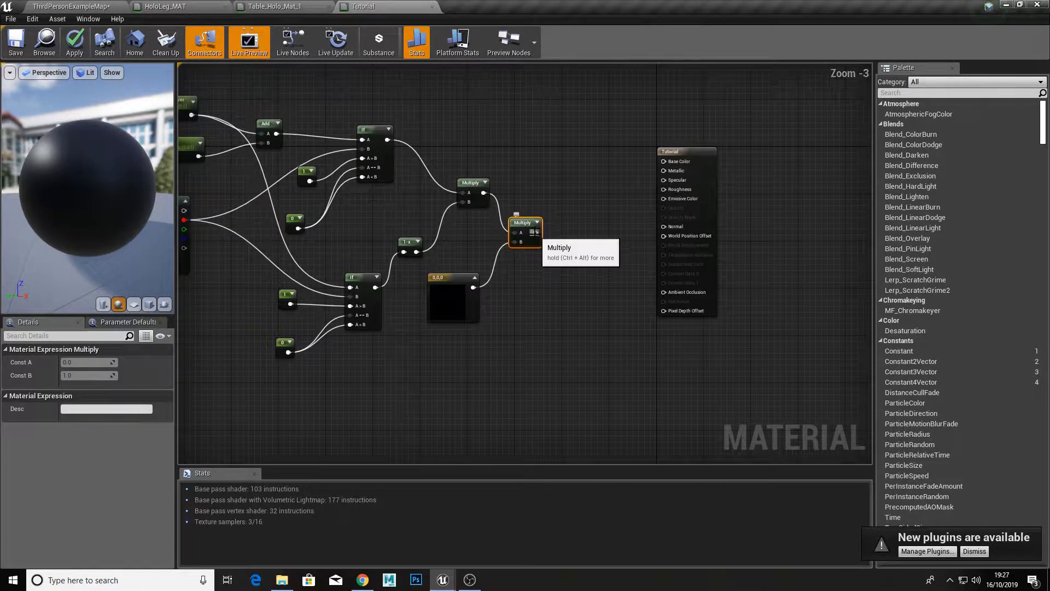
{"action": "left_click_drag", "start_coordinate": [536, 232], "coordinate": [664, 161]}
{"action": "left_click_drag", "start_coordinate": [536, 232], "coordinate": [670, 202]}
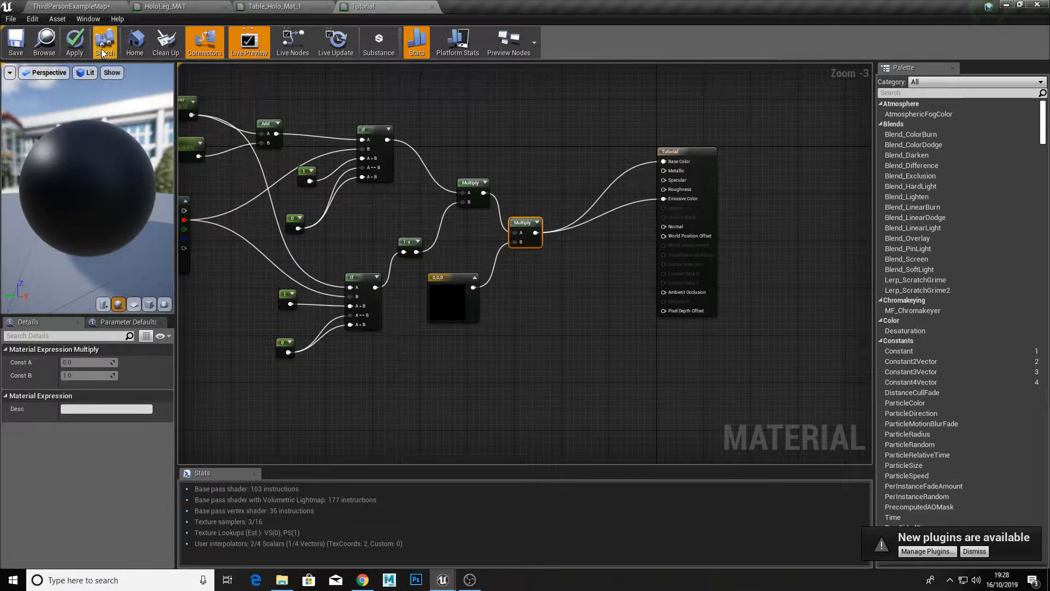
{"action": "left_click", "coordinate": [82, 38]}
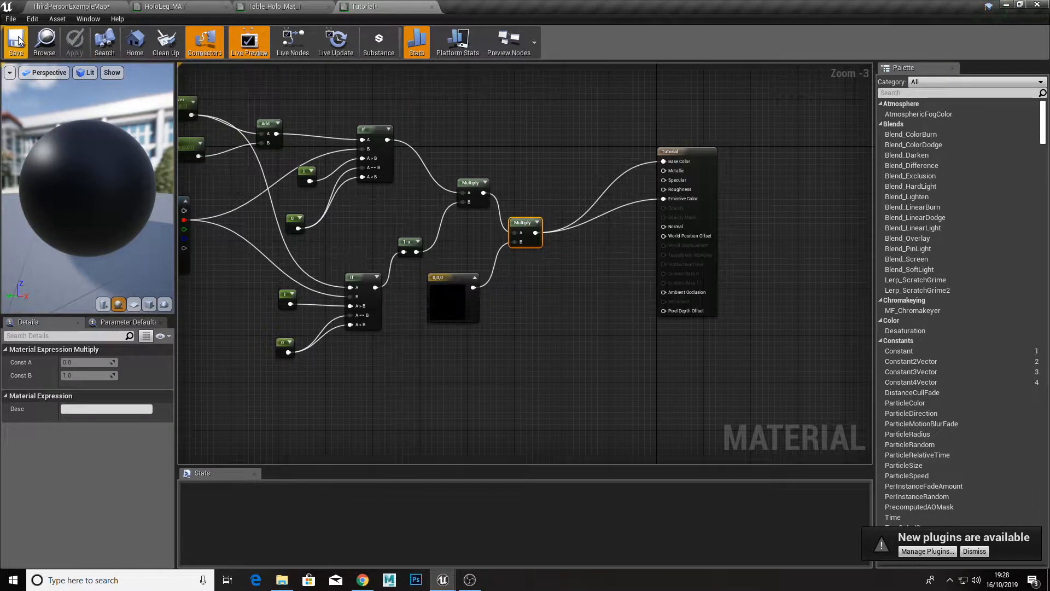
{"action": "left_click", "coordinate": [17, 41]}
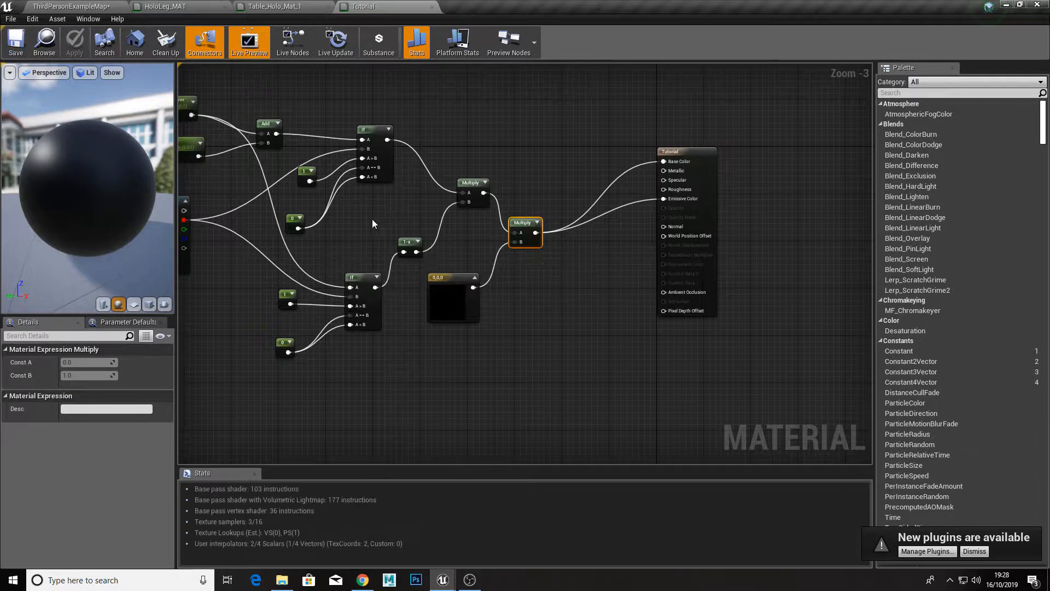
{"action": "scroll", "coordinate": [372, 219], "scroll_direction": "up", "scroll_amount": 3}
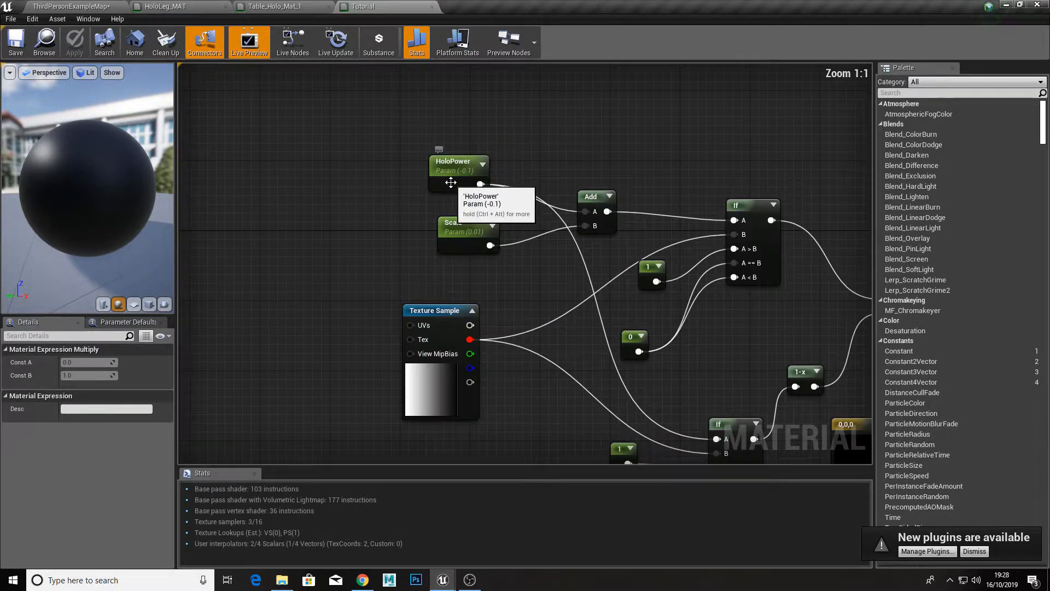
{"action": "right_click", "coordinate": [449, 182]}
{"action": "left_click", "coordinate": [425, 181]}
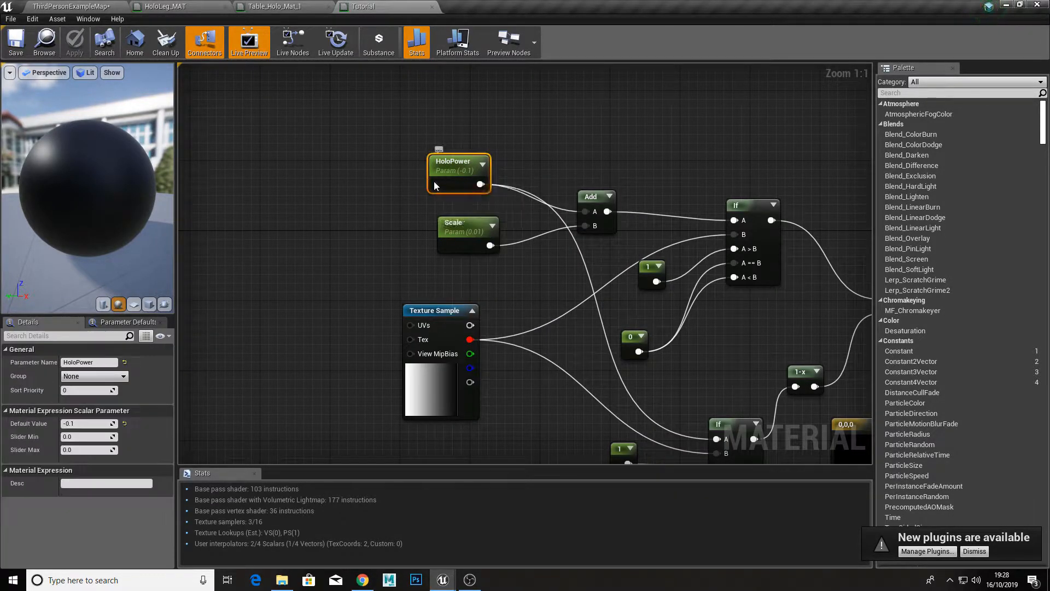
{"action": "right_click", "coordinate": [434, 182]}
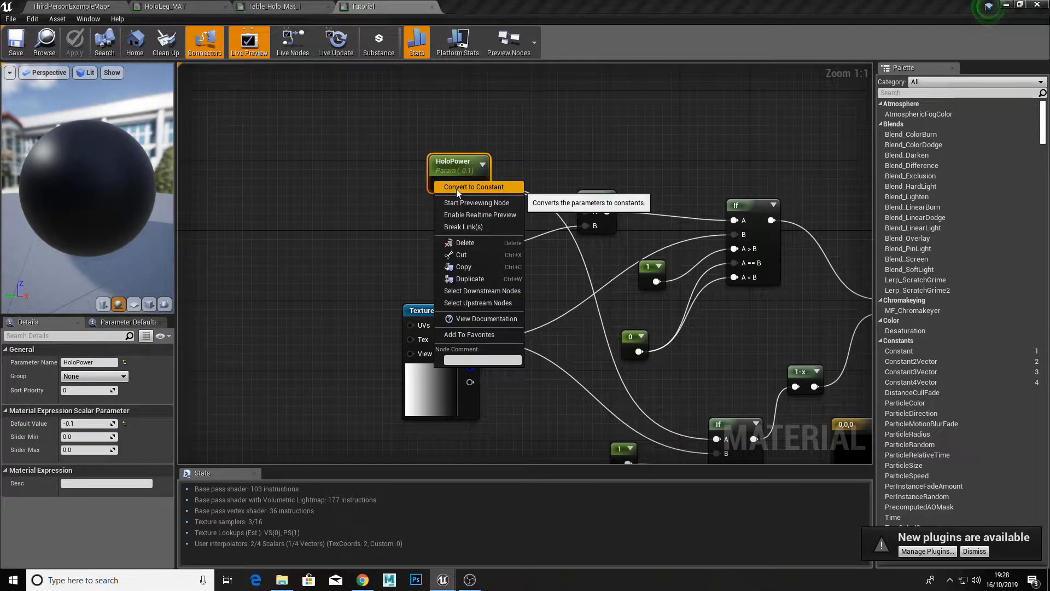
{"action": "left_click", "coordinate": [421, 195]}
{"action": "right_click_drag", "start_coordinate": [420, 195], "coordinate": [384, 180]}
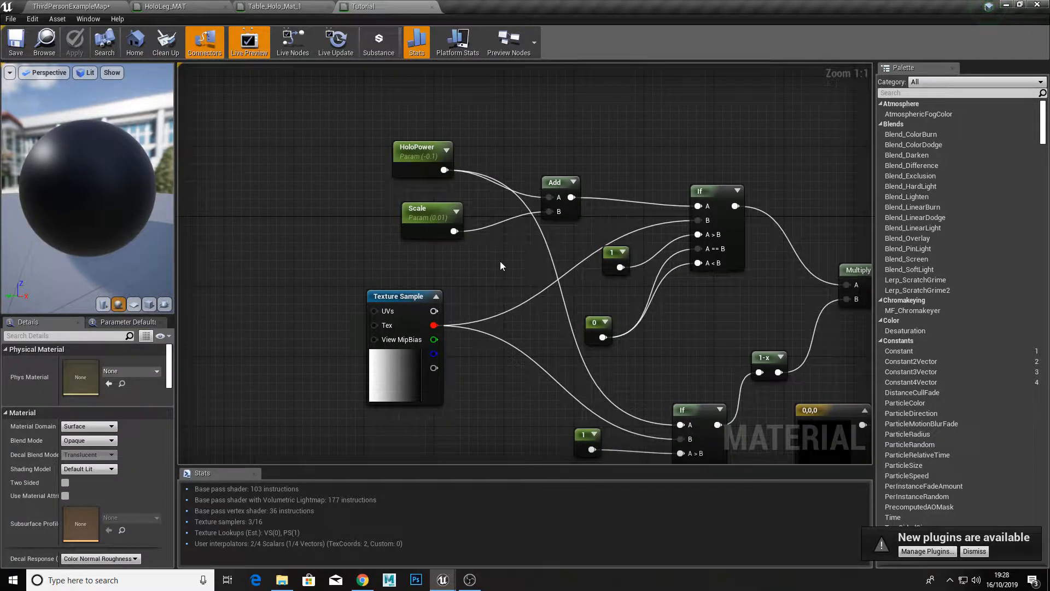
Step: Convert the 0,0,0 constant into a vector parameter named Colour, and apply and save the material
{"action": "right_click_drag", "start_coordinate": [500, 267], "coordinate": [458, 253]}
{"action": "left_click", "coordinate": [646, 318]}
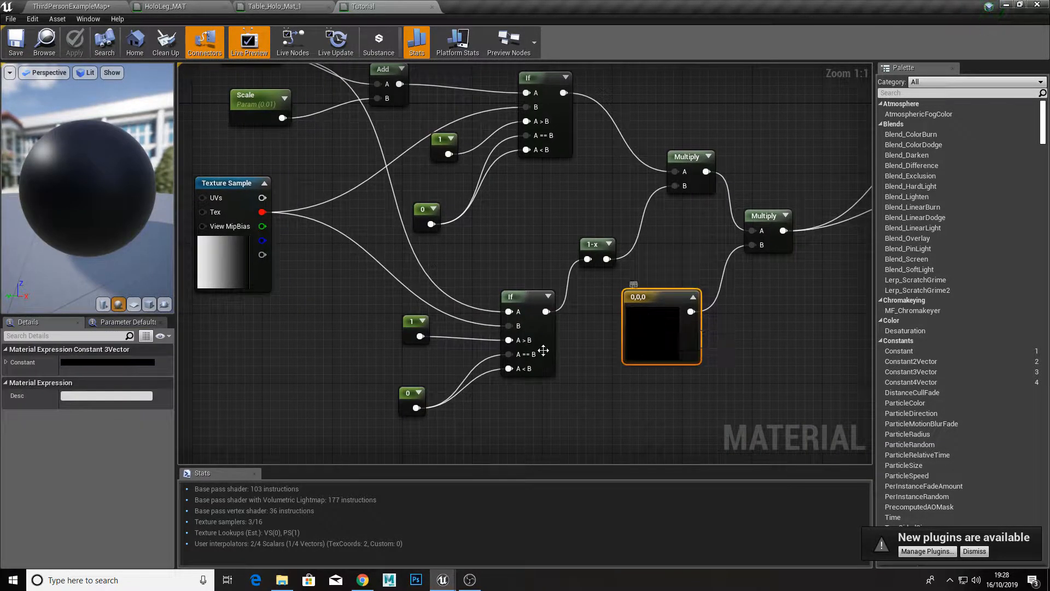
{"action": "right_click", "coordinate": [641, 322]}
{"action": "left_click", "coordinate": [656, 324]}
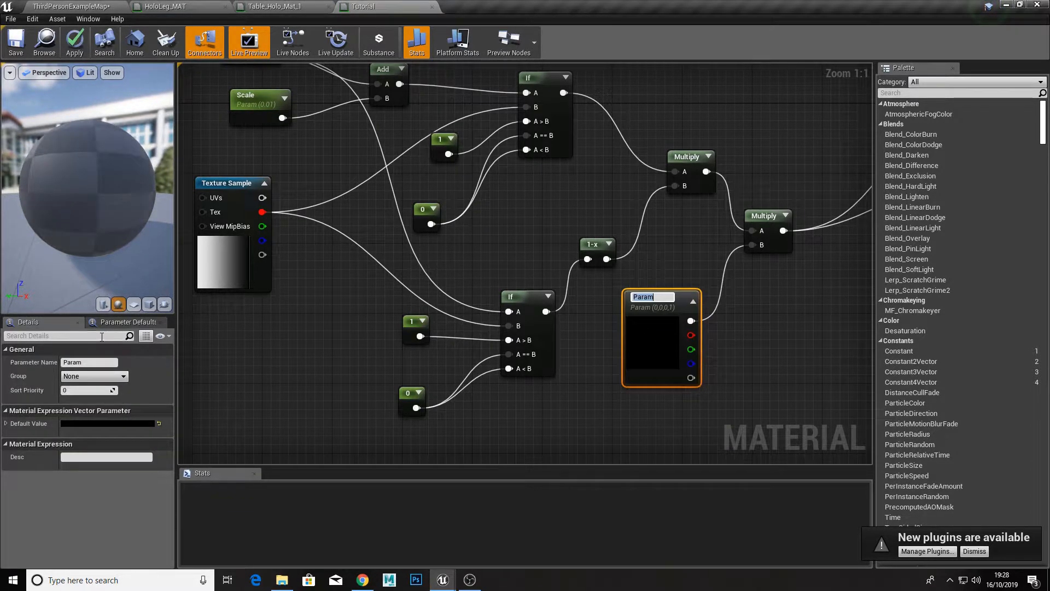
{"action": "left_click", "coordinate": [101, 364]}
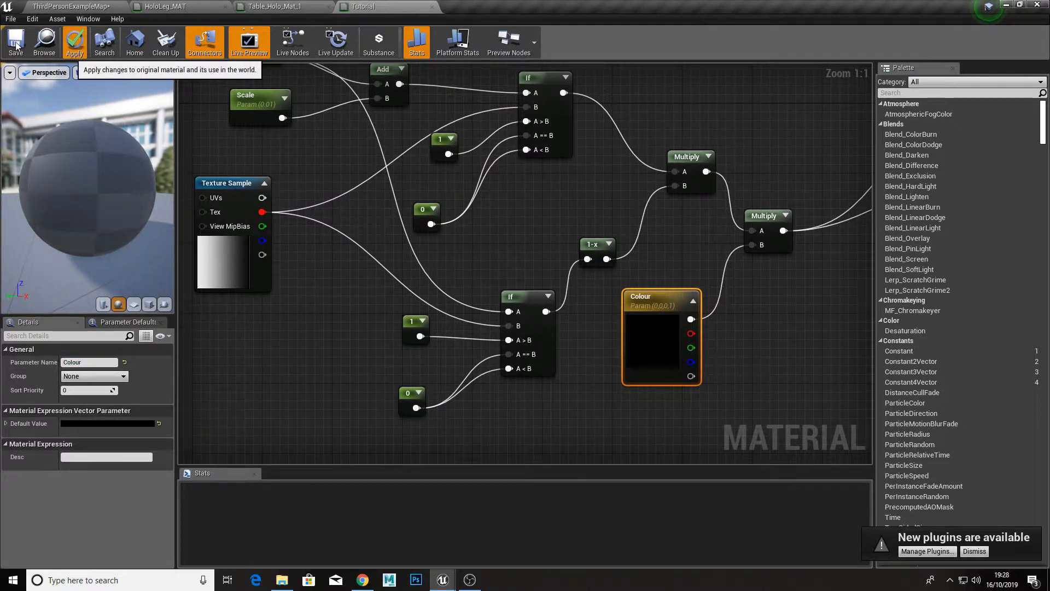
{"action": "left_click", "coordinate": [75, 42]}
{"action": "left_click", "coordinate": [5, 50]}
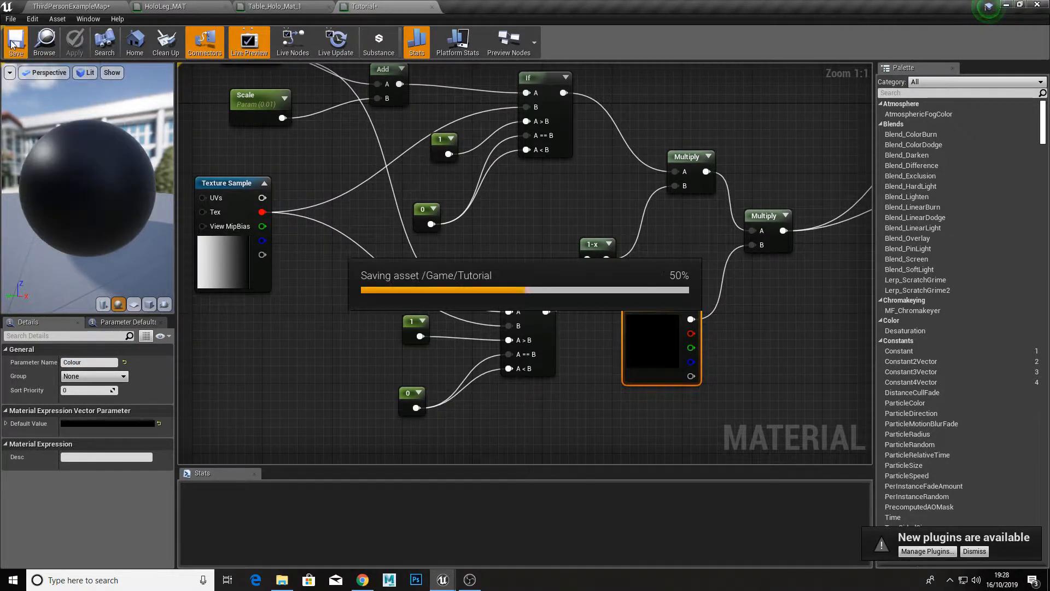
Step: Create a material instance from the Tutorial material in the level editor's Content folder
{"action": "left_click", "coordinate": [75, 6]}
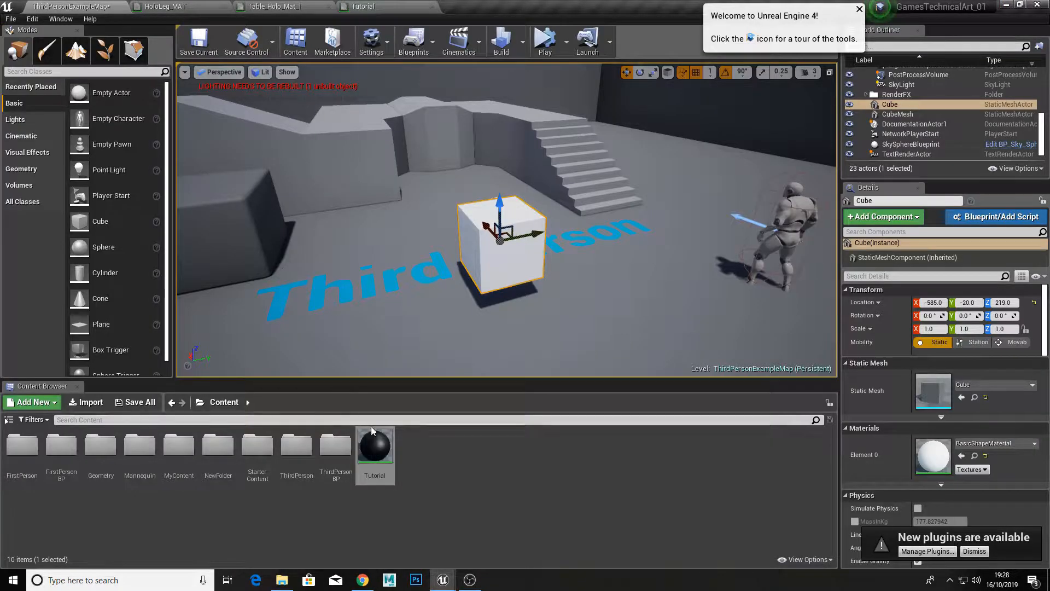
{"action": "right_click", "coordinate": [377, 443]}
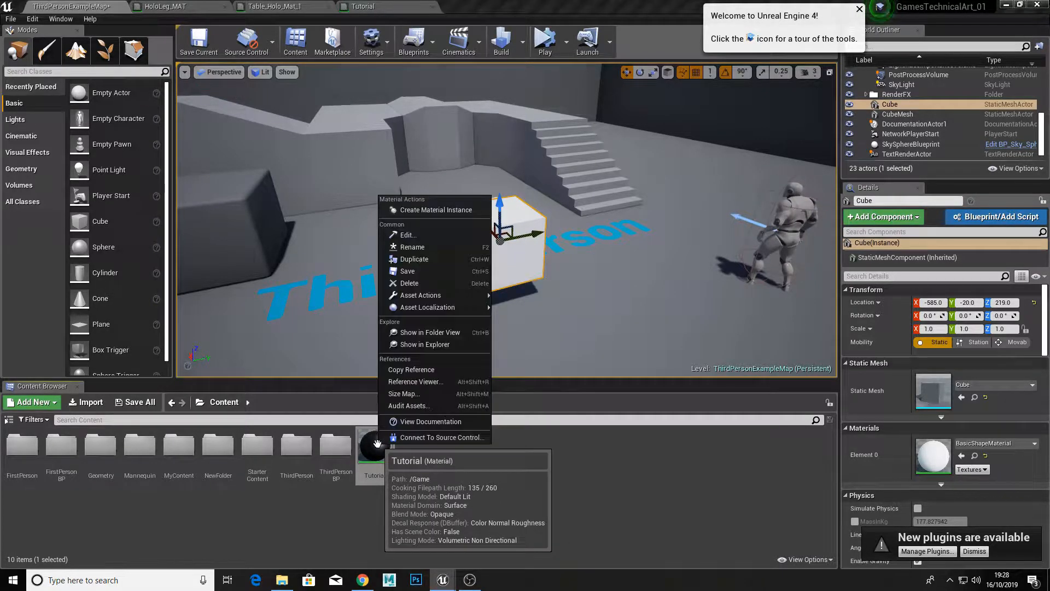
{"action": "left_click", "coordinate": [421, 211]}
Step: Open the Tutorial_Inst instance in a floating window beside the cube and assign the instance to the cube
{"action": "double_click", "coordinate": [416, 444]}
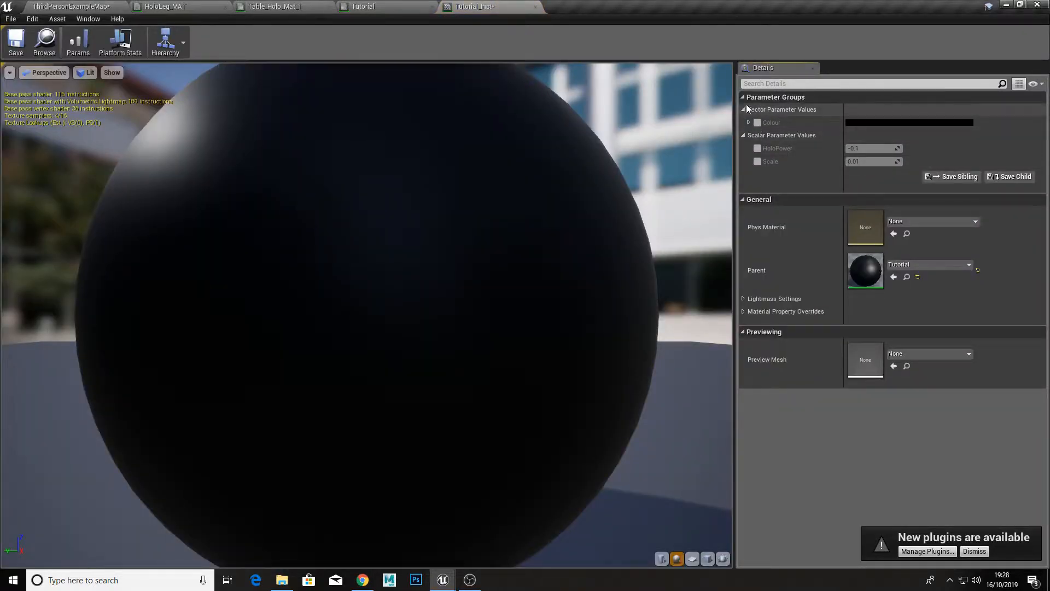
{"action": "left_click_drag", "start_coordinate": [477, 4], "coordinate": [581, 113]}
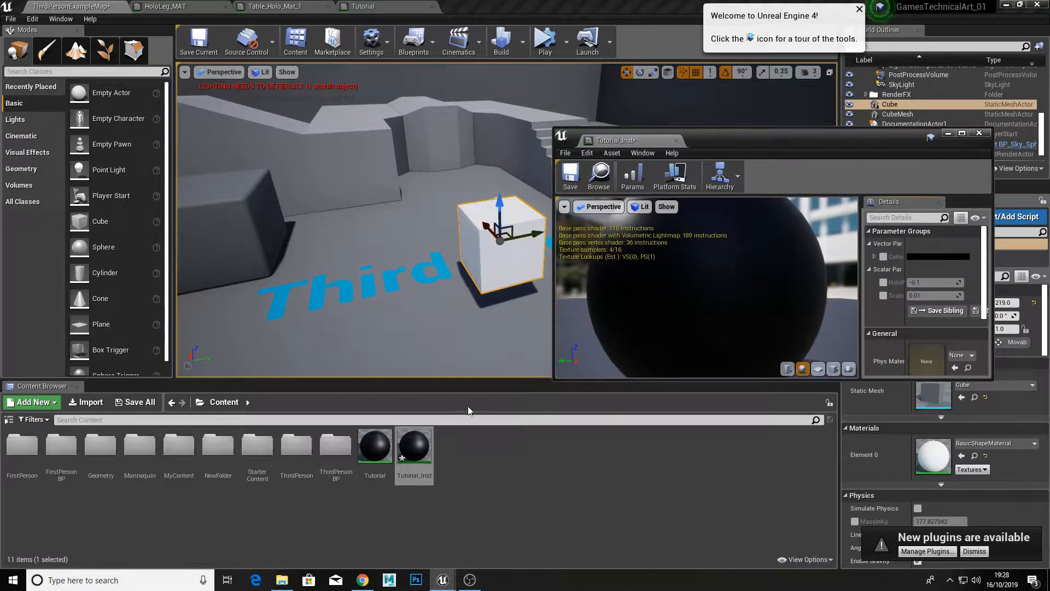
{"action": "left_click_drag", "start_coordinate": [416, 450], "coordinate": [495, 247]}
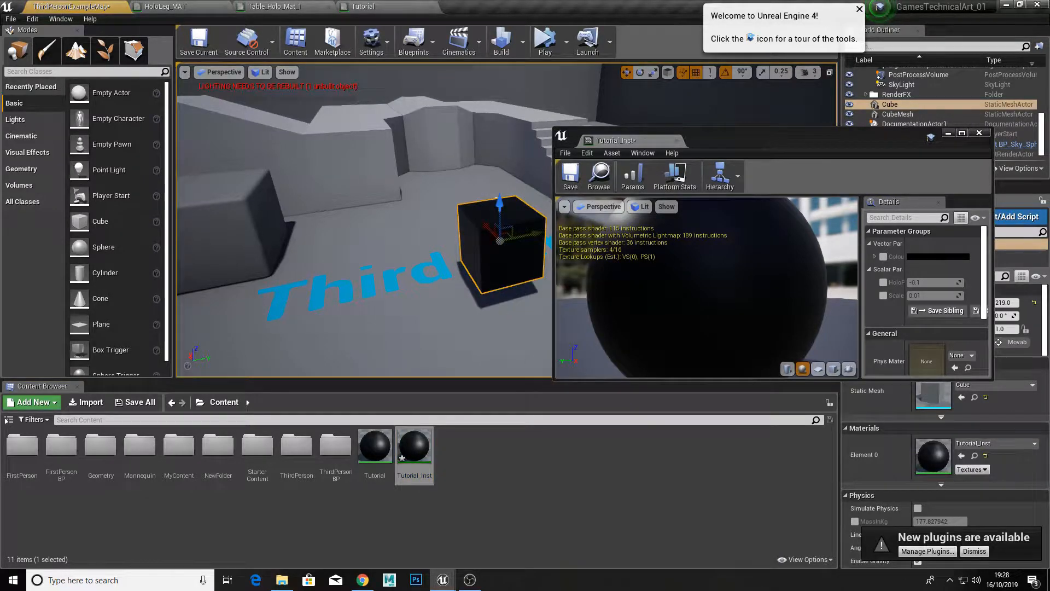
Step: Enable the instance's Colour parameter and set it to a bright salmon red
{"action": "left_click", "coordinate": [884, 257]}
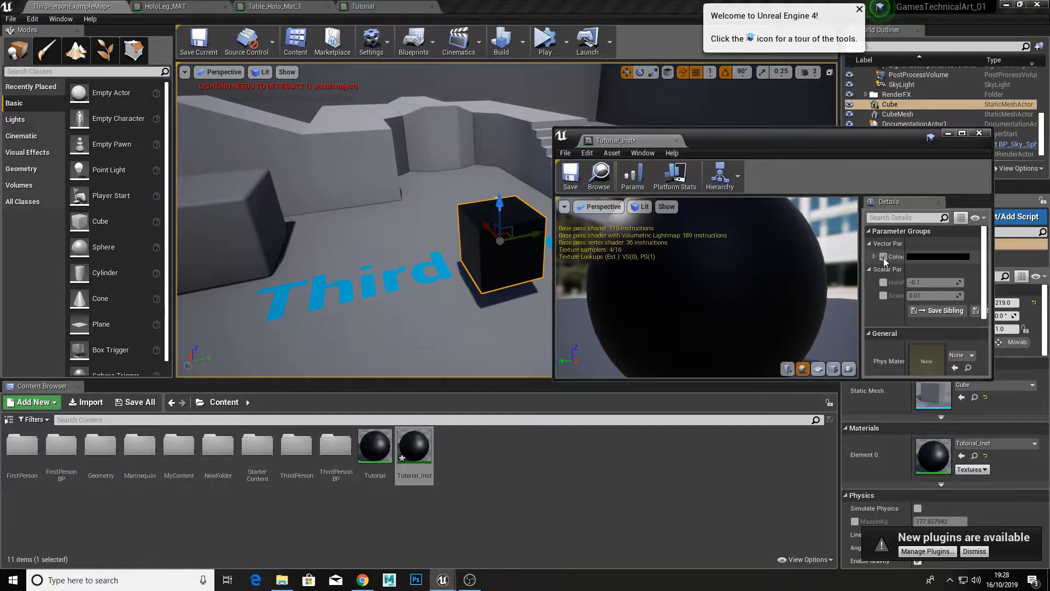
{"action": "left_click", "coordinate": [926, 257]}
{"action": "left_click", "coordinate": [802, 351]}
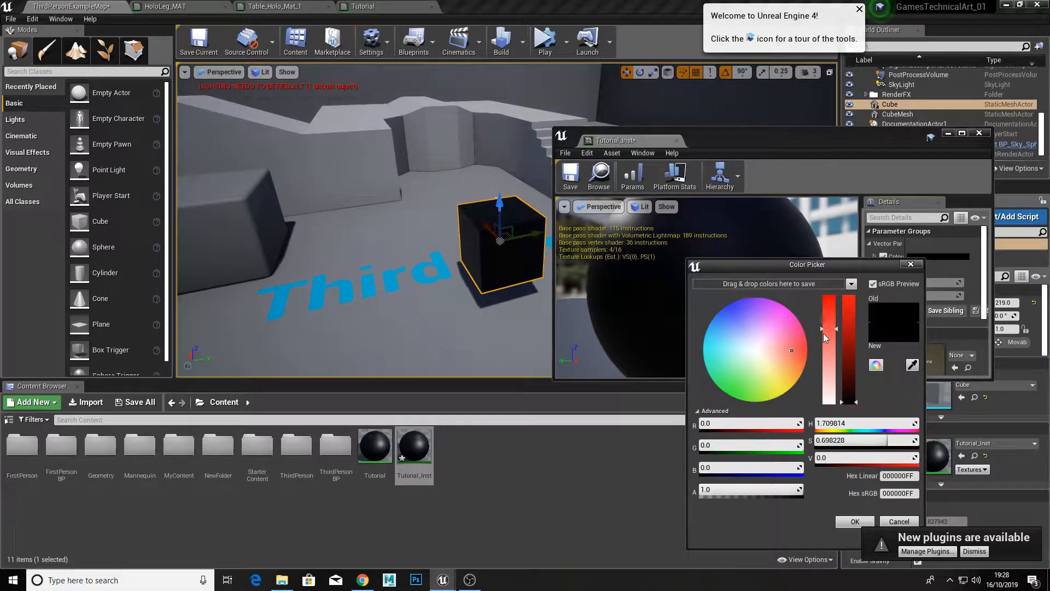
{"action": "left_click_drag", "start_coordinate": [848, 354], "coordinate": [848, 304]}
{"action": "left_click", "coordinate": [855, 521]}
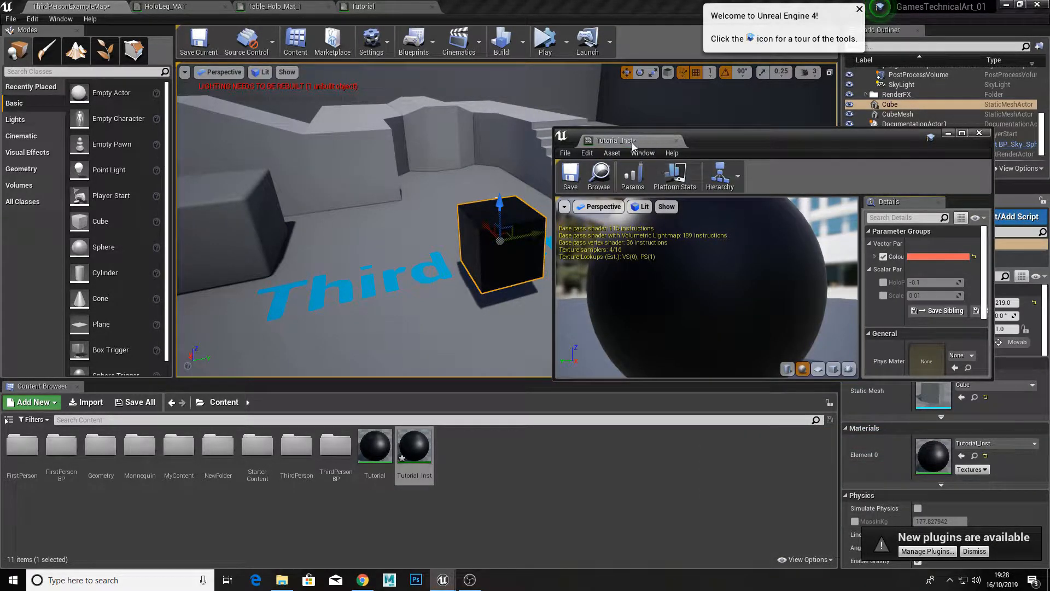
Step: Enable the instance's HoloPower parameter, raise its value to sweep a glowing line across the cube, and close the instance
{"action": "left_click", "coordinate": [883, 283]}
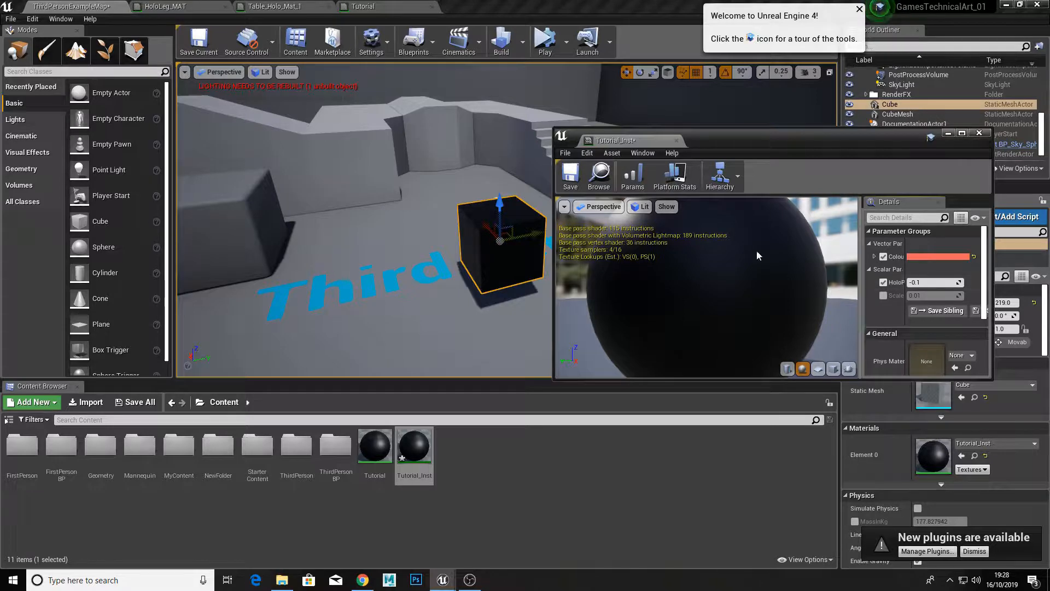
{"action": "right_click_drag", "start_coordinate": [496, 230], "coordinate": [487, 243]}
{"action": "key", "text": "w"}
{"action": "key", "text": "f"}
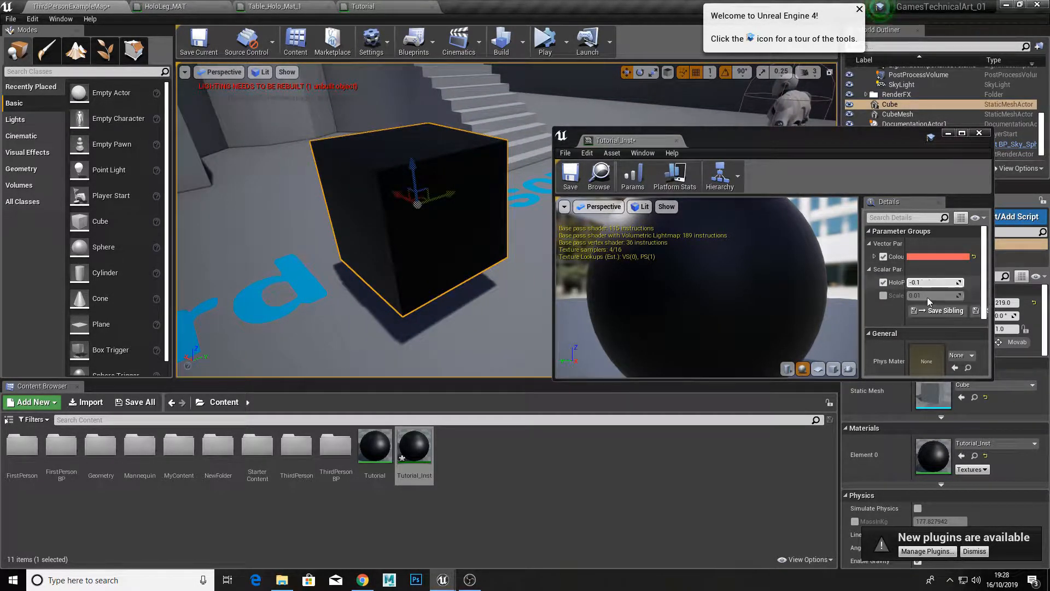
{"action": "left_click", "coordinate": [920, 282]}
{"action": "left_click_drag", "start_coordinate": [920, 282], "coordinate": [963, 283]}
{"action": "left_click", "coordinate": [677, 141]}
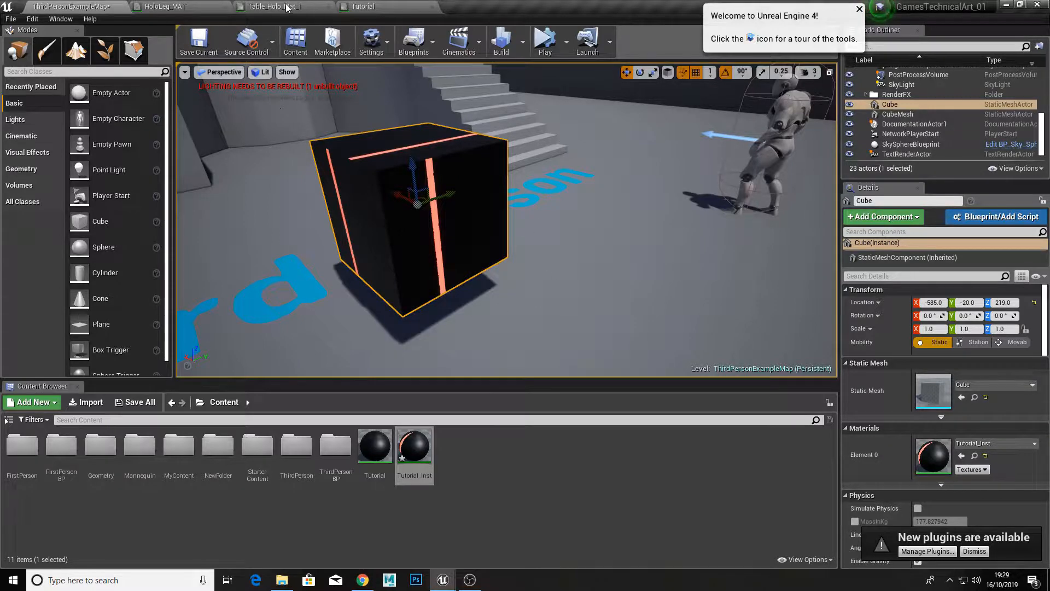
Step: Add a new Texture Sample node below the existing nodes in the Tutorial material graph
{"action": "left_click", "coordinate": [362, 6]}
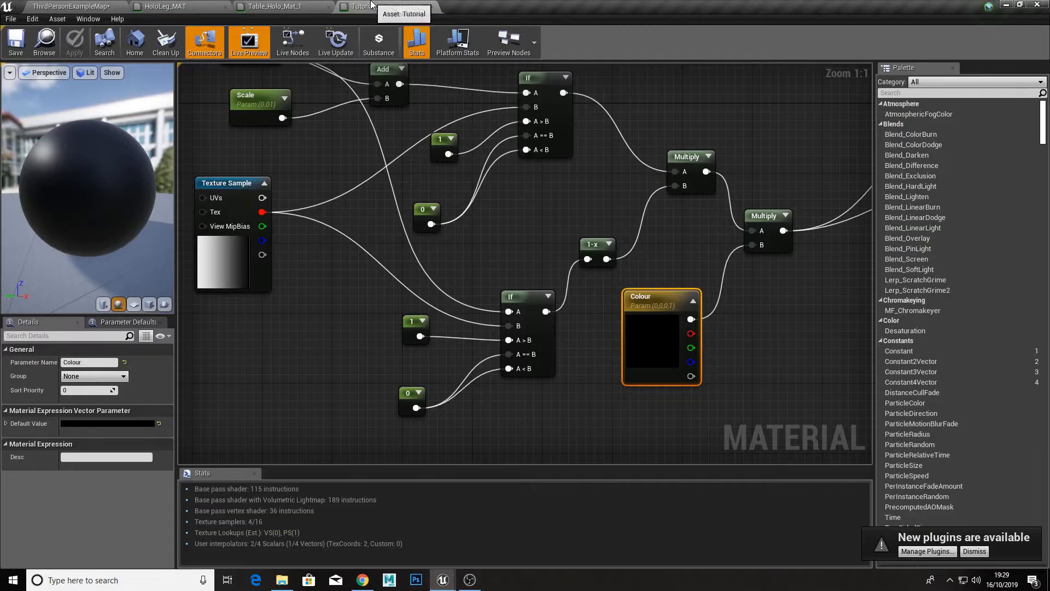
{"action": "scroll", "coordinate": [516, 291], "scroll_direction": "down", "scroll_amount": 1}
{"action": "right_click_drag", "start_coordinate": [733, 290], "coordinate": [663, 292]}
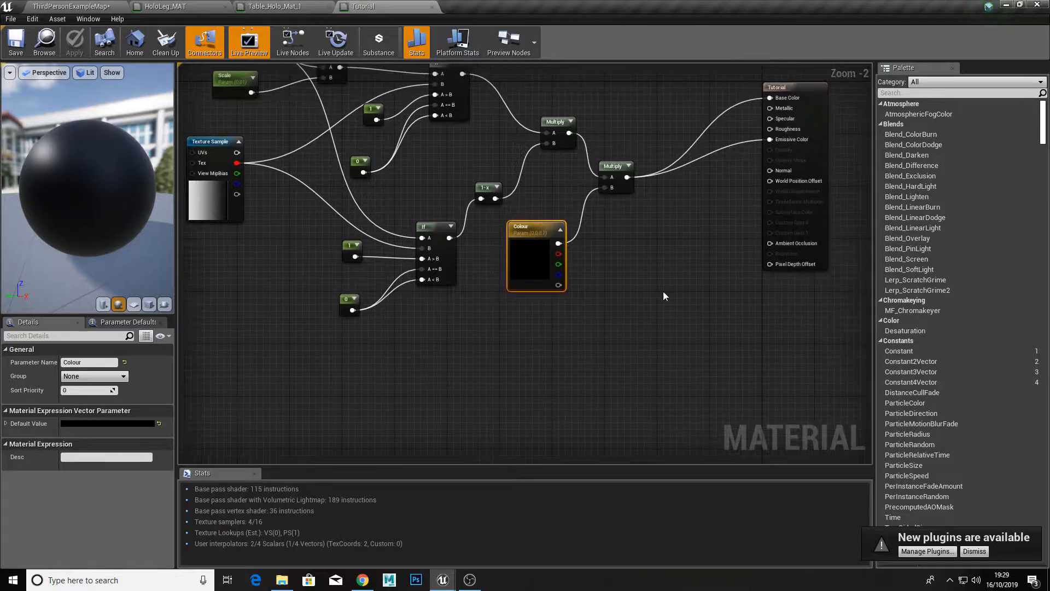
{"action": "right_click_drag", "start_coordinate": [444, 346], "coordinate": [583, 332]}
{"action": "right_click", "coordinate": [366, 342]}
{"action": "type", "text": "texture"}
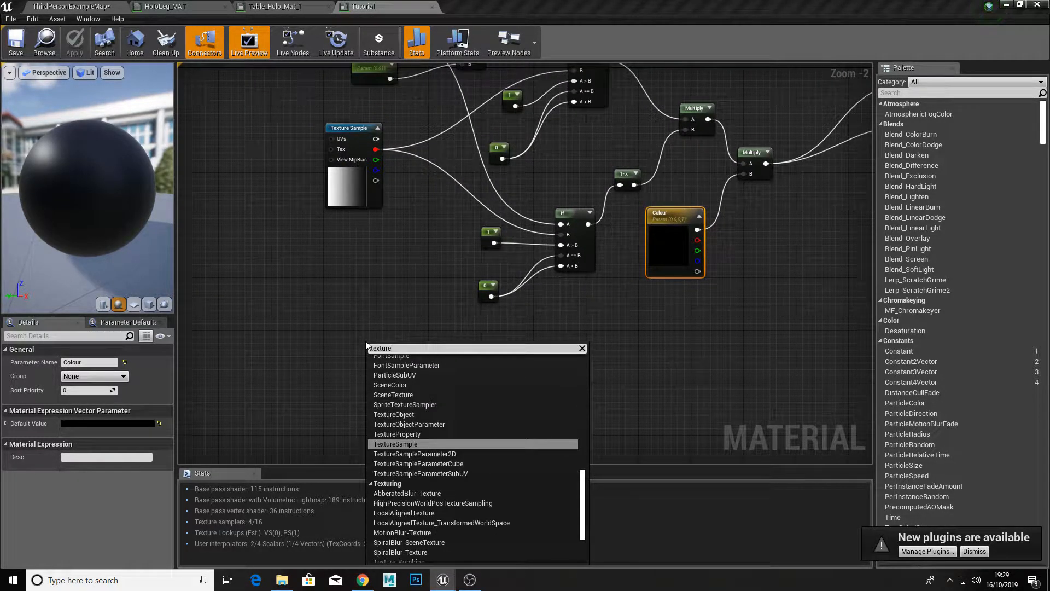
{"action": "key", "text": "Return"}
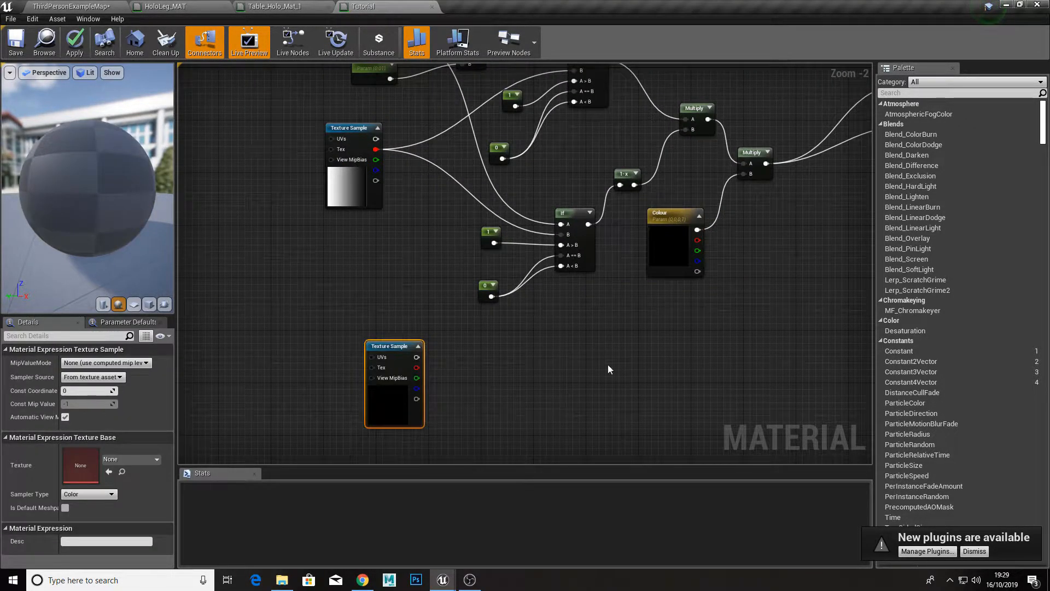
Step: Assign the Blueprints_1 texture to the new Texture Sample and view that texture asset
{"action": "left_click", "coordinate": [149, 457]}
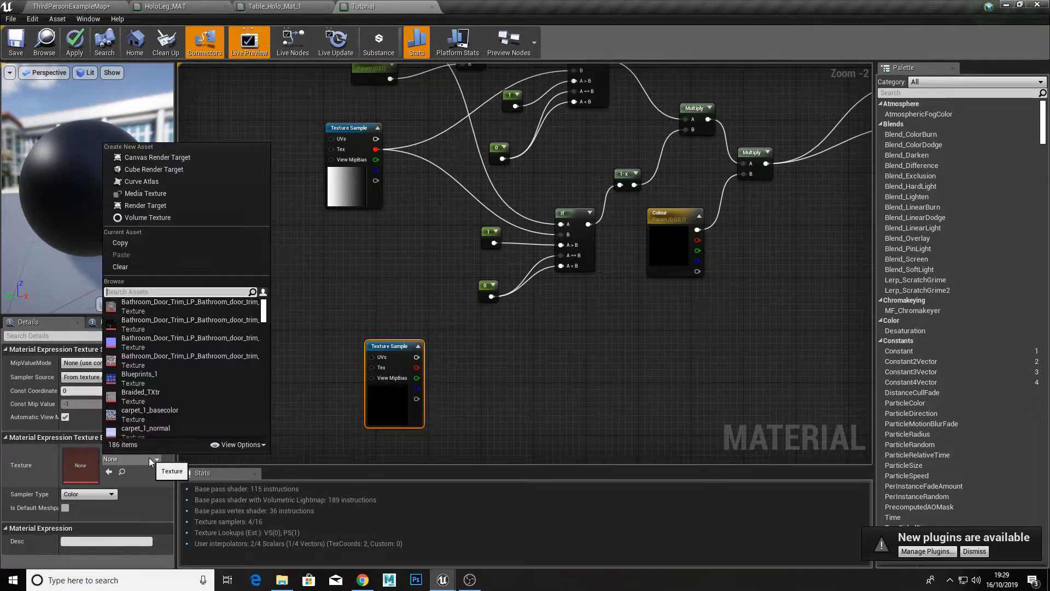
{"action": "left_click", "coordinate": [165, 377]}
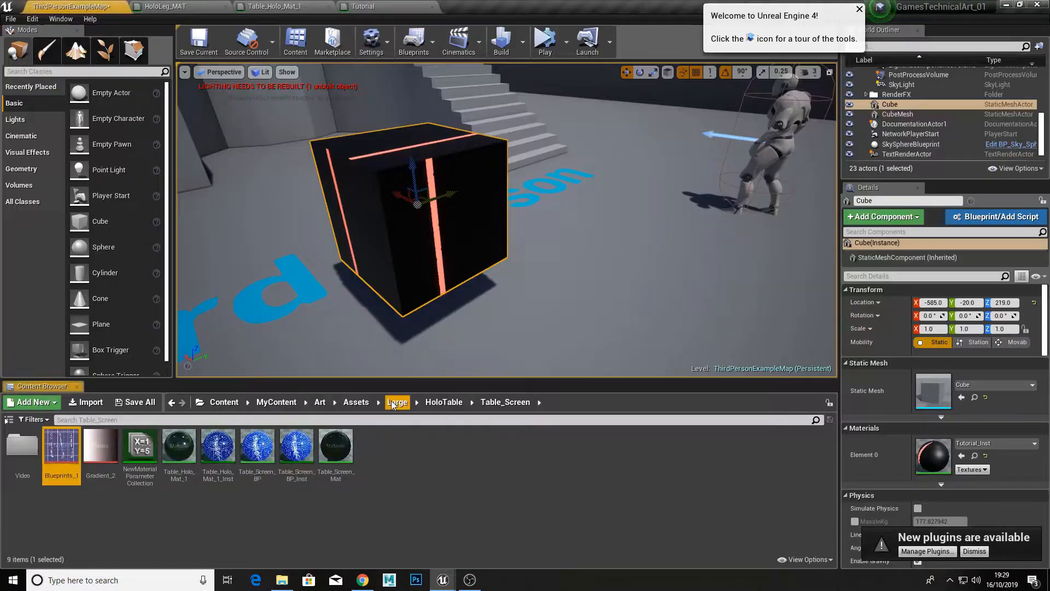
{"action": "double_click", "coordinate": [68, 466]}
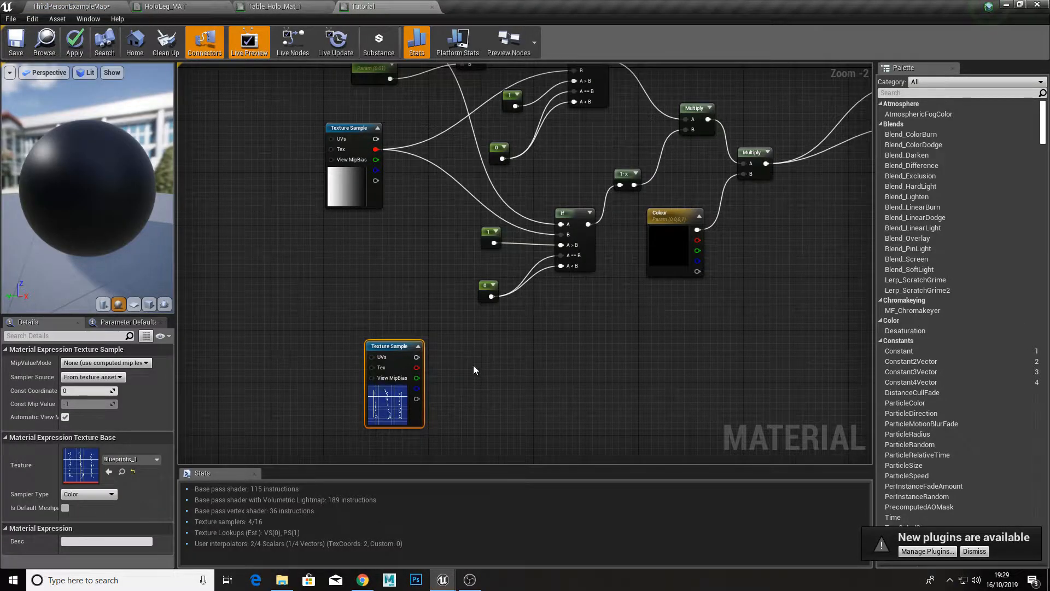
Step: Add a Multiply node taking the second If node's output as A and the Blueprints_1 texture's RGB output as B
{"action": "right_click_drag", "start_coordinate": [487, 354], "coordinate": [452, 346]}
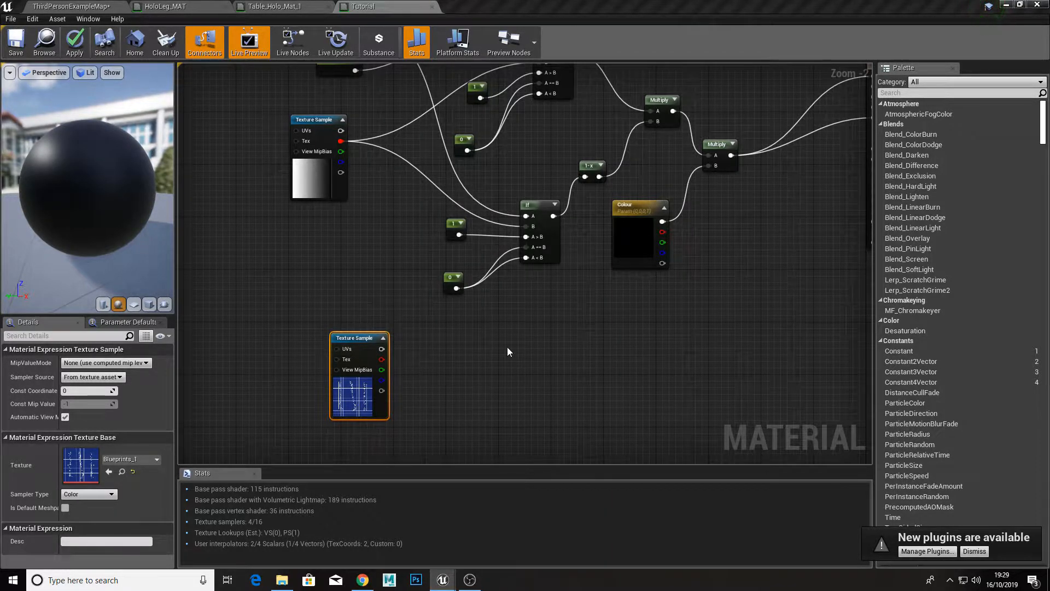
{"action": "left_click", "coordinate": [533, 324]}
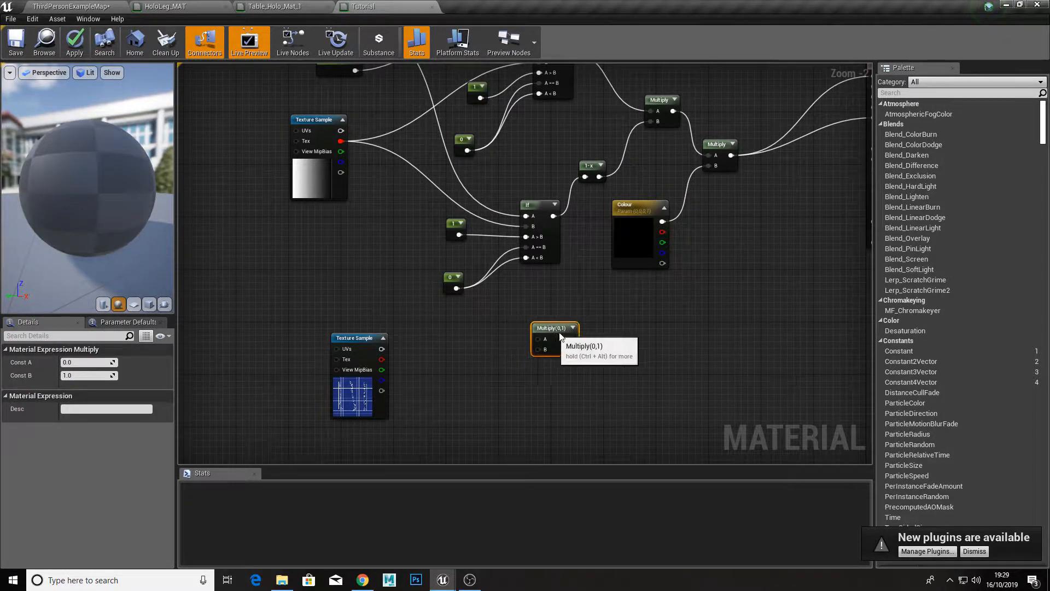
{"action": "left_click_drag", "start_coordinate": [560, 336], "coordinate": [573, 336]}
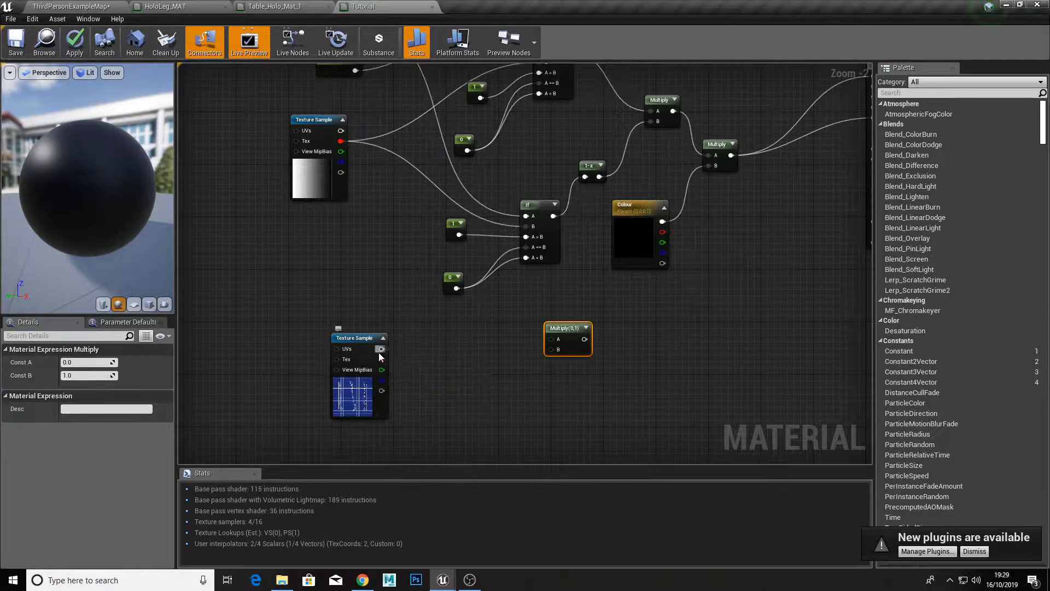
{"action": "left_click_drag", "start_coordinate": [424, 349], "coordinate": [553, 218]}
{"action": "left_click_drag", "start_coordinate": [563, 328], "coordinate": [622, 316]}
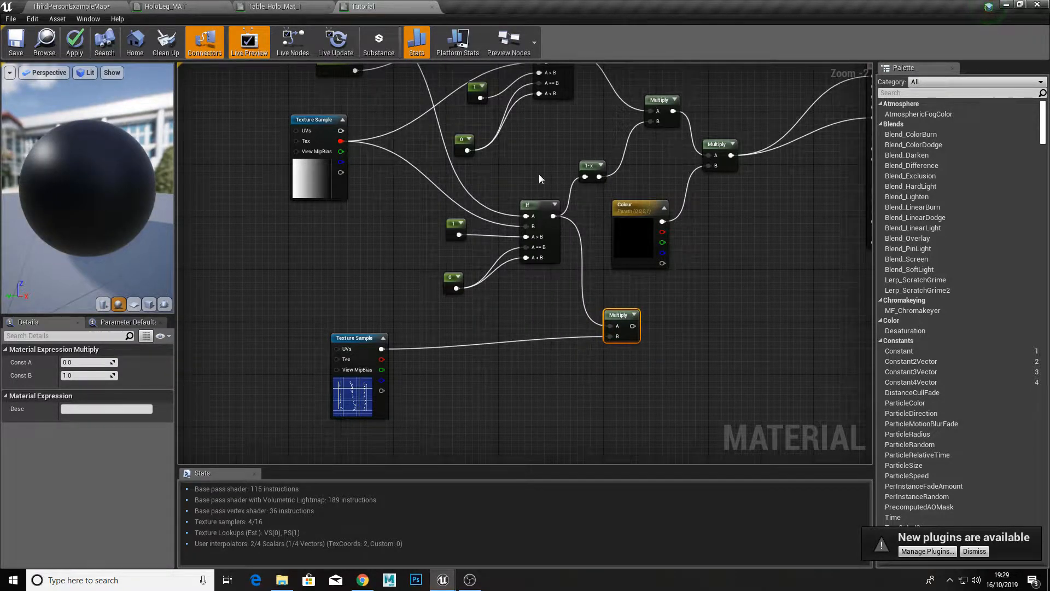
Step: Move the Blueprints_1 Texture Sample node closer to its Multiply node
{"action": "right_click_drag", "start_coordinate": [540, 175], "coordinate": [529, 264]}
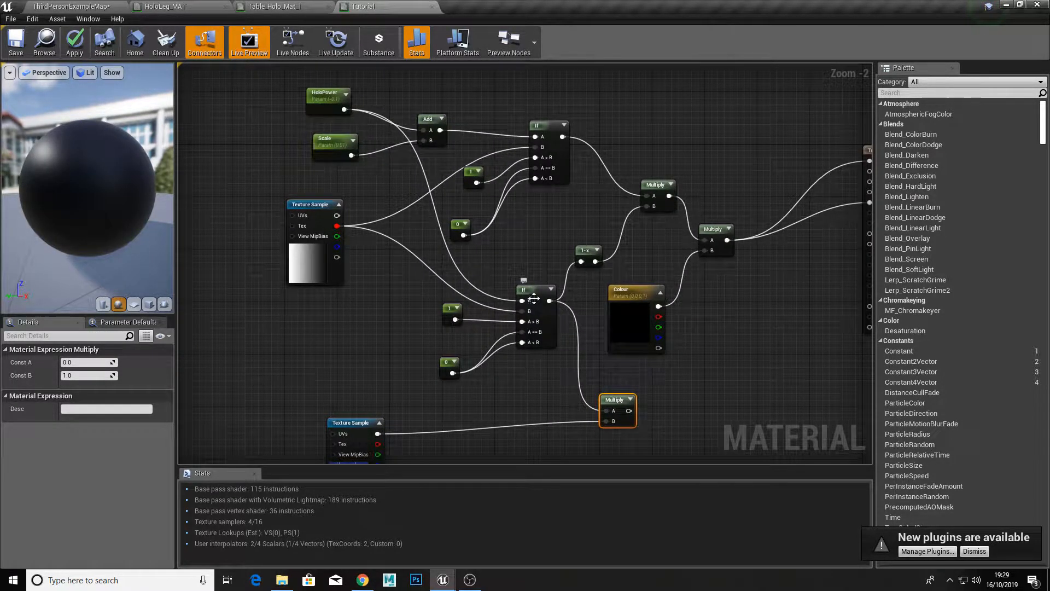
{"action": "left_click_drag", "start_coordinate": [164, 202], "coordinate": [120, 198]}
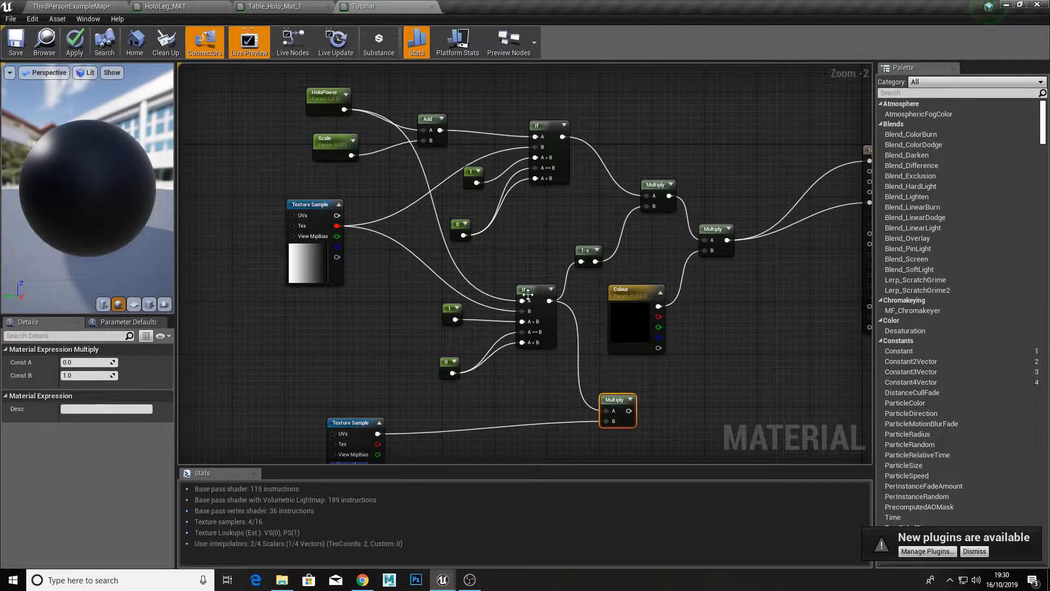
{"action": "right_click_drag", "start_coordinate": [564, 385], "coordinate": [562, 277]}
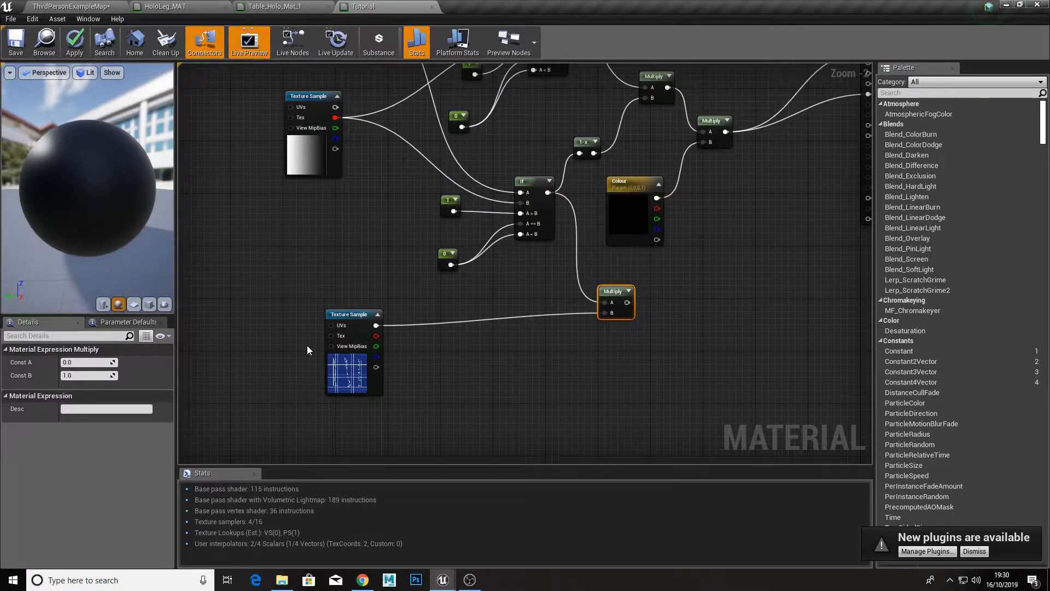
{"action": "left_click_drag", "start_coordinate": [349, 367], "coordinate": [431, 369]}
Step: Add an Add node with the colour Multiply's output as A and the blueprint texture Multiply's output as B
{"action": "right_click_drag", "start_coordinate": [507, 339], "coordinate": [389, 365]}
{"action": "right_click_drag", "start_coordinate": [613, 340], "coordinate": [542, 363]}
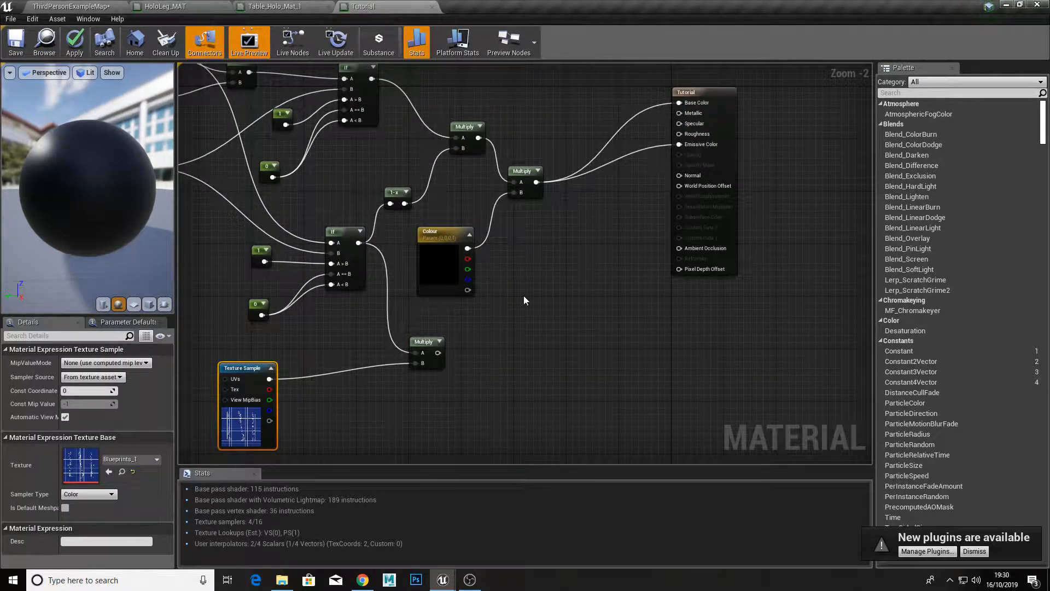
{"action": "right_click_drag", "start_coordinate": [524, 300], "coordinate": [481, 275]}
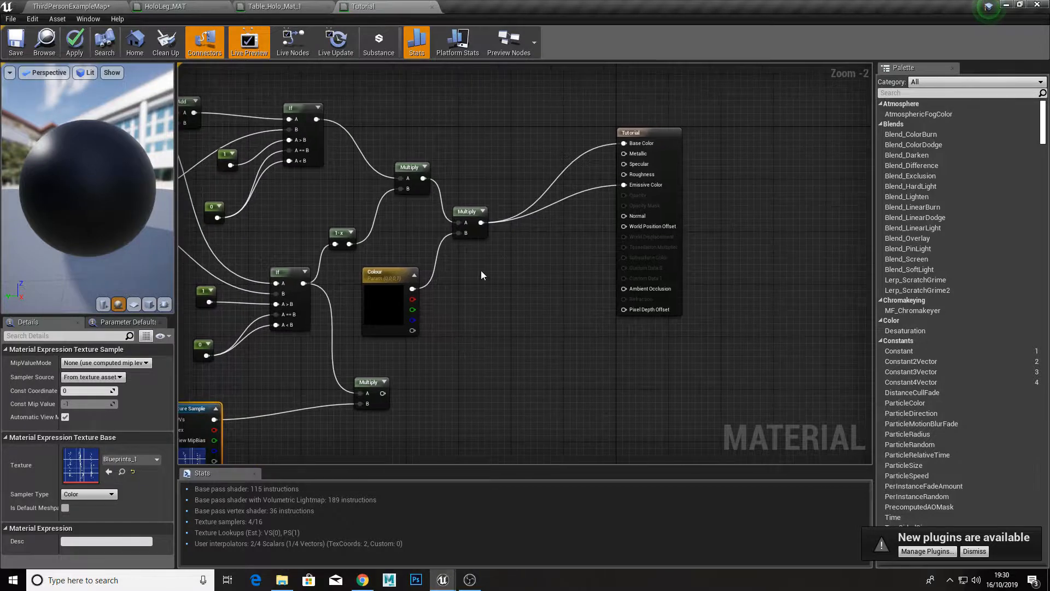
{"action": "left_click", "coordinate": [532, 268]}
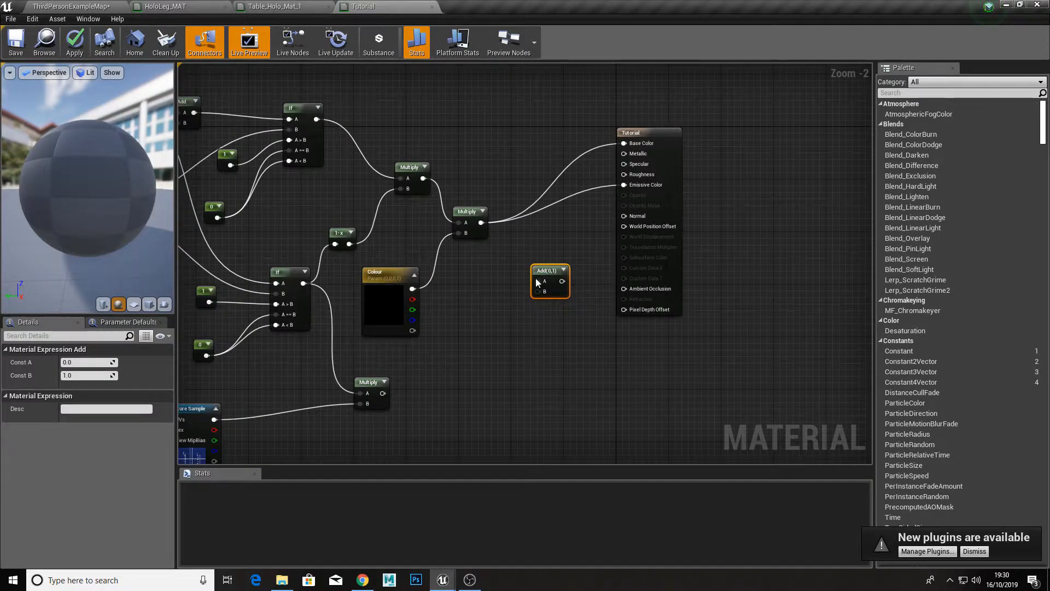
{"action": "left_click_drag", "start_coordinate": [539, 281], "coordinate": [481, 223]}
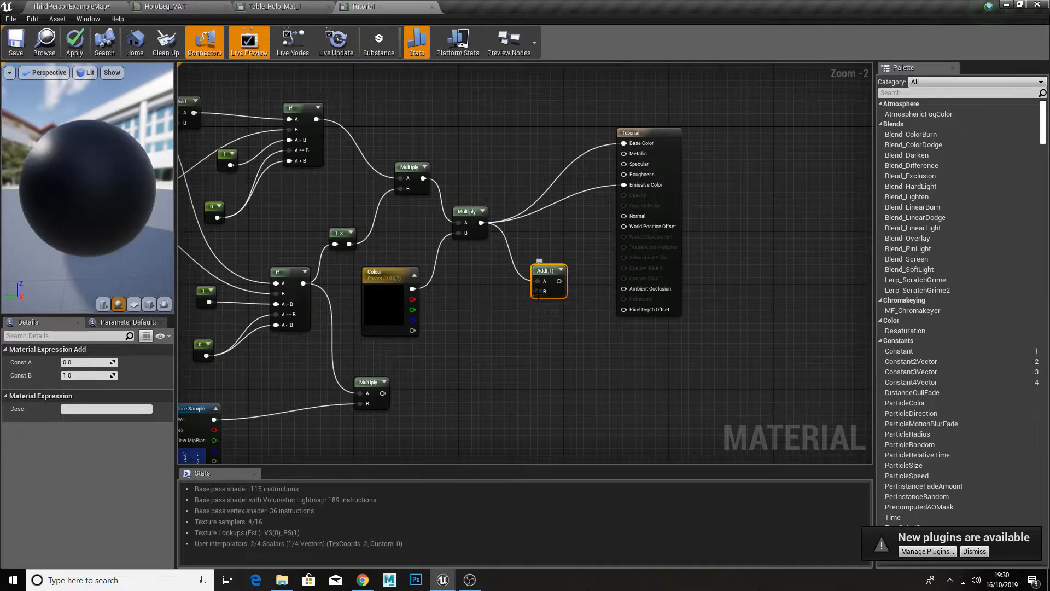
{"action": "left_click_drag", "start_coordinate": [544, 291], "coordinate": [382, 393]}
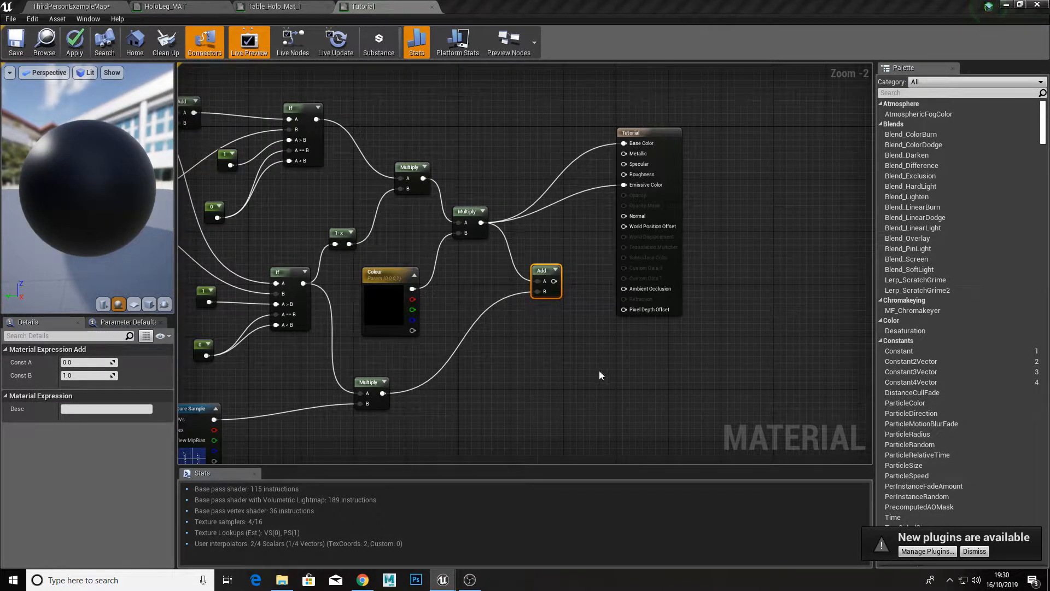
Step: Connect the new Add node's output to the material's Base Color and Emissive Color, applying and saving the Tutorial material
{"action": "left_click_drag", "start_coordinate": [554, 281], "coordinate": [632, 188]}
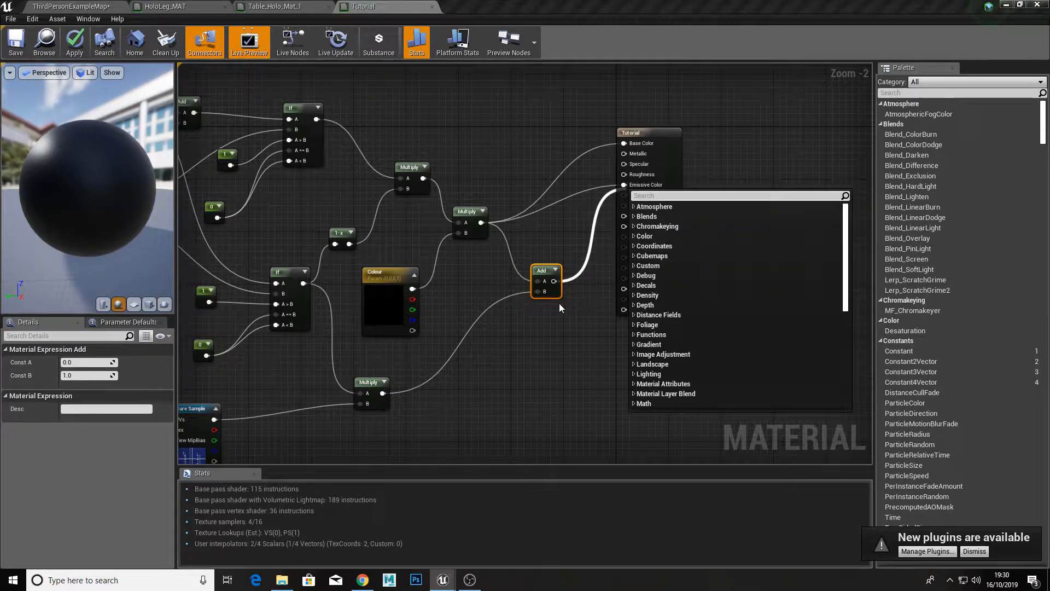
{"action": "left_click_drag", "start_coordinate": [554, 281], "coordinate": [624, 185]}
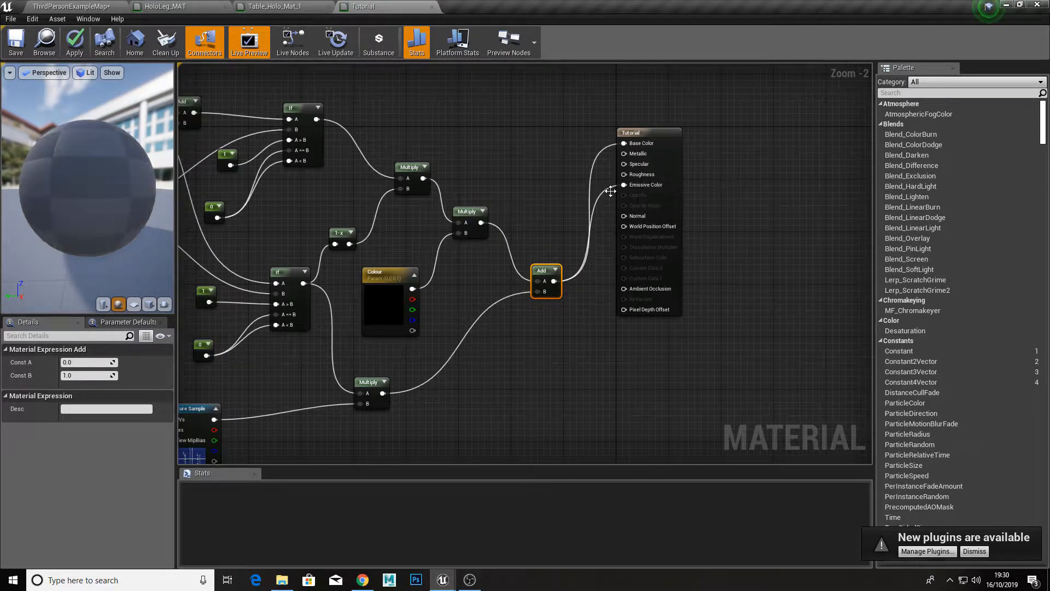
{"action": "left_click", "coordinate": [75, 47]}
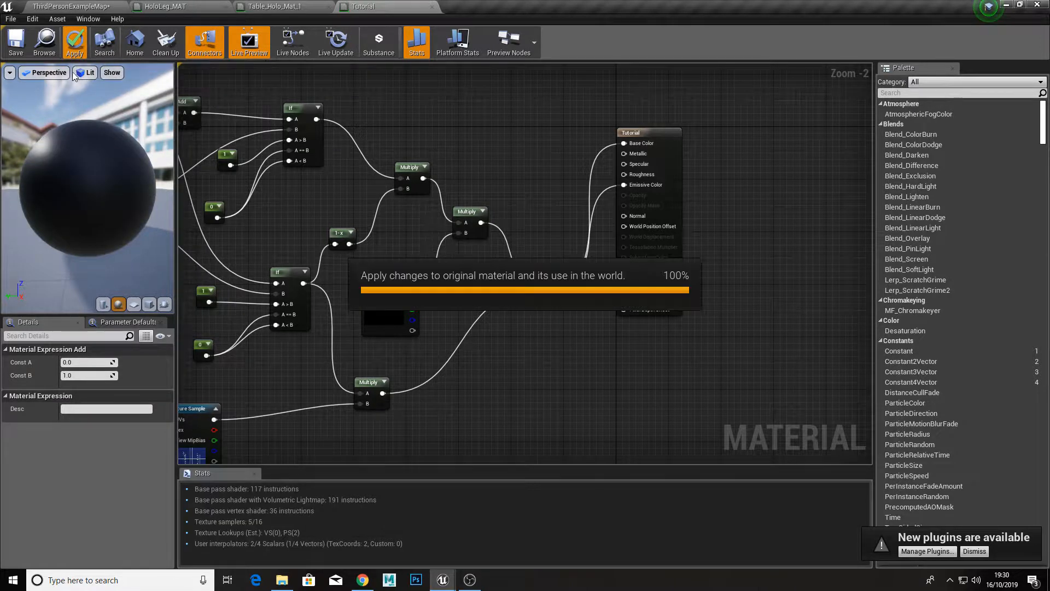
{"action": "left_click", "coordinate": [21, 46]}
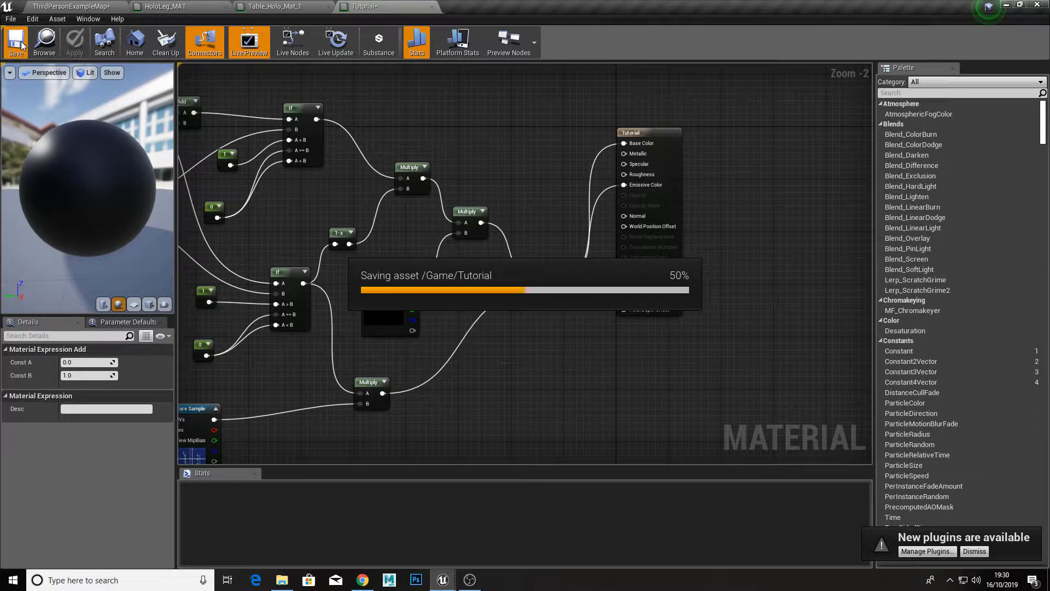
Step: Locate the cube's Tutorial_Inst material from the level, open it, and float its editor beside the cube
{"action": "left_click", "coordinate": [58, 7]}
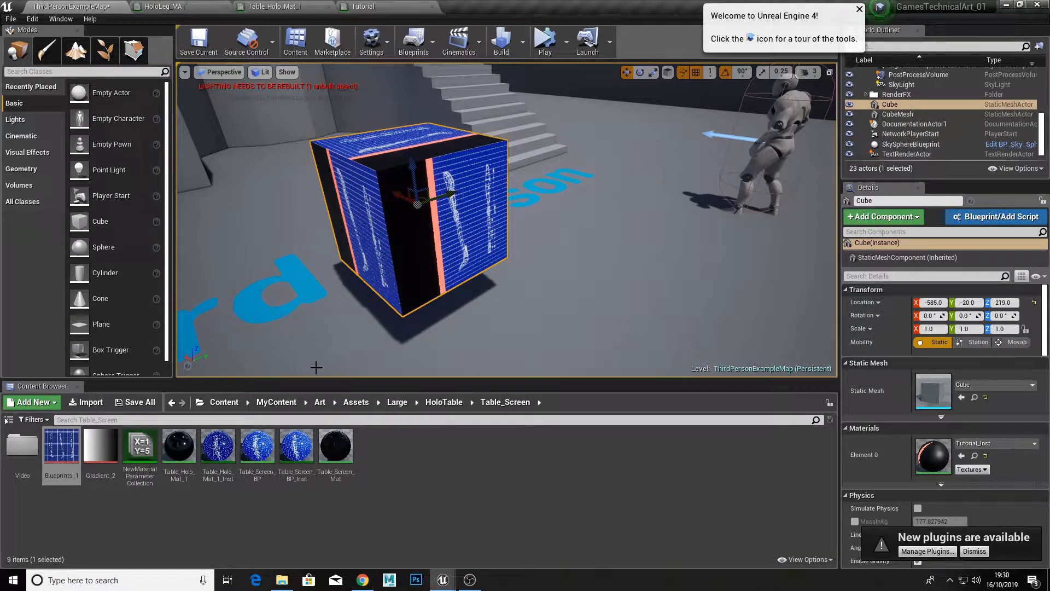
{"action": "left_click_drag", "start_coordinate": [217, 446], "coordinate": [933, 458]}
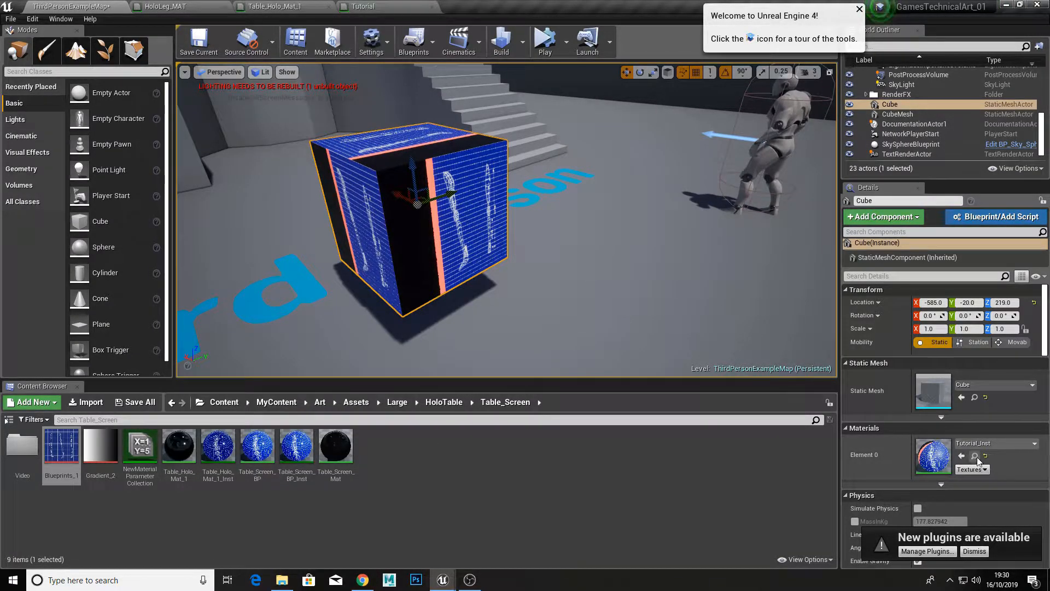
{"action": "left_click", "coordinate": [976, 458]}
{"action": "double_click", "coordinate": [414, 446]}
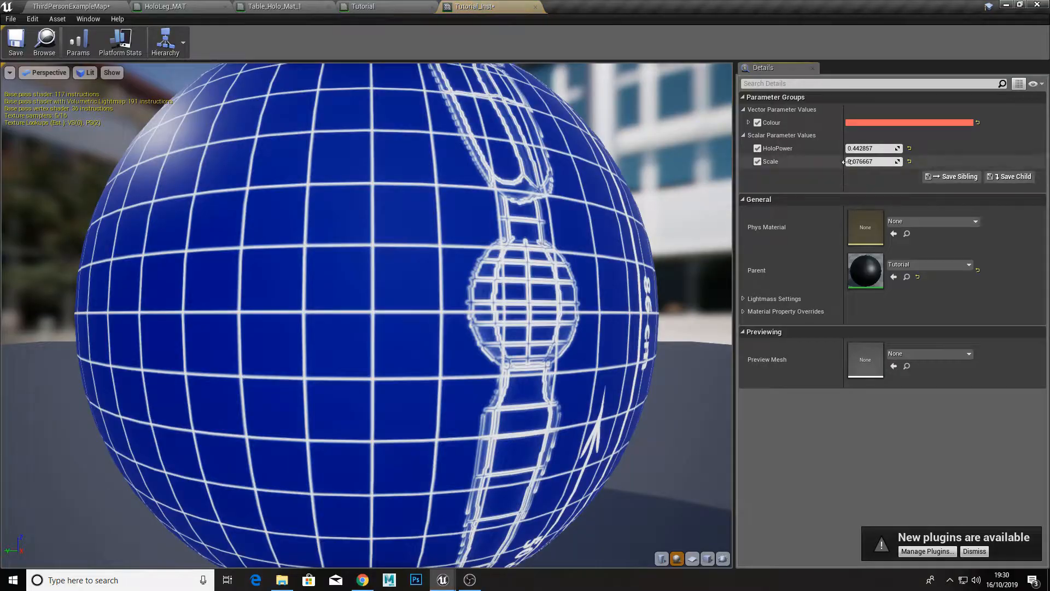
{"action": "left_click_drag", "start_coordinate": [477, 6], "coordinate": [609, 147]}
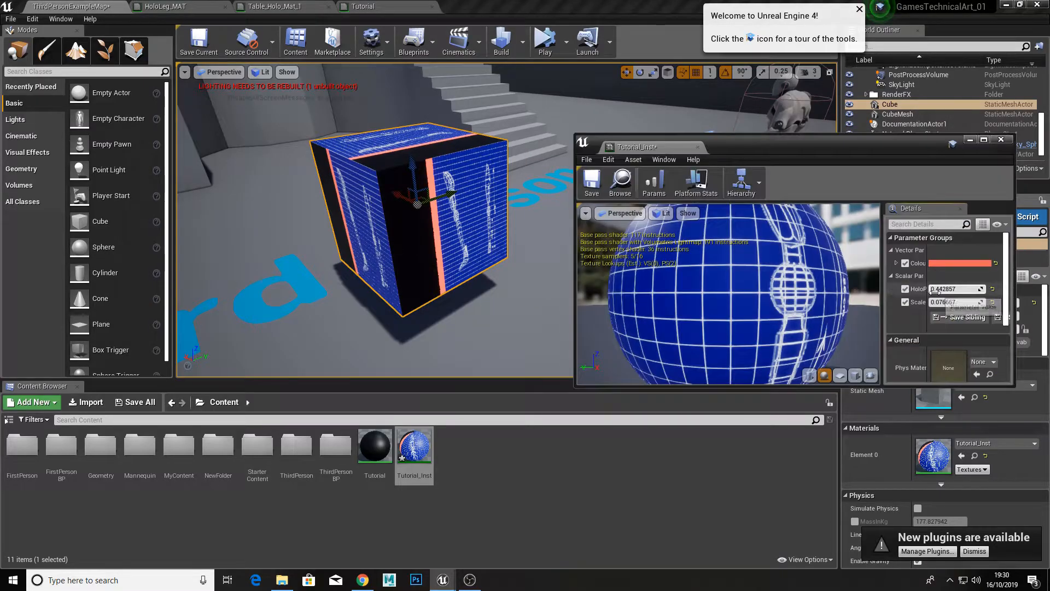
Step: Try out the instance's scalar parameters on the cube, turn off the Scale override and reset HoloPower to its default
{"action": "left_click_drag", "start_coordinate": [951, 302], "coordinate": [999, 293]}
{"action": "left_click", "coordinate": [906, 302]}
{"action": "left_click", "coordinate": [993, 290]}
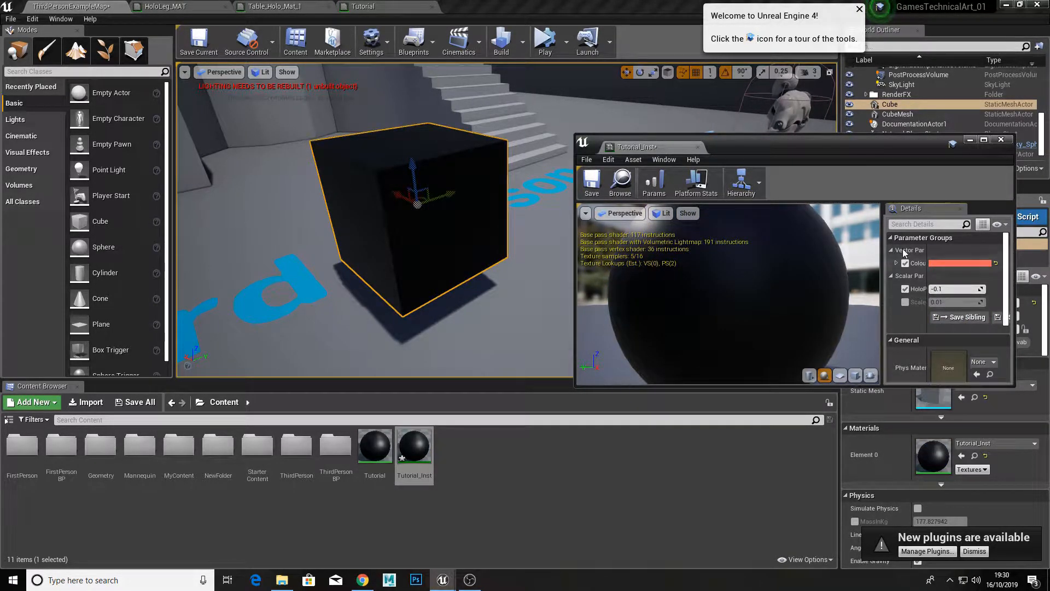
Step: Set Tutorial_Inst's HoloPower to 0 and examine the cube's side faces in the level
{"action": "left_click", "coordinate": [953, 289]}
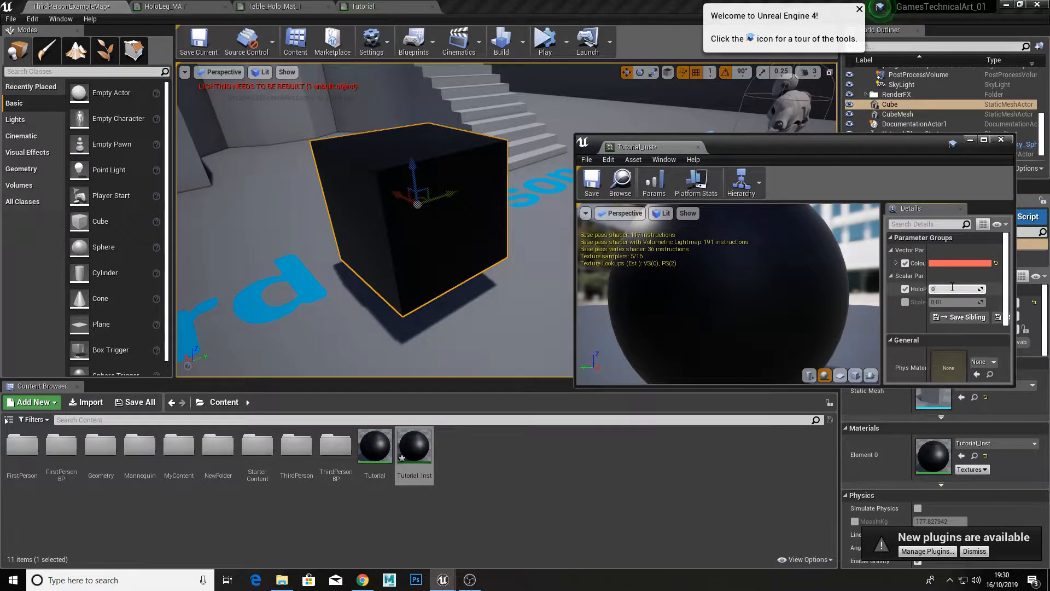
{"action": "type", "text": "0"}
{"action": "key", "text": "Return"}
{"action": "right_click_drag", "start_coordinate": [526, 227], "coordinate": [448, 199]}
Step: Set Tutorial_Inst's HoloPower to -0.1 and save the instance
{"action": "left_click", "coordinate": [950, 285]}
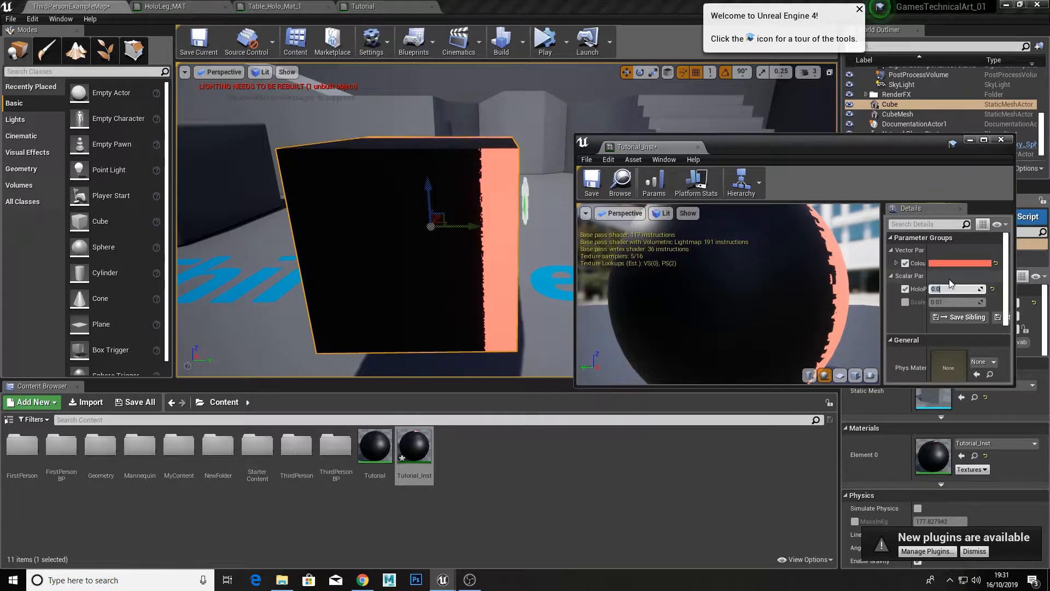
{"action": "type", "text": "-0.1"}
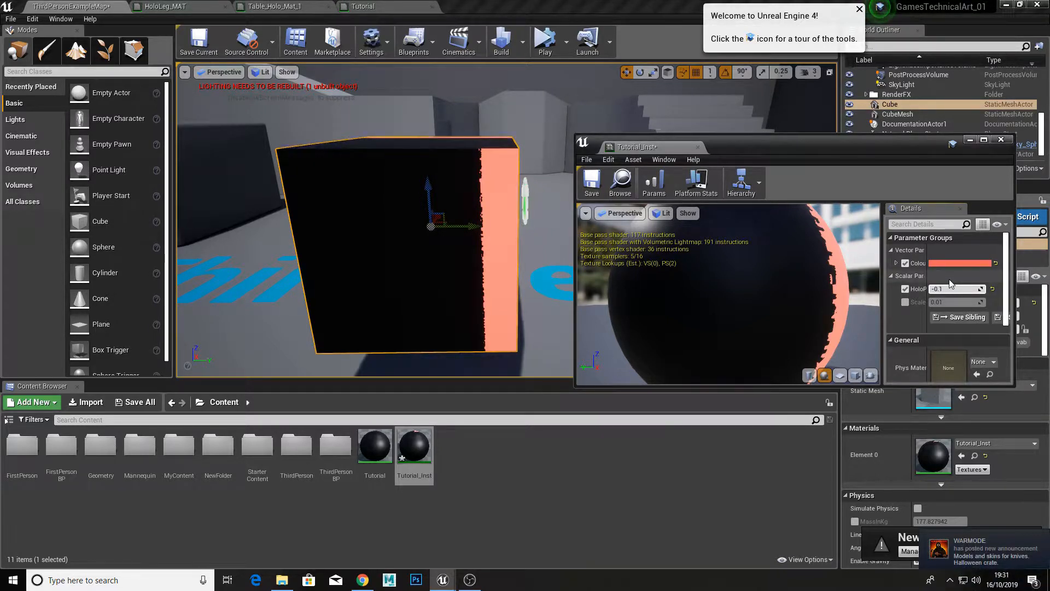
{"action": "key", "text": "Return"}
{"action": "left_click", "coordinate": [591, 181]}
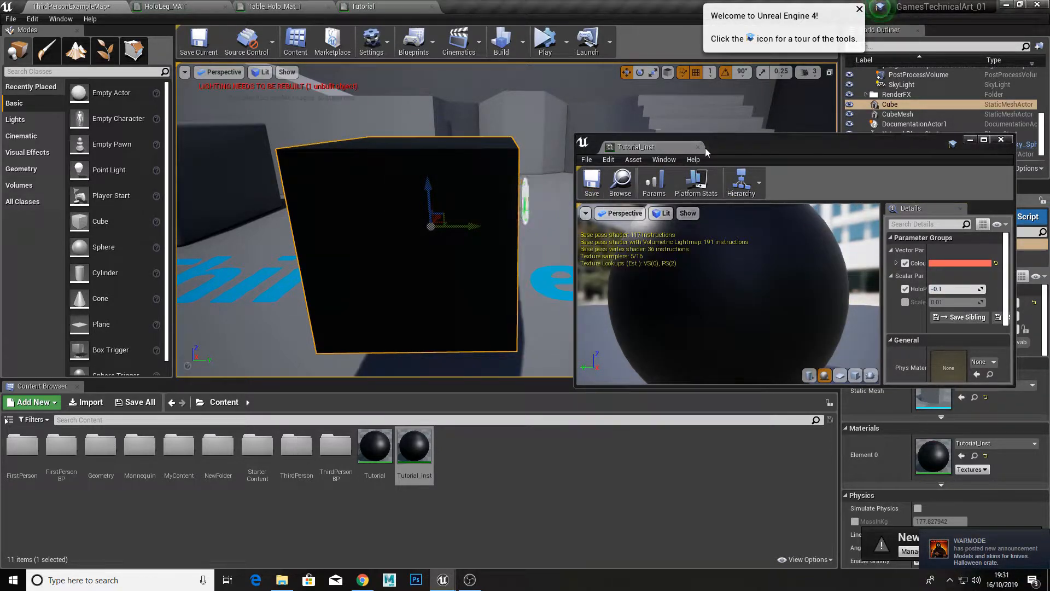
Step: Raise HoloPower to about 0.66 to reveal the blueprint texture on the cube, and close the instance editor
{"action": "left_click_drag", "start_coordinate": [956, 289], "coordinate": [991, 288]}
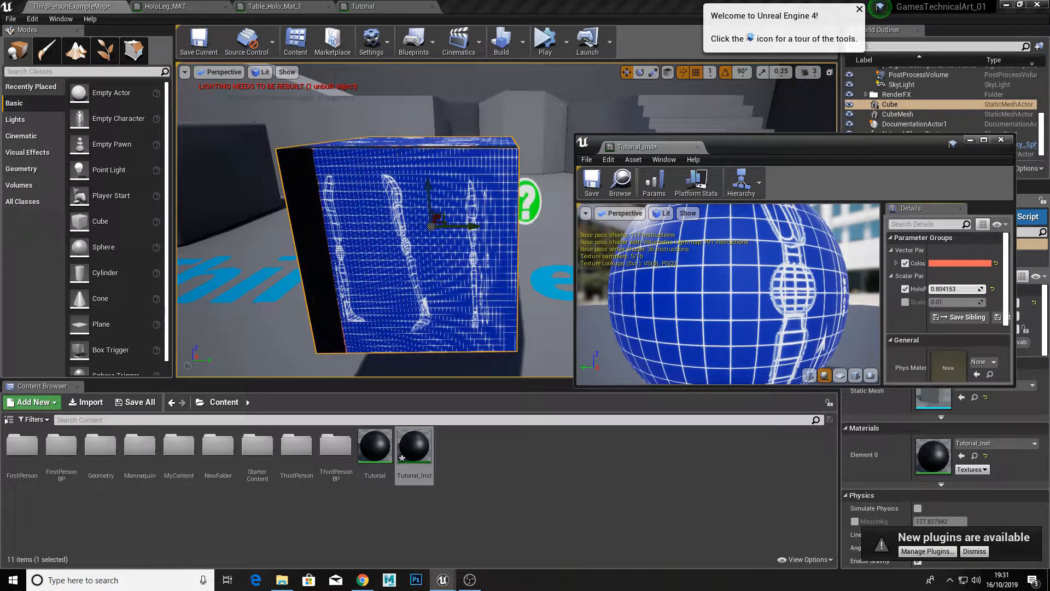
{"action": "left_click", "coordinate": [699, 148]}
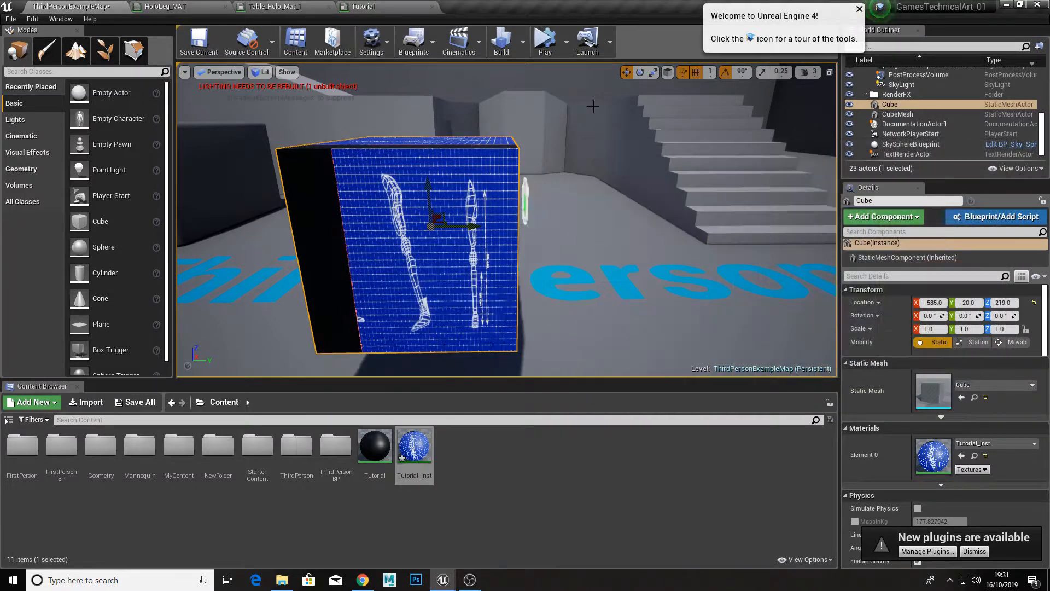
Step: Set the Tutorial material's Blend Mode to Translucent and move its result node farther from the Add node
{"action": "left_click", "coordinate": [372, 6]}
{"action": "right_click_drag", "start_coordinate": [572, 415], "coordinate": [558, 340]}
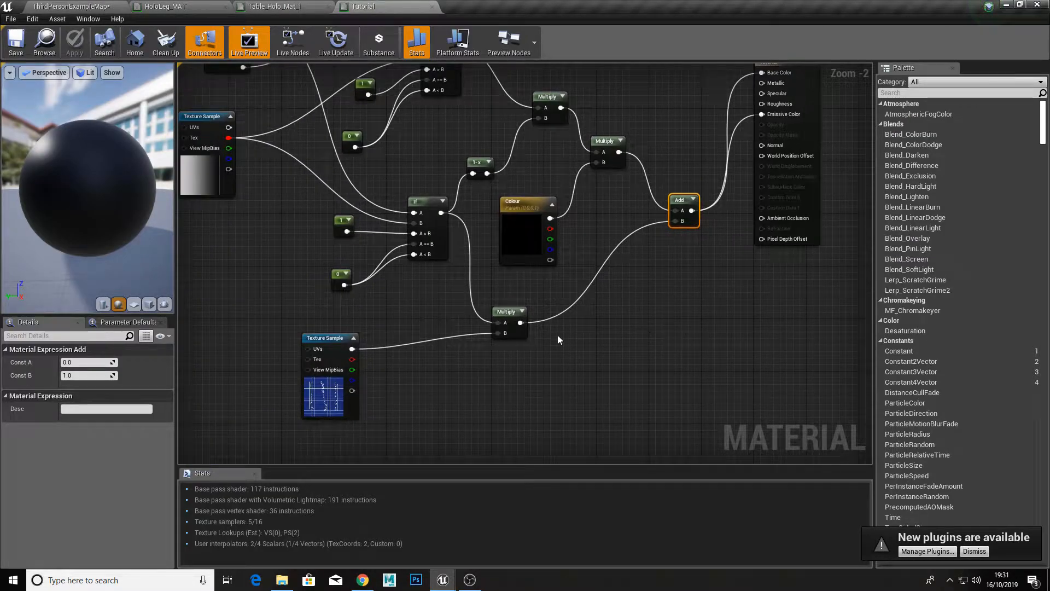
{"action": "right_click_drag", "start_coordinate": [430, 402], "coordinate": [452, 338]}
{"action": "left_click", "coordinate": [341, 316]}
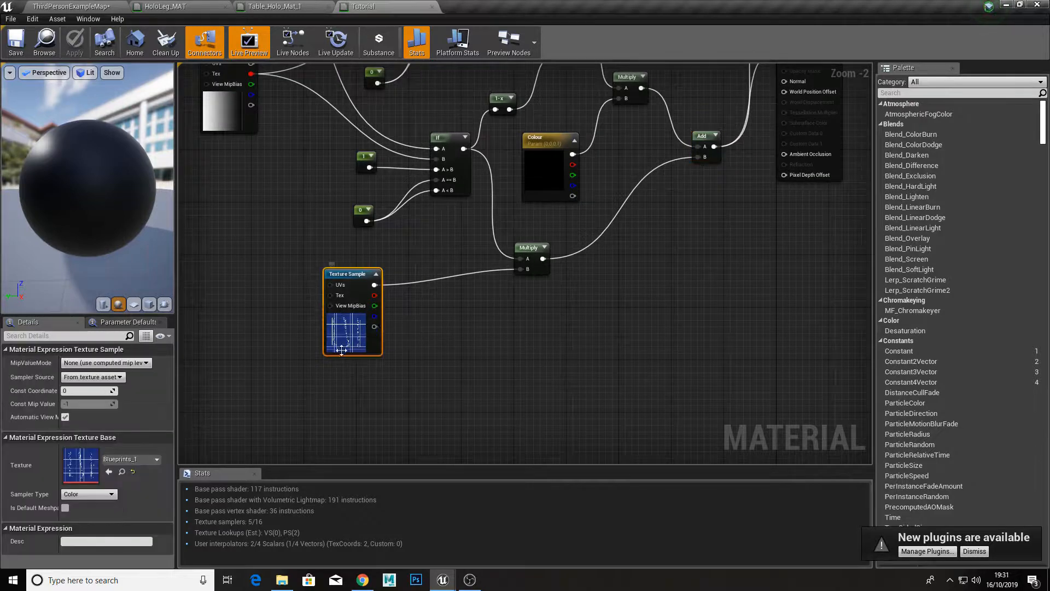
{"action": "right_click_drag", "start_coordinate": [677, 277], "coordinate": [617, 357]}
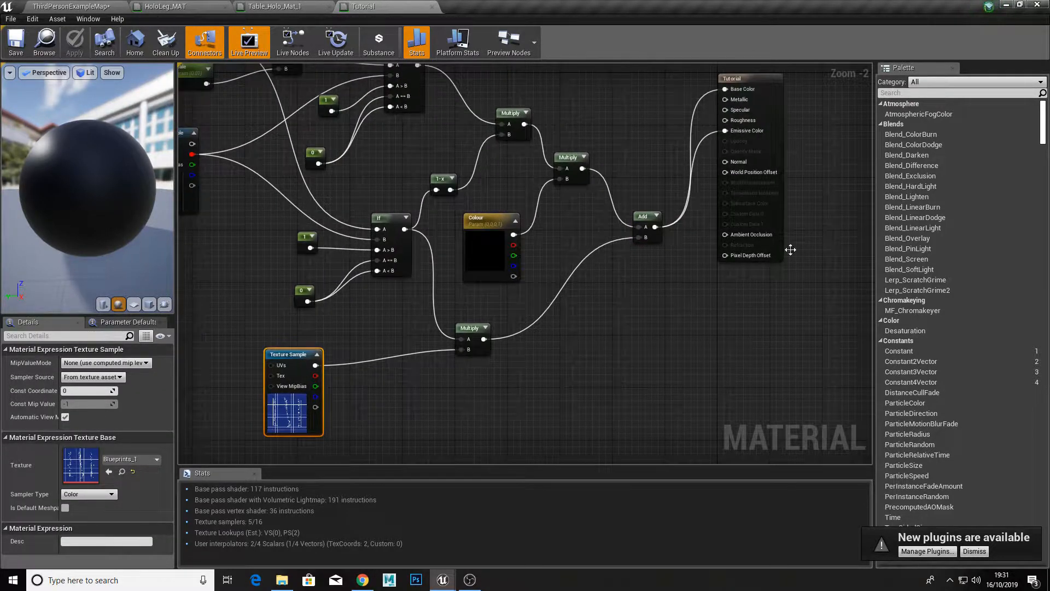
{"action": "left_click", "coordinate": [760, 145]}
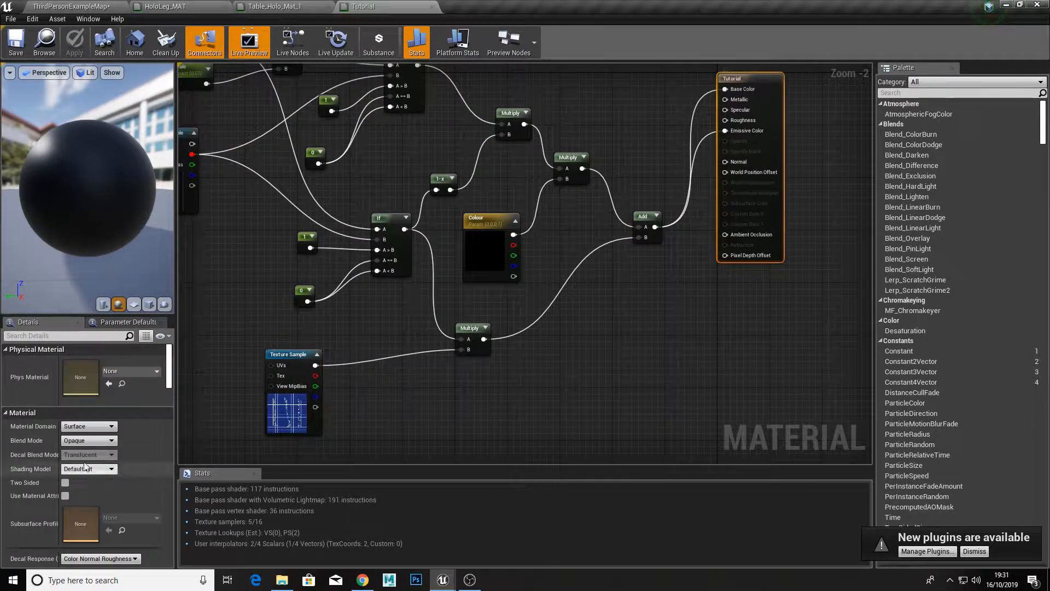
{"action": "left_click", "coordinate": [80, 441]}
{"action": "left_click_drag", "start_coordinate": [759, 152], "coordinate": [785, 162]}
{"action": "left_click", "coordinate": [767, 134]}
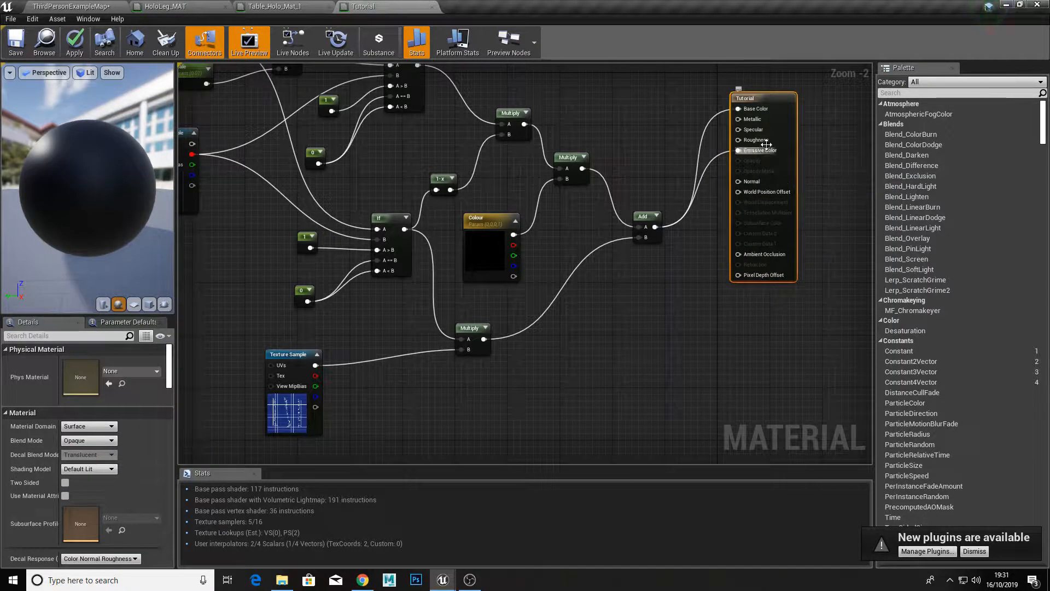
{"action": "left_click", "coordinate": [91, 442]}
{"action": "left_click", "coordinate": [90, 463]}
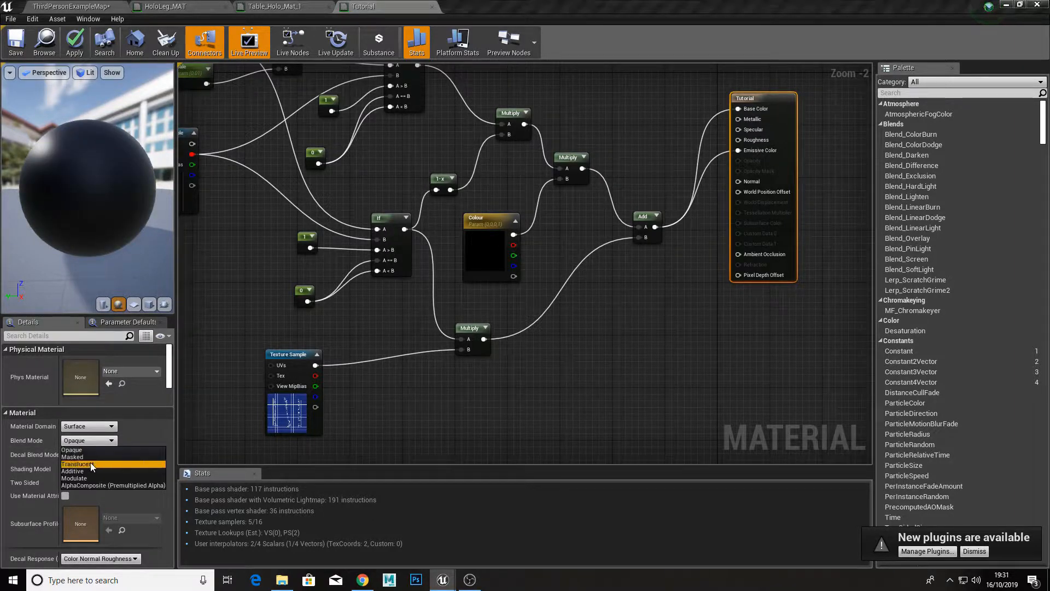
{"action": "left_click_drag", "start_coordinate": [780, 169], "coordinate": [807, 194]}
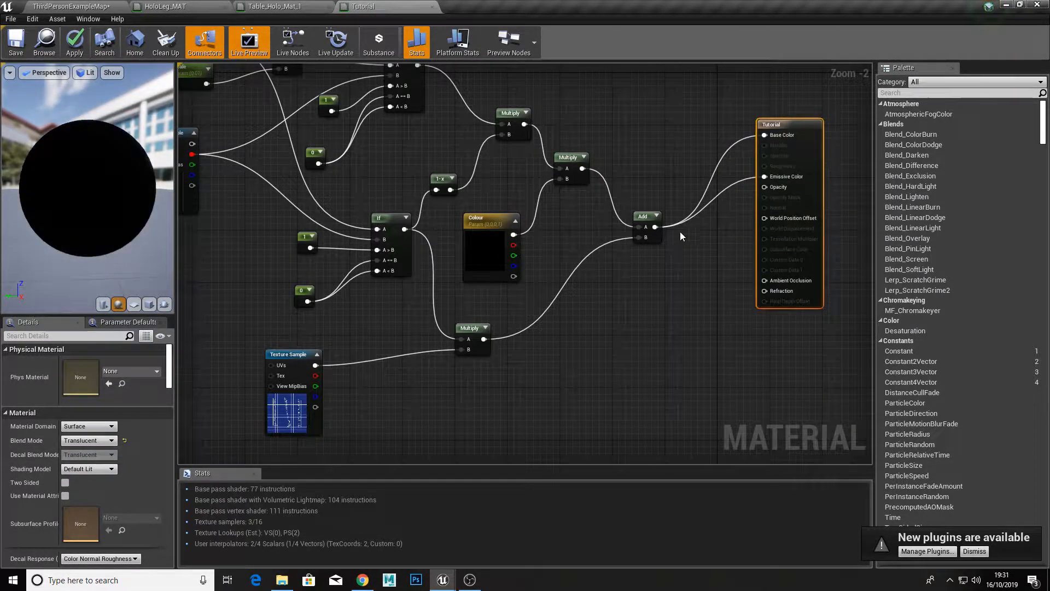
Step: Add a Constant node with value 0.3 and connect it to the material's Opacity input
{"action": "left_click", "coordinate": [704, 229]}
{"action": "left_click_drag", "start_coordinate": [717, 245], "coordinate": [765, 187]}
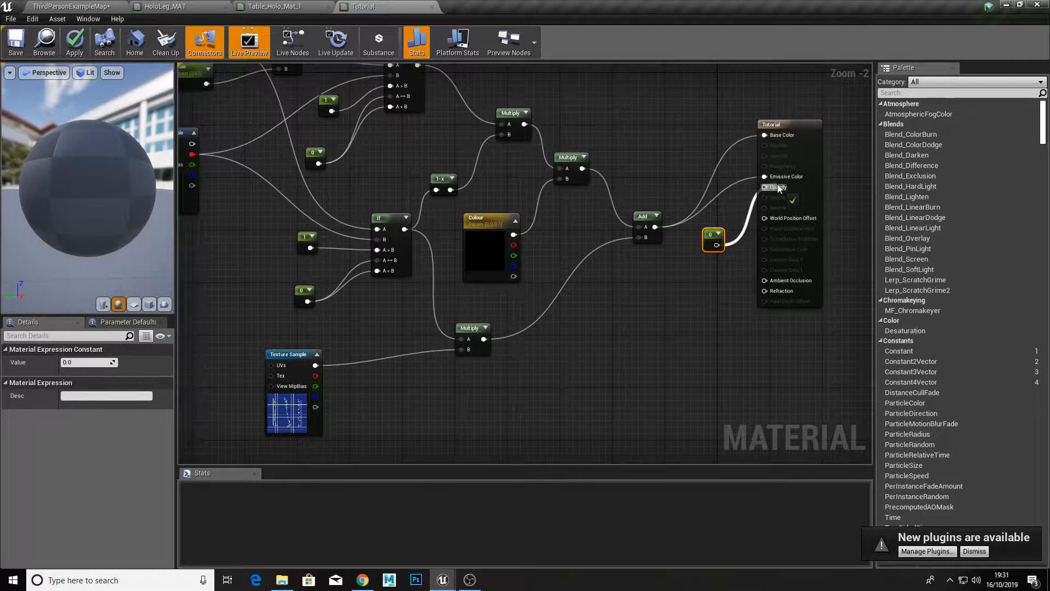
{"action": "left_click", "coordinate": [106, 362]}
{"action": "type", "text": ".3"}
{"action": "key", "text": "Return"}
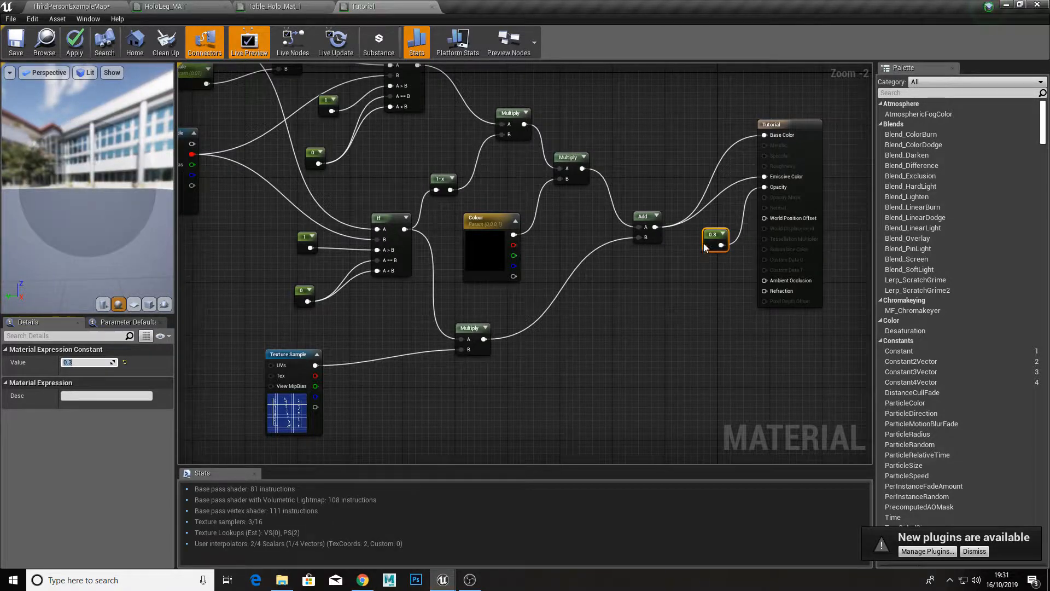
Step: Convert the 0.3 constant to a parameter named Opacity
{"action": "right_click", "coordinate": [705, 247]}
{"action": "left_click", "coordinate": [708, 247]}
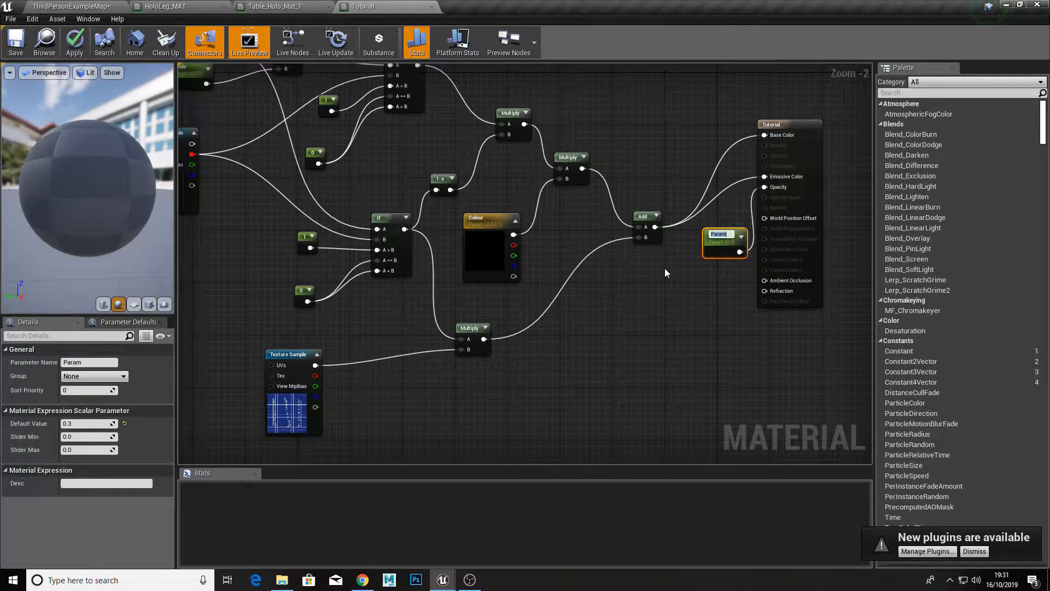
{"action": "type", "text": "O"}
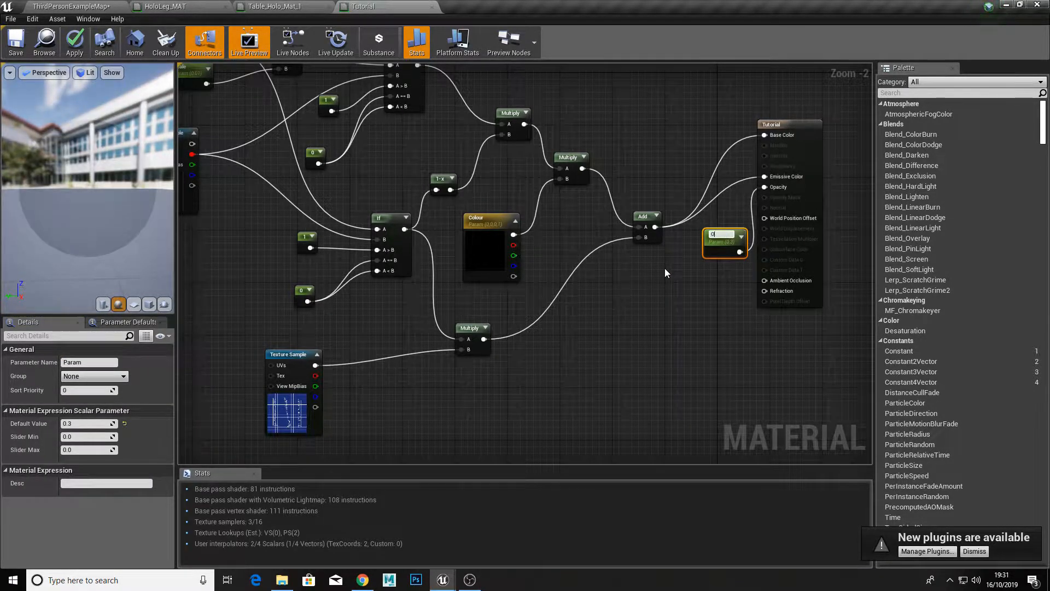
{"action": "type", "text": "pacity"}
{"action": "key", "text": "Return"}
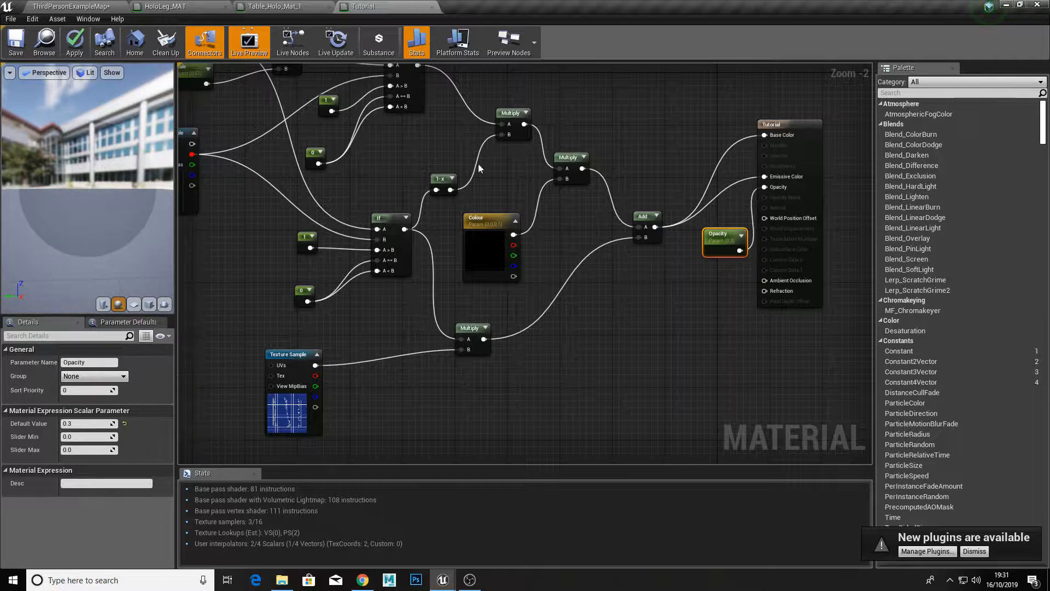
Step: Move the Opacity parameter slightly away from the result node, then apply and save the Tutorial material
{"action": "left_click", "coordinate": [75, 41]}
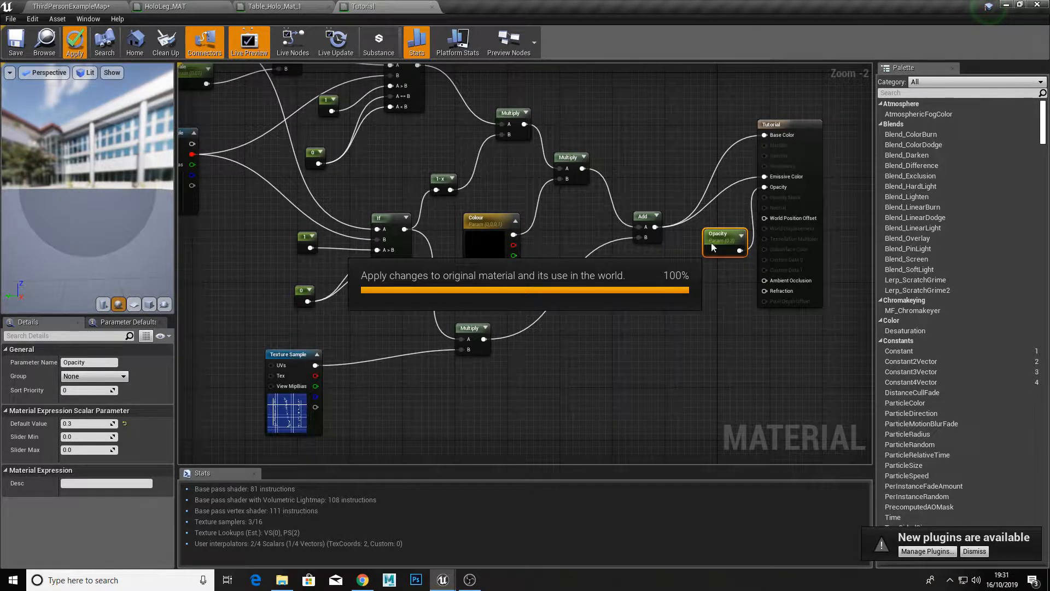
{"action": "left_click_drag", "start_coordinate": [714, 248], "coordinate": [696, 256]}
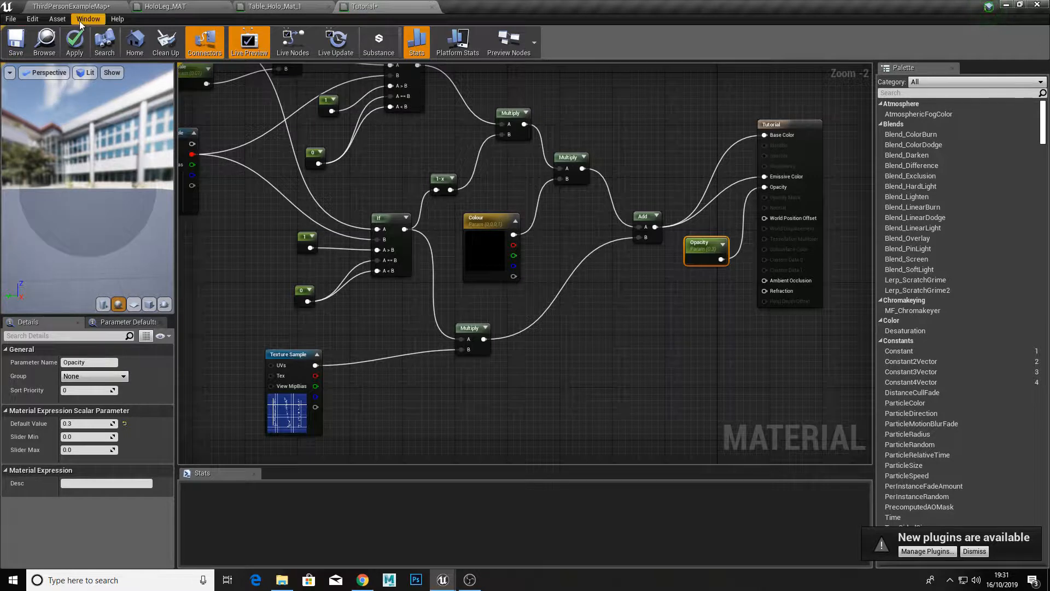
{"action": "left_click", "coordinate": [75, 41]}
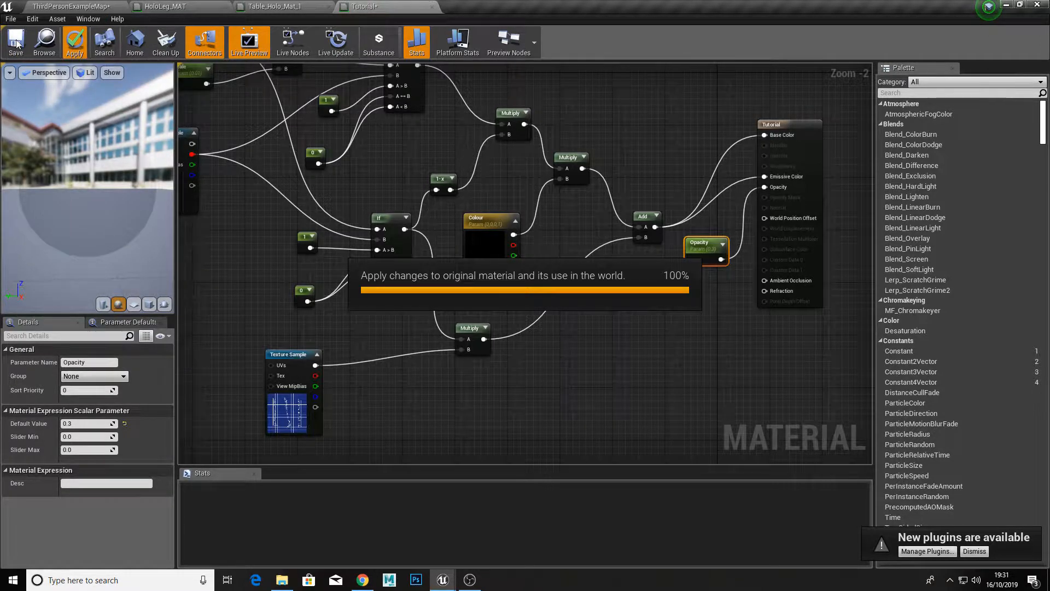
{"action": "left_click", "coordinate": [16, 44]}
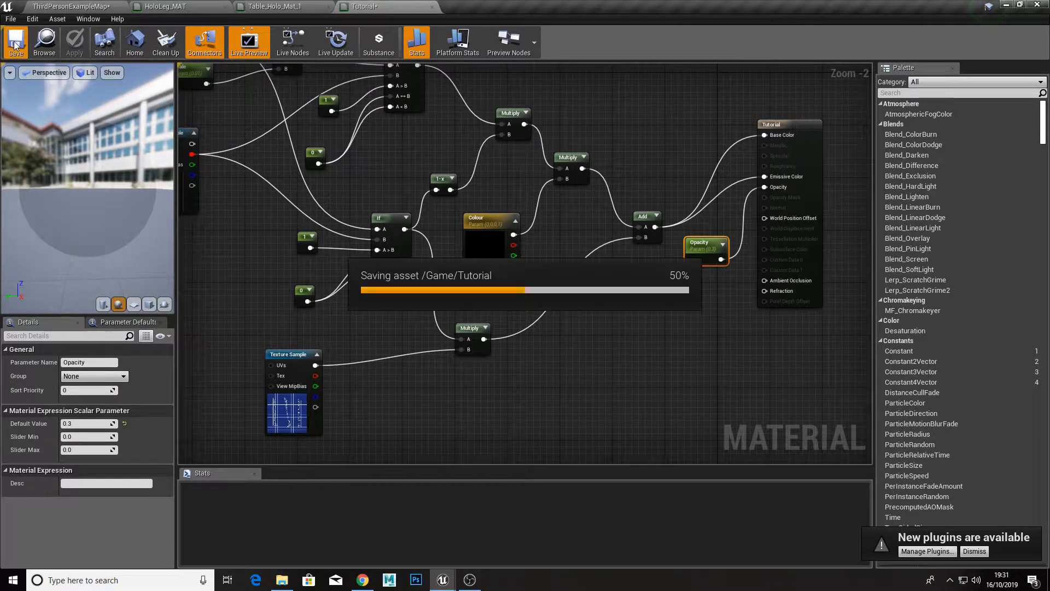
Step: Open Tutorial_Inst from the level's content and float its editor over the level view
{"action": "left_click", "coordinate": [61, 7]}
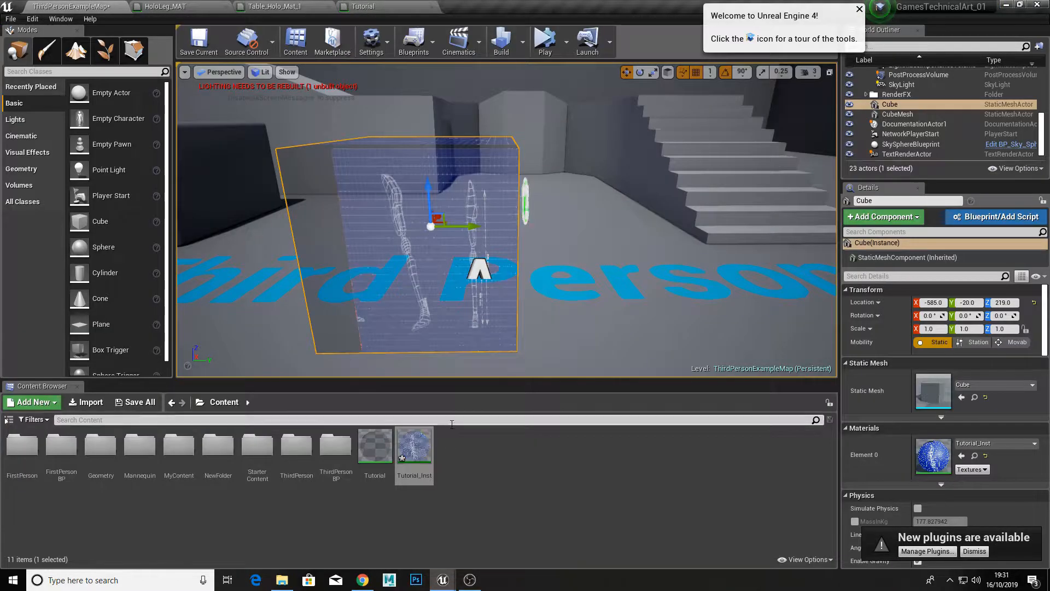
{"action": "double_click", "coordinate": [412, 441]}
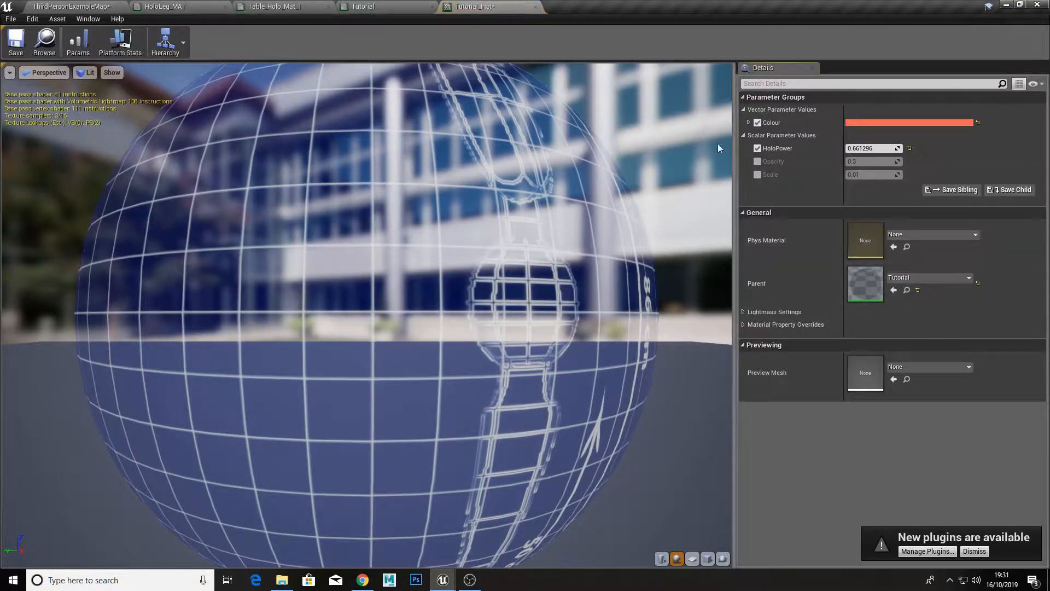
{"action": "left_click_drag", "start_coordinate": [524, 6], "coordinate": [606, 146]}
Step: Lower HoloPower to about -0.07 on the translucent cube, close the instance and return to the Tutorial material graph
{"action": "left_click_drag", "start_coordinate": [859, 287], "coordinate": [837, 288]}
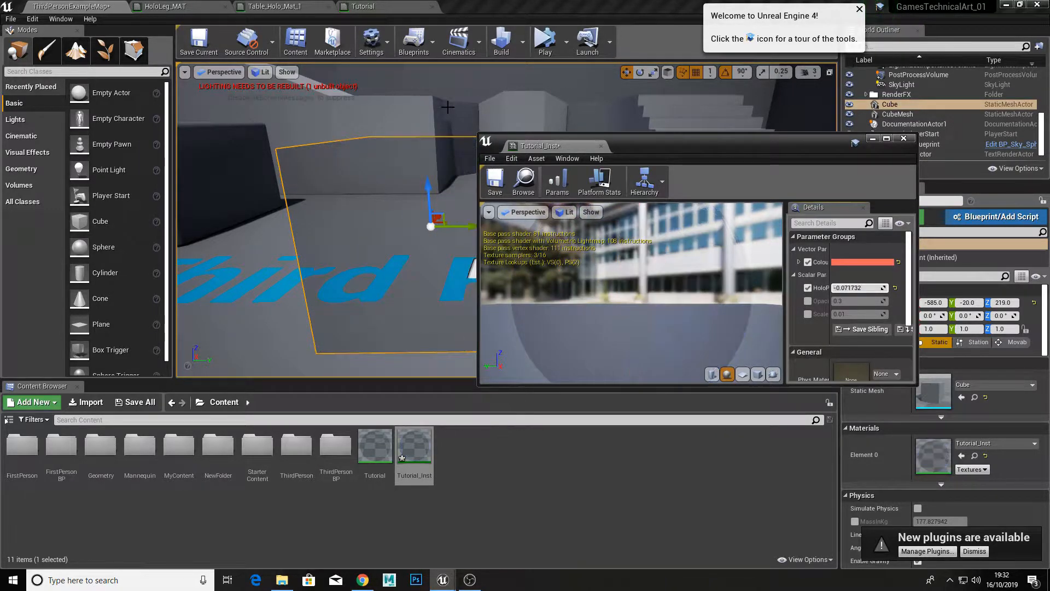
{"action": "left_click", "coordinate": [600, 146]}
{"action": "left_click", "coordinate": [363, 6]}
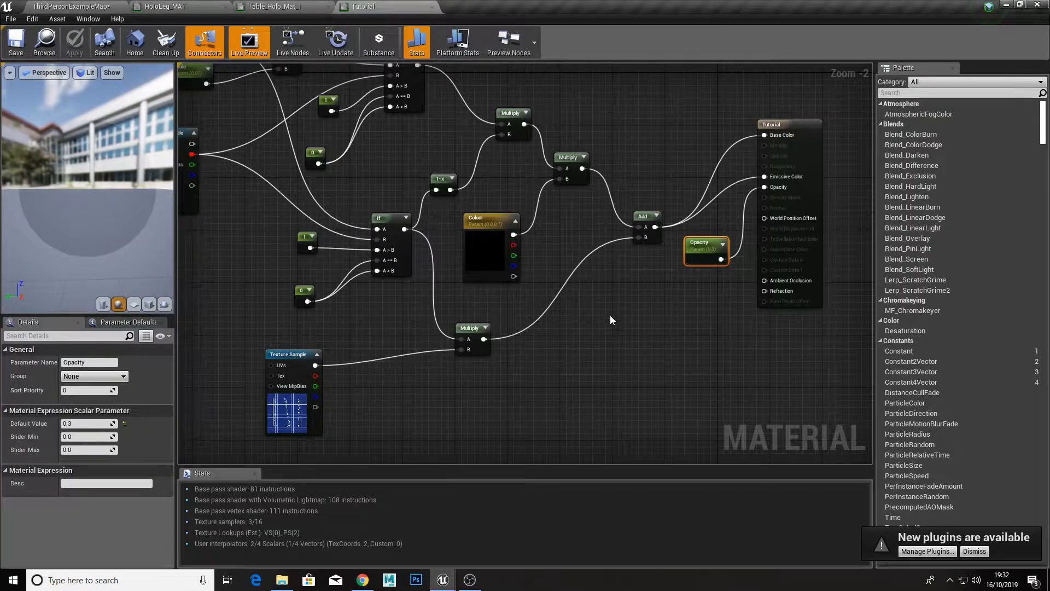
Step: Move the Opacity parameter node lower in the Tutorial graph, away from the final Add node's wires
{"action": "left_click_drag", "start_coordinate": [629, 305], "coordinate": [629, 371]}
{"action": "right_click_drag", "start_coordinate": [625, 292], "coordinate": [603, 318]}
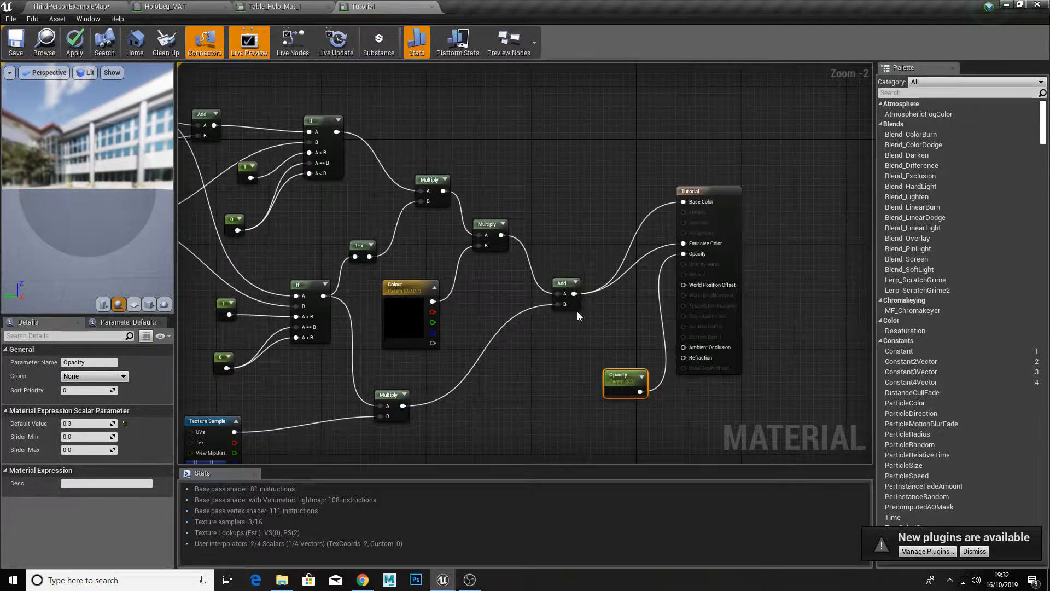
{"action": "right_click_drag", "start_coordinate": [556, 343], "coordinate": [614, 319]}
{"action": "scroll", "coordinate": [614, 323], "scroll_direction": "down", "scroll_amount": 5}
{"action": "left_click_drag", "start_coordinate": [593, 421], "coordinate": [609, 420]}
{"action": "scroll", "coordinate": [618, 339], "scroll_direction": "up", "scroll_amount": 5}
{"action": "left_click", "coordinate": [580, 219]}
{"action": "scroll", "coordinate": [567, 209], "scroll_direction": "up", "scroll_amount": 2}
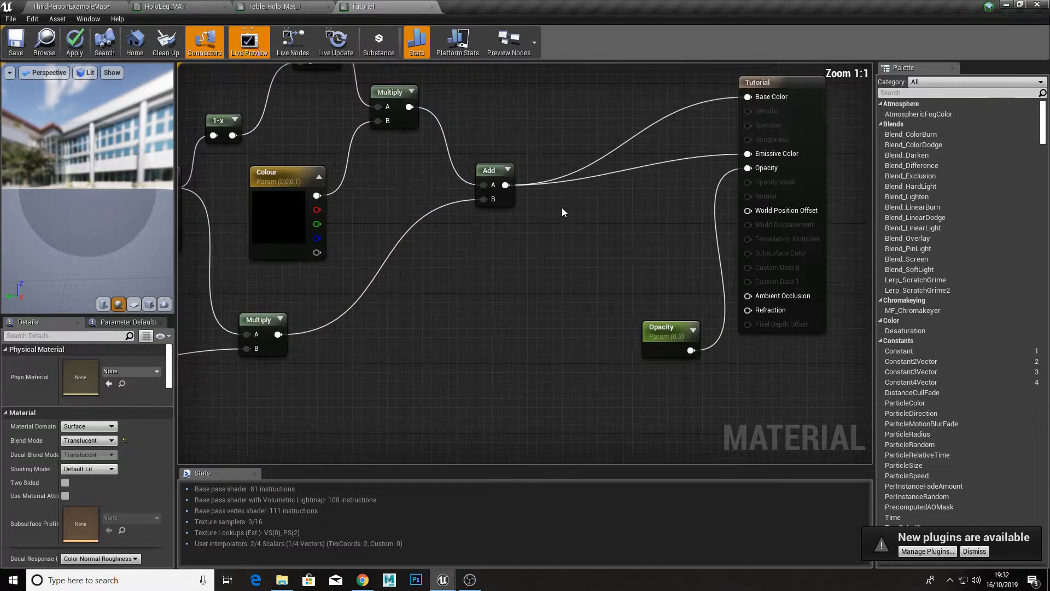
{"action": "right_click_drag", "start_coordinate": [563, 207], "coordinate": [553, 287]}
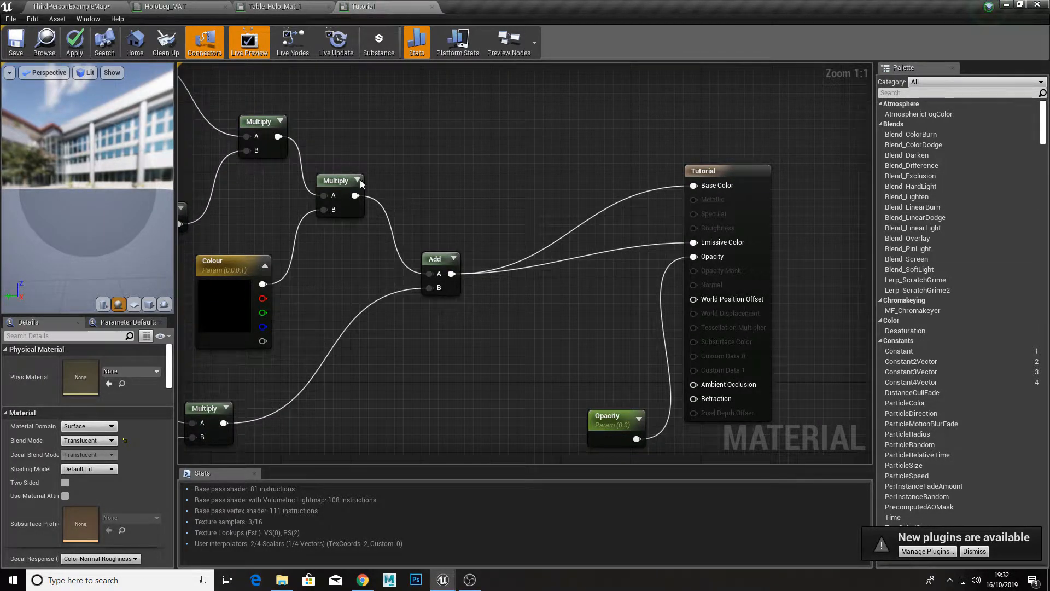
Step: Check the output wiring of Table_Holo_Mat_1, and add a Multiply node fed by the final Add node in the Tutorial graph
{"action": "left_click", "coordinate": [310, 6]}
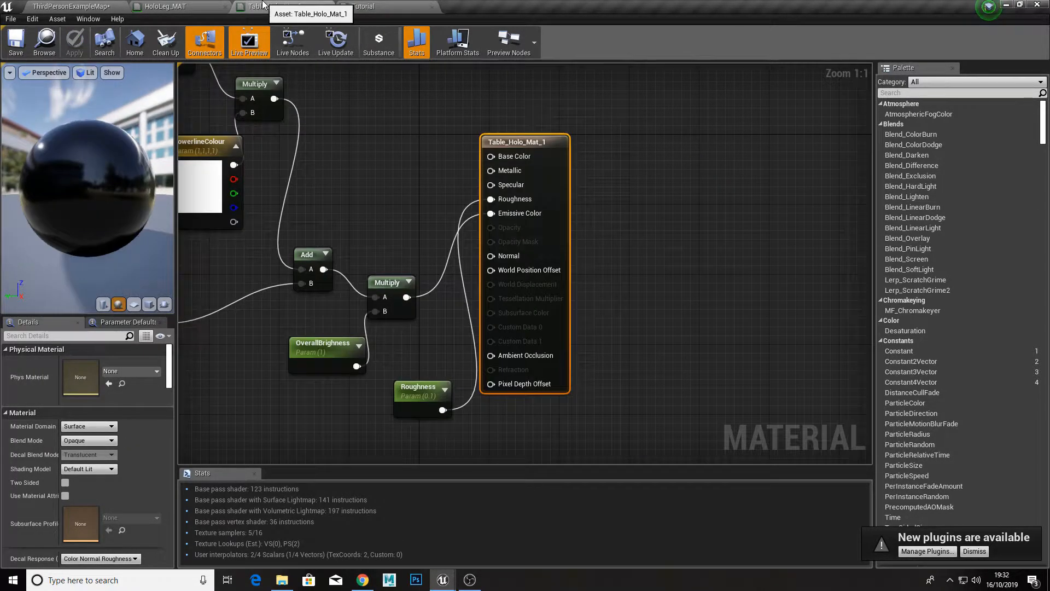
{"action": "left_click", "coordinate": [386, 5]}
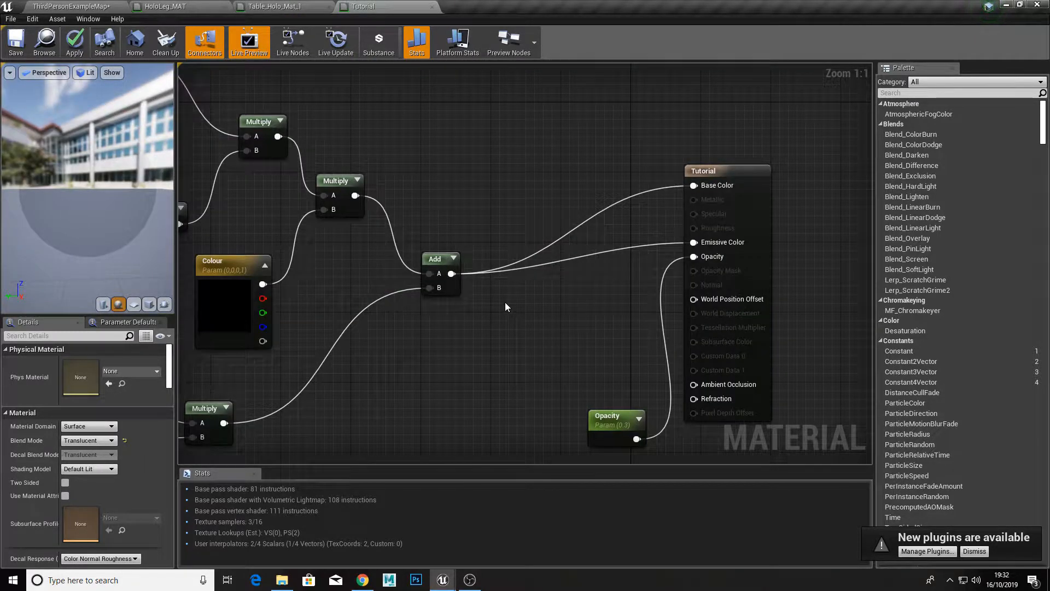
{"action": "left_click", "coordinate": [504, 302]}
{"action": "left_click_drag", "start_coordinate": [452, 274], "coordinate": [568, 286]}
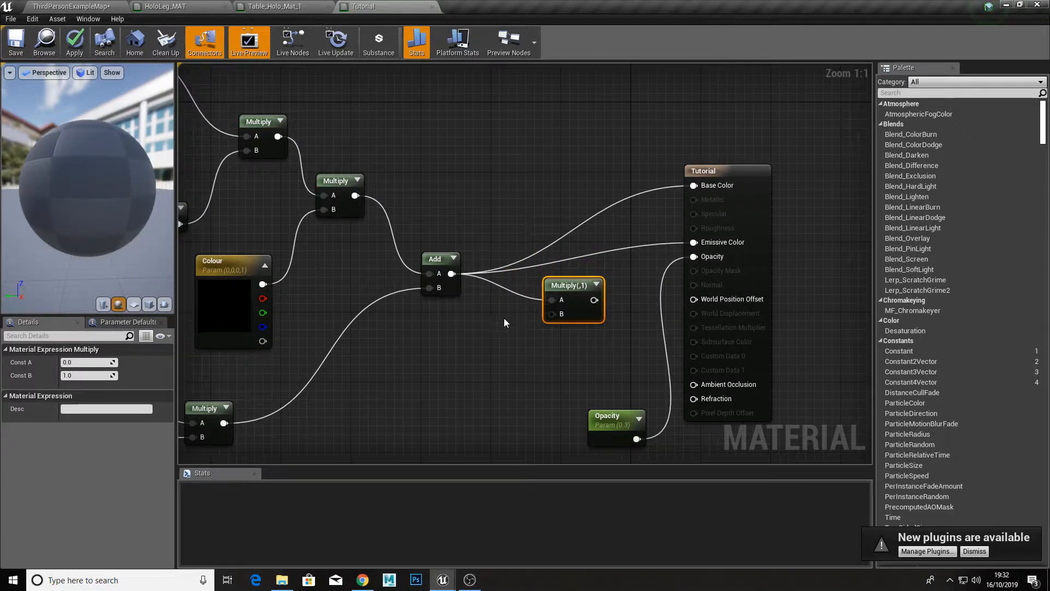
{"action": "left_click", "coordinate": [472, 335]}
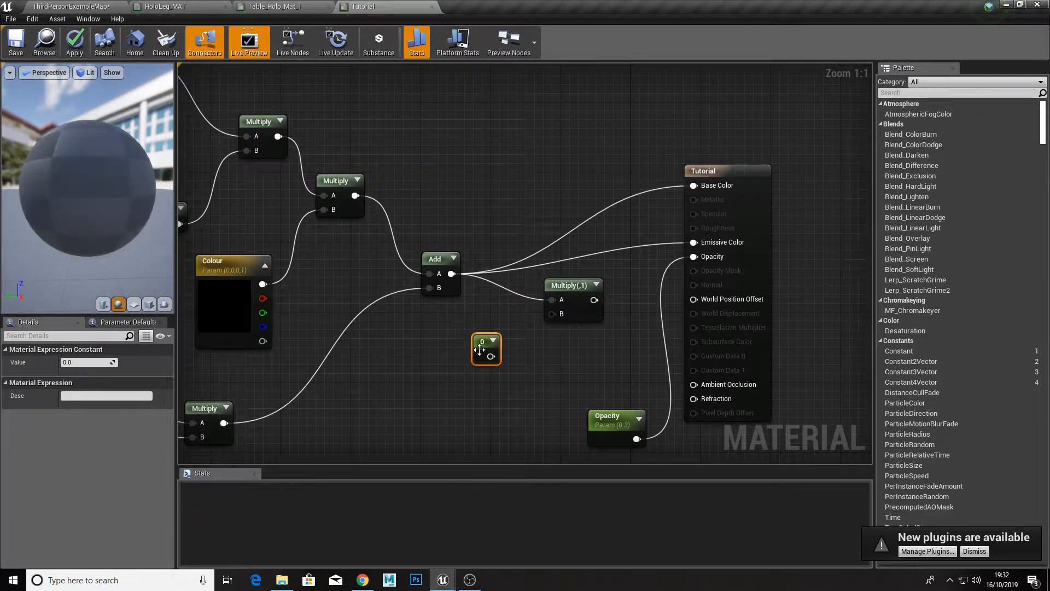
{"action": "left_click_drag", "start_coordinate": [490, 356], "coordinate": [560, 314]}
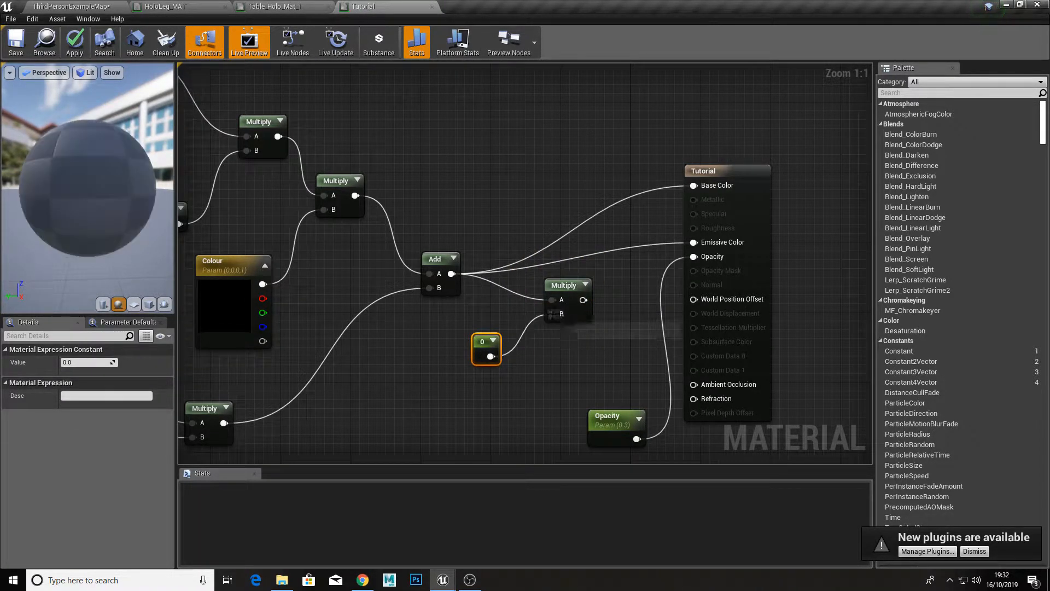
{"action": "right_click", "coordinate": [478, 355]}
{"action": "left_click", "coordinate": [504, 356]}
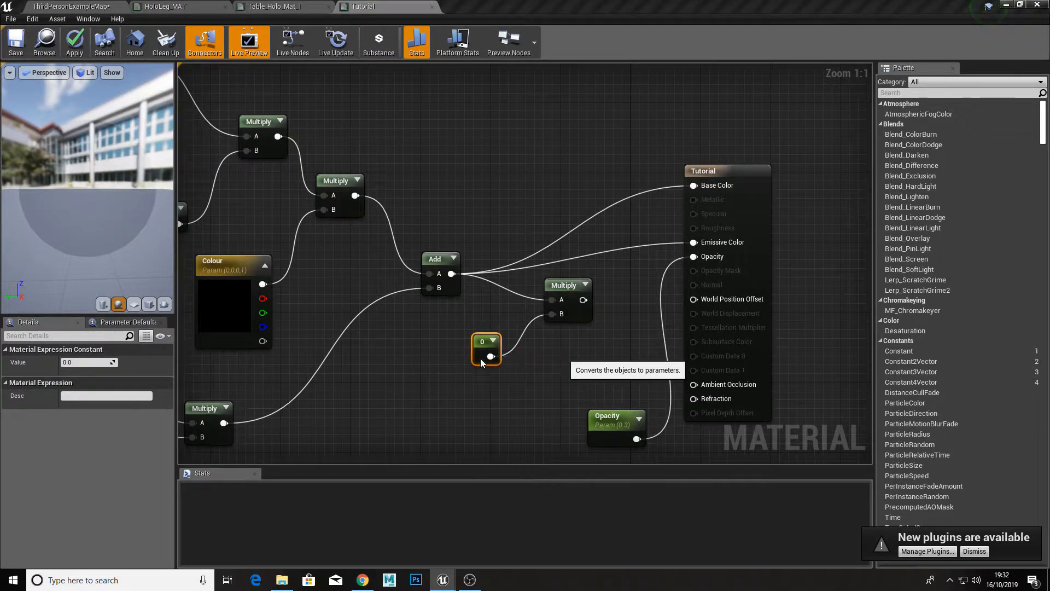
{"action": "left_click", "coordinate": [88, 362]}
{"action": "key", "text": "Delete"}
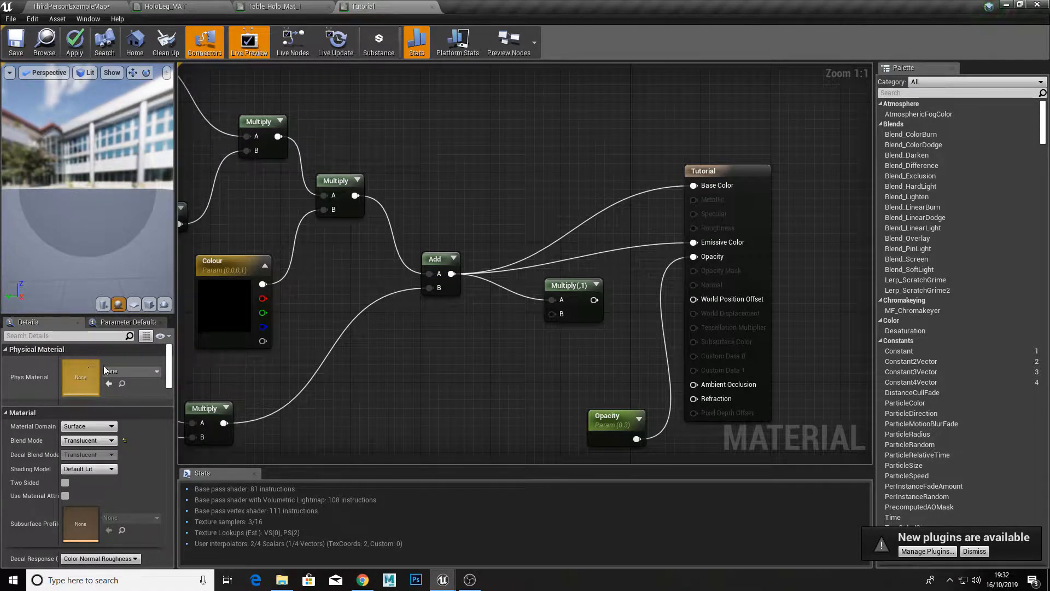
Step: Wire a new constant into the new Multiply's B input and convert it to a parameter named OverallHoloBrighness
{"action": "left_click", "coordinate": [457, 335]}
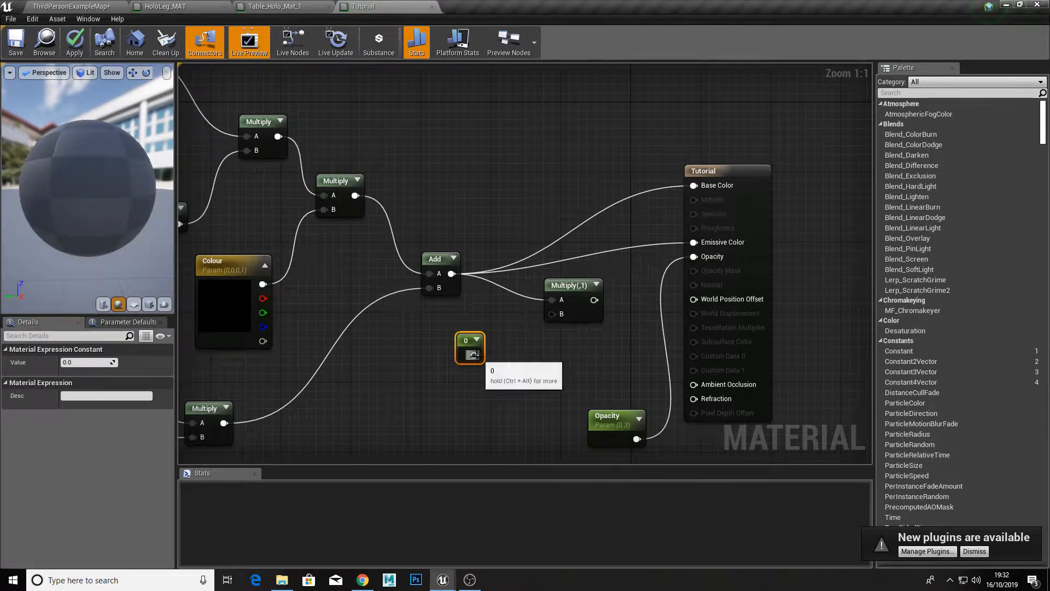
{"action": "left_click_drag", "start_coordinate": [474, 355], "coordinate": [552, 313]}
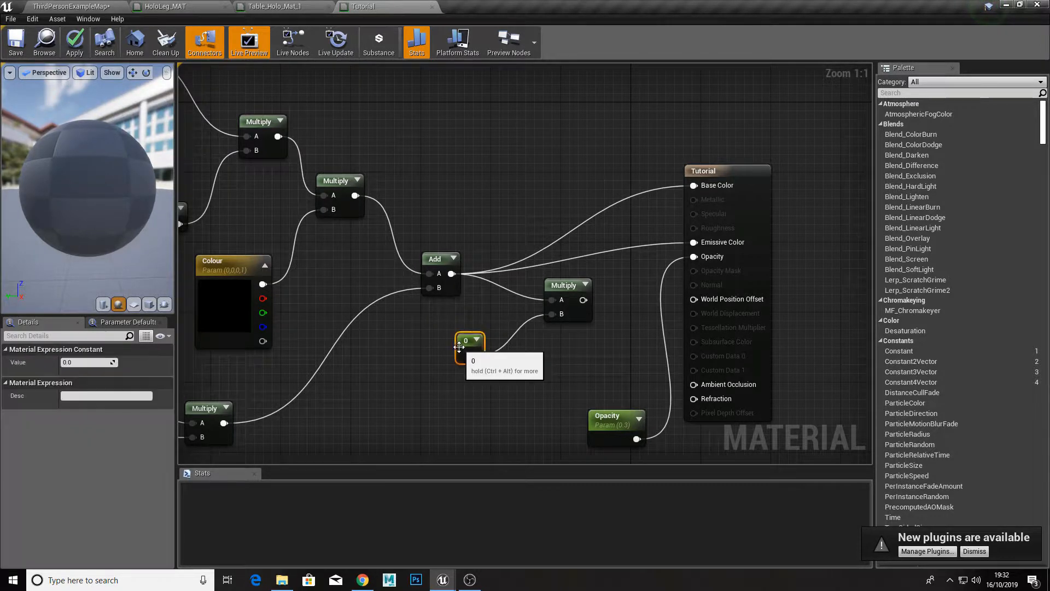
{"action": "right_click", "coordinate": [464, 345]}
{"action": "left_click", "coordinate": [496, 349]}
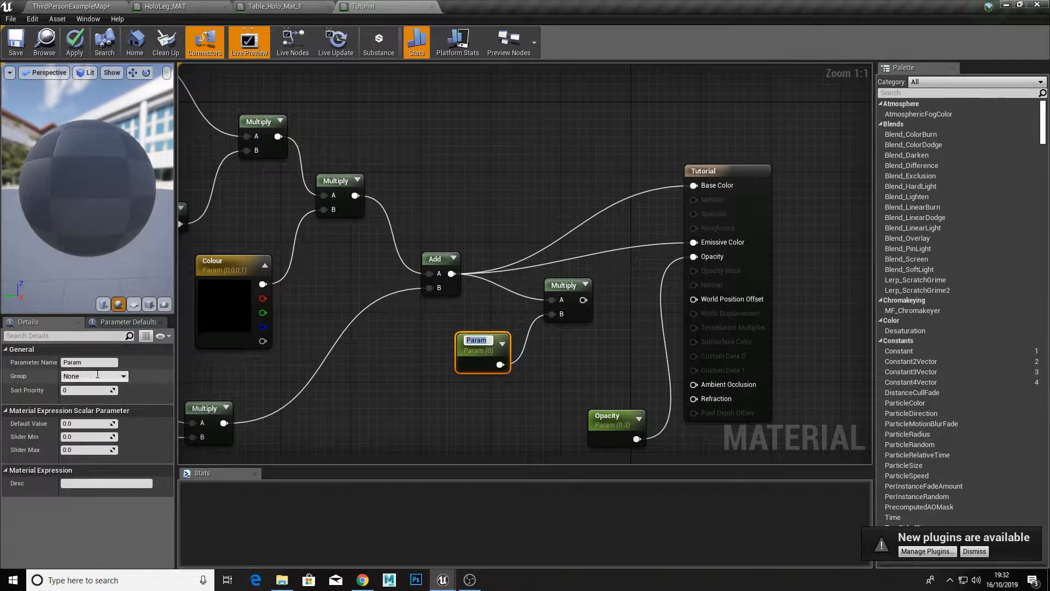
{"action": "type", "text": "0ve"}
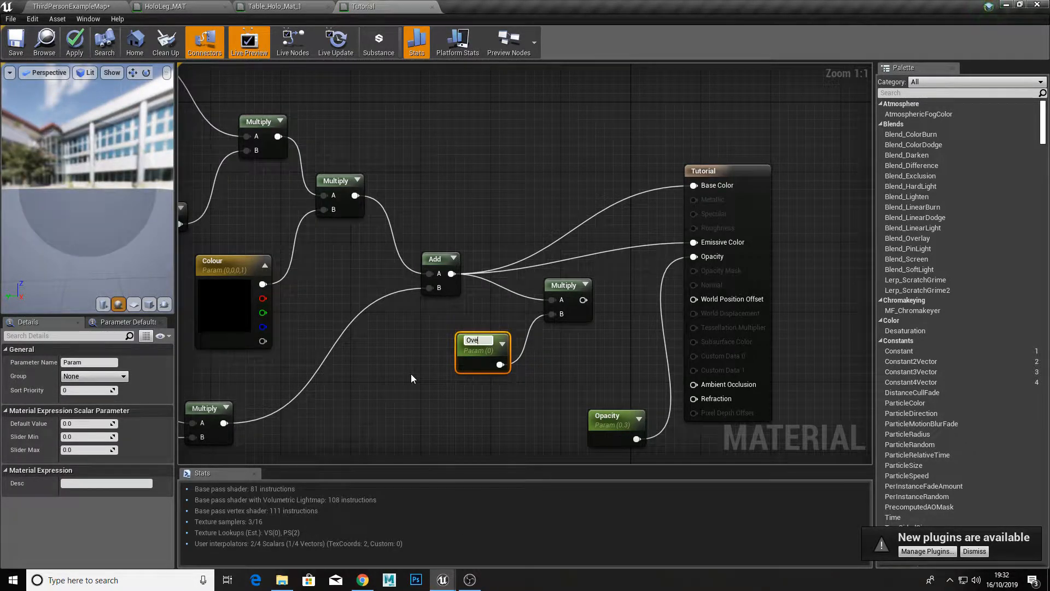
{"action": "type", "text": "rallHolo"}
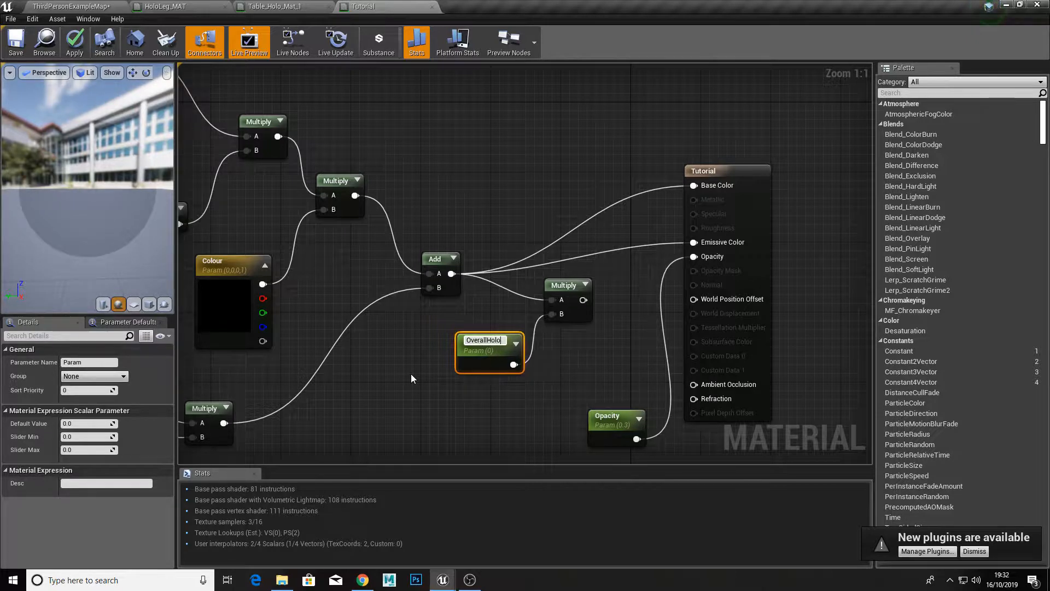
{"action": "type", "text": "Brighness"}
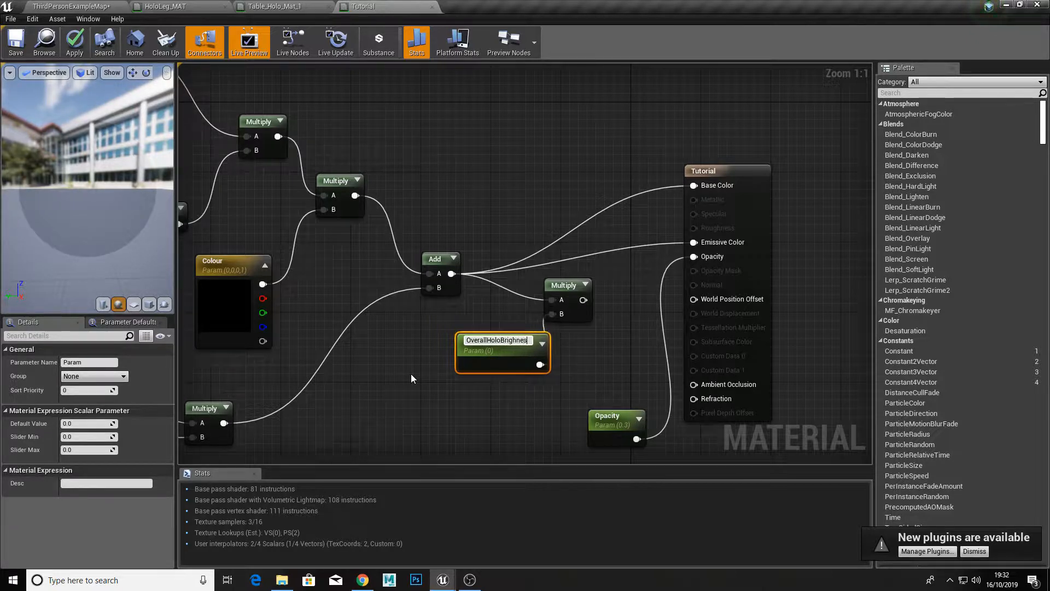
{"action": "key", "text": "Return"}
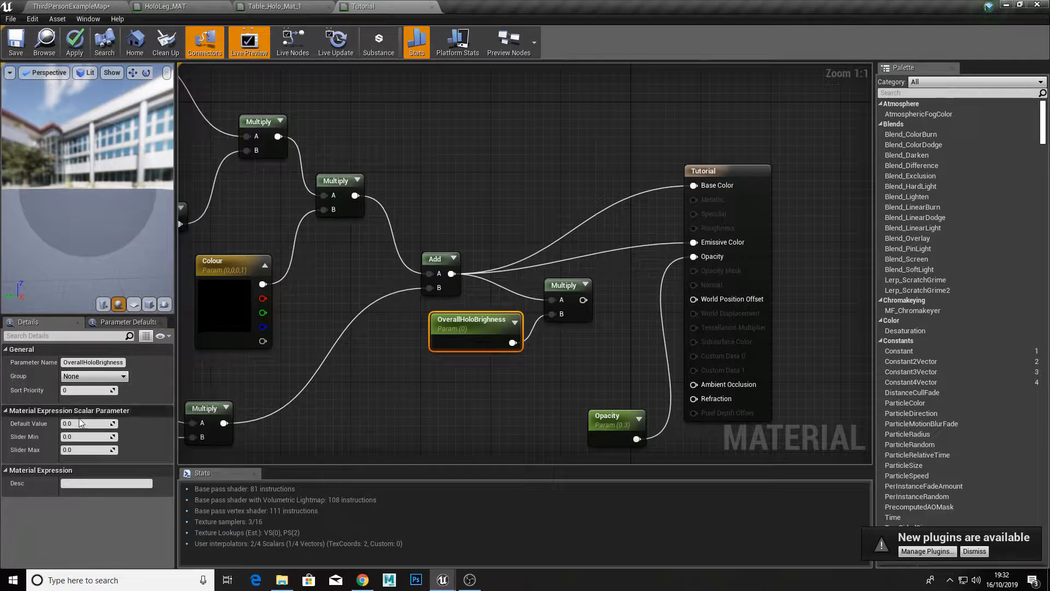
Step: Set the default value of OverallHoloBrighness to 1
{"action": "left_click", "coordinate": [80, 420]}
{"action": "type", "text": "1"}
{"action": "key", "text": "Return"}
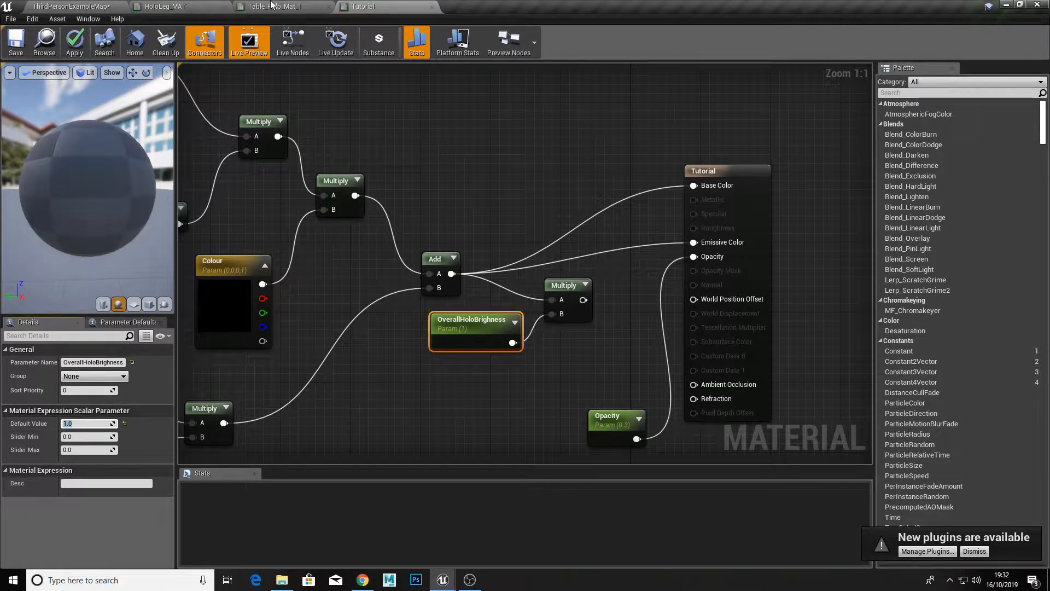
Step: Connect the brightness Multiply's output to Emissive Color and Base Color, and apply and save the Tutorial material
{"action": "left_click_drag", "start_coordinate": [583, 300], "coordinate": [711, 244]}
{"action": "left_click_drag", "start_coordinate": [583, 300], "coordinate": [694, 186]}
{"action": "left_click", "coordinate": [77, 47]}
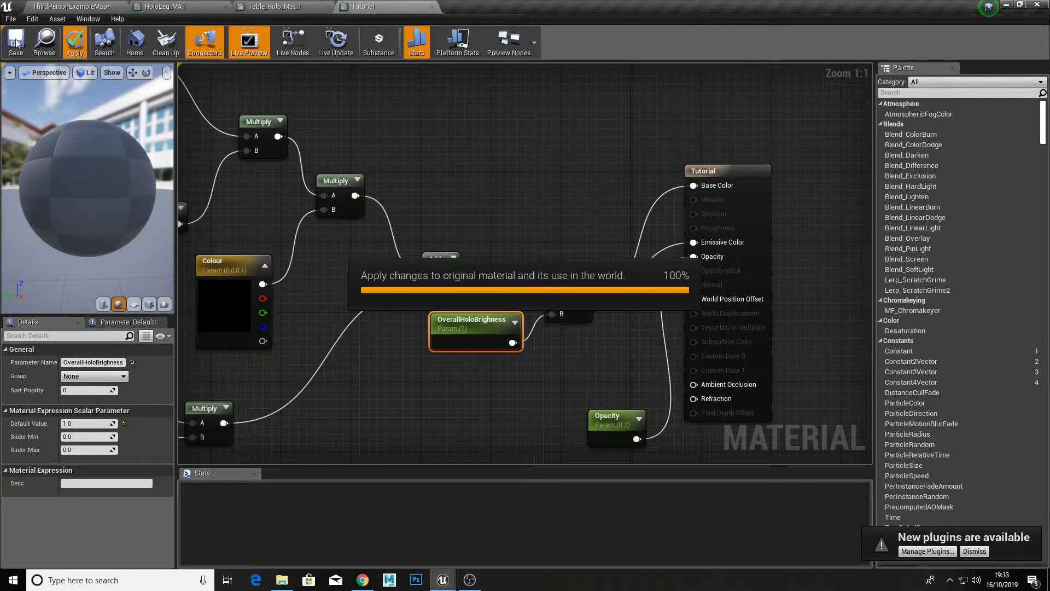
{"action": "left_click", "coordinate": [25, 40]}
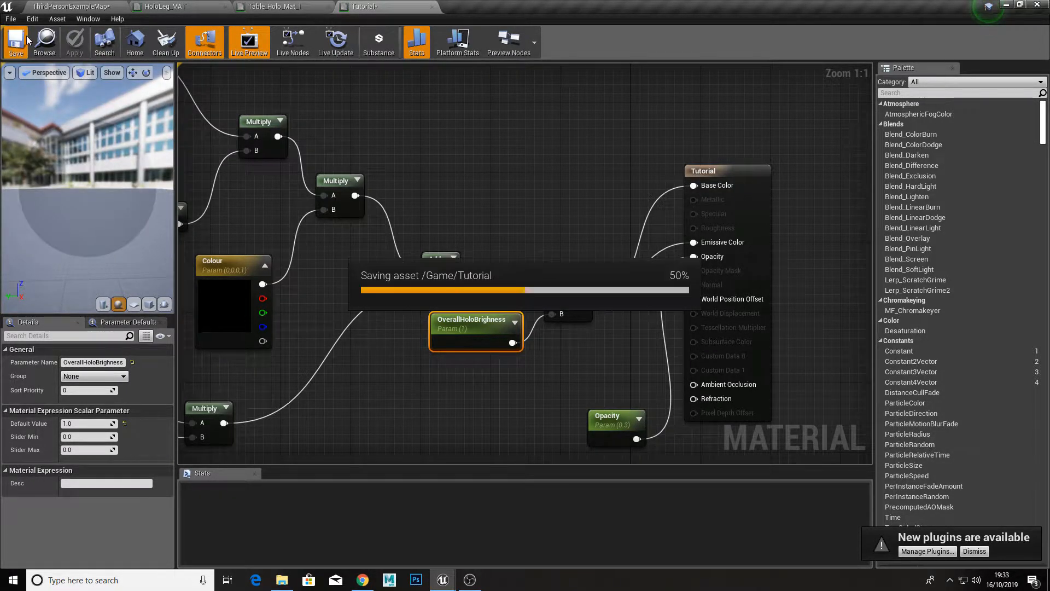
Step: Open Tutorial_Inst from the level's content and float its editor beside the selected cube
{"action": "left_click", "coordinate": [79, 7]}
{"action": "double_click", "coordinate": [406, 449]}
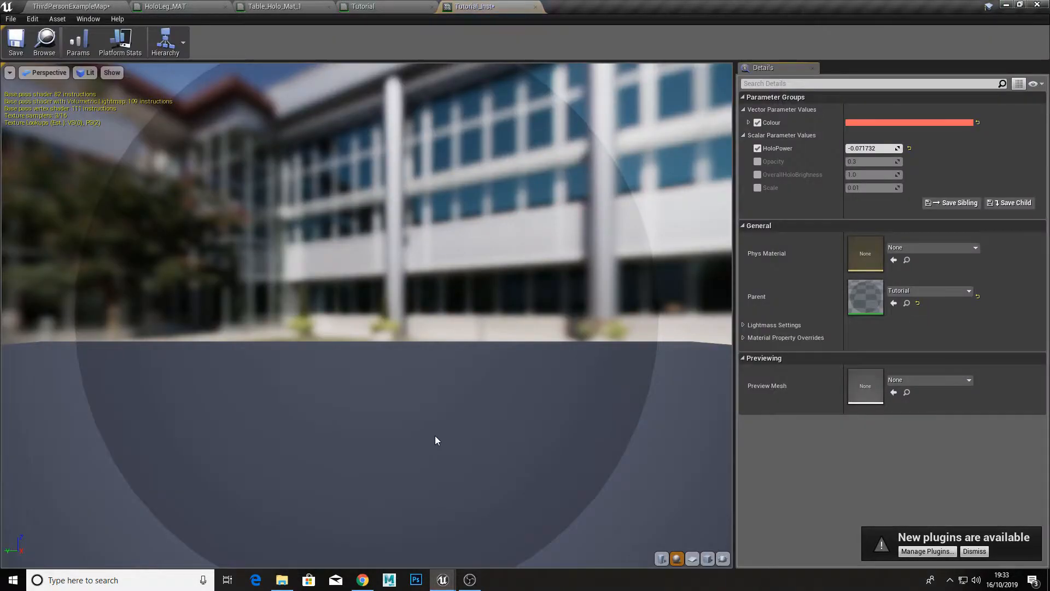
{"action": "left_click_drag", "start_coordinate": [458, 6], "coordinate": [730, 153]}
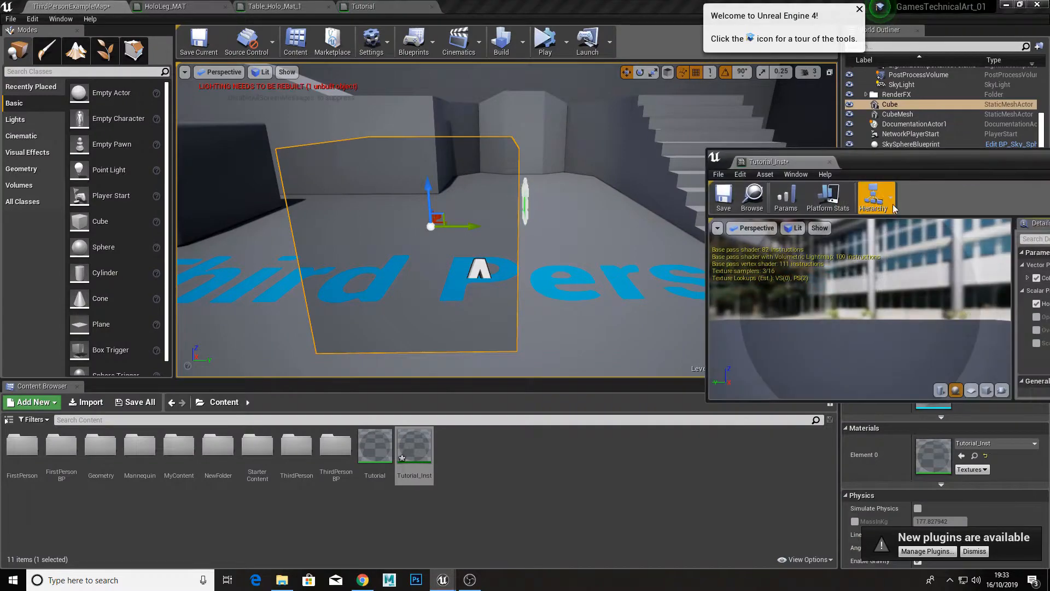
{"action": "left_click_drag", "start_coordinate": [908, 158], "coordinate": [736, 141]}
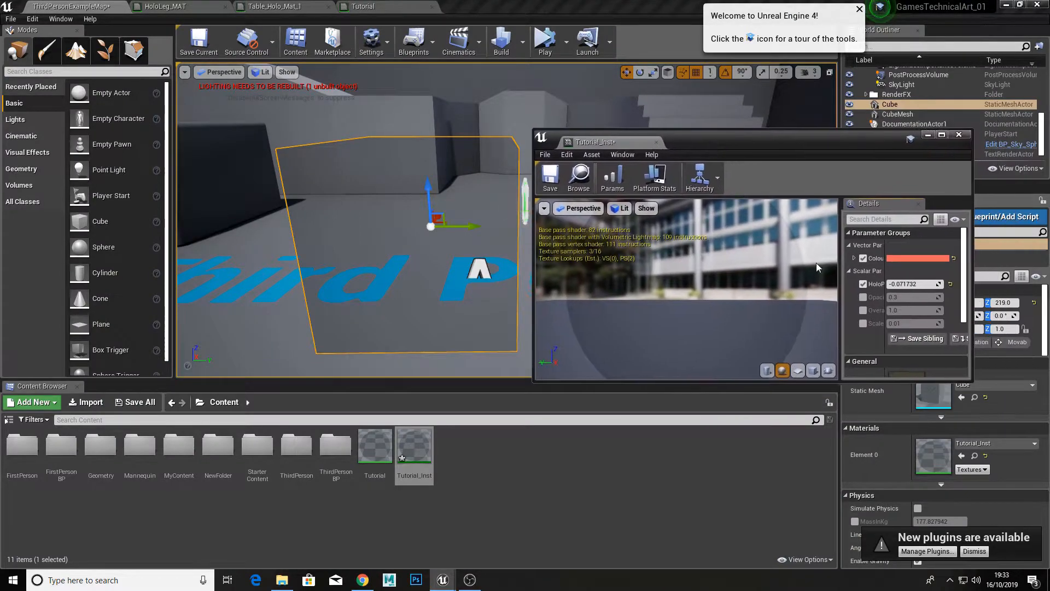
Step: Override OverallHoloBrighness at about 62.85 and set HoloPower to about 0.20 in Tutorial_Inst, and close the instance
{"action": "left_click", "coordinate": [864, 311]}
{"action": "left_click_drag", "start_coordinate": [906, 311], "coordinate": [1007, 311]}
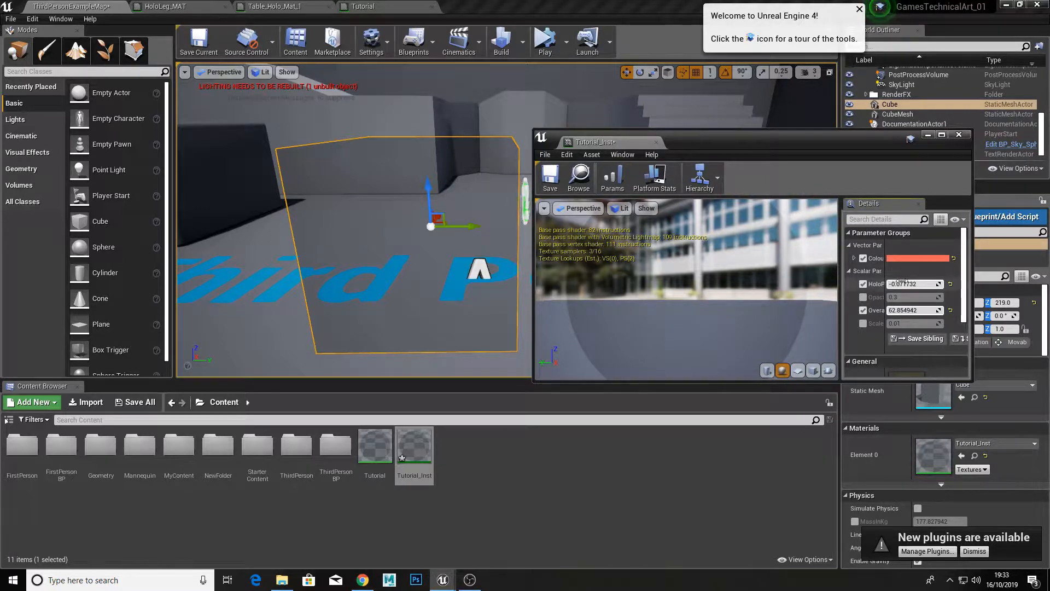
{"action": "mouse_move", "coordinate": [906, 284]}
{"action": "left_mouse_down"}
{"action": "mouse_move", "coordinate": [930, 284]}
{"action": "mouse_move", "coordinate": [865, 284]}
{"action": "mouse_move", "coordinate": [925, 284]}
{"action": "mouse_move", "coordinate": [885, 284]}
{"action": "left_mouse_up"}
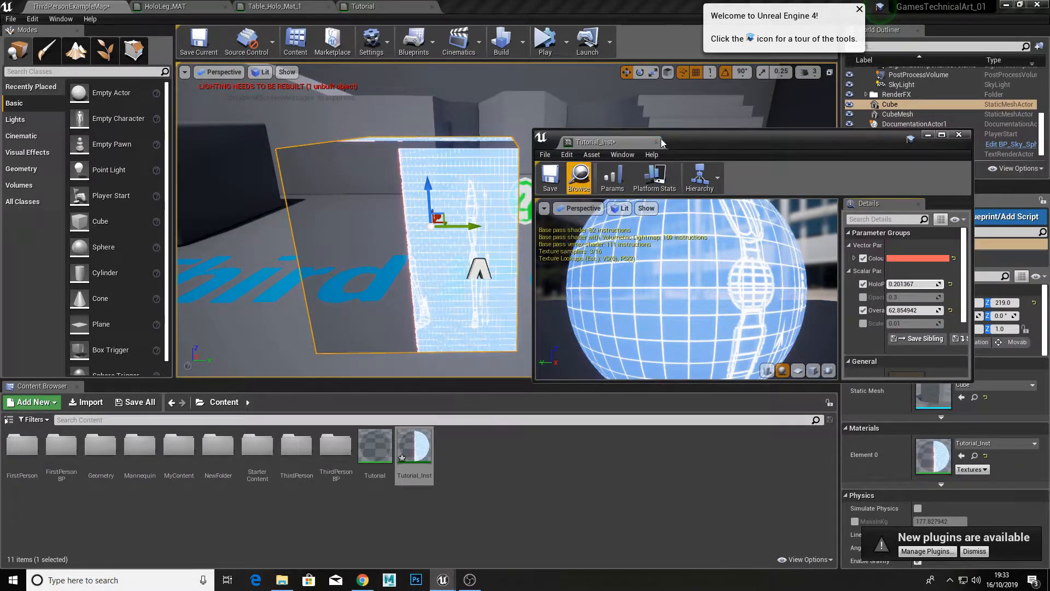
{"action": "left_click", "coordinate": [656, 142]}
Step: Delete the Opacity parameter from the Tutorial material graph, and apply and save the material
{"action": "left_click", "coordinate": [383, 6]}
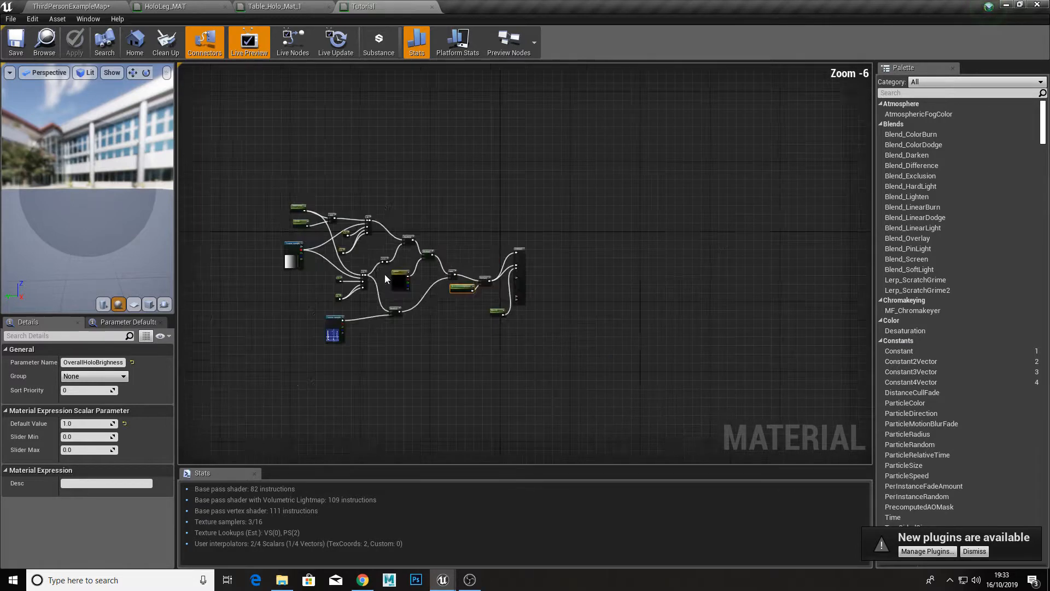
{"action": "scroll", "coordinate": [447, 312], "scroll_direction": "up", "scroll_amount": 3}
{"action": "scroll", "coordinate": [362, 234], "scroll_direction": "down", "scroll_amount": 2}
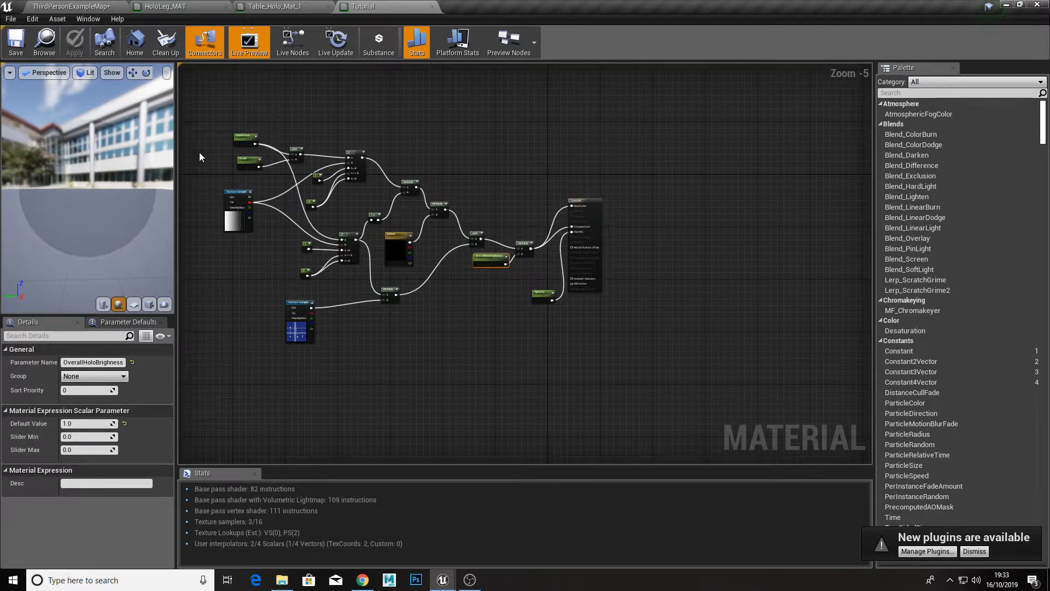
{"action": "left_click_drag", "start_coordinate": [211, 131], "coordinate": [543, 274]}
{"action": "scroll", "coordinate": [543, 274], "scroll_direction": "up", "scroll_amount": 5}
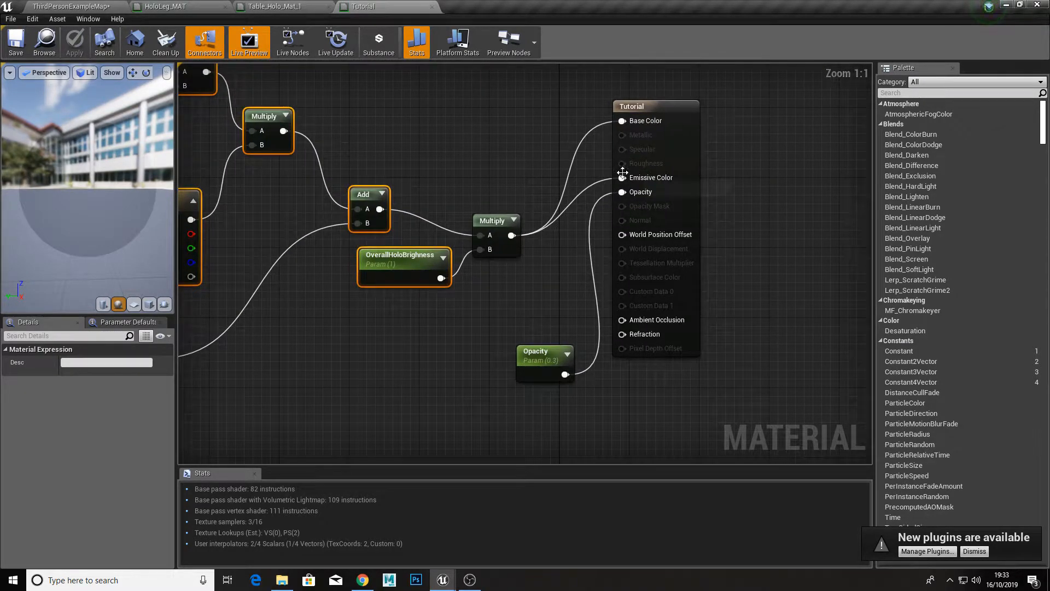
{"action": "left_click", "coordinate": [524, 268]}
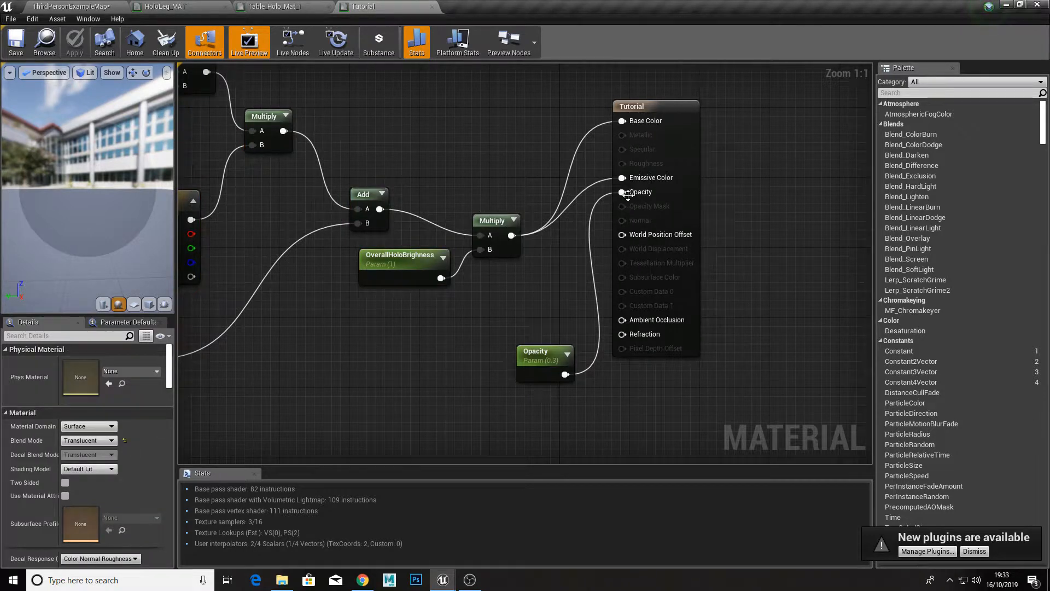
{"action": "left_click_drag", "start_coordinate": [542, 425], "coordinate": [542, 422]}
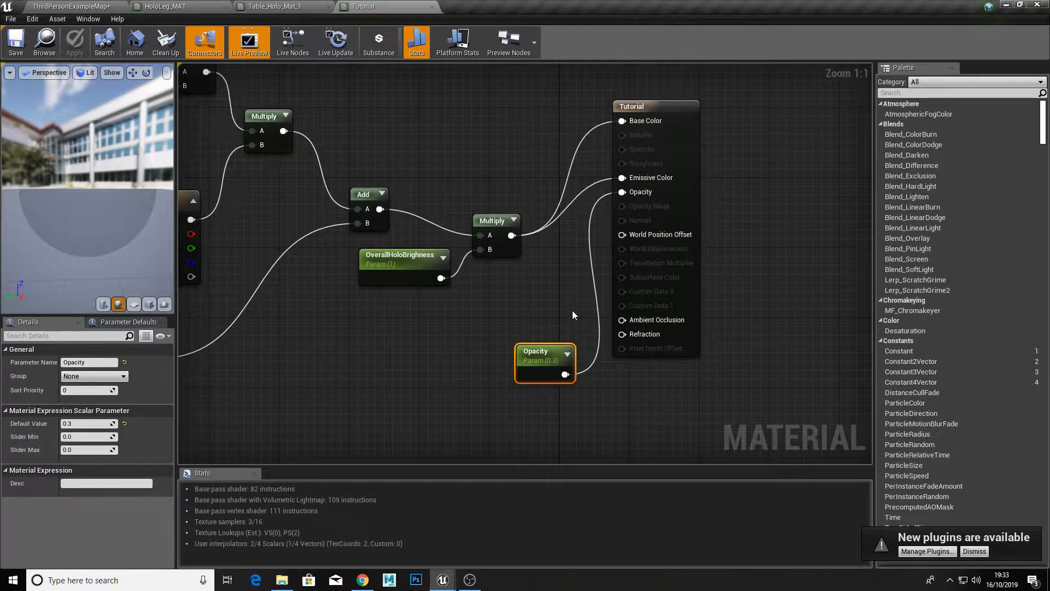
{"action": "key", "text": "Delete"}
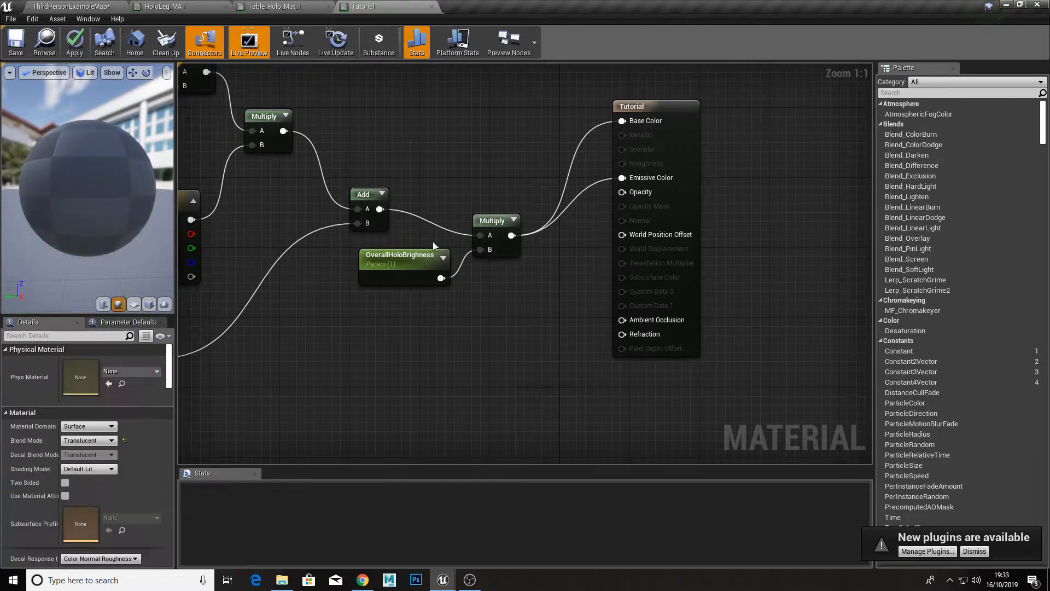
{"action": "left_click", "coordinate": [76, 40]}
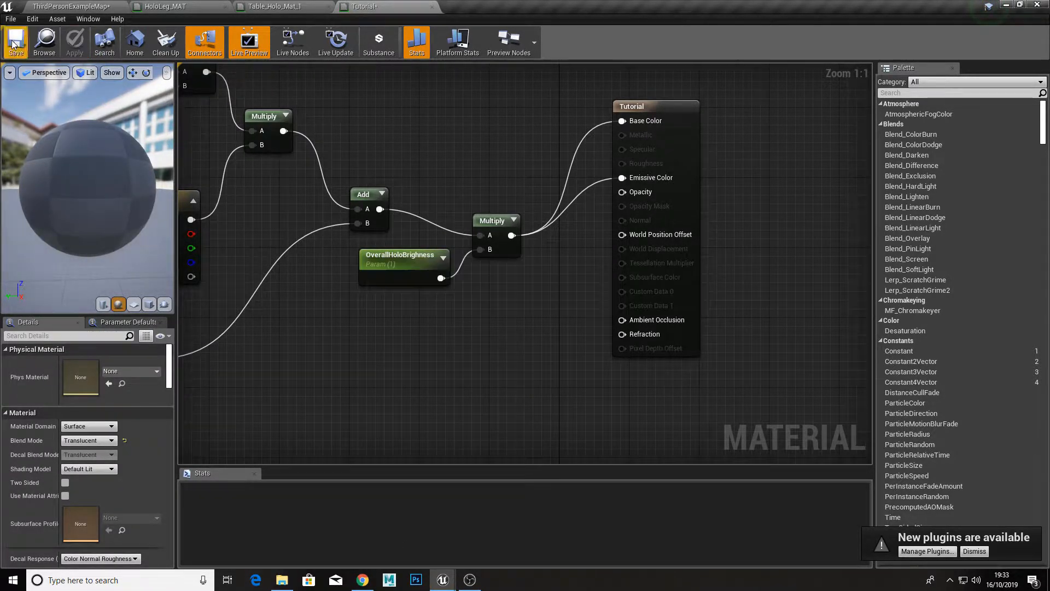
{"action": "left_click", "coordinate": [15, 42]}
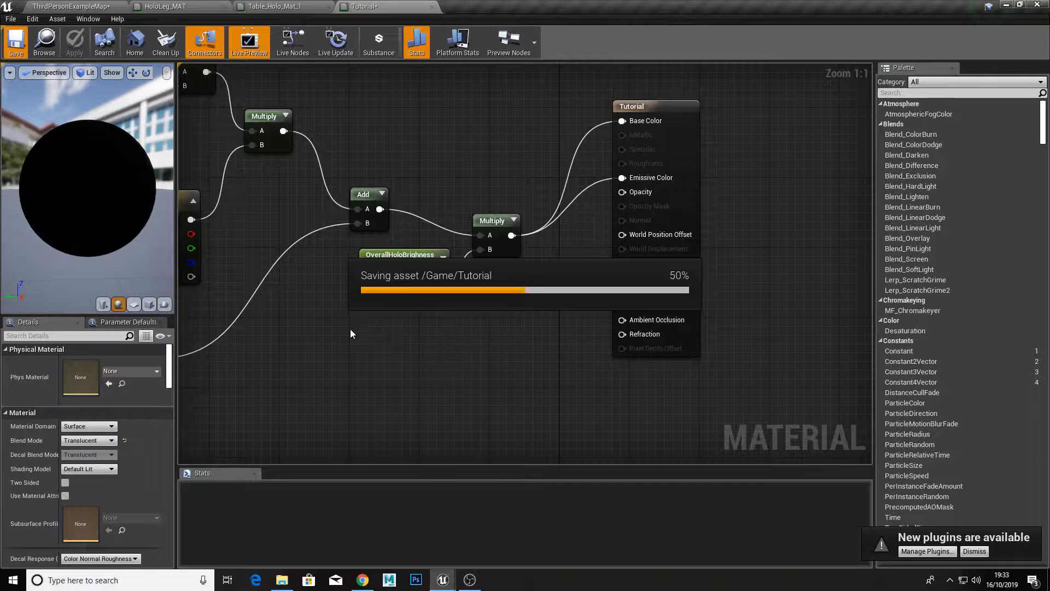
Step: Return to the level and reopen Tutorial_Inst from its content
{"action": "right_click_drag", "start_coordinate": [214, 243], "coordinate": [651, 347]}
{"action": "scroll", "coordinate": [651, 347], "scroll_direction": "down", "scroll_amount": 3}
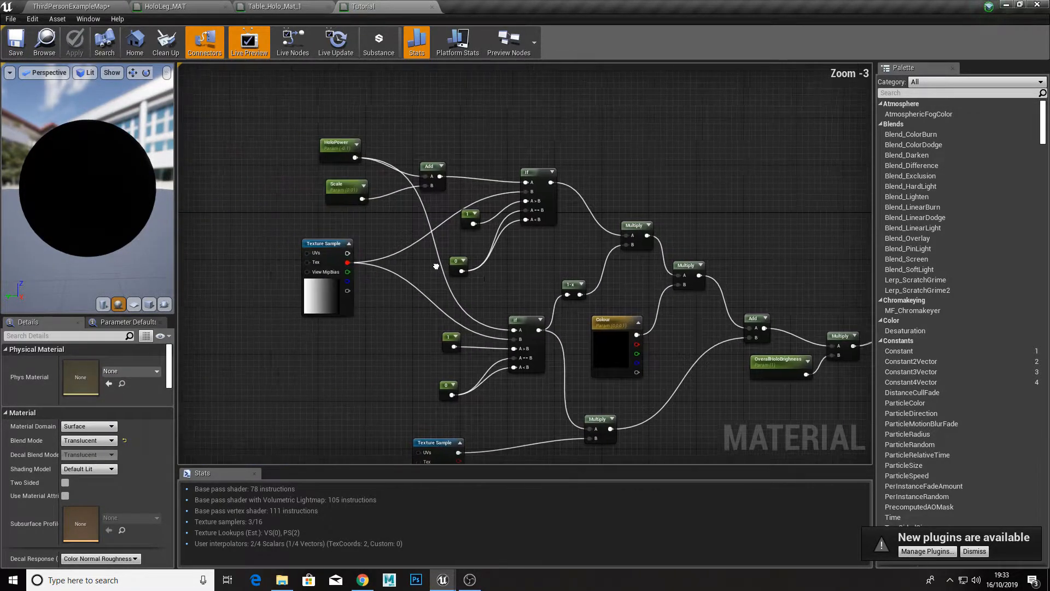
{"action": "left_click", "coordinate": [51, 6]}
{"action": "double_click", "coordinate": [413, 442]}
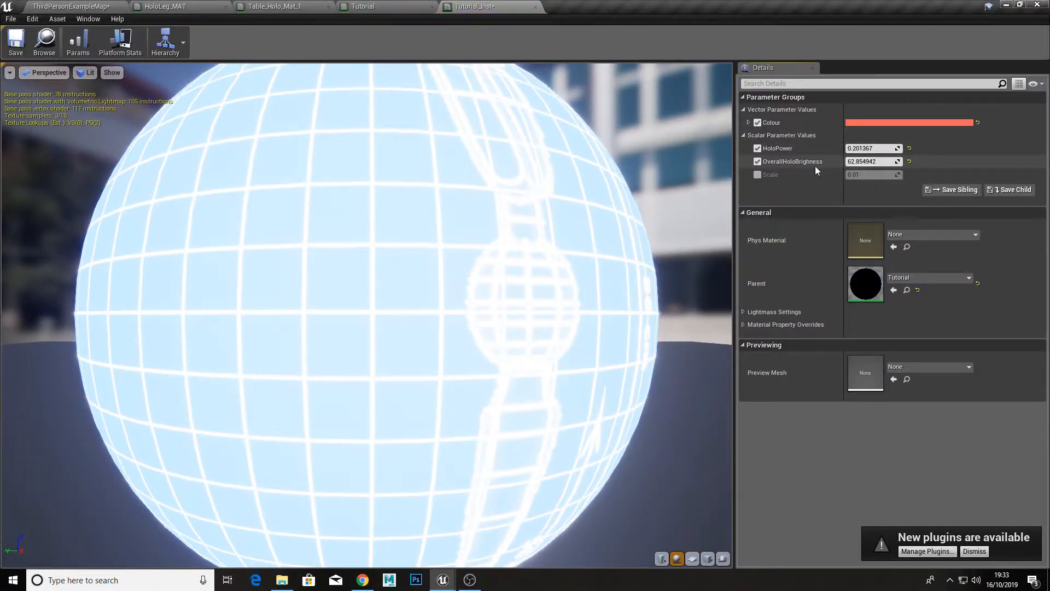
Step: Set OverallHoloBrighness to about 22.53 in Tutorial_Inst, and save and close the instance
{"action": "left_click_drag", "start_coordinate": [866, 161], "coordinate": [832, 161]}
{"action": "left_click", "coordinate": [16, 41]}
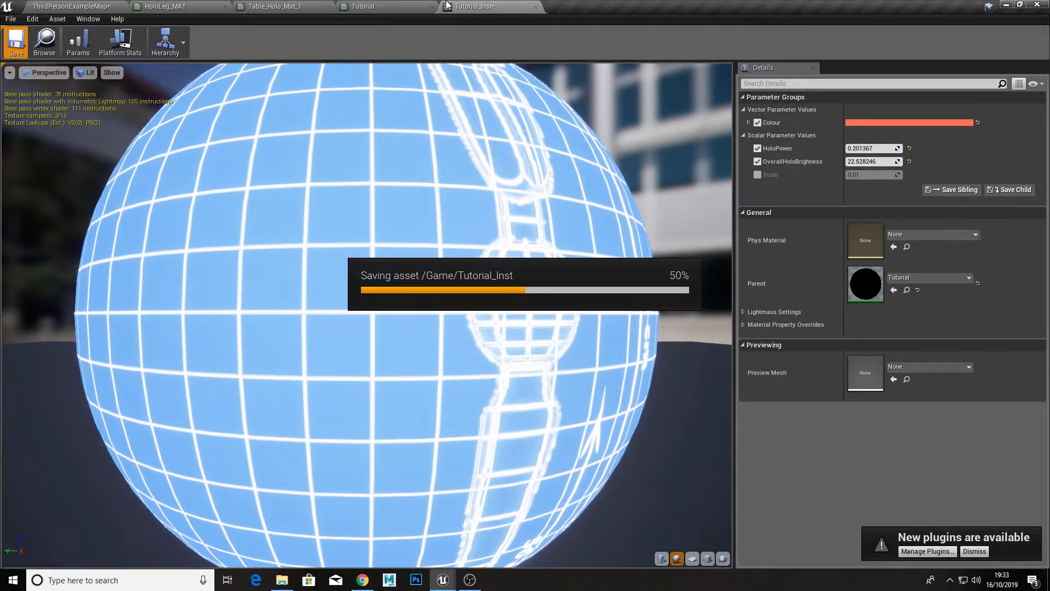
{"action": "left_click", "coordinate": [536, 6]}
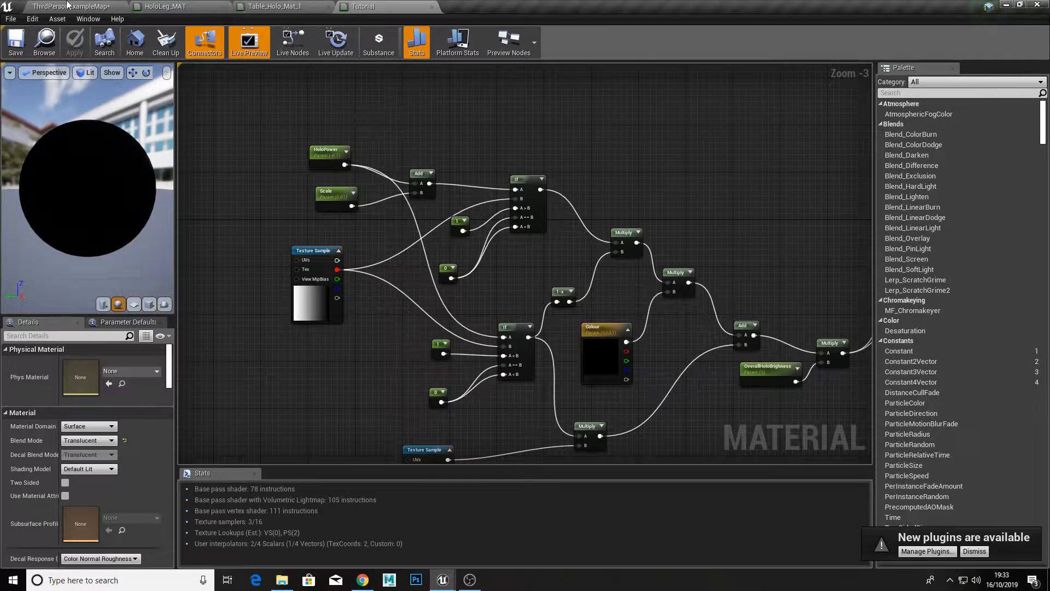
Step: Return to the level and add a level sequence named HoloSweep in the Content folder
{"action": "left_click", "coordinate": [68, 6]}
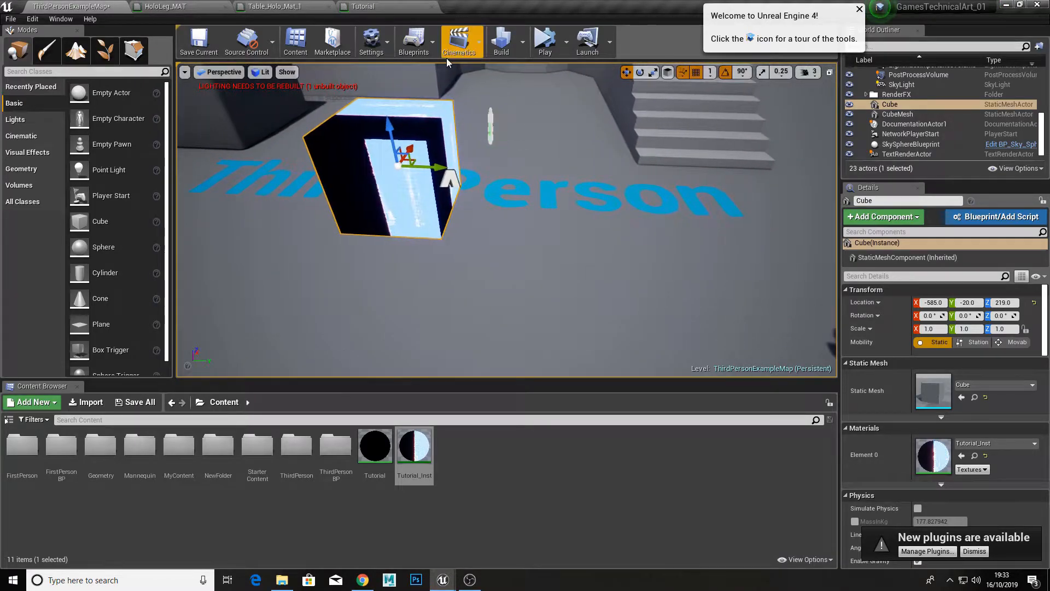
{"action": "left_click", "coordinate": [459, 50]}
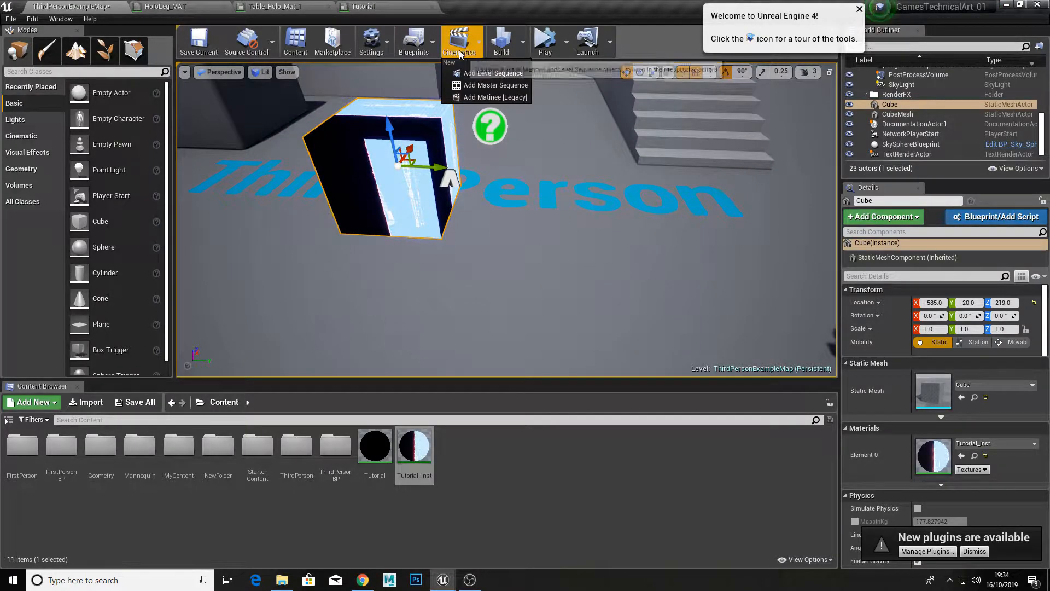
{"action": "left_click", "coordinate": [490, 73]}
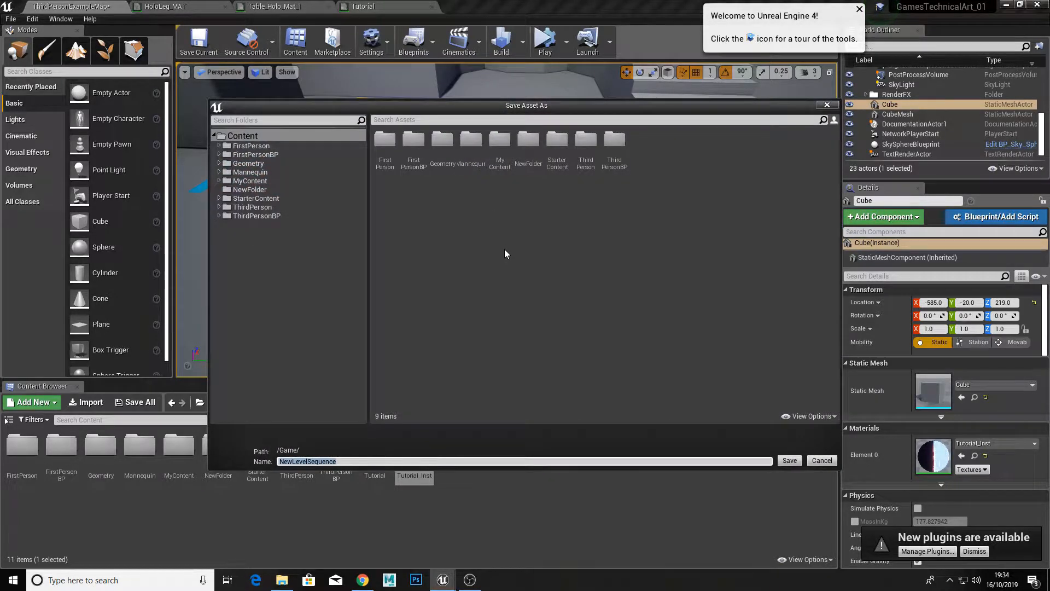
{"action": "type", "text": "HoloSweep"}
{"action": "key", "text": "Return"}
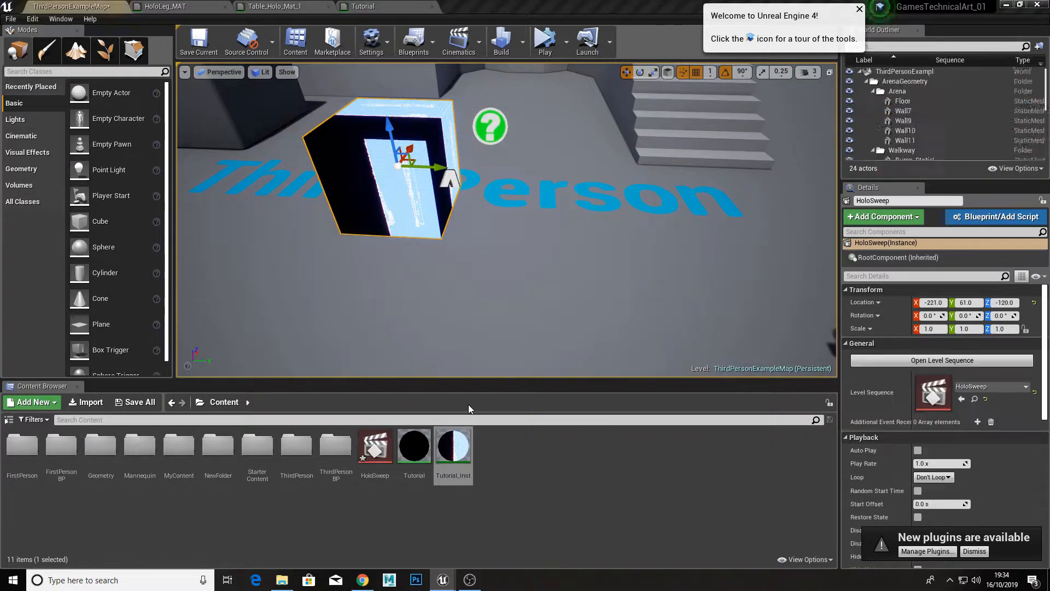
Step: Move the HoloSweep sequence actor up off the floor and beside the hologram cube, to about X -623, Z 171
{"action": "right_click_drag", "start_coordinate": [573, 180], "coordinate": [546, 164]}
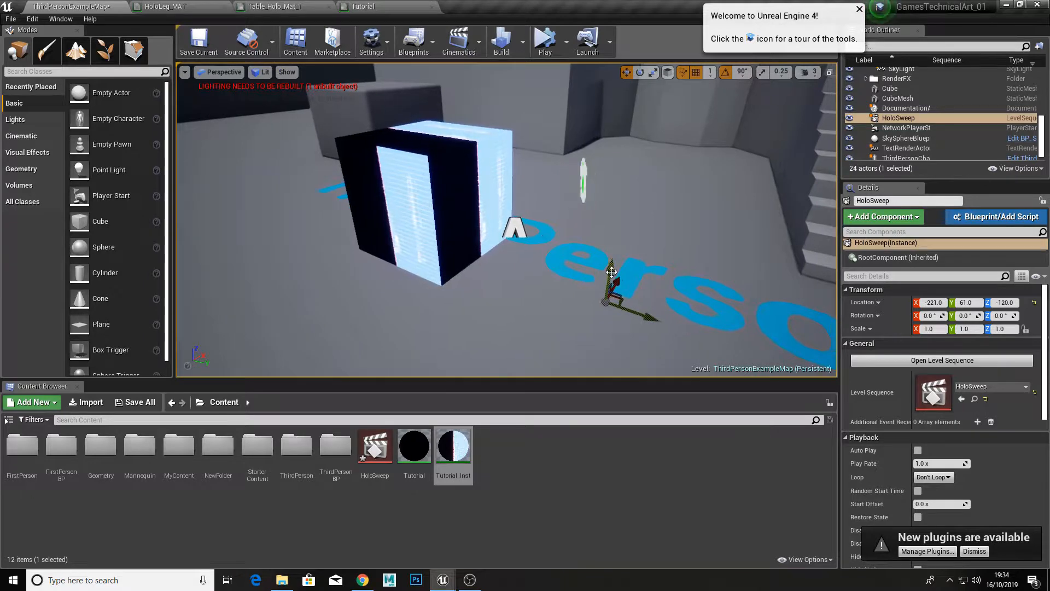
{"action": "left_click_drag", "start_coordinate": [613, 272], "coordinate": [651, 184]}
{"action": "right_click_drag", "start_coordinate": [651, 184], "coordinate": [703, 199]}
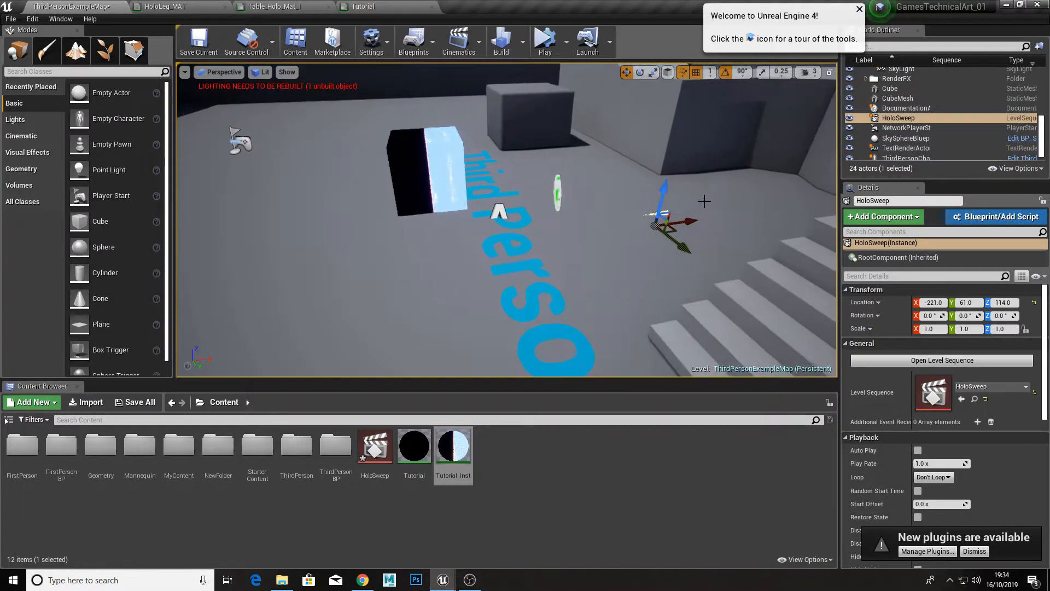
{"action": "left_click_drag", "start_coordinate": [691, 220], "coordinate": [402, 185]}
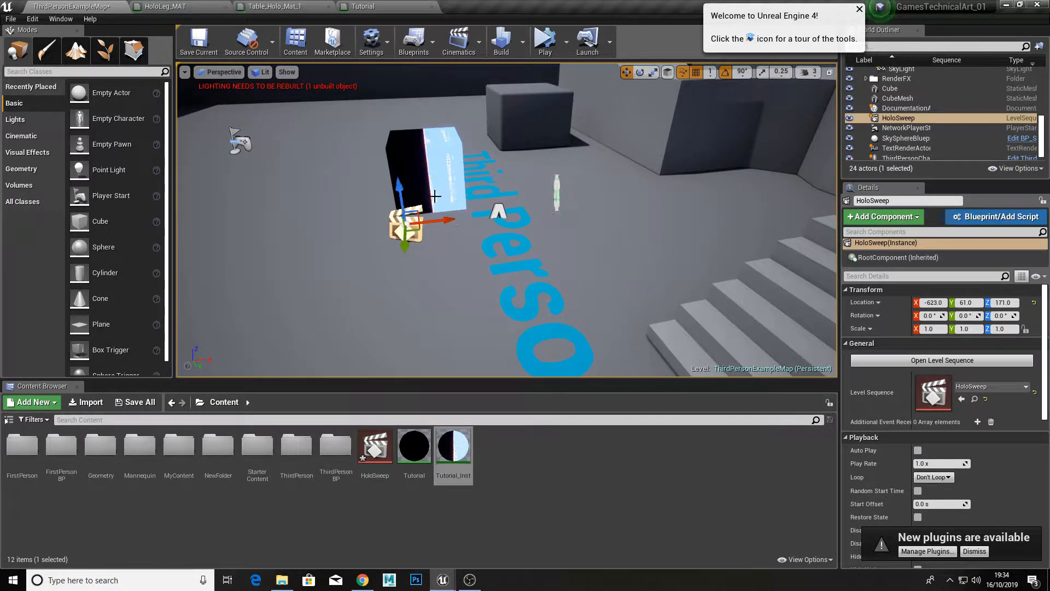
{"action": "right_click_drag", "start_coordinate": [436, 195], "coordinate": [508, 185]}
Step: Float the HoloSweep Sequencer window over the level, enlarge it and place it beside the cube, and close it
{"action": "left_click_drag", "start_coordinate": [608, 6], "coordinate": [561, 137]}
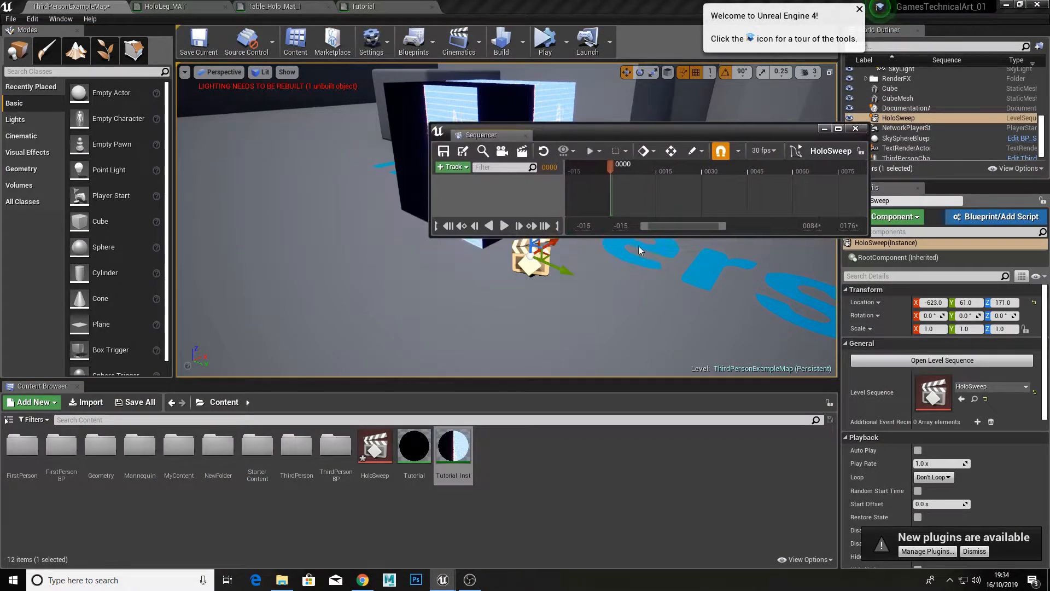
{"action": "left_click_drag", "start_coordinate": [670, 236], "coordinate": [670, 339]}
{"action": "left_click_drag", "start_coordinate": [620, 141], "coordinate": [805, 174]}
{"action": "mouse_move", "coordinate": [467, 312]}
{"action": "right_mouse_down"}
{"action": "mouse_move", "coordinate": [515, 292]}
{"action": "mouse_move", "coordinate": [466, 312]}
{"action": "right_mouse_up"}
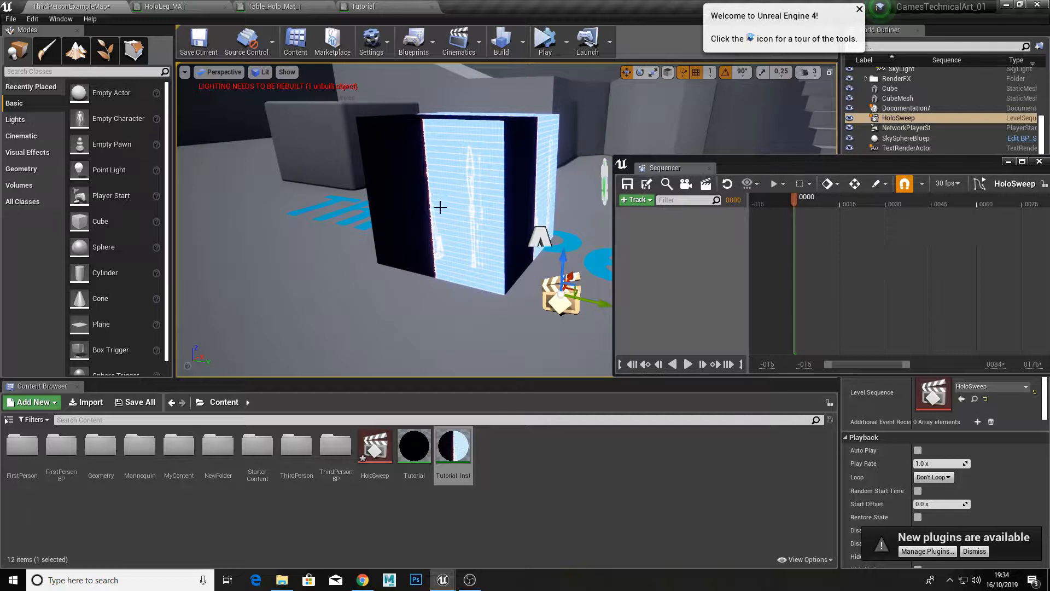
{"action": "left_click", "coordinate": [710, 168]}
Step: Open the Tutorial material graph to check its nodes, and return to the level
{"action": "left_click", "coordinate": [418, 449]}
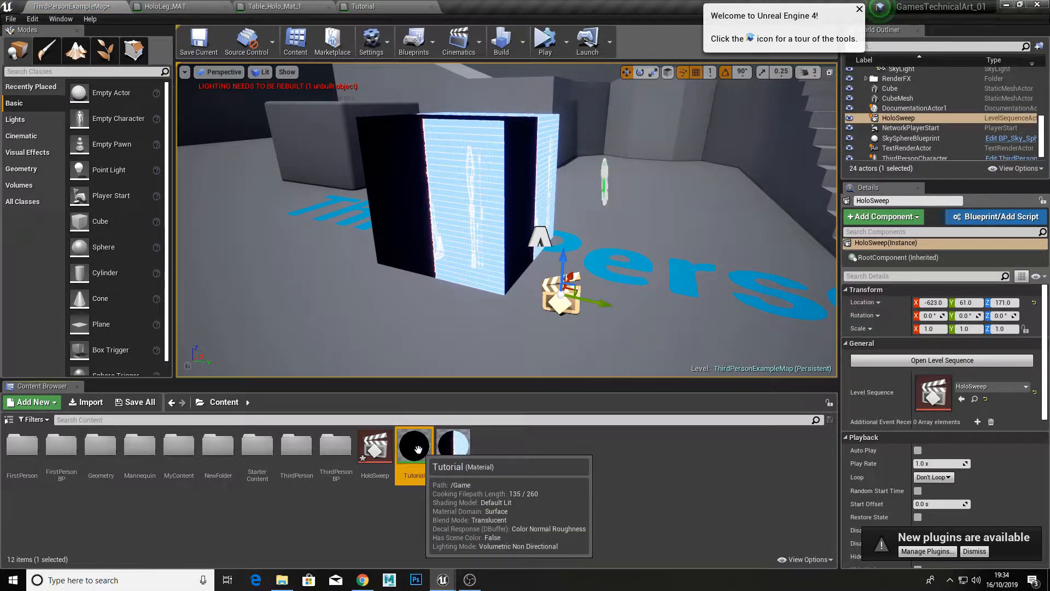
{"action": "double_click", "coordinate": [419, 449]}
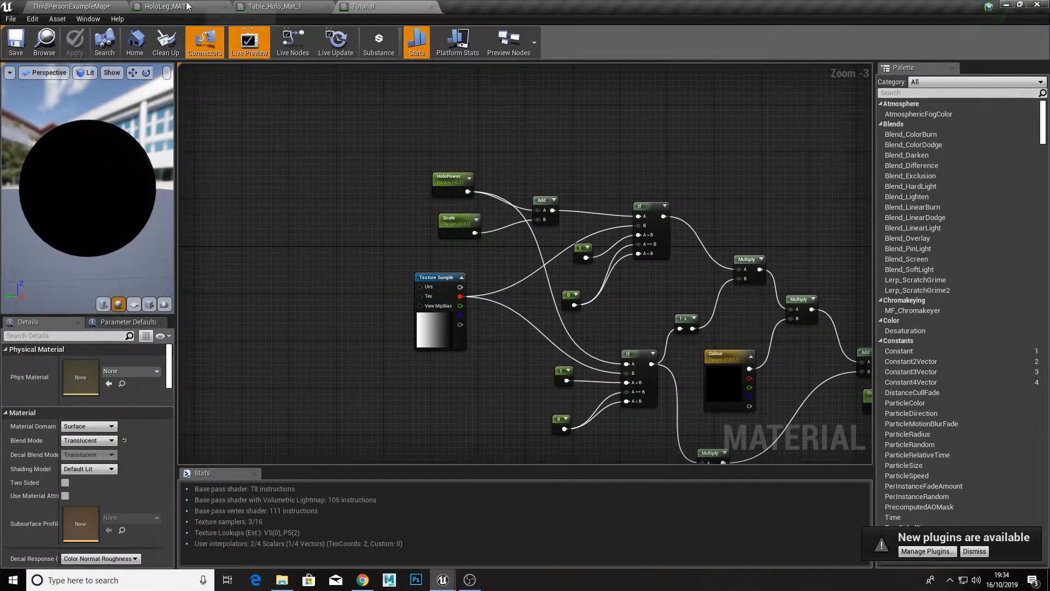
{"action": "left_click", "coordinate": [71, 6]}
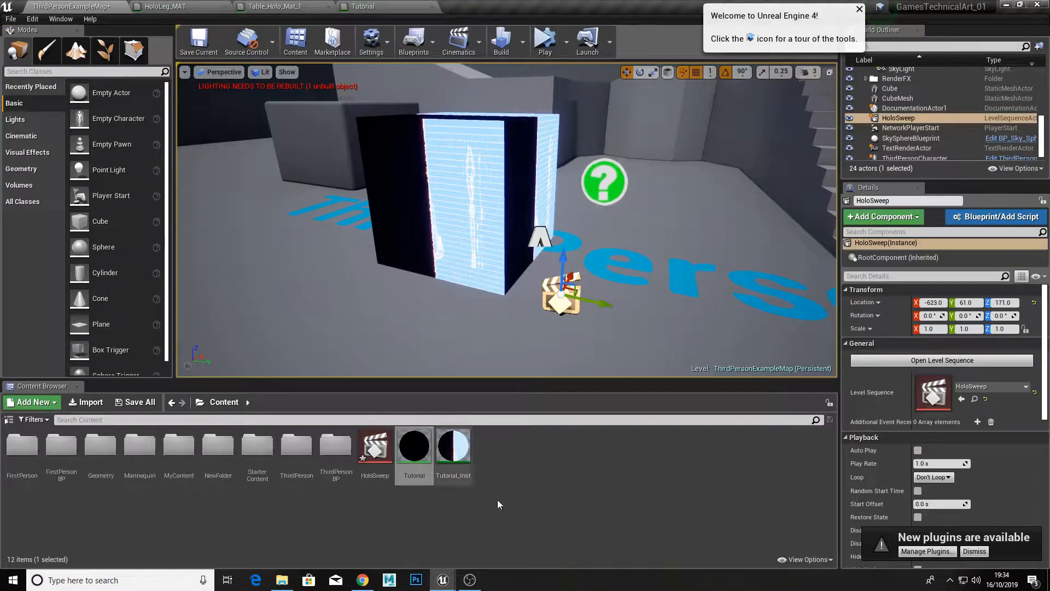
Step: Bring up the Materials & Textures asset types for creating a new asset in the Content folder
{"action": "right_click", "coordinate": [544, 470]}
{"action": "mouse_move", "coordinate": [600, 389]}
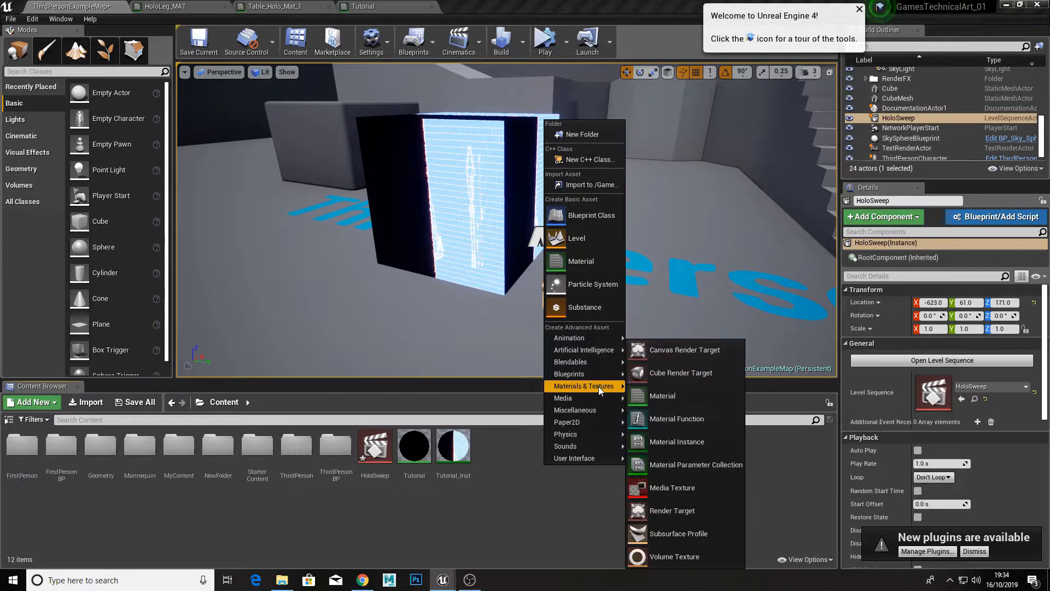
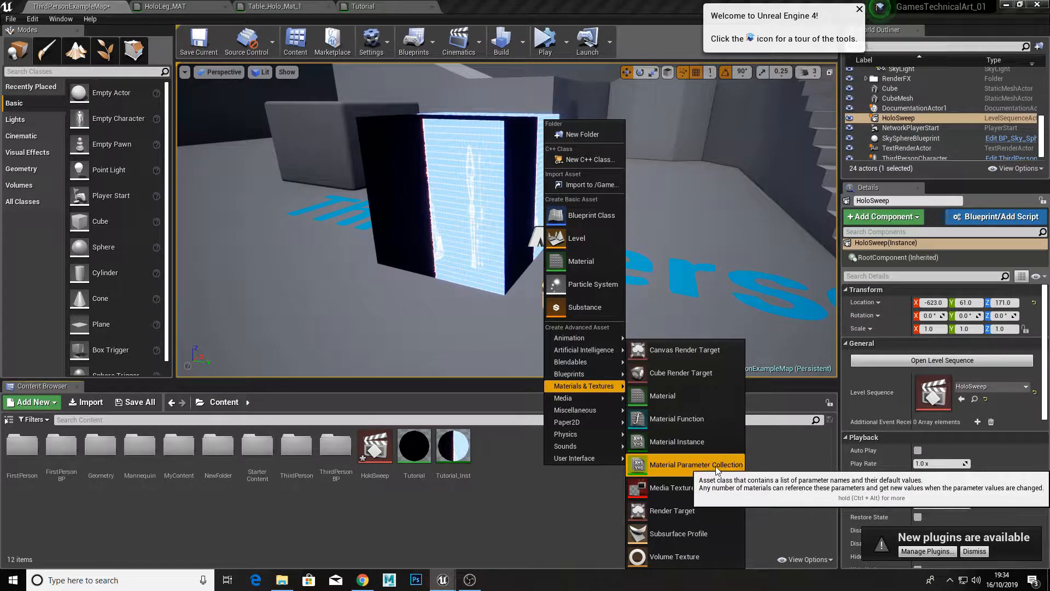
Step: Create a Material Parameter Collection named ParamCollection in the Content folder and open it for editing
{"action": "left_click", "coordinate": [679, 472]}
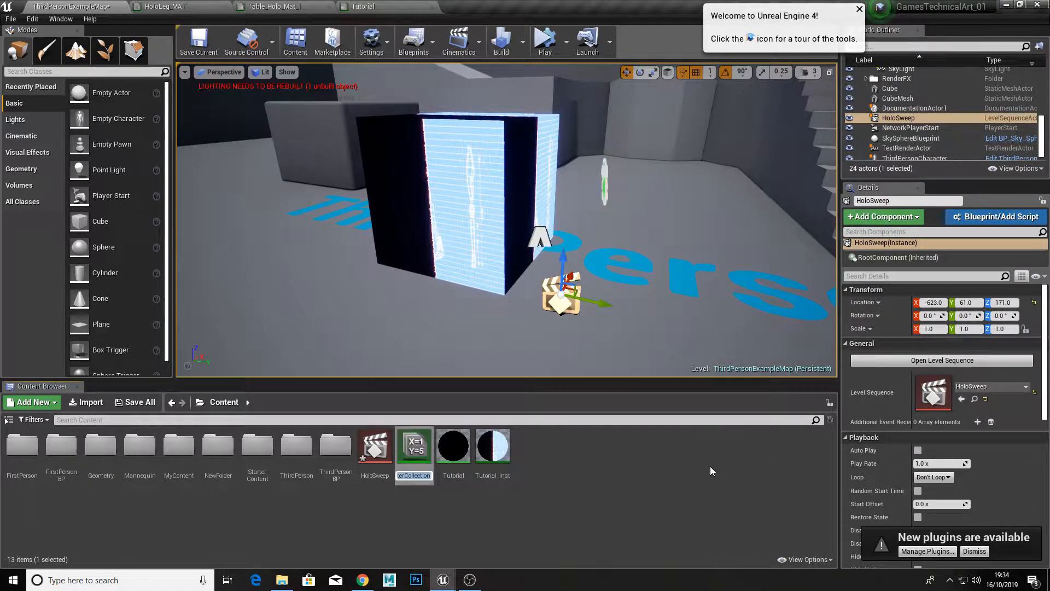
{"action": "key", "text": "BackSpace"}
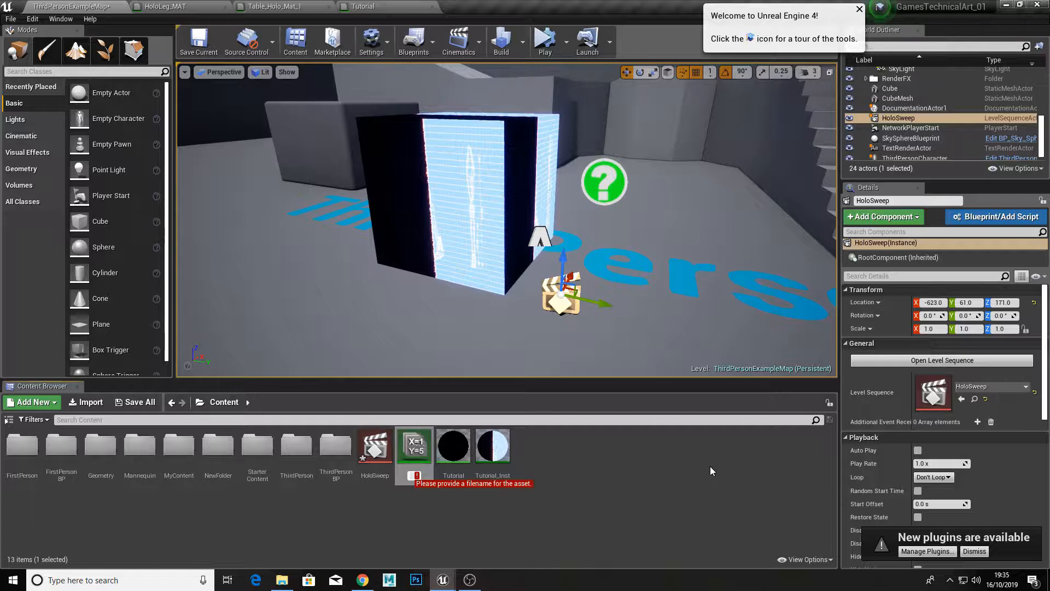
{"action": "type", "text": "Par"}
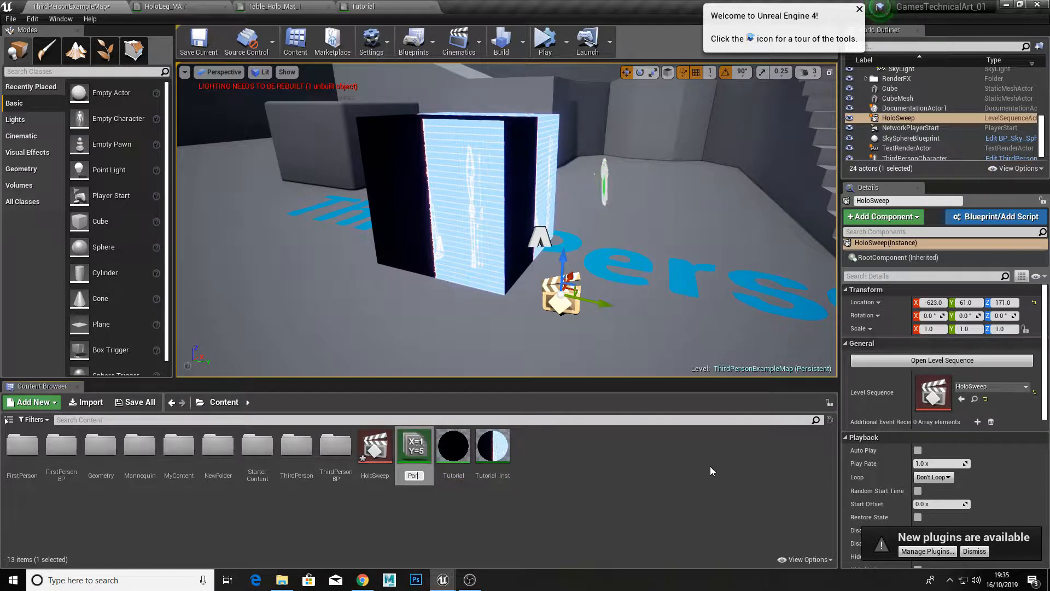
{"action": "type", "text": "amColl"}
{"action": "type", "text": "ection"}
{"action": "key", "text": "Return"}
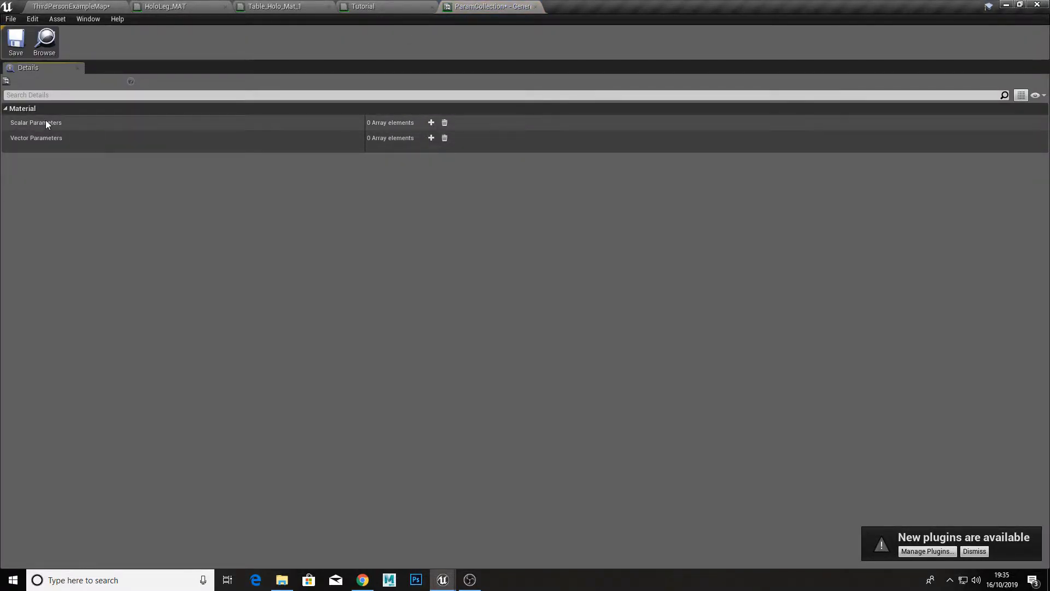
Step: Add a scalar parameter named HoloSweep with a default value of -0.1 to the collection and save it
{"action": "left_click", "coordinate": [431, 122]}
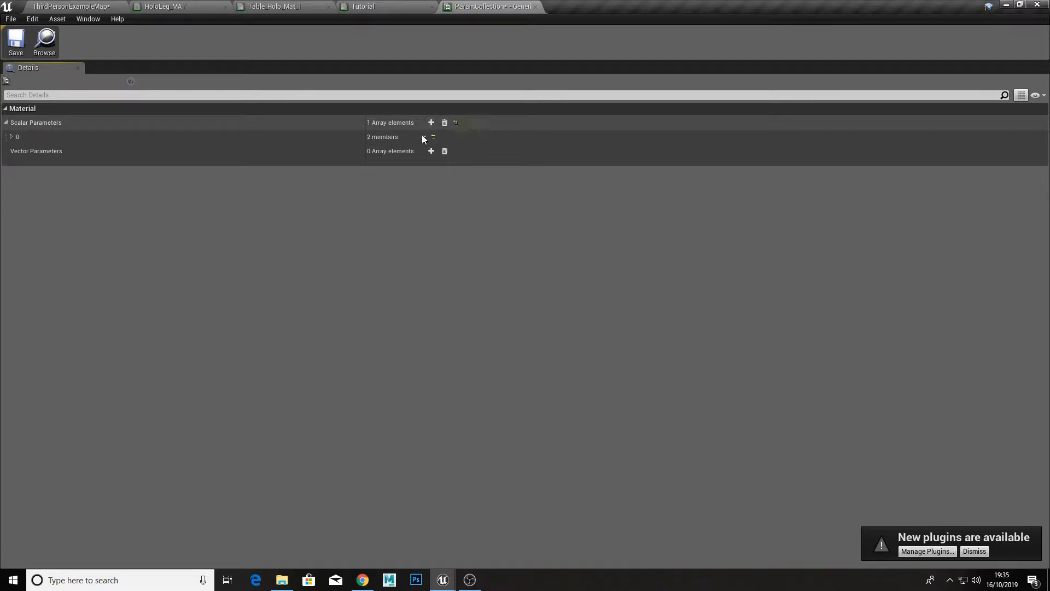
{"action": "left_click", "coordinate": [424, 137]}
{"action": "left_click", "coordinate": [19, 136]}
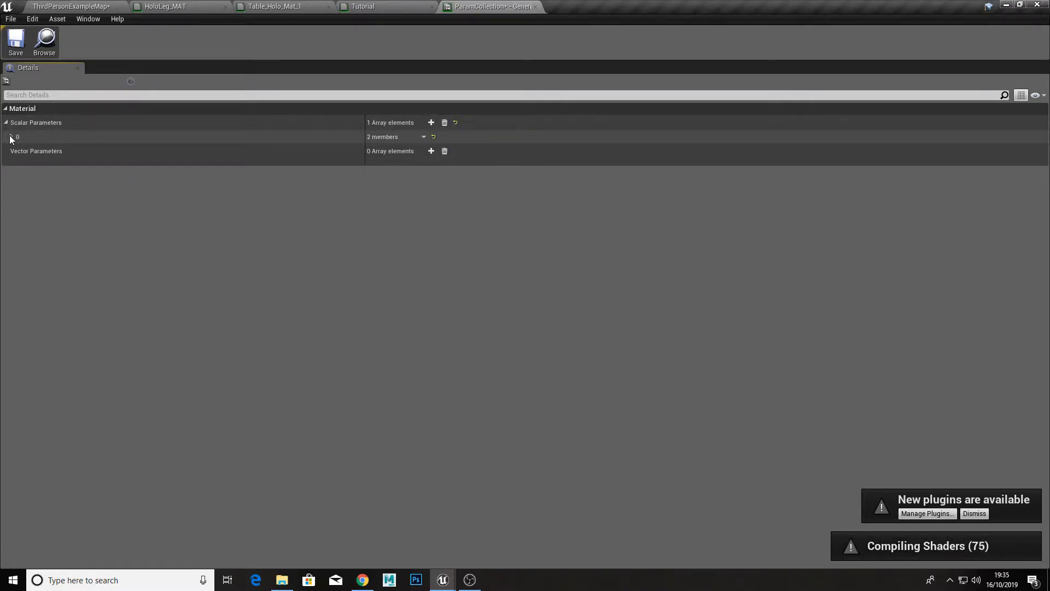
{"action": "left_click", "coordinate": [12, 137]}
{"action": "left_click", "coordinate": [403, 163]}
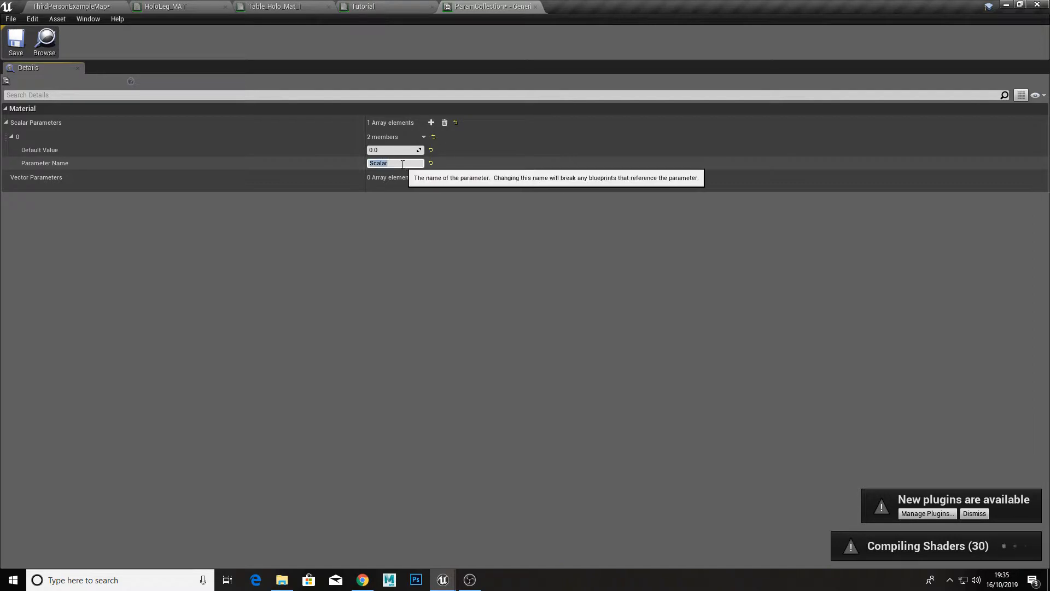
{"action": "type", "text": "HoloSweep"}
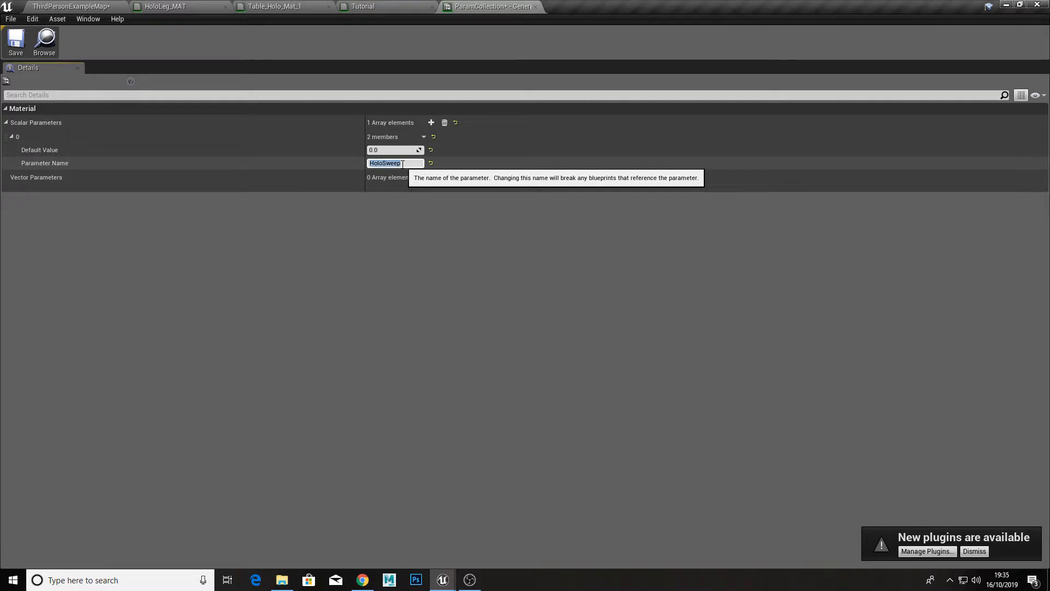
{"action": "key", "text": "Return"}
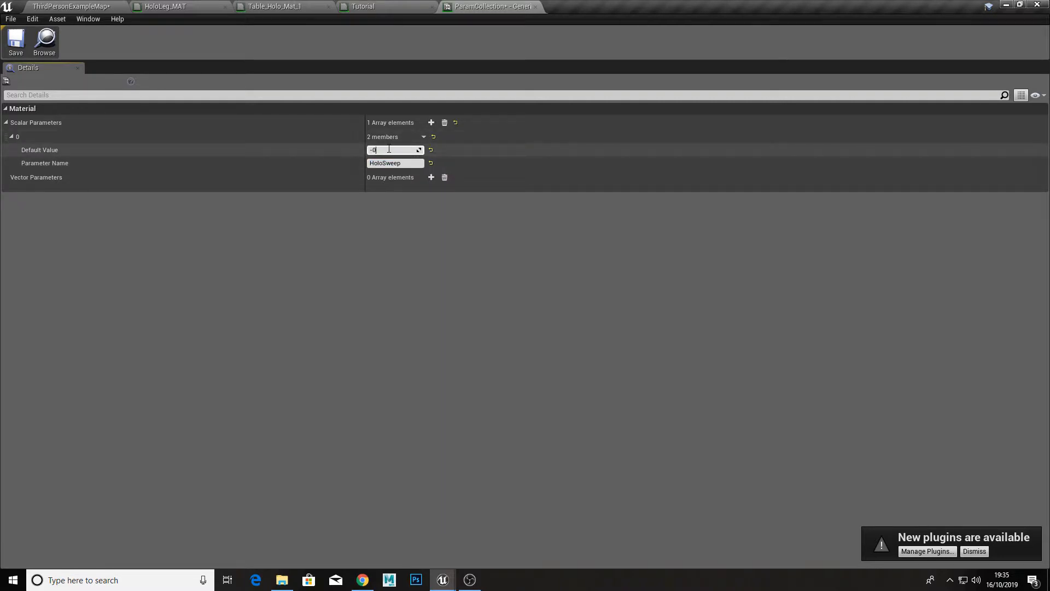
{"action": "left_click", "coordinate": [14, 44]}
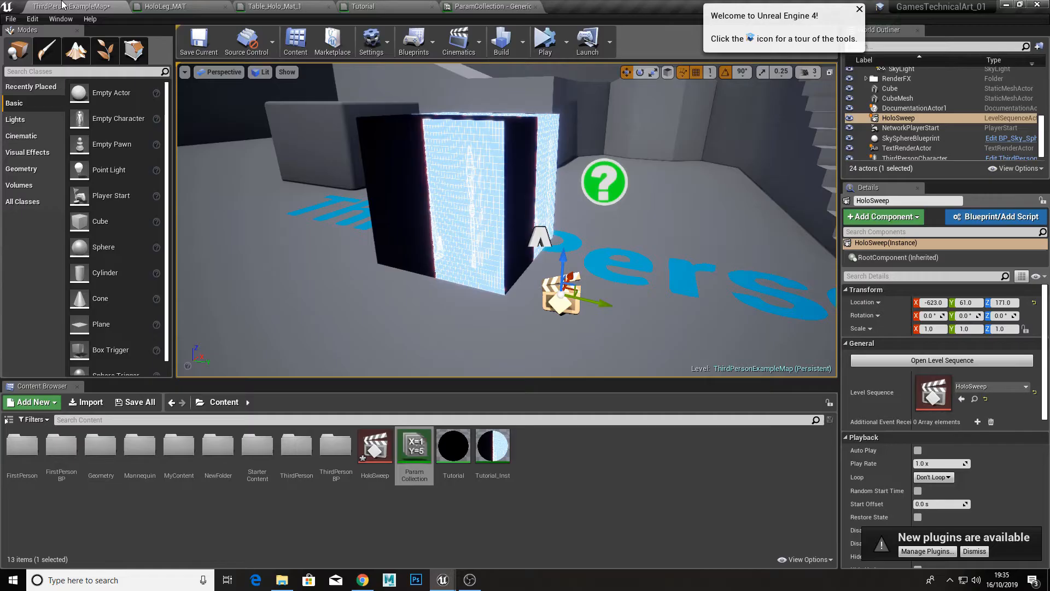
Step: Compare the Tutorial material graph with the collection's parameter, and close the ParamCollection editor to return to the graph
{"action": "left_click", "coordinate": [49, 6]}
{"action": "left_click", "coordinate": [393, 5]}
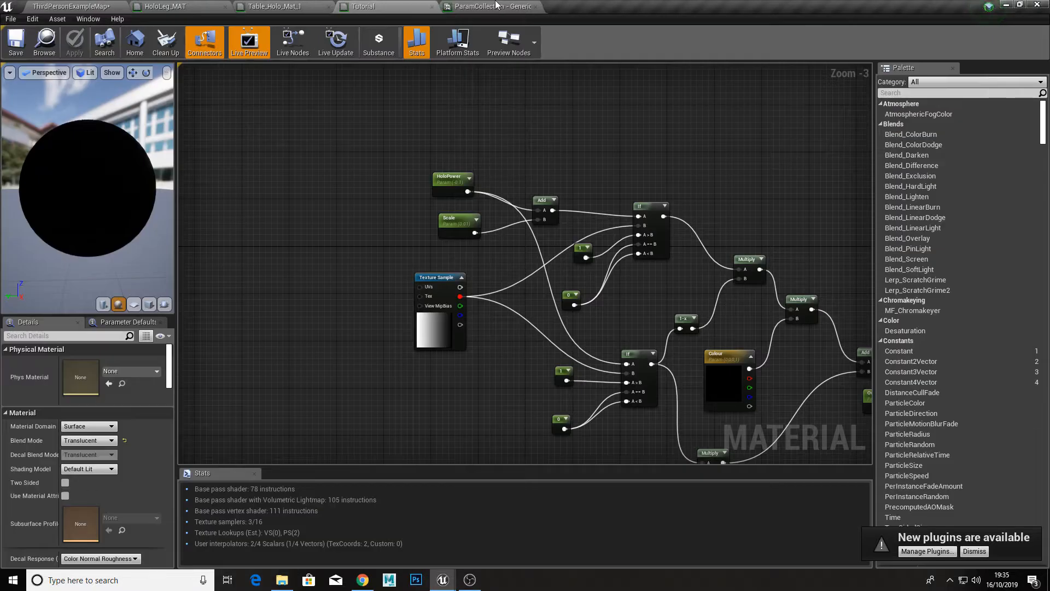
{"action": "left_click", "coordinate": [492, 6]}
{"action": "left_click", "coordinate": [387, 4]}
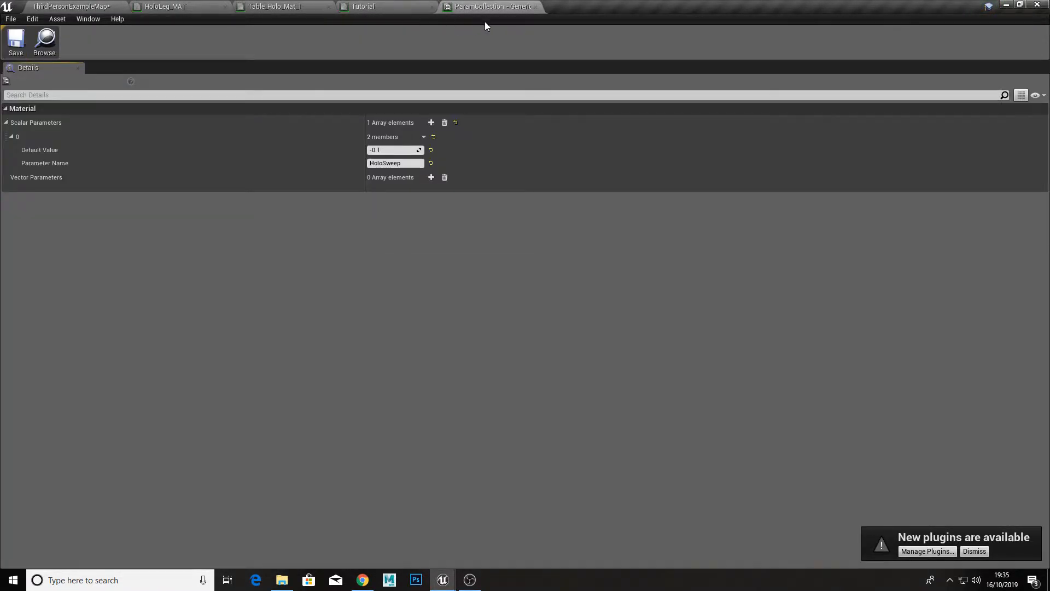
{"action": "left_click", "coordinate": [535, 7]}
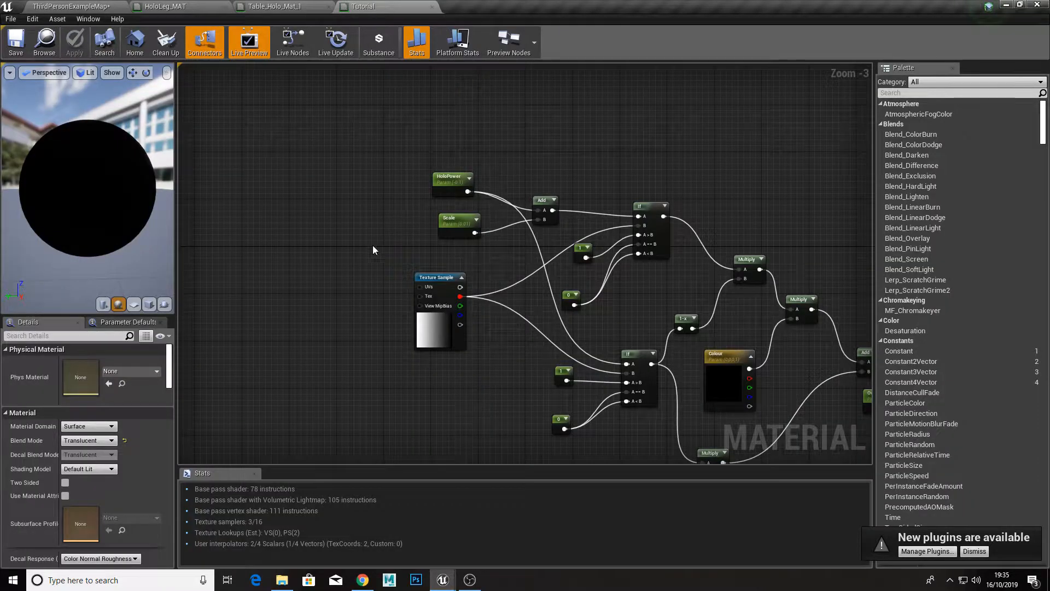
Step: Add a CollectionParameter node to the Tutorial graph near the HoloPower parameter
{"action": "right_click", "coordinate": [335, 135]}
{"action": "type", "text": "holo"}
{"action": "key", "text": "BackSpace"}
{"action": "key", "text": "BackSpace"}
{"action": "key", "text": "BackSpace"}
{"action": "key", "text": "BackSpace"}
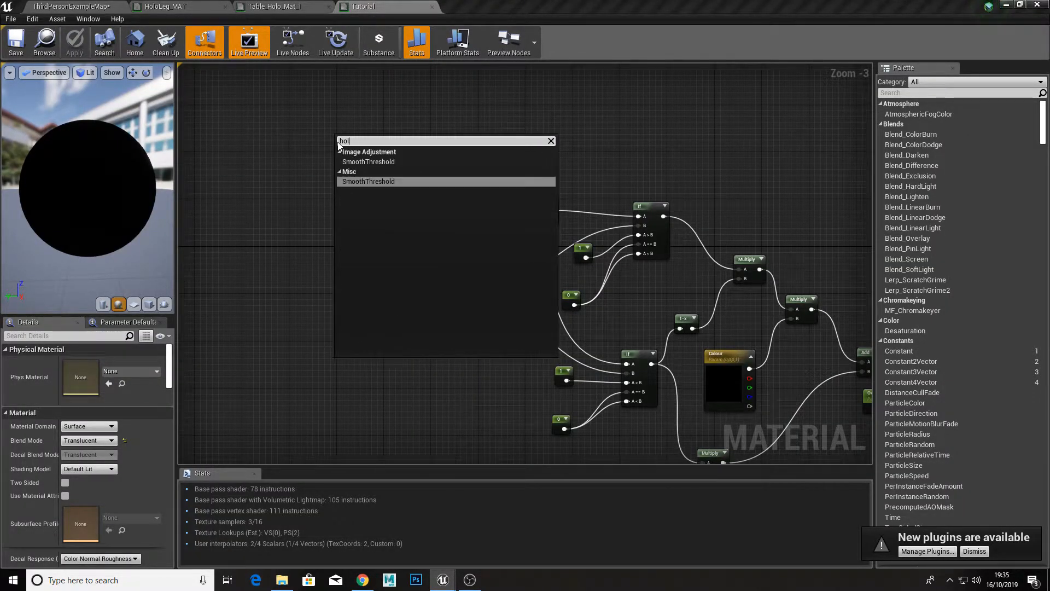
{"action": "type", "text": "col"}
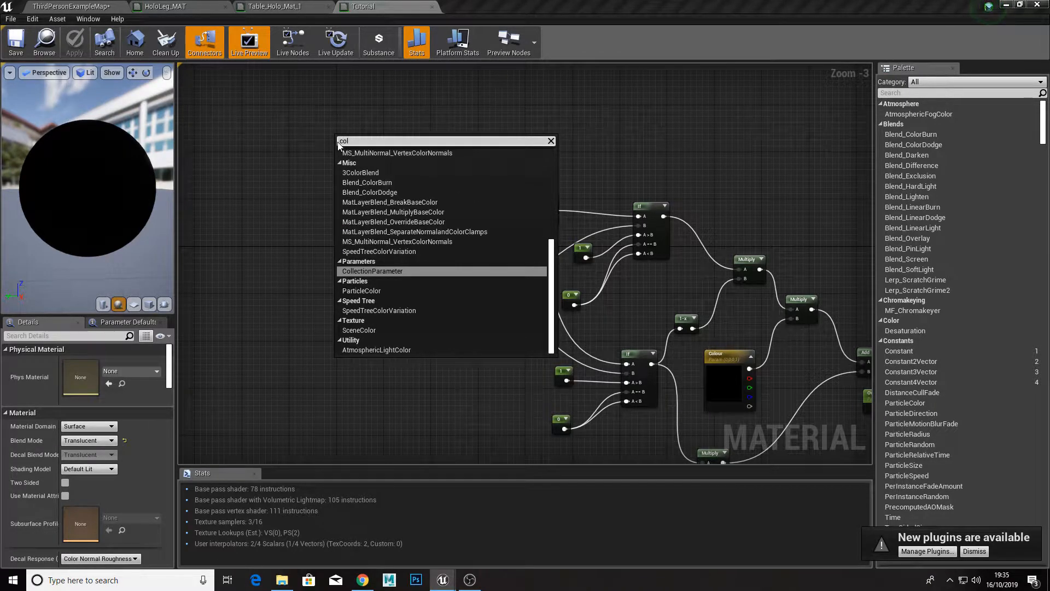
{"action": "type", "text": "lec"}
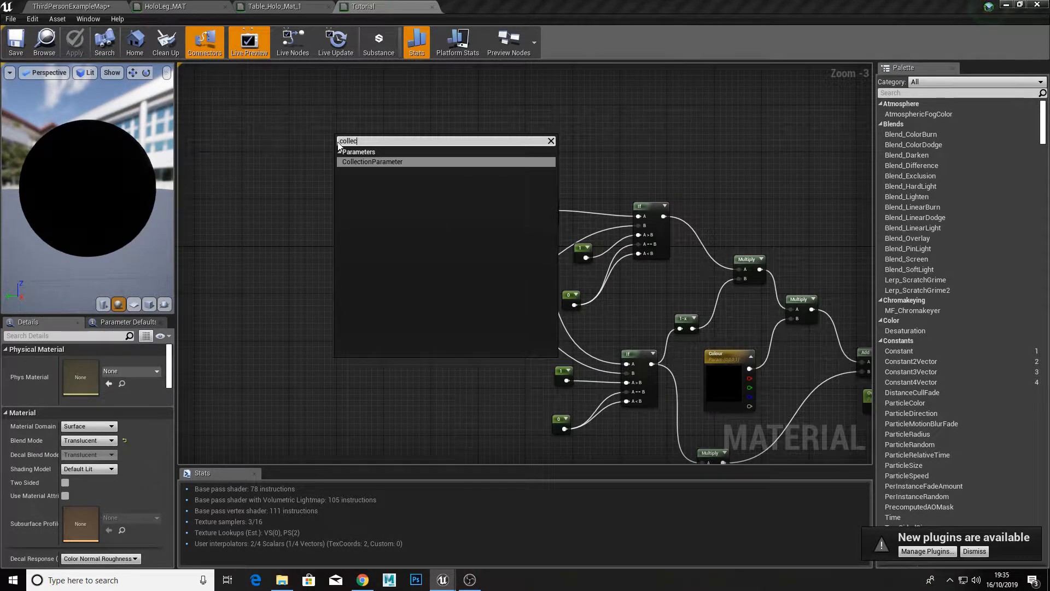
{"action": "key", "text": "Return"}
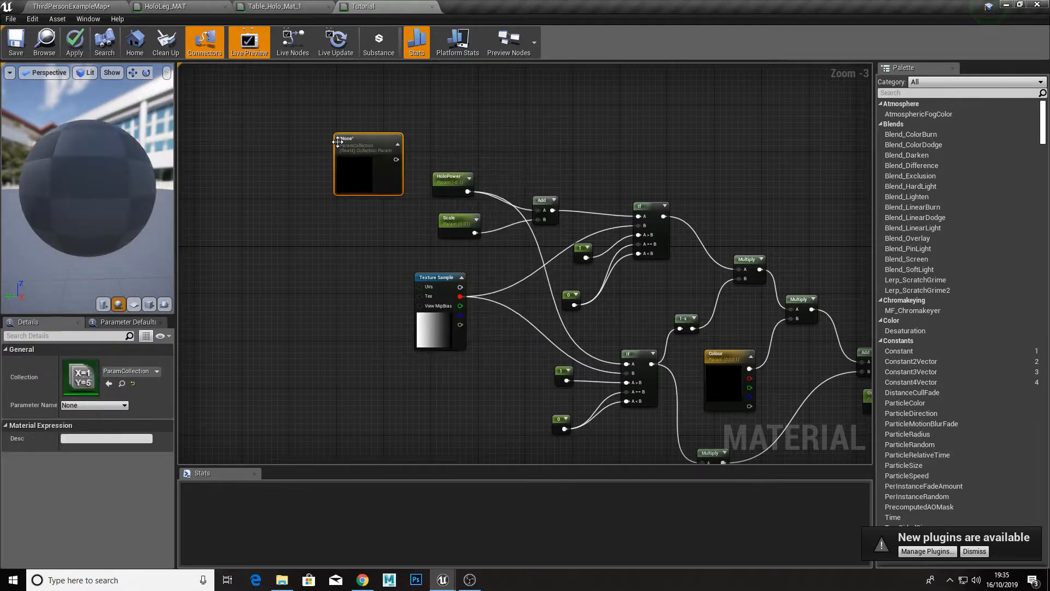
Step: Move the HoloPower node up and away from Scale, and set the collection node's parameter name to HoloSweep
{"action": "scroll", "coordinate": [390, 179], "scroll_direction": "up", "scroll_amount": 3}
{"action": "right_click_drag", "start_coordinate": [424, 194], "coordinate": [415, 178]}
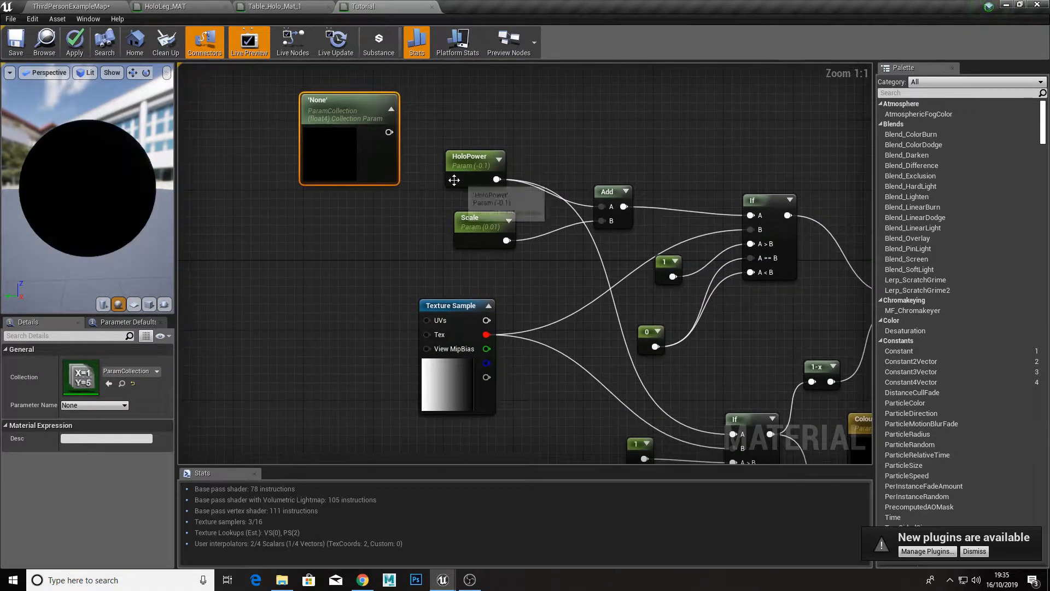
{"action": "left_click_drag", "start_coordinate": [457, 178], "coordinate": [462, 138]}
{"action": "left_click", "coordinate": [381, 147]}
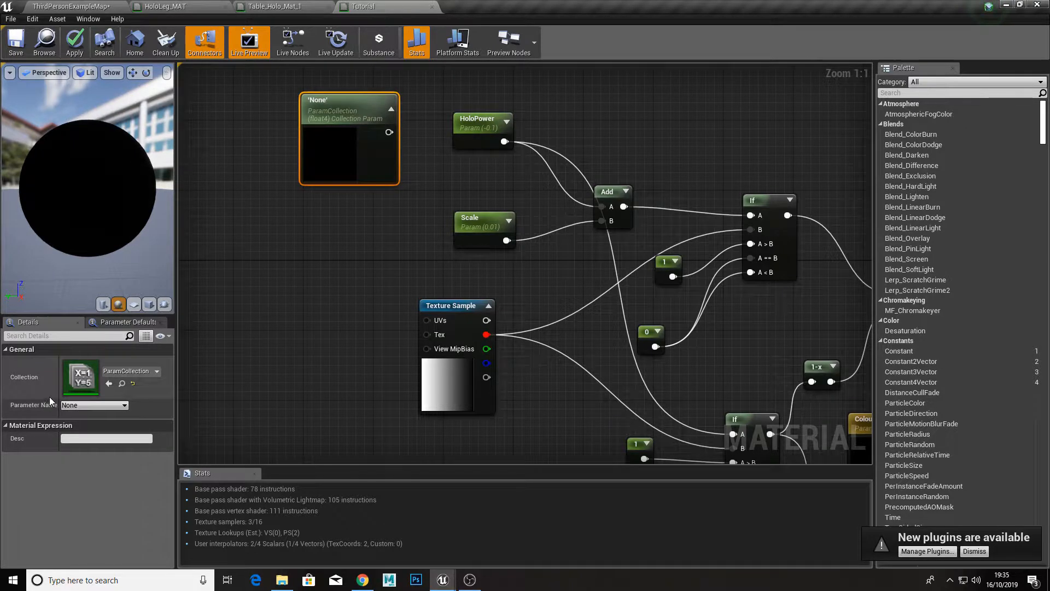
{"action": "left_click_drag", "start_coordinate": [59, 392], "coordinate": [77, 391]}
{"action": "left_click", "coordinate": [104, 405]}
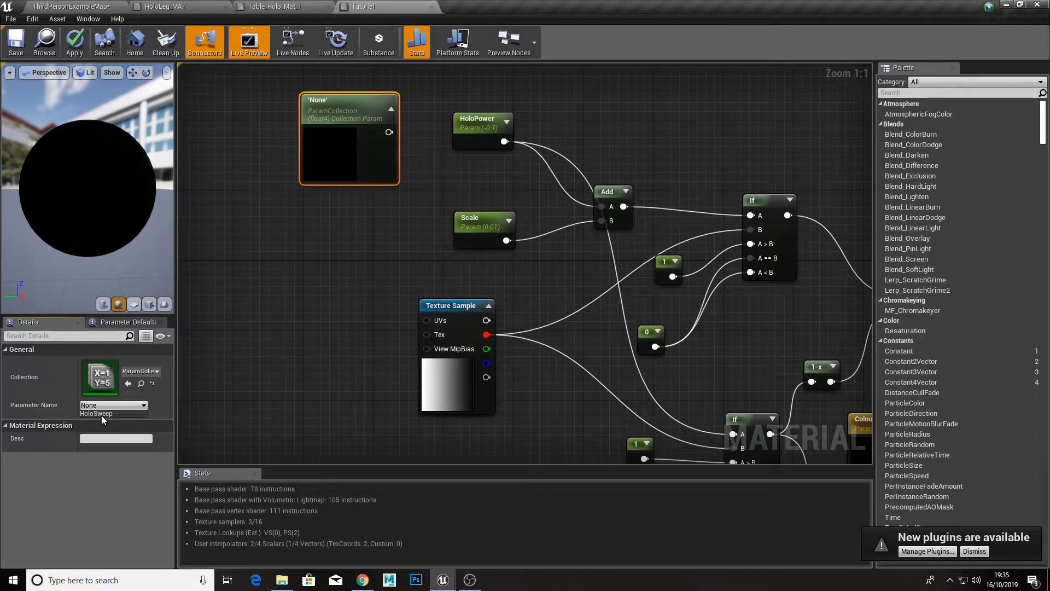
{"action": "left_click", "coordinate": [101, 415]}
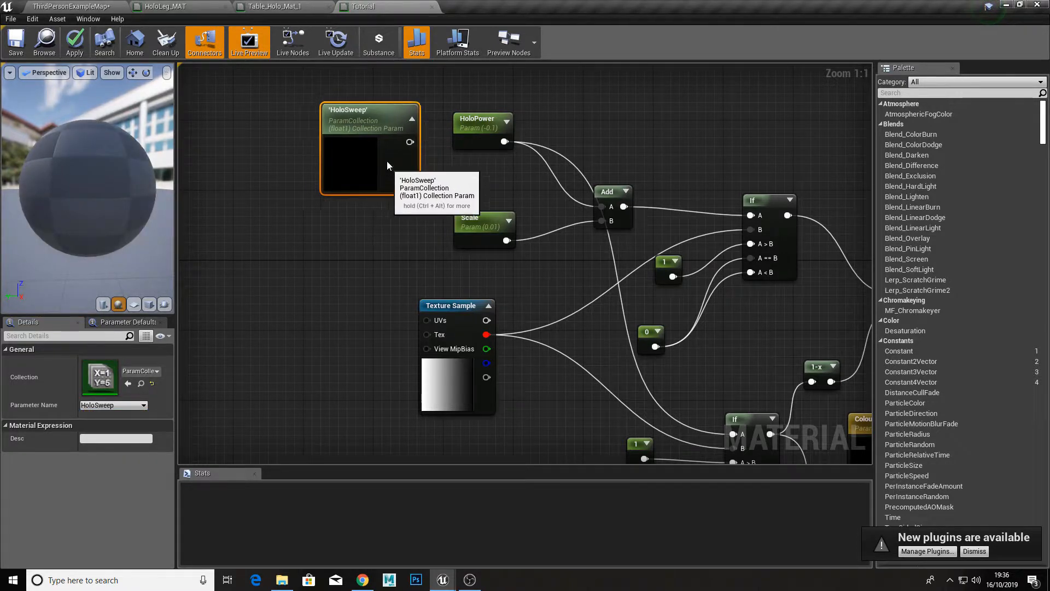
Step: Feed HoloSweep instead of HoloPower into input A of the Add and lower If nodes, and tidy both parameter nodes
{"action": "left_click_drag", "start_coordinate": [367, 155], "coordinate": [389, 130]}
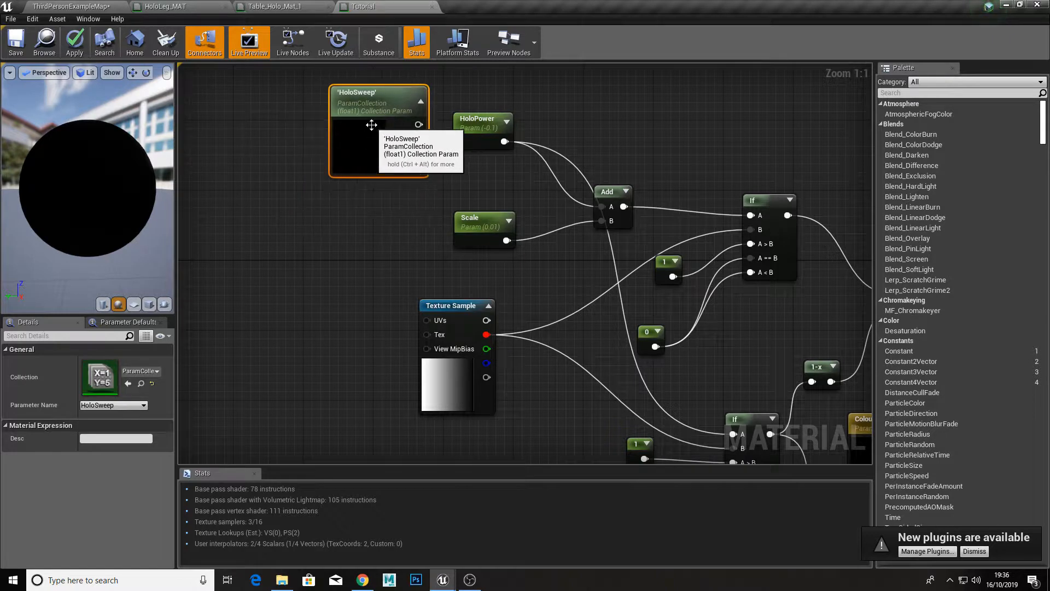
{"action": "right_click_drag", "start_coordinate": [388, 130], "coordinate": [316, 132]}
{"action": "left_click_drag", "start_coordinate": [394, 138], "coordinate": [529, 203]}
{"action": "left_click_drag", "start_coordinate": [339, 122], "coordinate": [661, 432]}
{"action": "left_click_drag", "start_coordinate": [328, 167], "coordinate": [354, 210]}
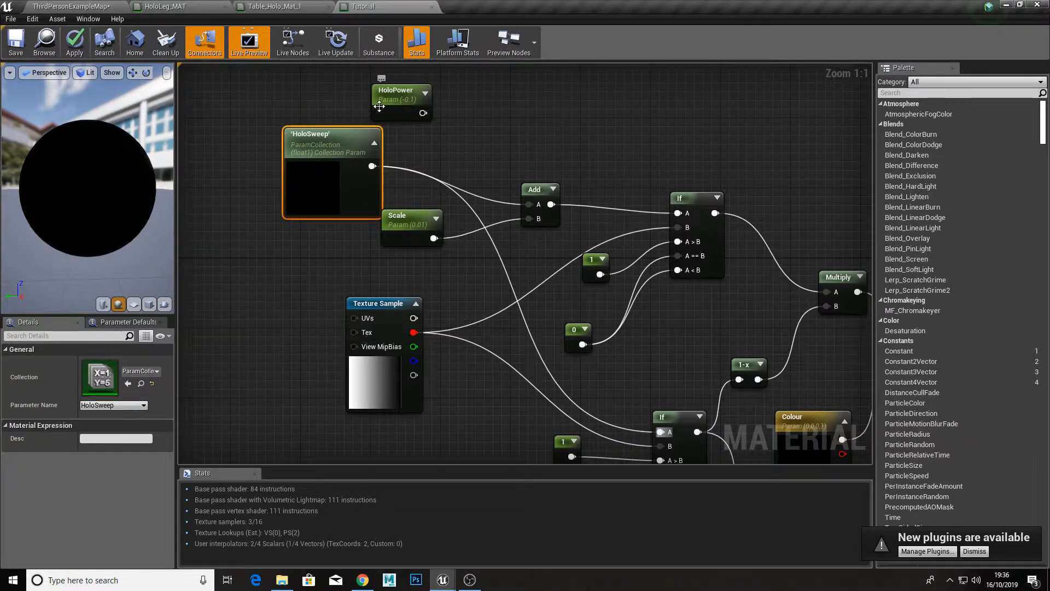
{"action": "left_click_drag", "start_coordinate": [391, 101], "coordinate": [374, 77]}
{"action": "left_click_drag", "start_coordinate": [345, 169], "coordinate": [414, 179]}
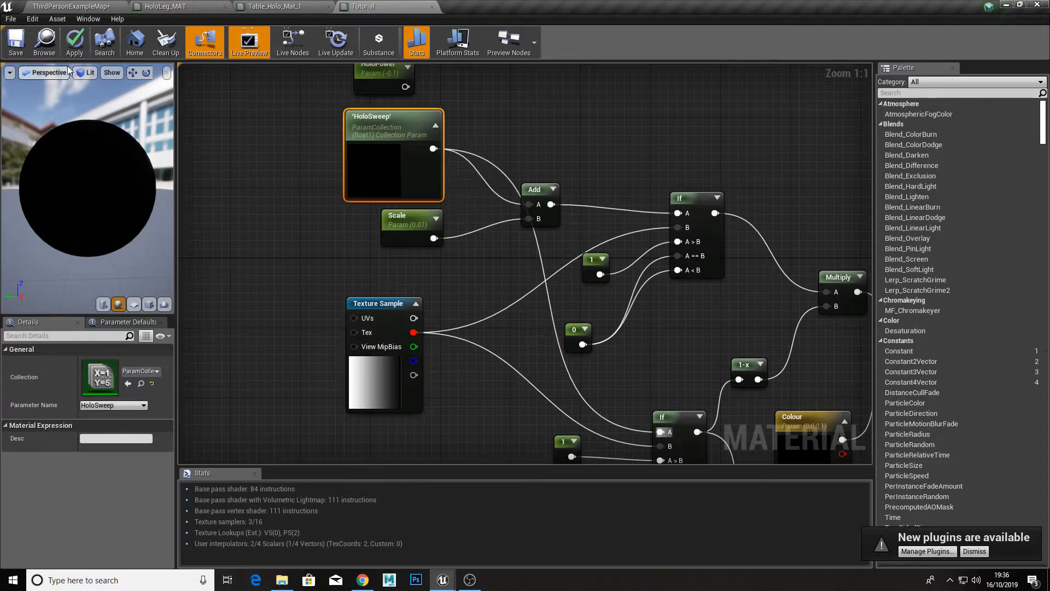
Step: Apply and save the Tutorial material changes, and return to the ThirdPersonExampleMap level
{"action": "left_click", "coordinate": [75, 44]}
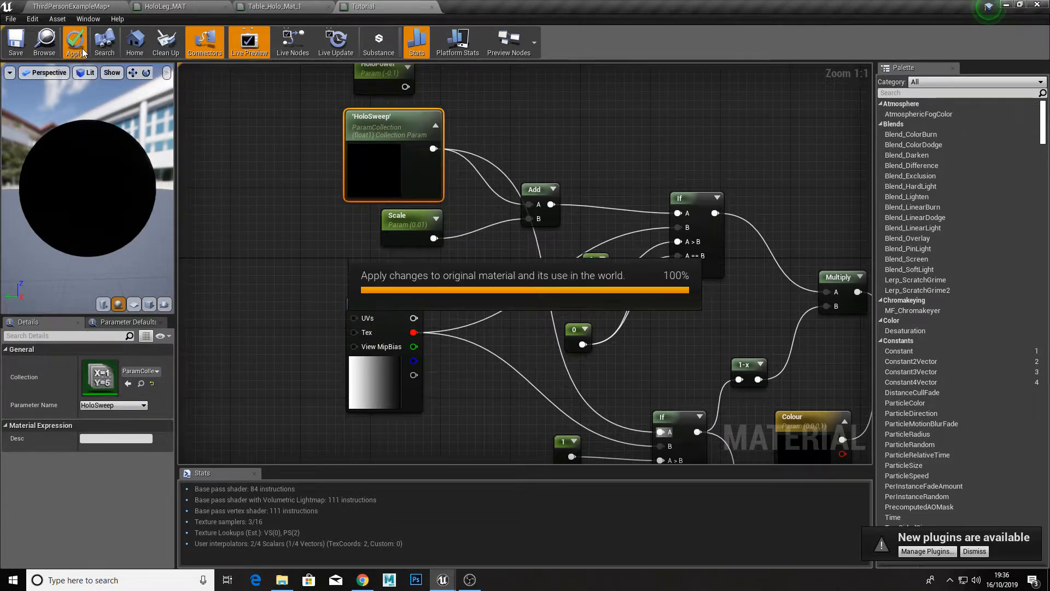
{"action": "left_click", "coordinate": [17, 45]}
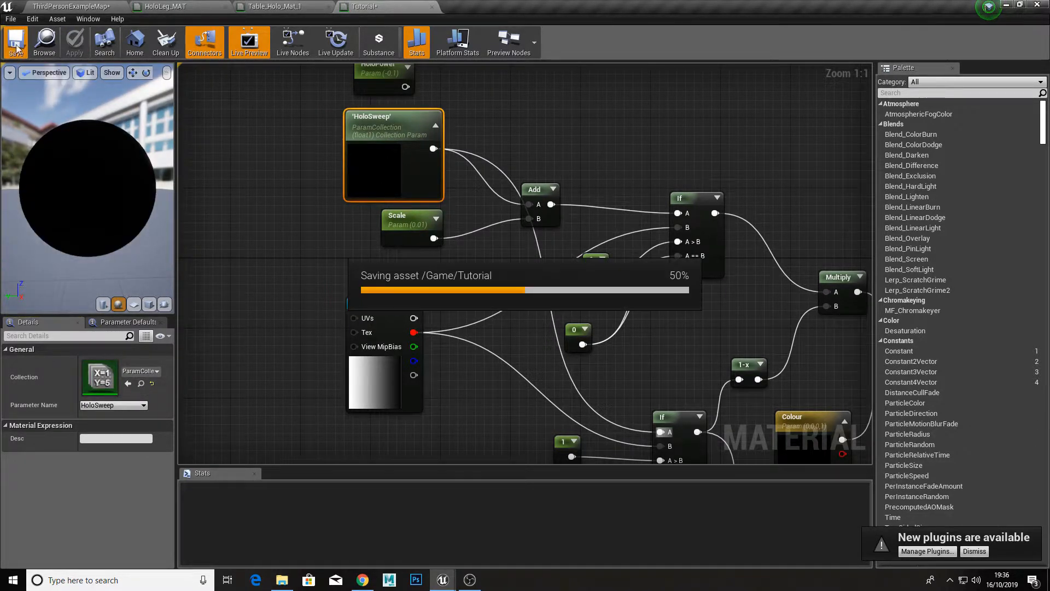
{"action": "left_click", "coordinate": [81, 6]}
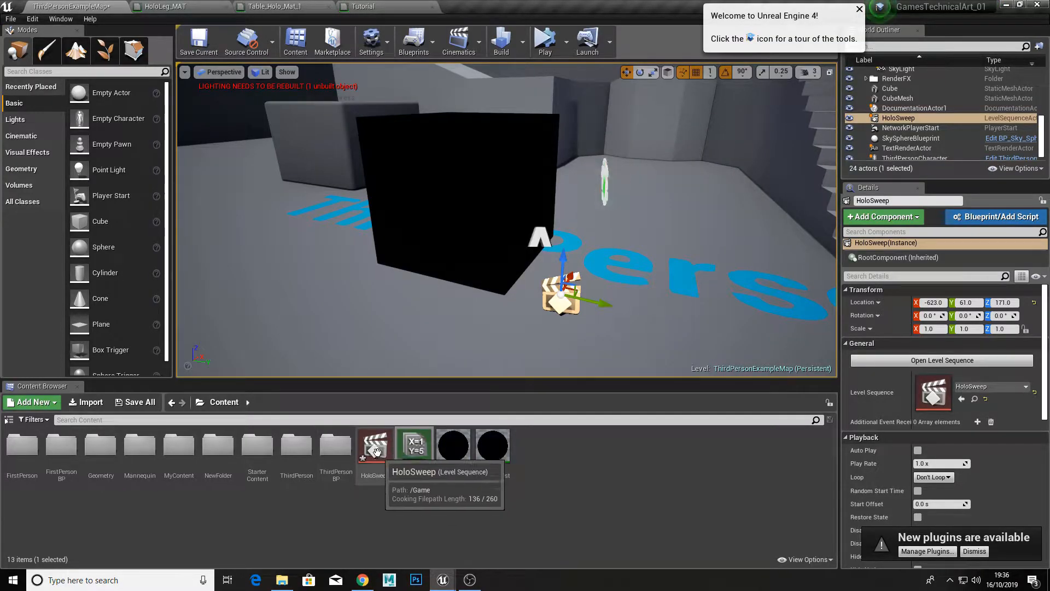
Step: Open the HoloSweep level sequence and add a ParamCollection material parameter track with the HoloSweep scalar parameter
{"action": "double_click", "coordinate": [375, 449]}
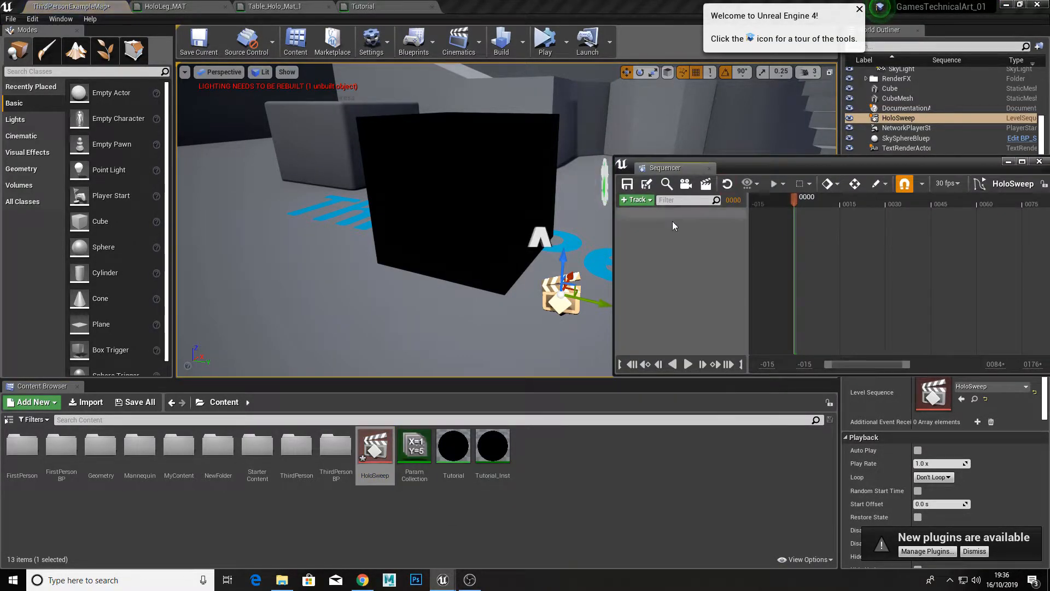
{"action": "left_click", "coordinate": [637, 201]}
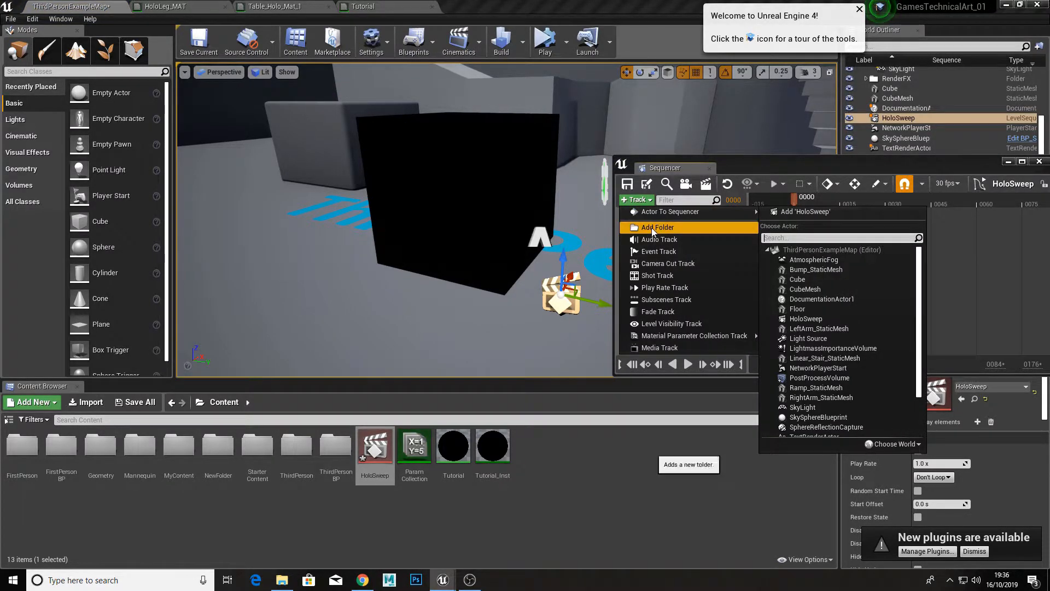
{"action": "mouse_move", "coordinate": [685, 339]}
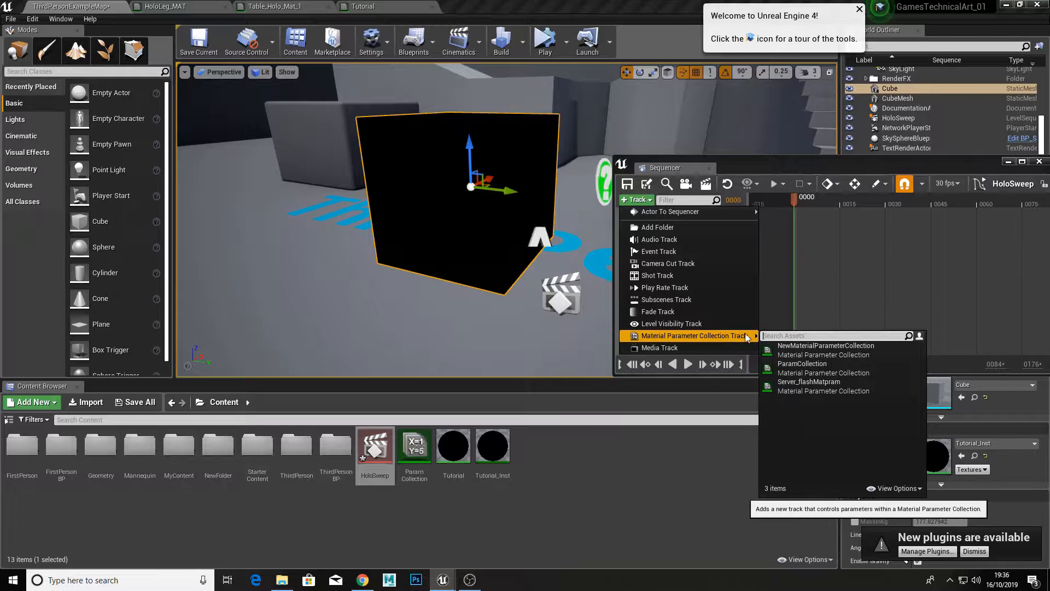
{"action": "left_click", "coordinate": [793, 367]}
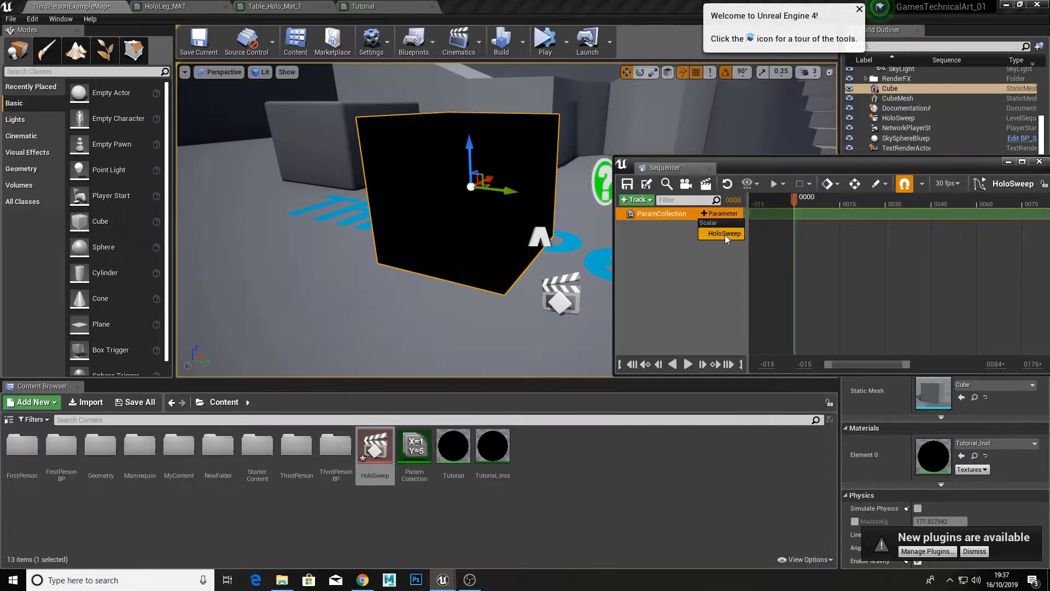
{"action": "left_click", "coordinate": [724, 234]}
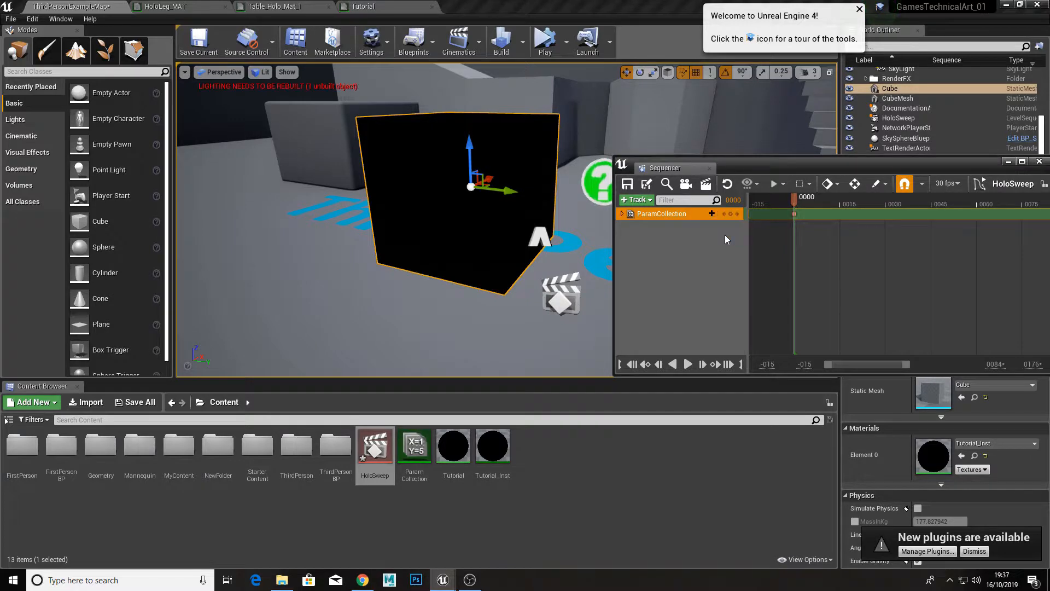
Step: Key the HoloSweep parameter at -0.1 on frame 45 and at 1.0 on frame 90
{"action": "left_click", "coordinate": [796, 214]}
{"action": "left_click", "coordinate": [623, 214]}
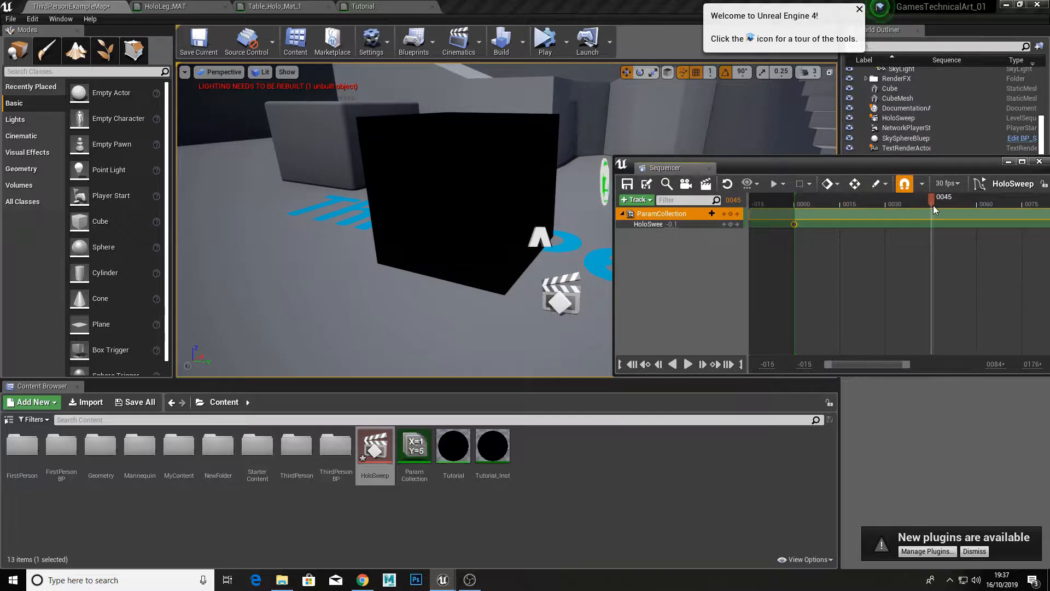
{"action": "left_click", "coordinate": [731, 224]}
{"action": "right_click_drag", "start_coordinate": [929, 266], "coordinate": [742, 271]}
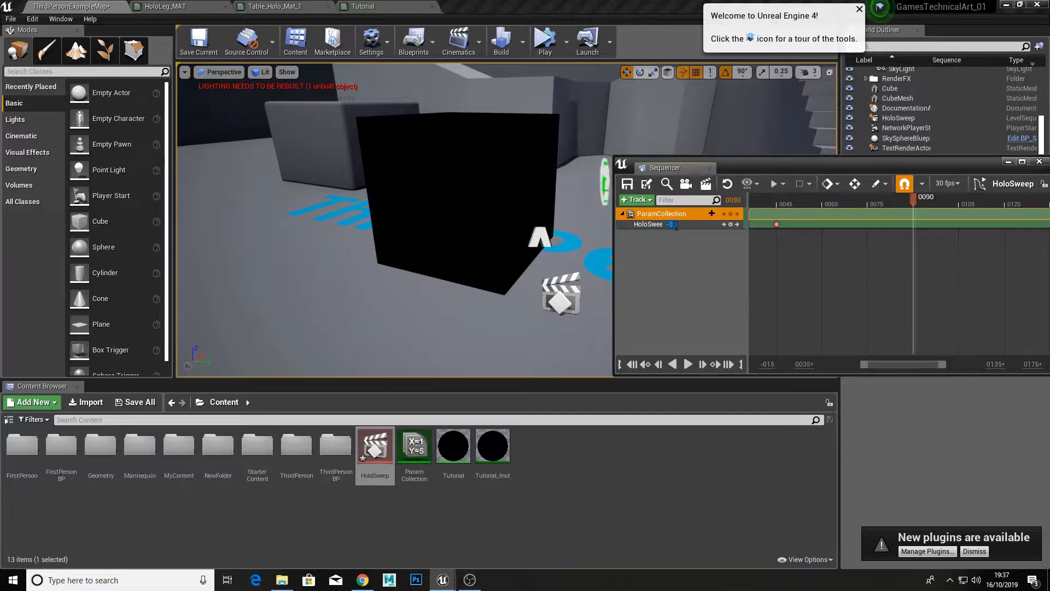
{"action": "key", "text": "Return"}
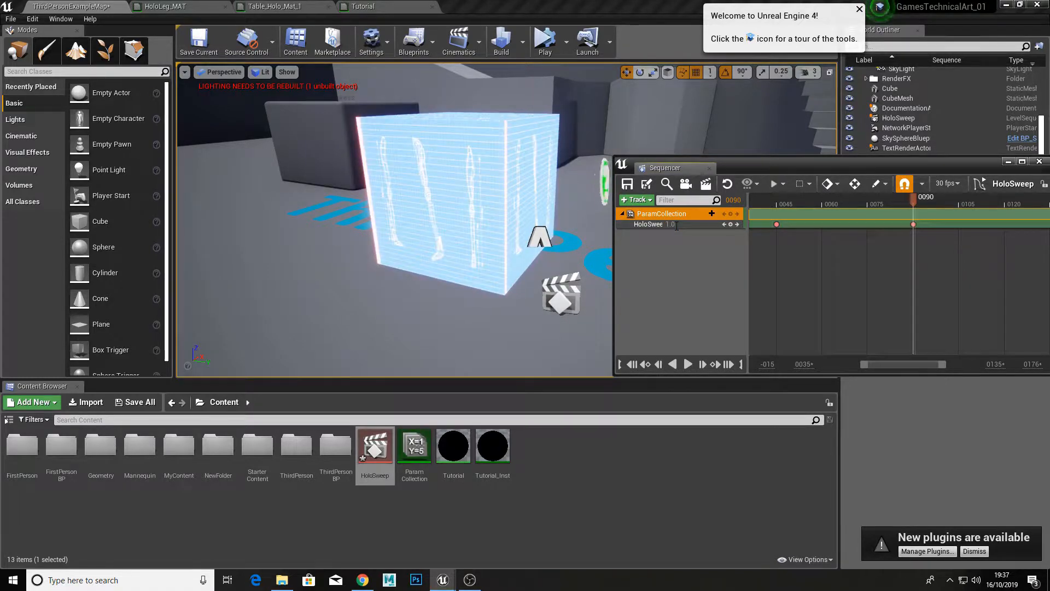
Step: Scrub the timeline back to frame 65 to preview the sweep on the cube, and save the HoloSweep sequence
{"action": "left_click_drag", "start_coordinate": [918, 204], "coordinate": [837, 216]}
{"action": "left_click", "coordinate": [628, 186]}
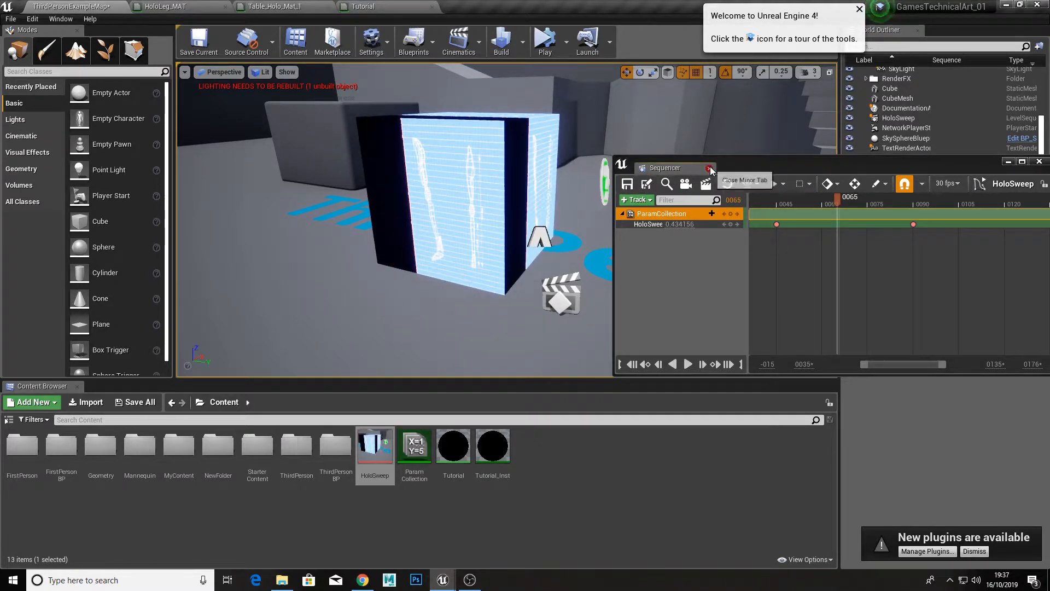
Step: Close the sequence editor and enable Auto Play on the HoloSweep level sequence actor
{"action": "left_click", "coordinate": [709, 168]}
{"action": "left_click", "coordinate": [561, 295]}
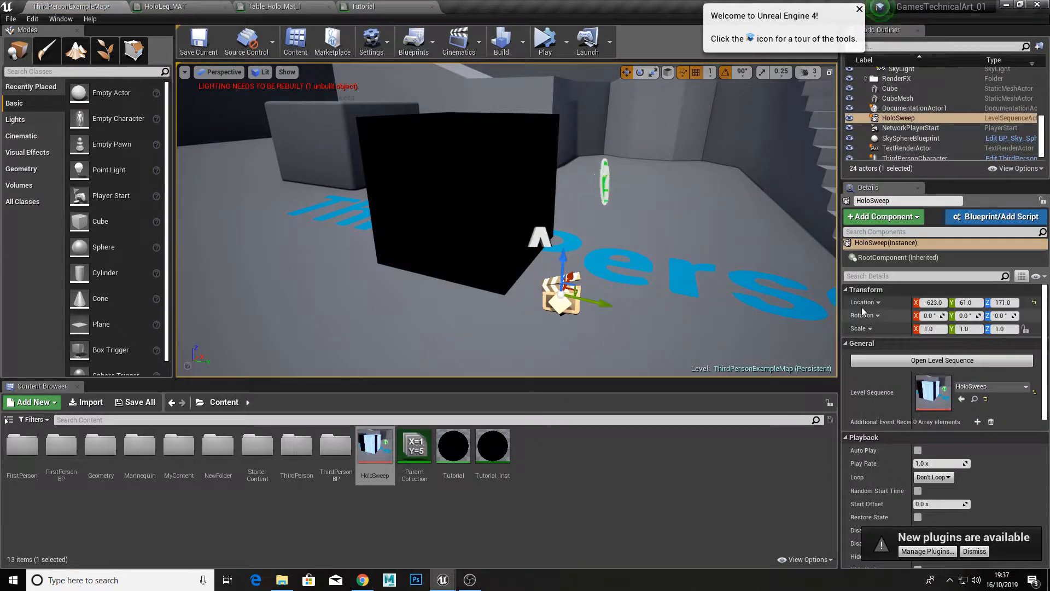
{"action": "scroll", "coordinate": [921, 424], "scroll_direction": "down", "scroll_amount": 1}
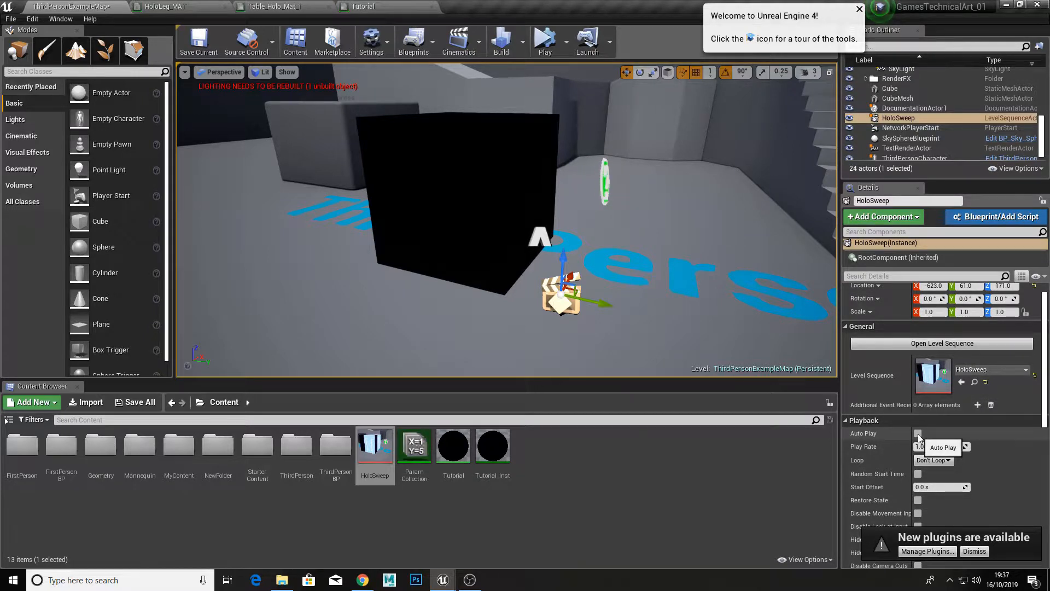
{"action": "left_click", "coordinate": [918, 434]}
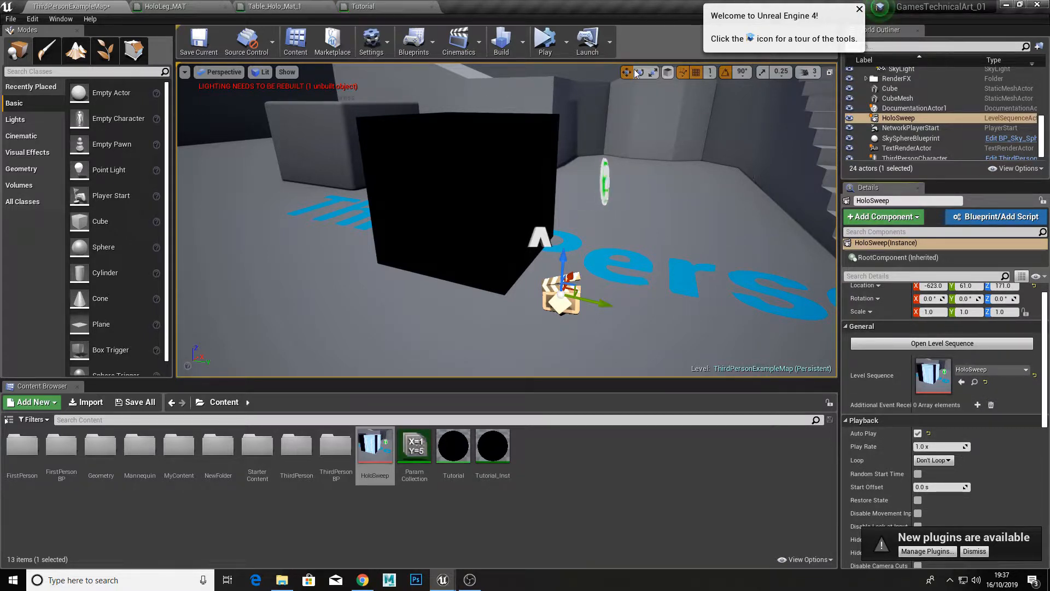
Step: Simulate the level twice to watch the HoloSweep sequence play on the cube, stopping the simulation each time
{"action": "left_click", "coordinate": [545, 49]}
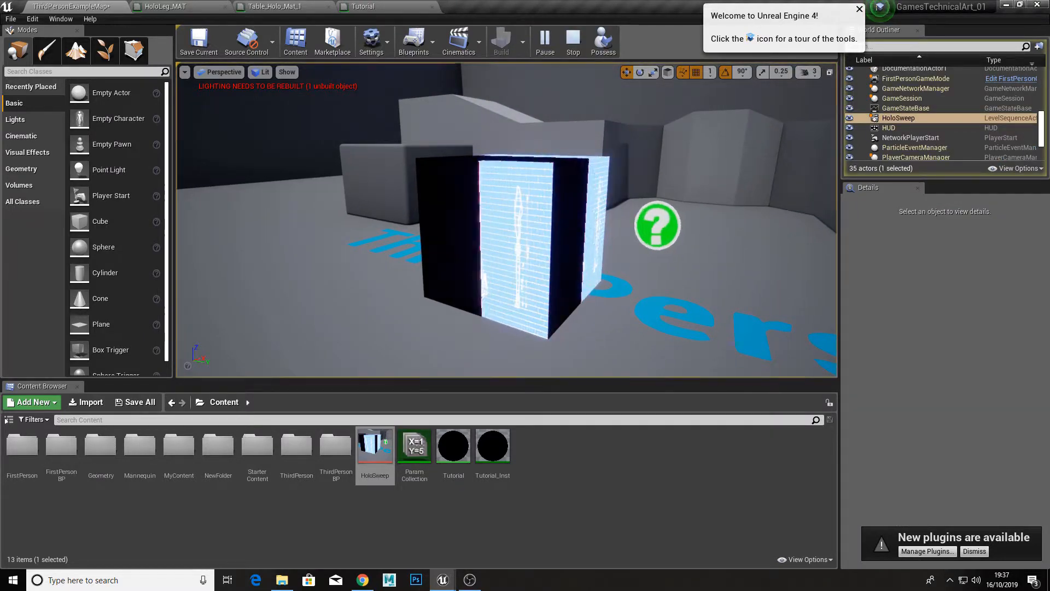
{"action": "mouse_move", "coordinate": [591, 183]}
{"action": "right_mouse_down"}
{"action": "mouse_move", "coordinate": [558, 189]}
{"action": "mouse_move", "coordinate": [591, 183]}
{"action": "right_mouse_up"}
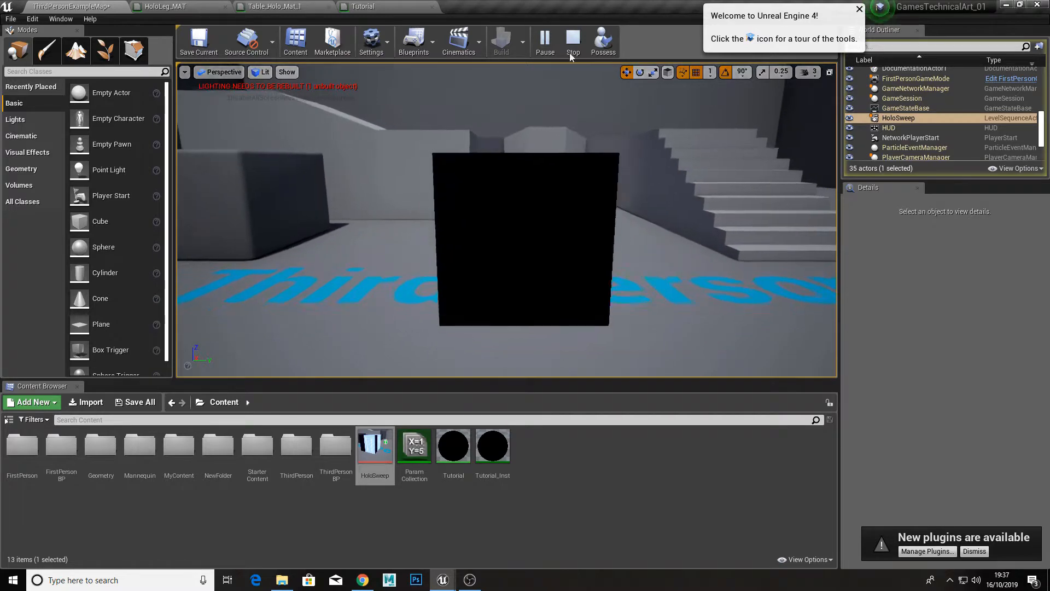
{"action": "left_click", "coordinate": [572, 48]}
{"action": "left_click", "coordinate": [630, 300]}
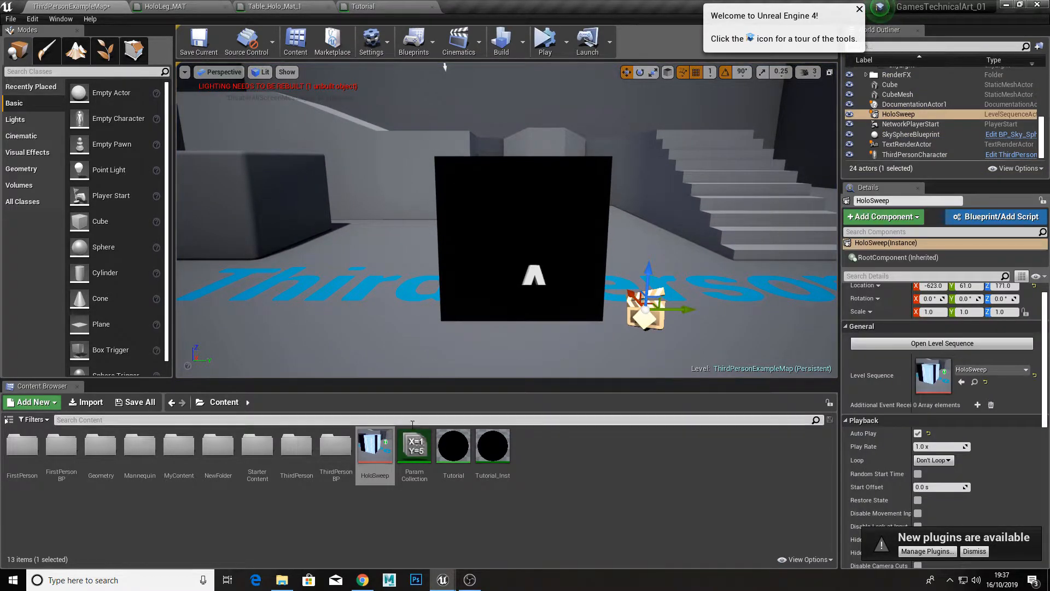
{"action": "left_click", "coordinate": [545, 43]}
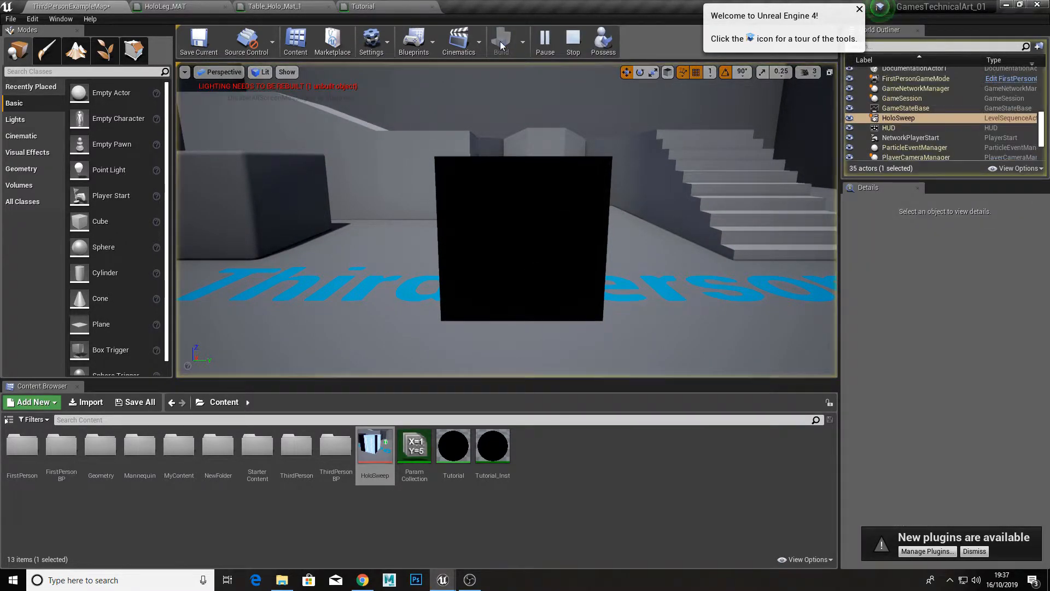
{"action": "left_click", "coordinate": [572, 45]}
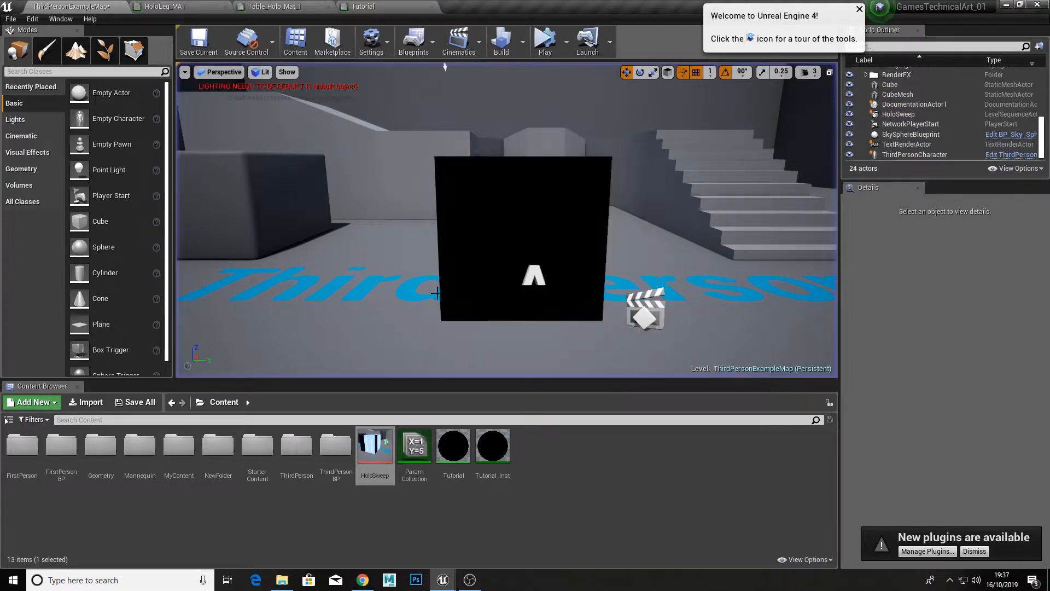
Step: Set the When Finished option of the HoloSweep sequence's parameter section to Keep State, save the sequence and close it
{"action": "left_click", "coordinate": [641, 310]}
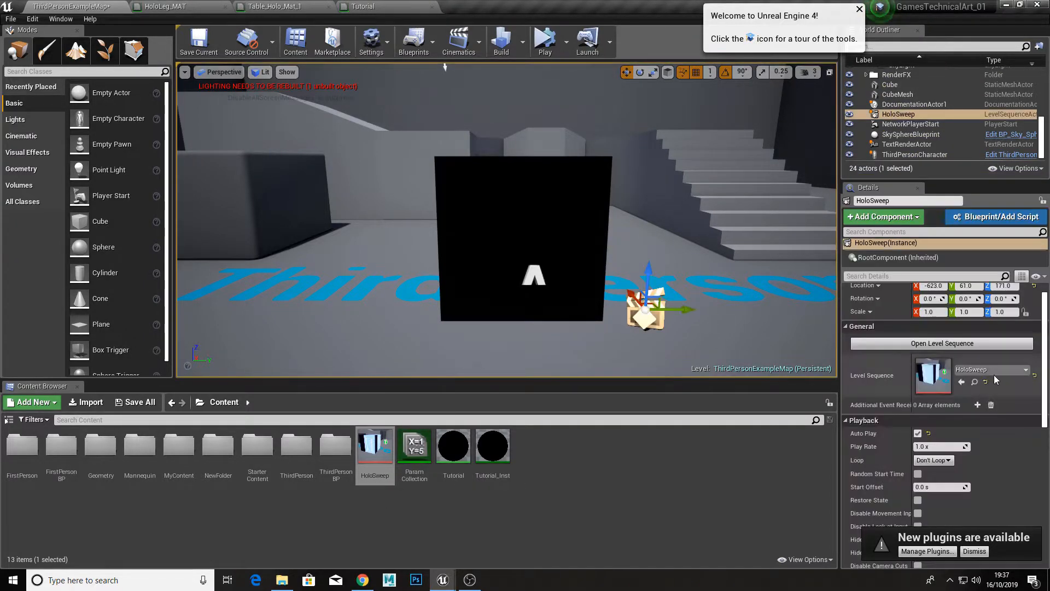
{"action": "left_click", "coordinate": [955, 346]}
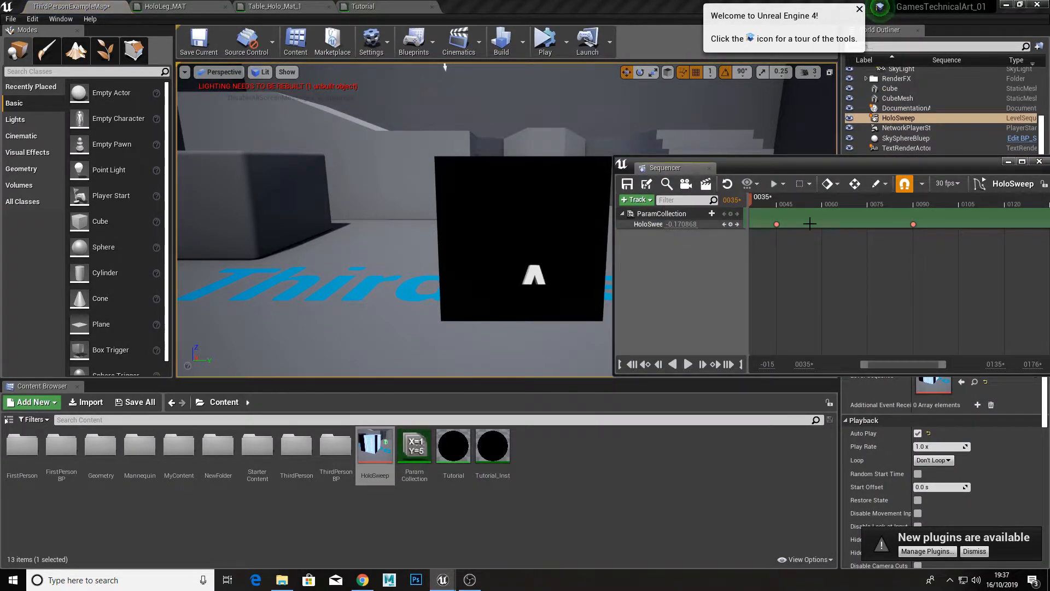
{"action": "right_click", "coordinate": [813, 225]}
{"action": "mouse_move", "coordinate": [832, 231]}
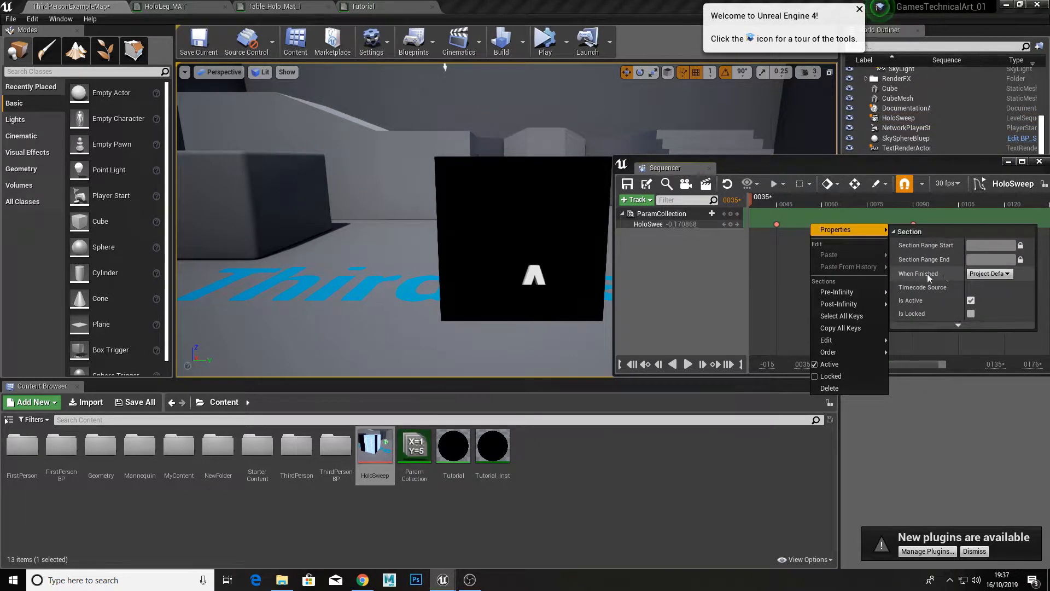
{"action": "left_click", "coordinate": [980, 274]}
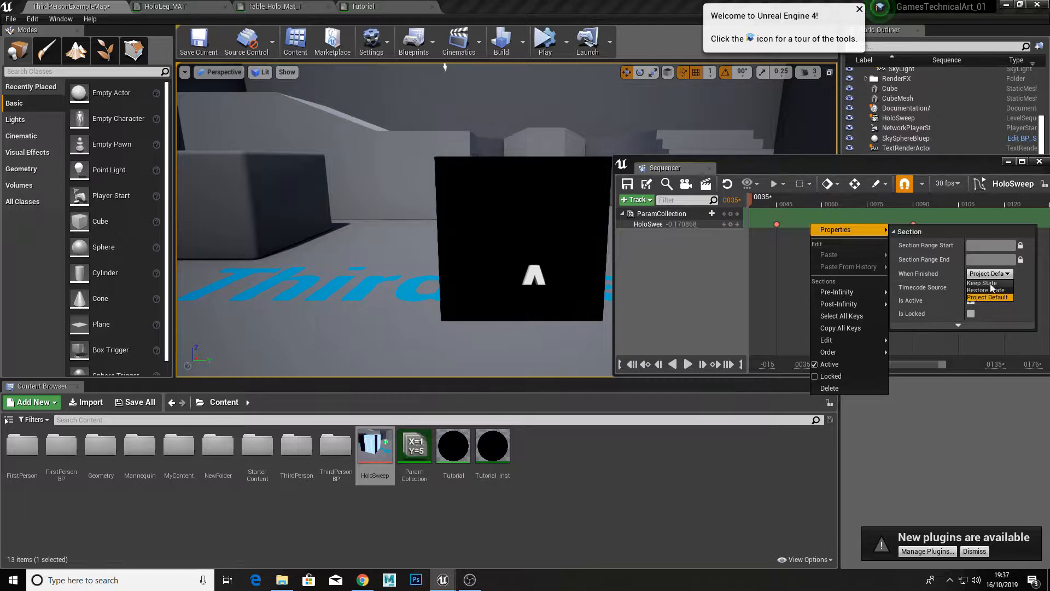
{"action": "left_click", "coordinate": [983, 283]}
{"action": "left_click", "coordinate": [630, 189]}
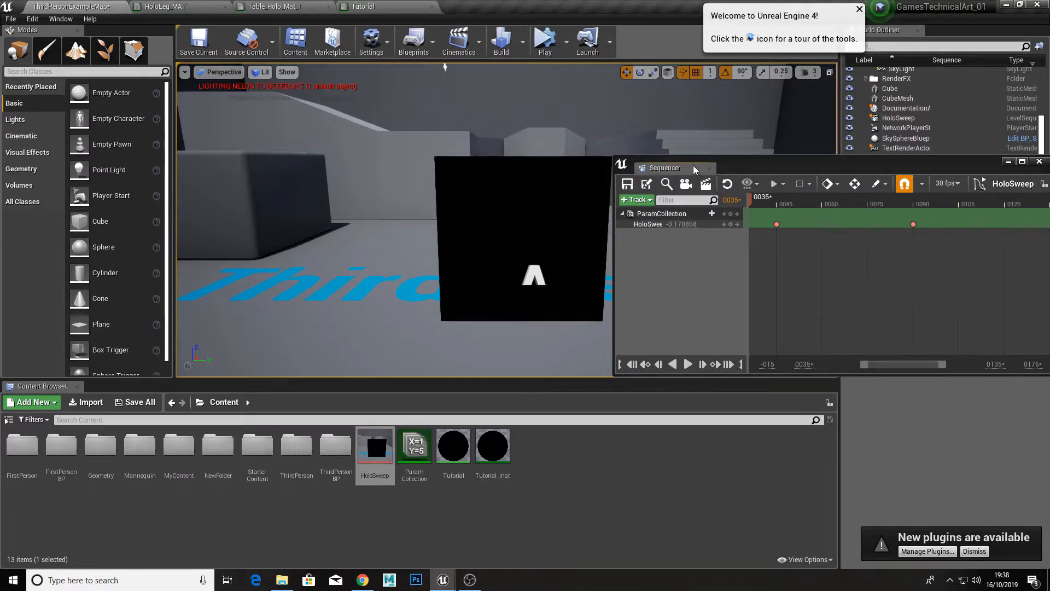
{"action": "left_click", "coordinate": [710, 169]}
Step: Simulate the level and fly around the cube to inspect the finished sweep, and stop the simulation
{"action": "left_click", "coordinate": [549, 45]}
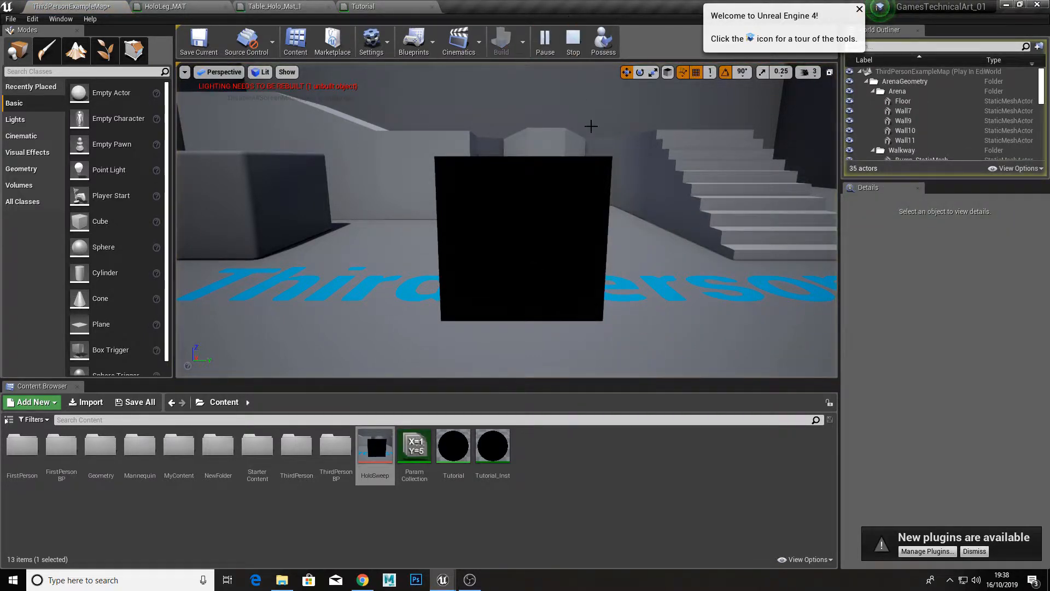
{"action": "right_click_drag", "start_coordinate": [591, 125], "coordinate": [648, 155]}
{"action": "key", "text": "w"}
{"action": "key", "text": "s"}
{"action": "key", "text": "a"}
{"action": "key", "text": "w"}
{"action": "key", "text": "d"}
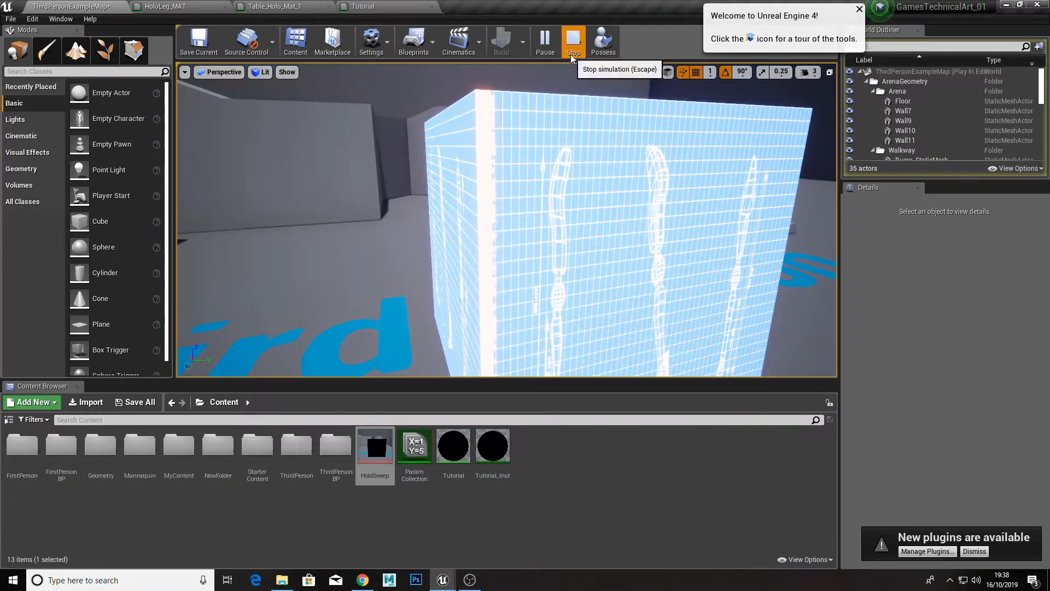
{"action": "left_click", "coordinate": [573, 43]}
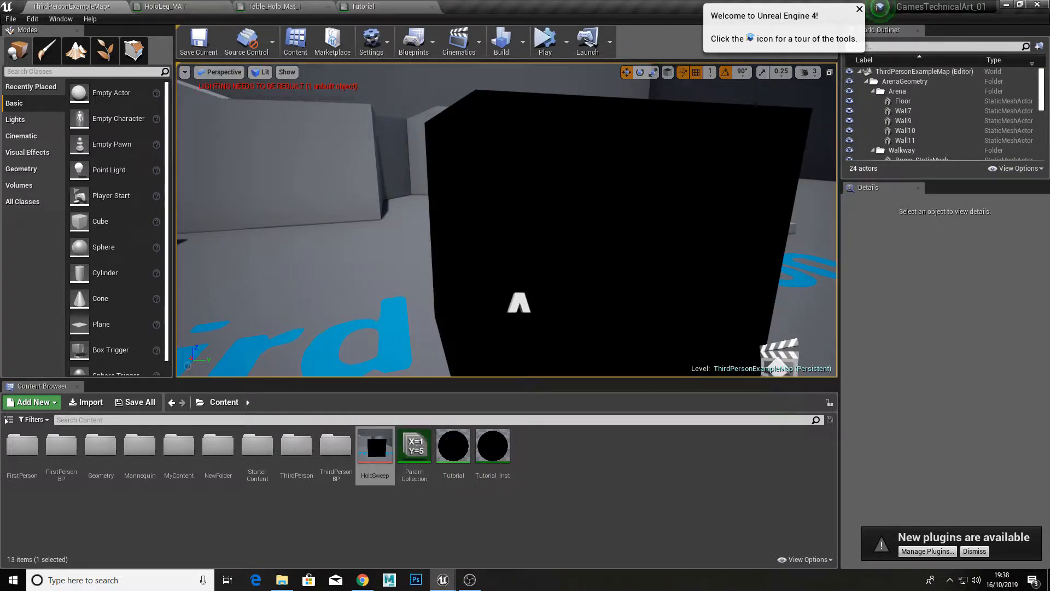
Step: Set the HoloSweep parameter key at frame 90 to 1.2 and close the sequence editor
{"action": "double_click", "coordinate": [776, 358]}
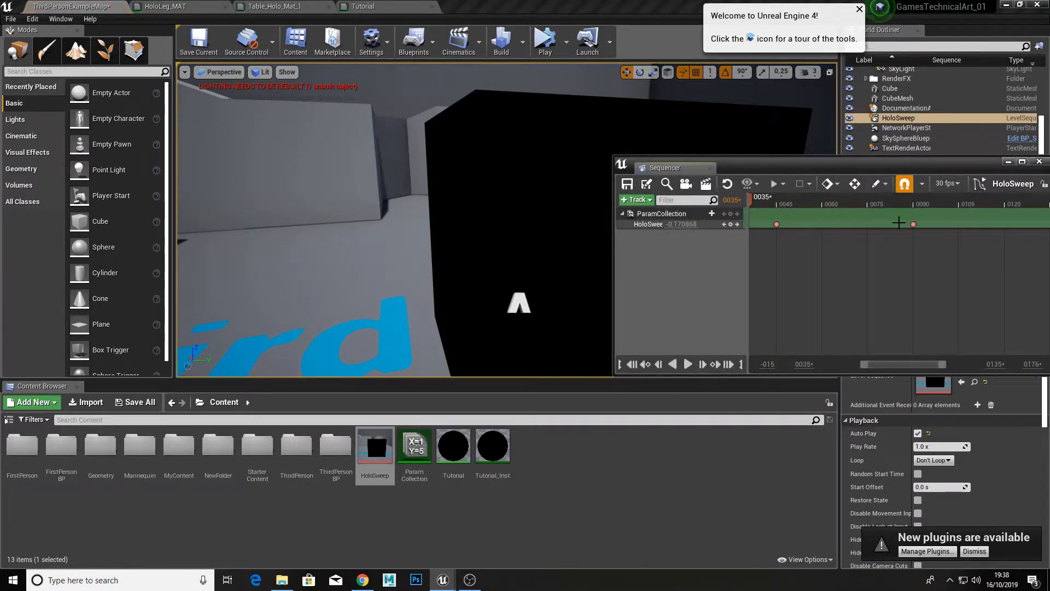
{"action": "left_click", "coordinate": [913, 225]}
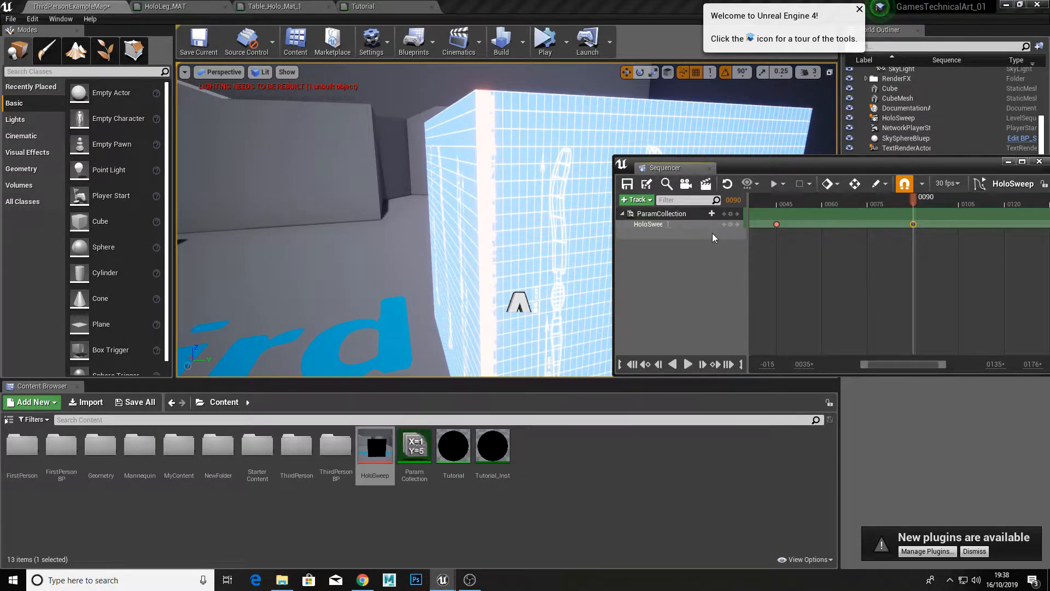
{"action": "type", "text": ".2"}
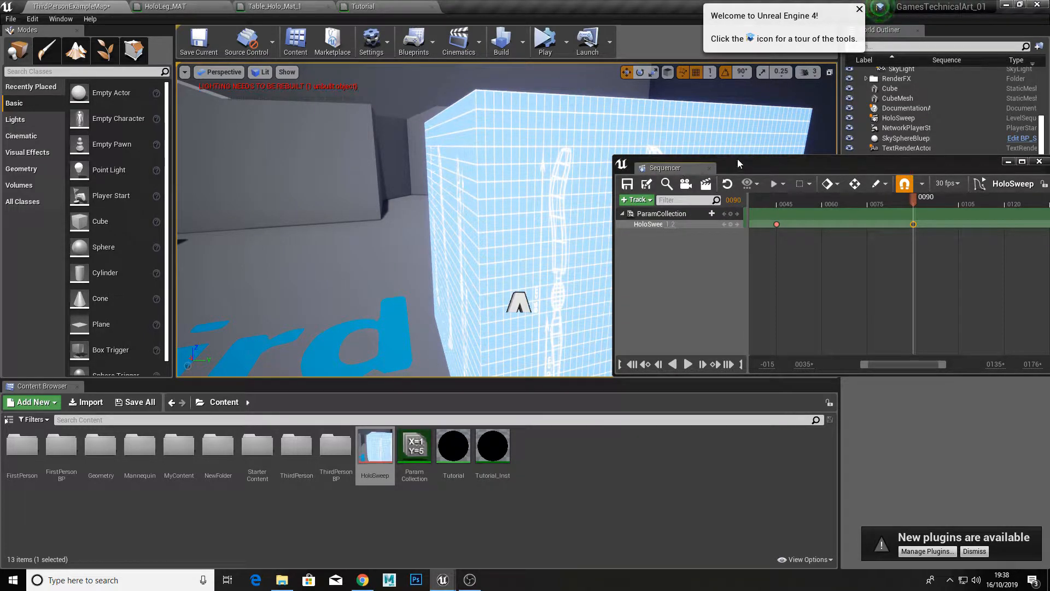
{"action": "left_click", "coordinate": [710, 168]}
Step: Simulate the level to check the extended sweep, stop it, and select the cube
{"action": "left_click", "coordinate": [545, 41]}
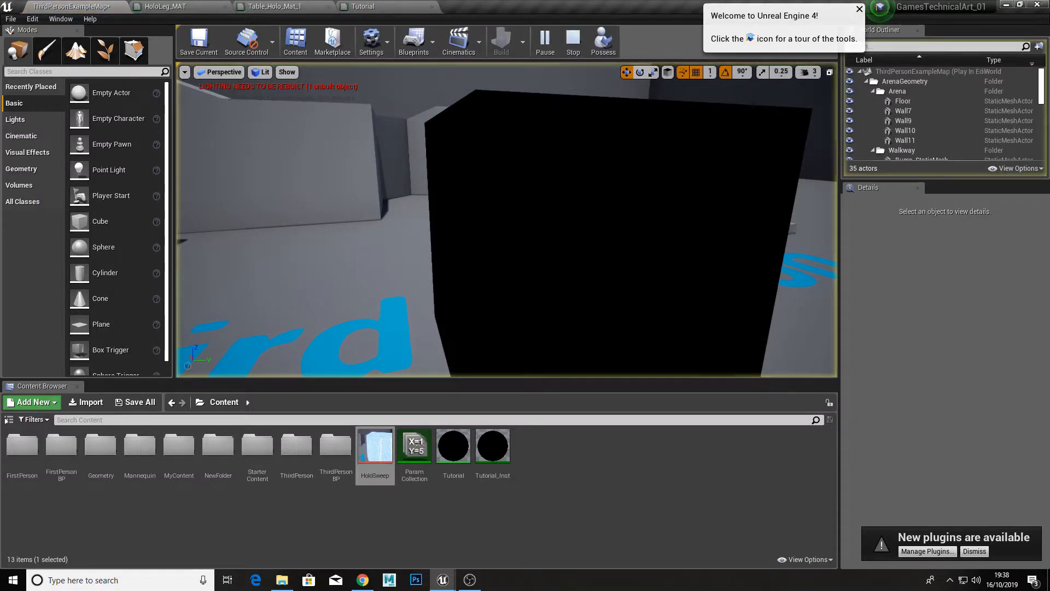
{"action": "mouse_move", "coordinate": [507, 220]}
{"action": "right_mouse_down"}
{"action": "mouse_move", "coordinate": [525, 238]}
{"action": "mouse_move", "coordinate": [552, 241]}
{"action": "mouse_move", "coordinate": [517, 244]}
{"action": "mouse_move", "coordinate": [580, 221]}
{"action": "mouse_move", "coordinate": [516, 221]}
{"action": "right_mouse_up"}
{"action": "left_click", "coordinate": [572, 42]}
{"action": "left_click", "coordinate": [516, 220]}
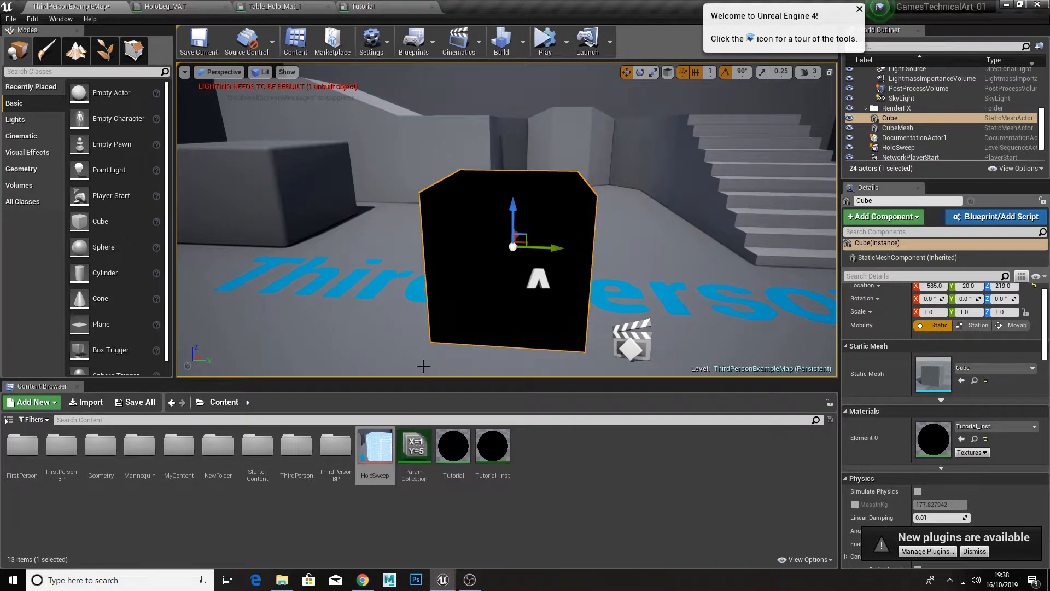
Step: In the Tutorial material, try T_Gradinet_01 as the gradient Texture Sample's texture, and apply and save the material
{"action": "double_click", "coordinate": [453, 463]}
{"action": "right_click_drag", "start_coordinate": [345, 259], "coordinate": [379, 213]}
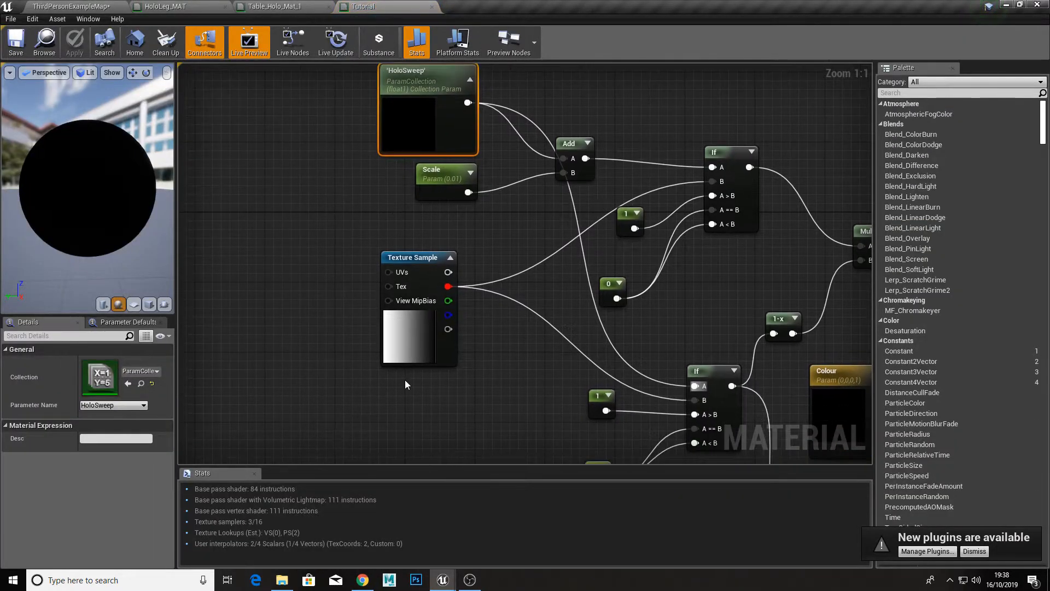
{"action": "left_click", "coordinate": [404, 355]}
{"action": "left_click", "coordinate": [149, 459]}
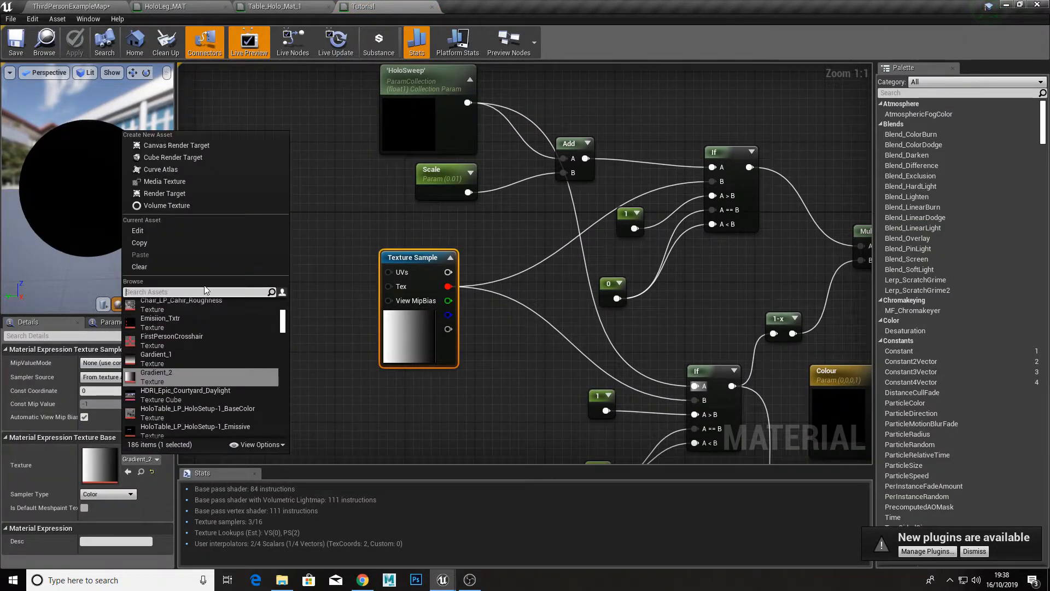
{"action": "type", "text": "g"}
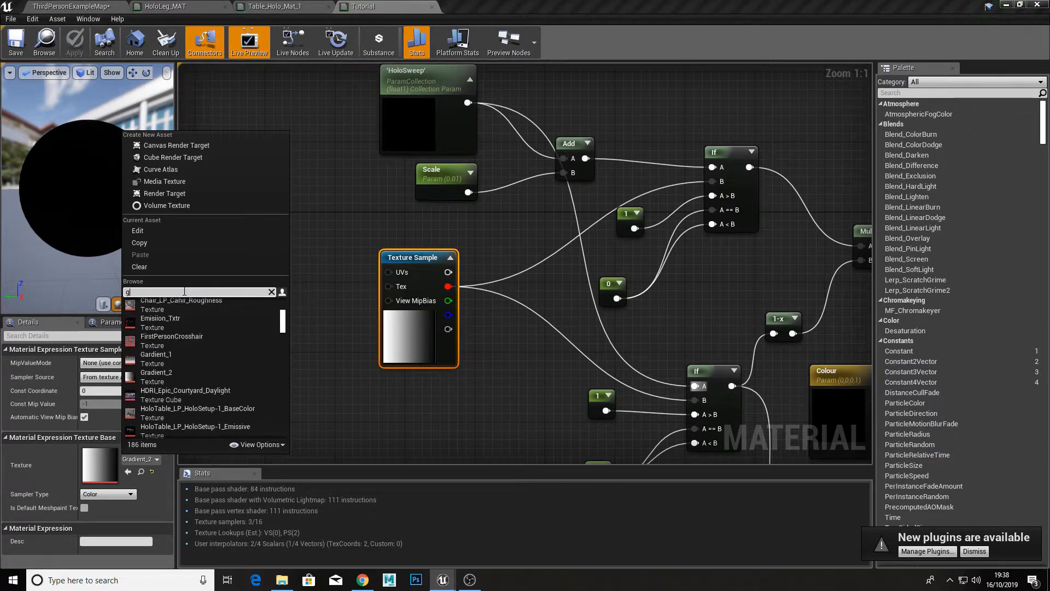
{"action": "type", "text": "rad"}
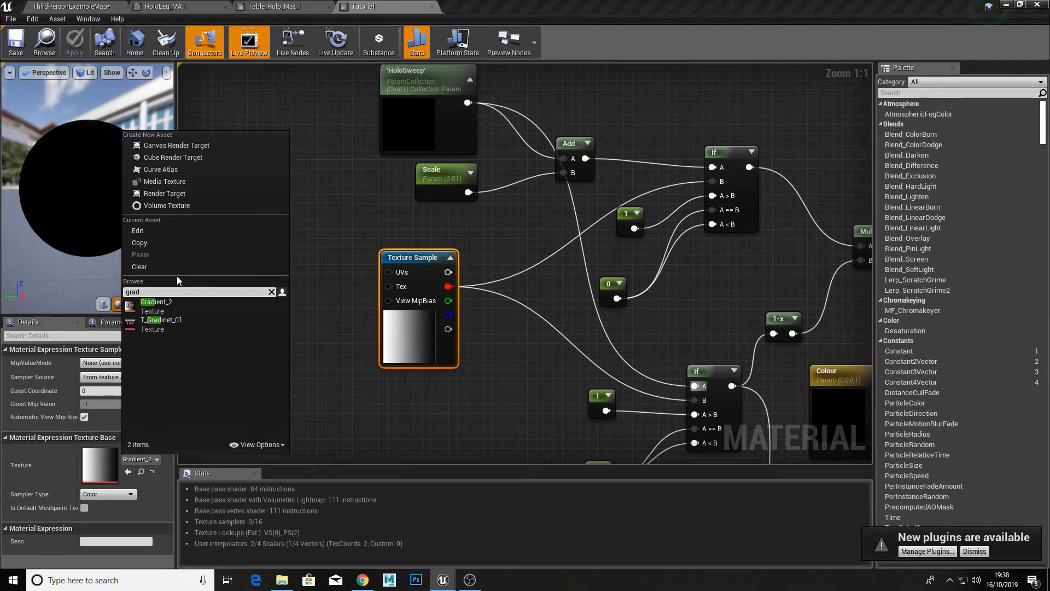
{"action": "left_click", "coordinate": [203, 327]}
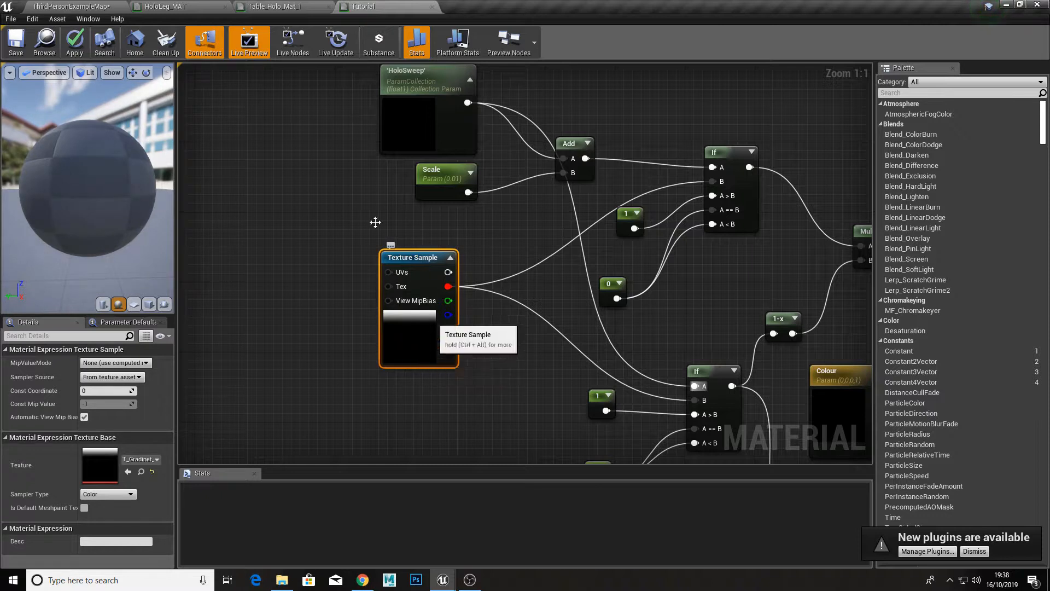
{"action": "left_click", "coordinate": [74, 42]}
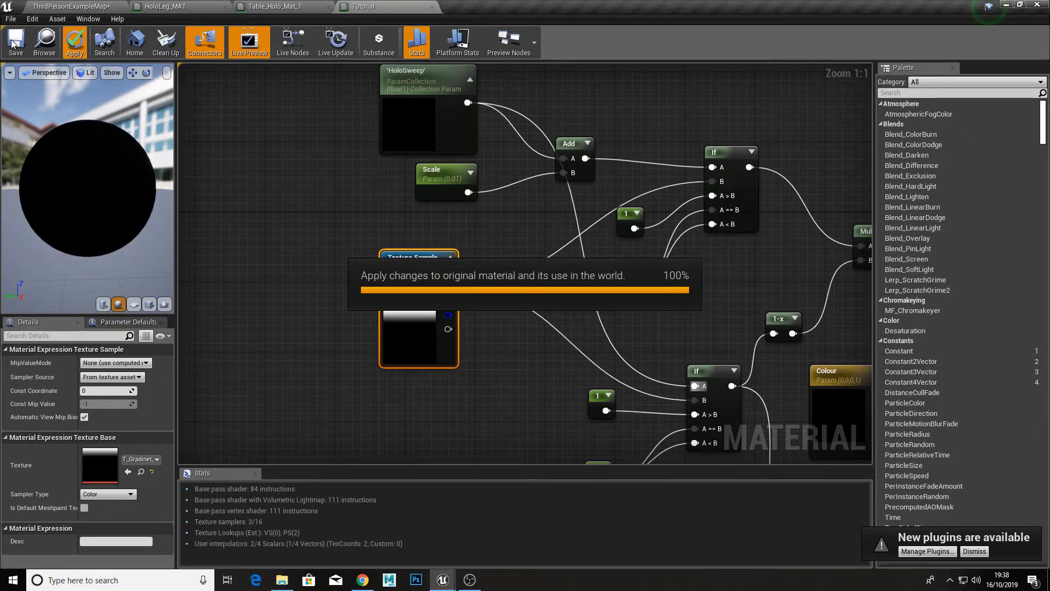
{"action": "left_click", "coordinate": [15, 42]}
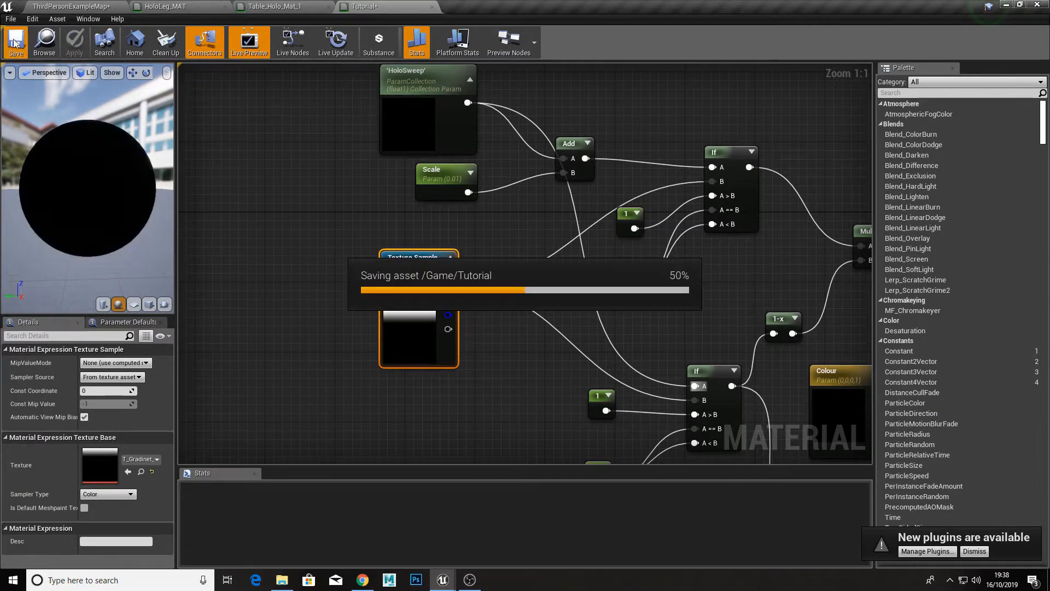
Step: Return to the level and simulate it to preview the sweep with the vertical gradient texture
{"action": "left_click", "coordinate": [88, 7]}
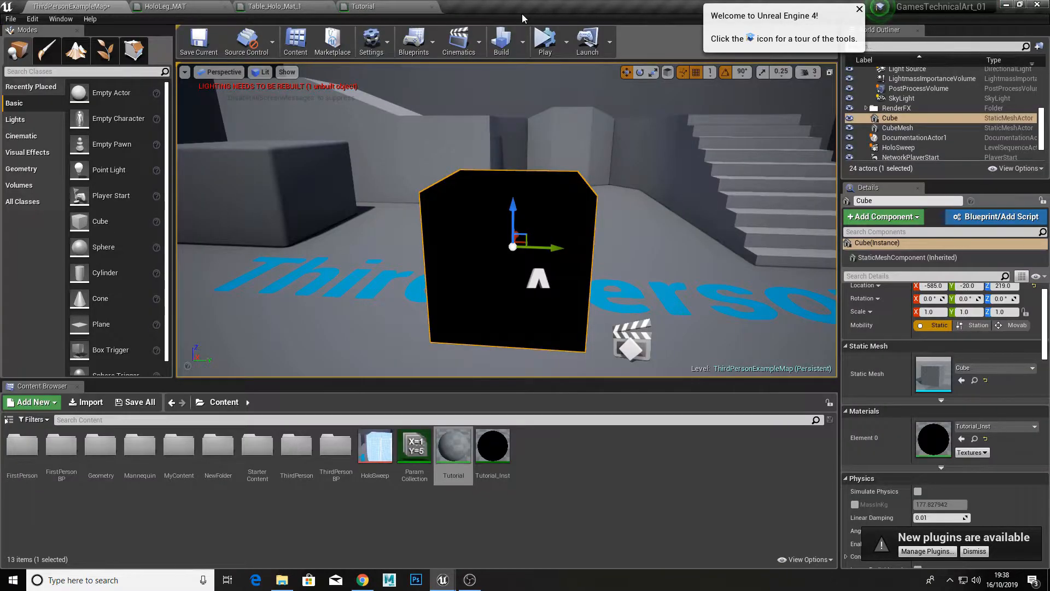
{"action": "right_click_drag", "start_coordinate": [508, 236], "coordinate": [515, 214]}
{"action": "left_click", "coordinate": [570, 48]}
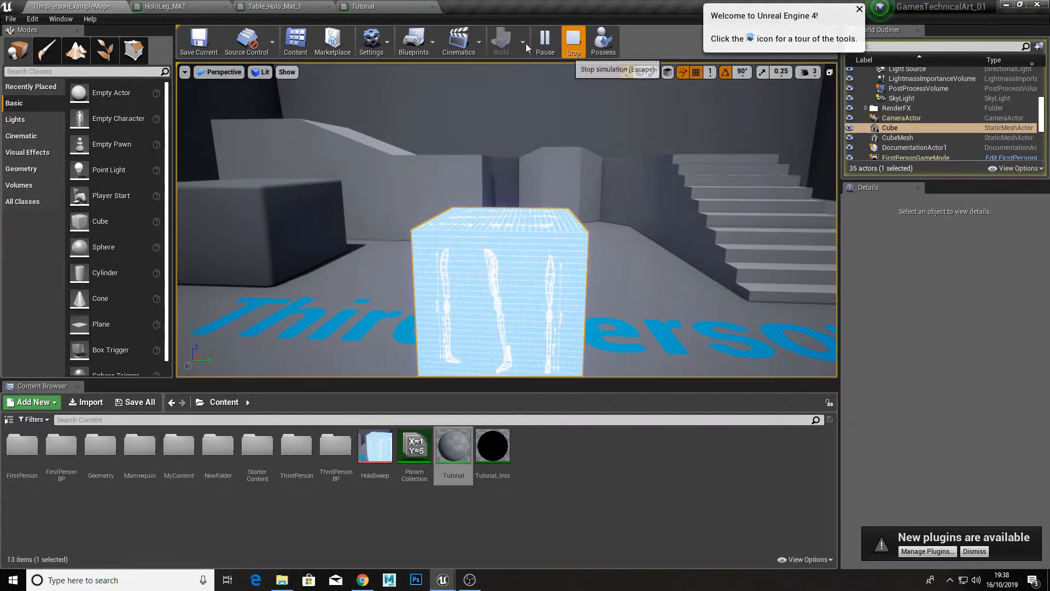
Step: Set the Tutorial material's Texture Sample back to Gradient_2 and move the node farther from the If nodes
{"action": "left_click", "coordinate": [375, 6]}
{"action": "right_click_drag", "start_coordinate": [406, 375], "coordinate": [396, 279]}
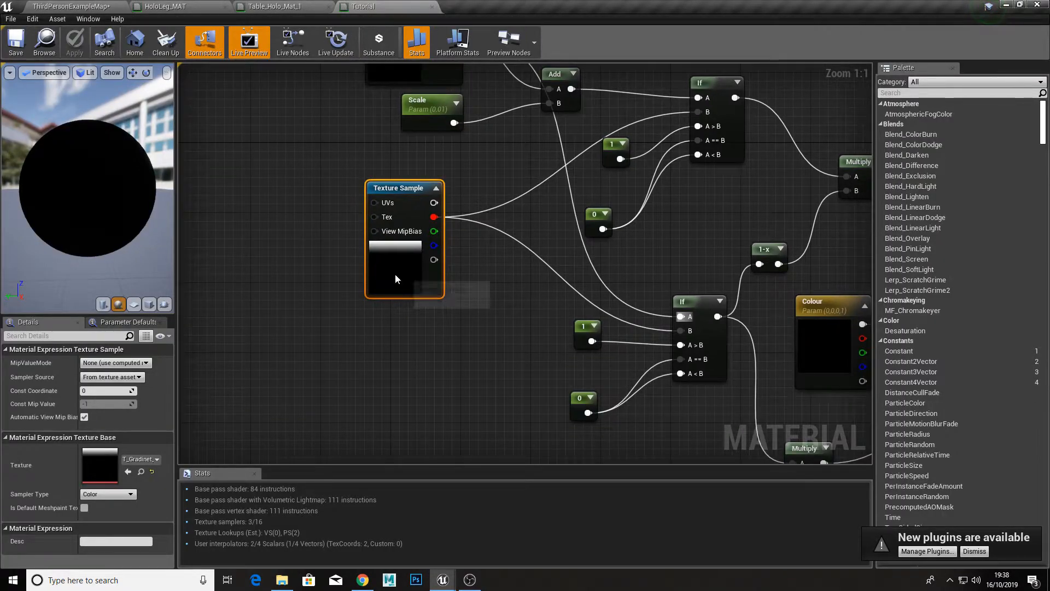
{"action": "right_click", "coordinate": [388, 274]}
{"action": "left_click", "coordinate": [141, 459]}
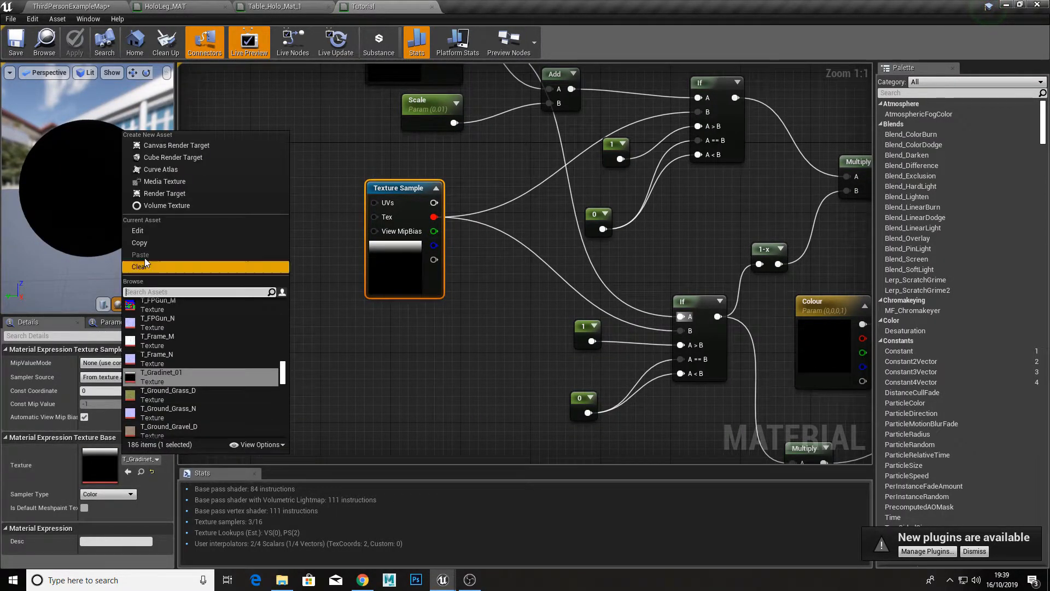
{"action": "type", "text": "grad"}
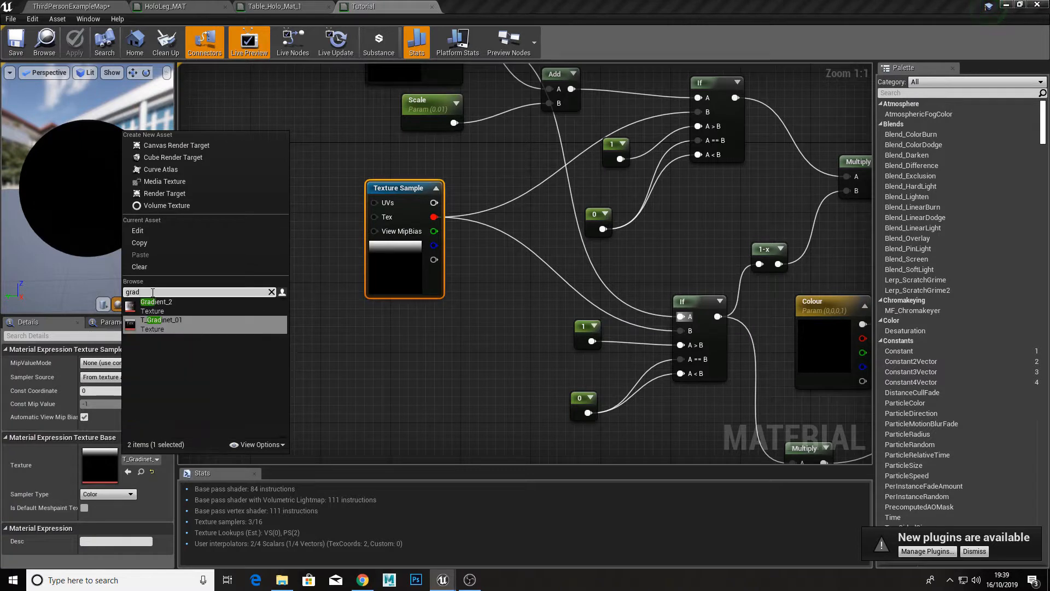
{"action": "key", "text": "Up"}
{"action": "key", "text": "Return"}
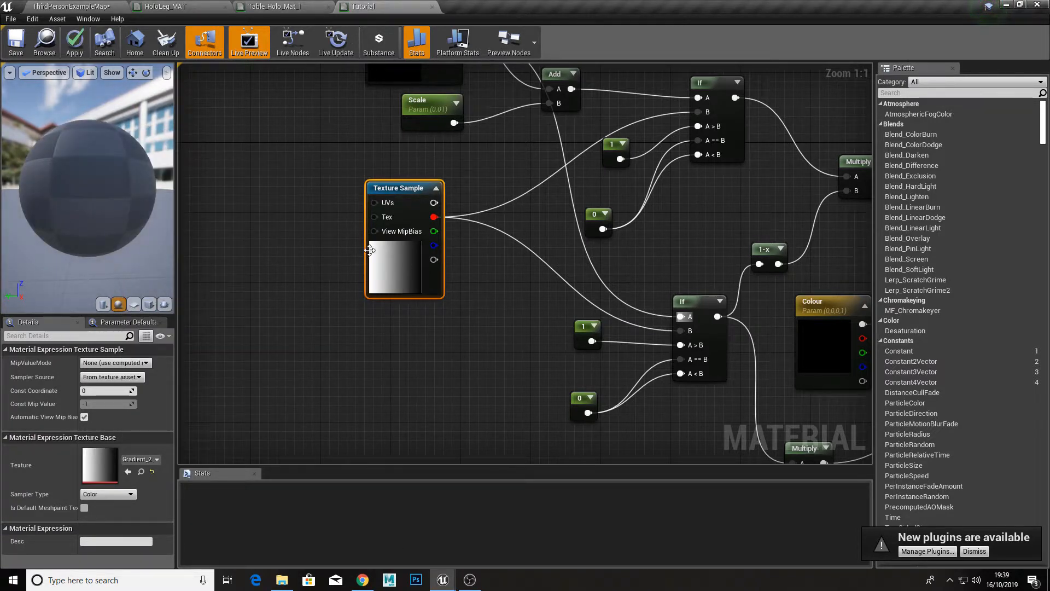
{"action": "left_click_drag", "start_coordinate": [370, 250], "coordinate": [316, 282]}
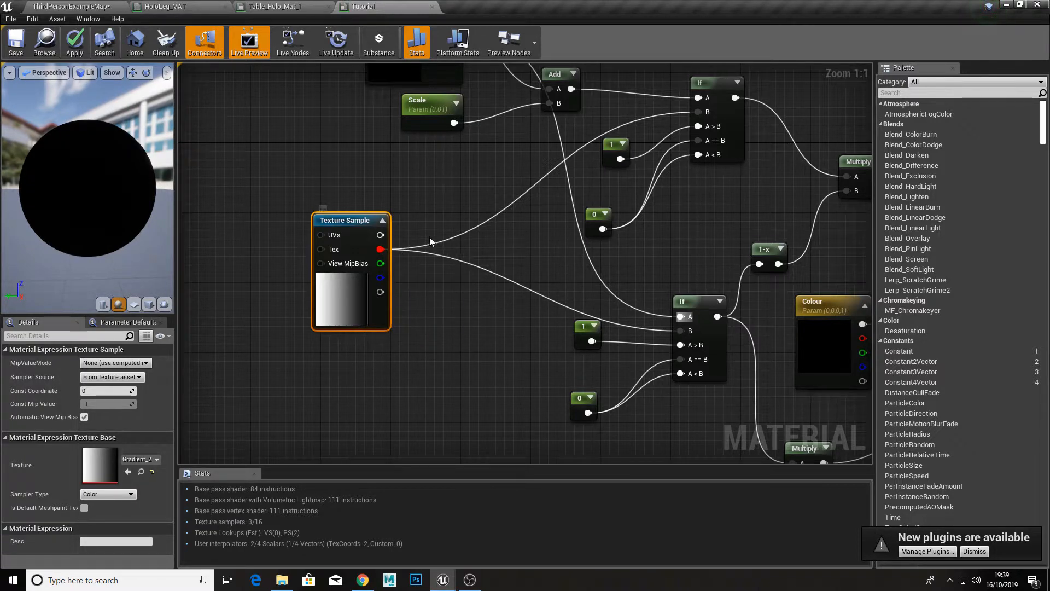
Step: Insert a OneMinus node between the Texture Sample's red output and the B inputs of both If nodes in the Tutorial material
{"action": "right_click", "coordinate": [428, 268]}
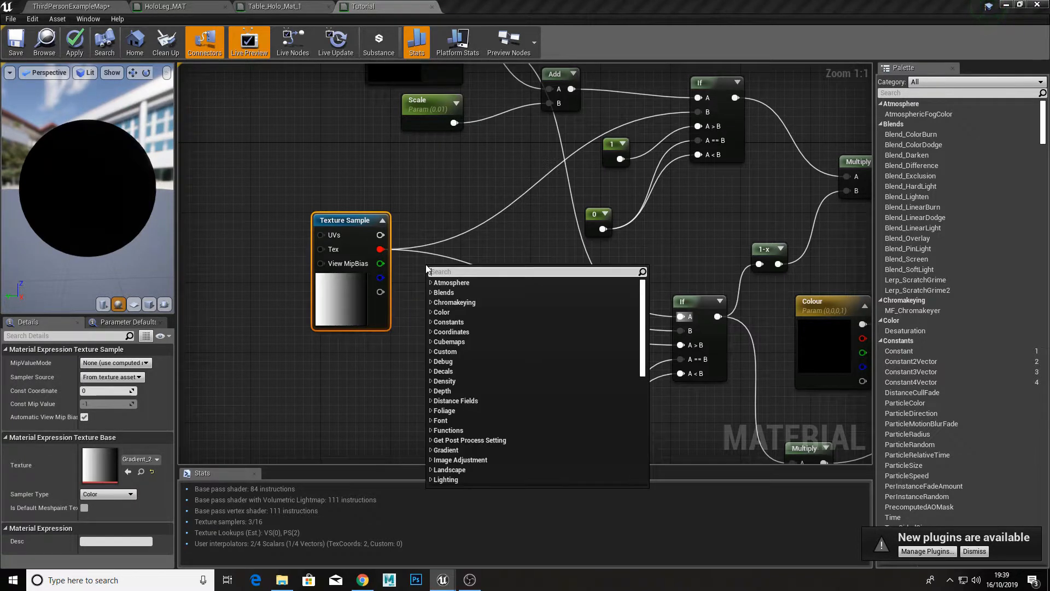
{"action": "type", "text": "cone"}
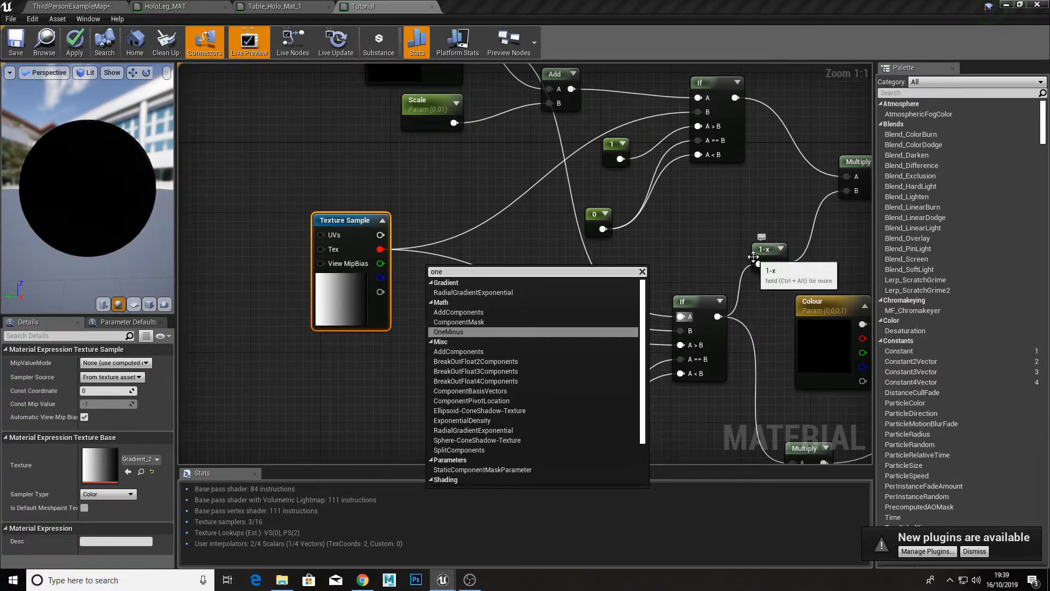
{"action": "left_click", "coordinate": [473, 335]}
{"action": "left_click_drag", "start_coordinate": [442, 277], "coordinate": [698, 112]}
{"action": "left_click_drag", "start_coordinate": [454, 261], "coordinate": [685, 330]}
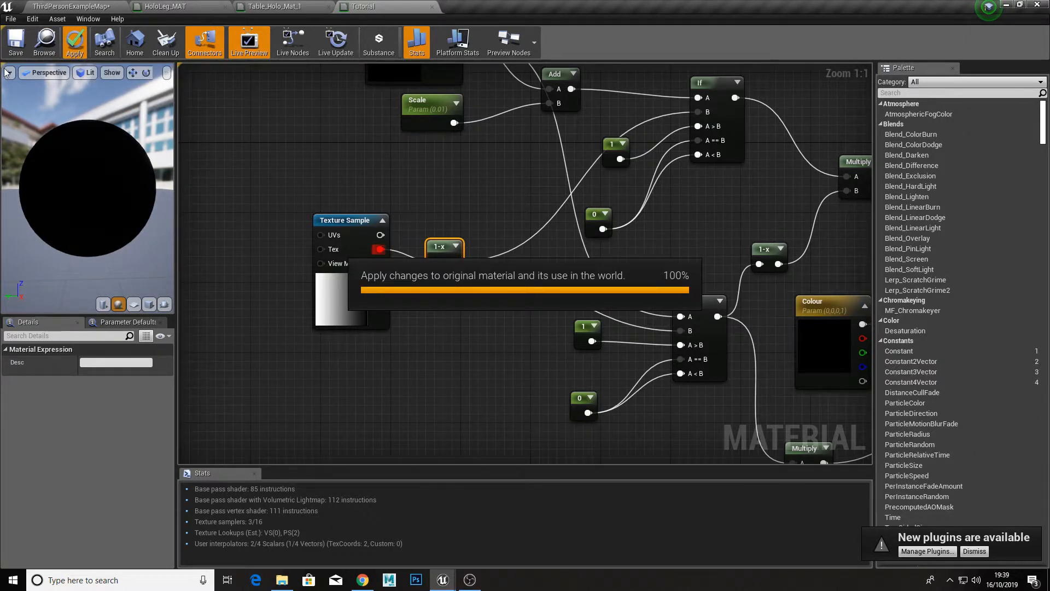
Step: Save the Tutorial material and return to the level to check the cube
{"action": "left_click", "coordinate": [16, 41]}
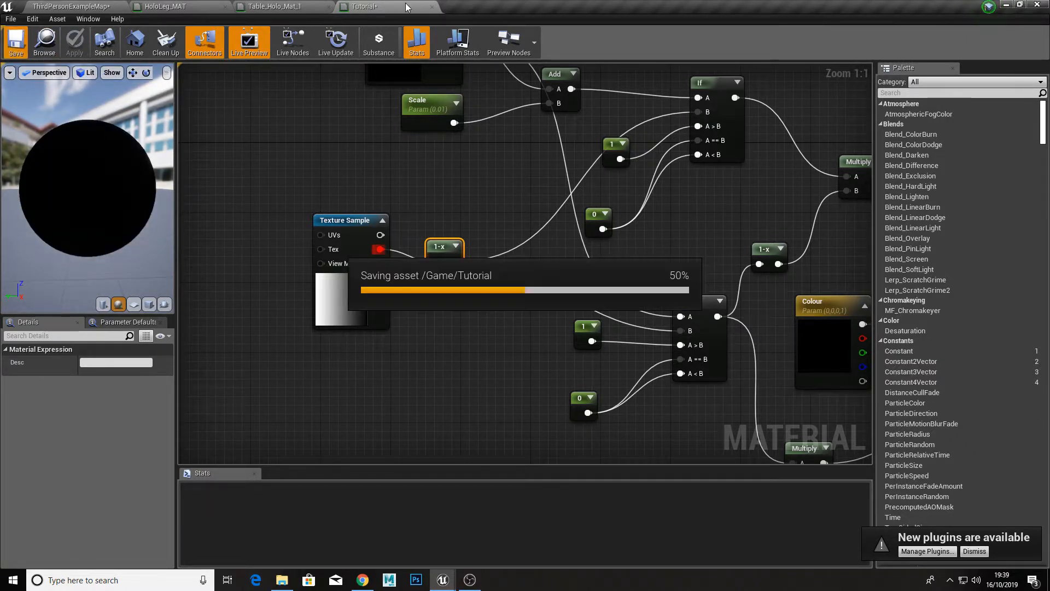
{"action": "left_click", "coordinate": [76, 7]}
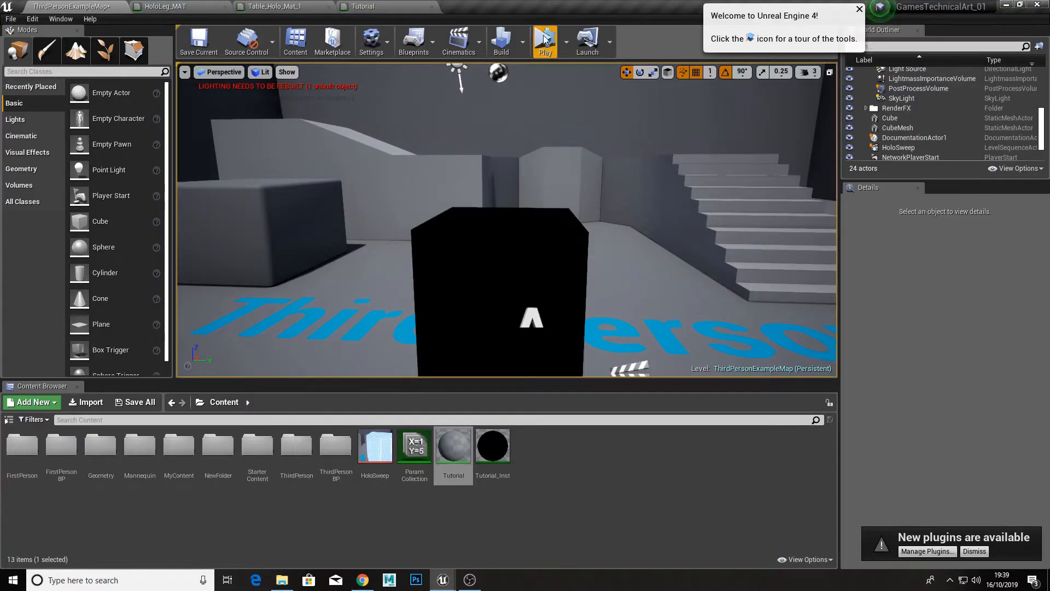
{"action": "right_click_drag", "start_coordinate": [507, 220], "coordinate": [508, 252]}
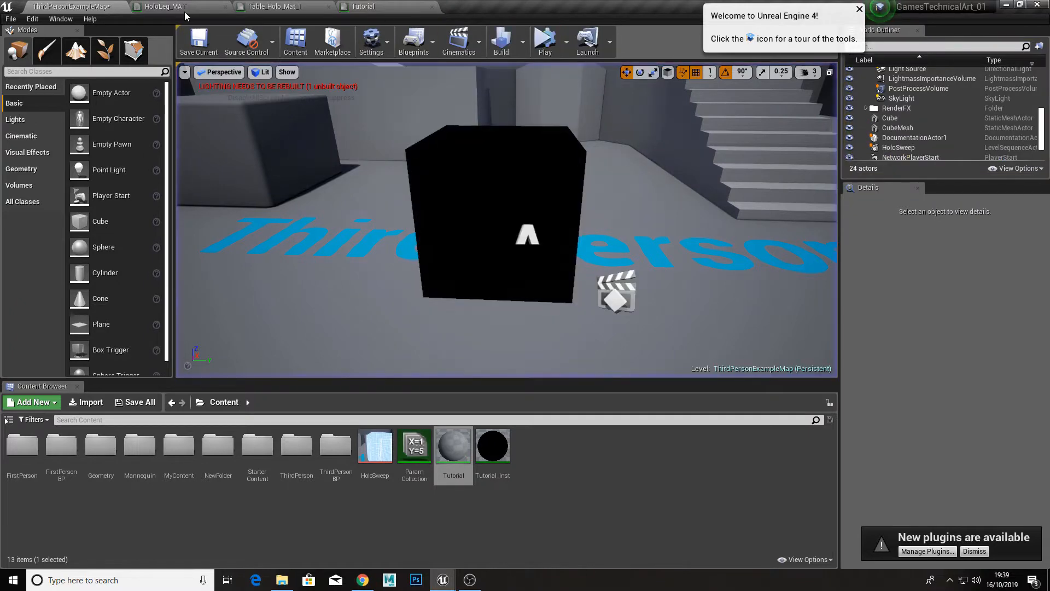
Step: Open Cyberpunk_level_002 from the MyContent Levels folder, saving the changes to ThirdPersonExampleMap
{"action": "double_click", "coordinate": [179, 445]}
{"action": "left_click", "coordinate": [77, 449]}
{"action": "double_click", "coordinate": [77, 449]}
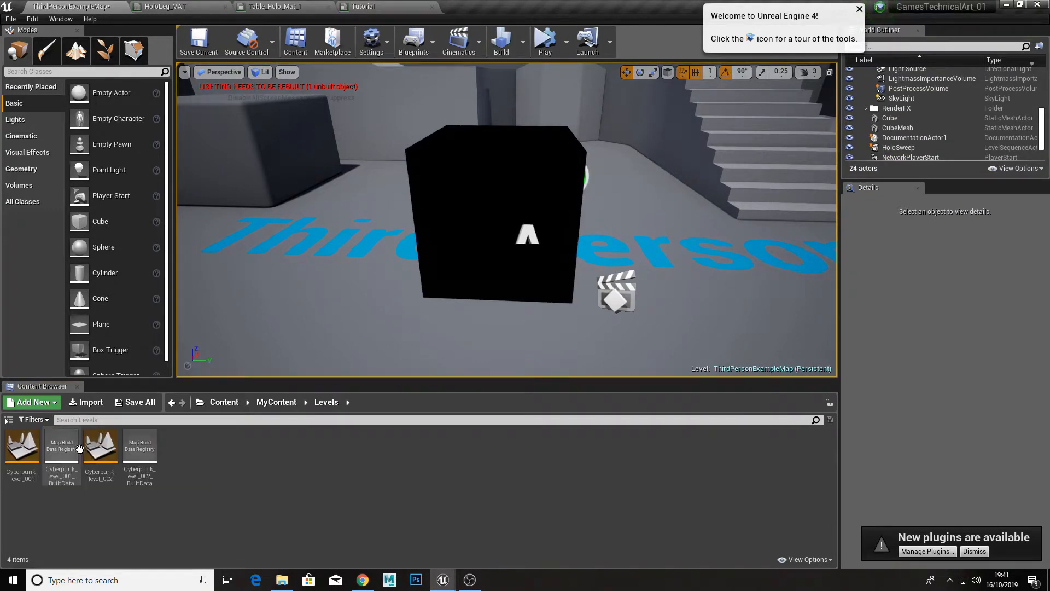
{"action": "double_click", "coordinate": [97, 452]}
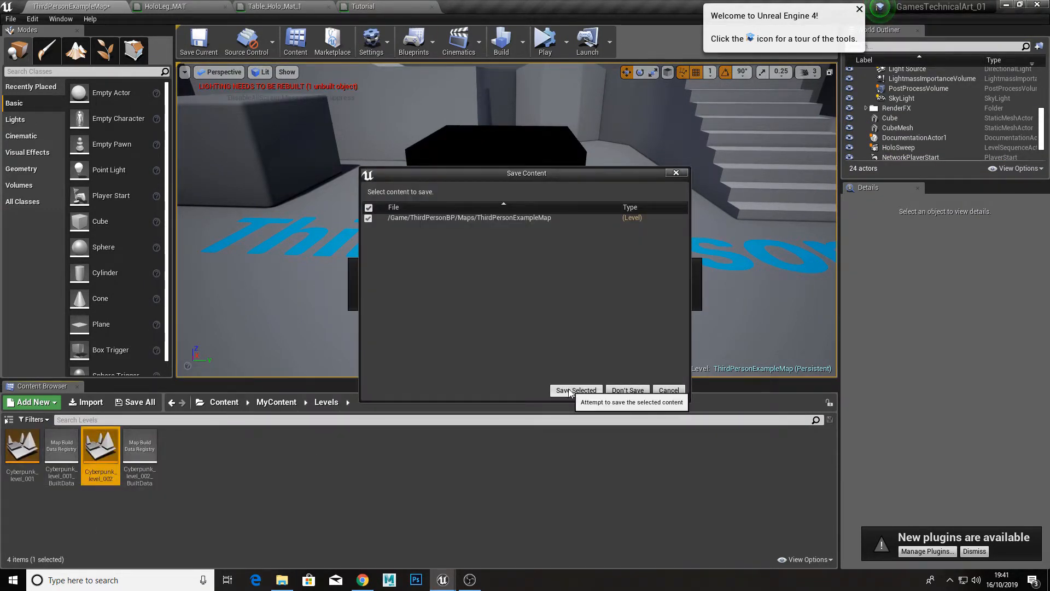
{"action": "left_click", "coordinate": [570, 391]}
Step: Simulate the level to preview the hologram news screen's reveal and stop the simulation
{"action": "right_click_drag", "start_coordinate": [525, 219], "coordinate": [279, 230]}
{"action": "left_click", "coordinate": [547, 45]}
{"action": "right_click_drag", "start_coordinate": [480, 247], "coordinate": [482, 185]}
{"action": "key", "text": "w"}
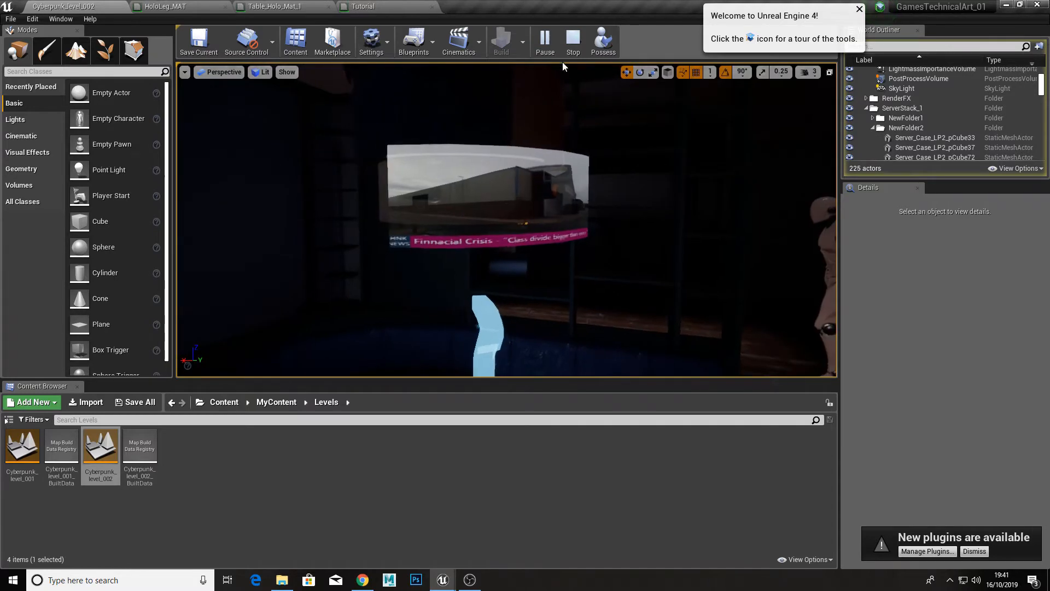
{"action": "left_click", "coordinate": [573, 42]}
Step: Select the ceiling hologram screen, locate its material in the project content, and open the parent material lambert1
{"action": "left_click", "coordinate": [484, 198]}
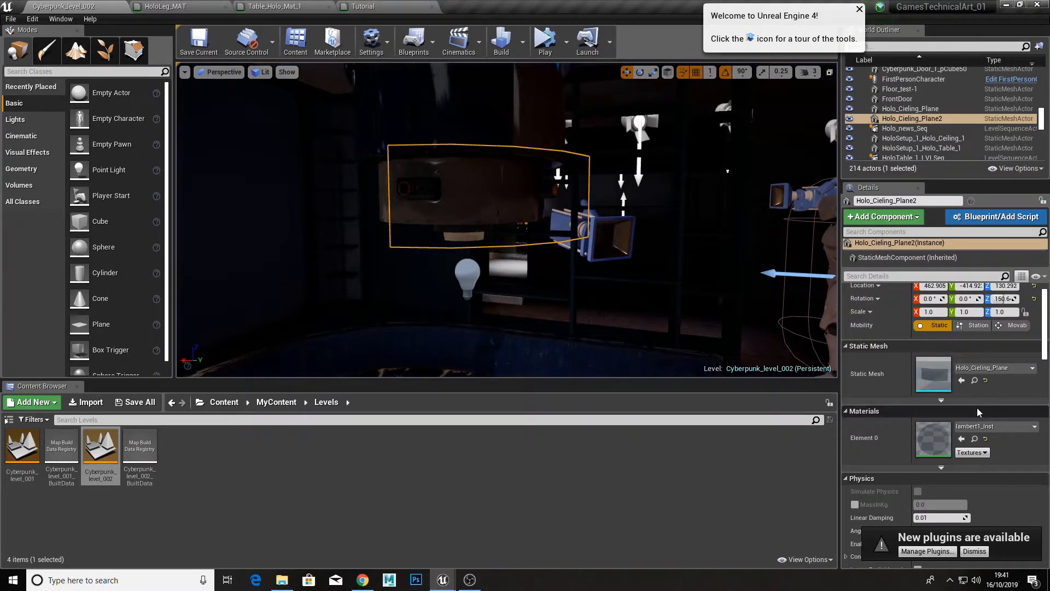
{"action": "left_click", "coordinate": [974, 439]}
{"action": "double_click", "coordinate": [62, 445]}
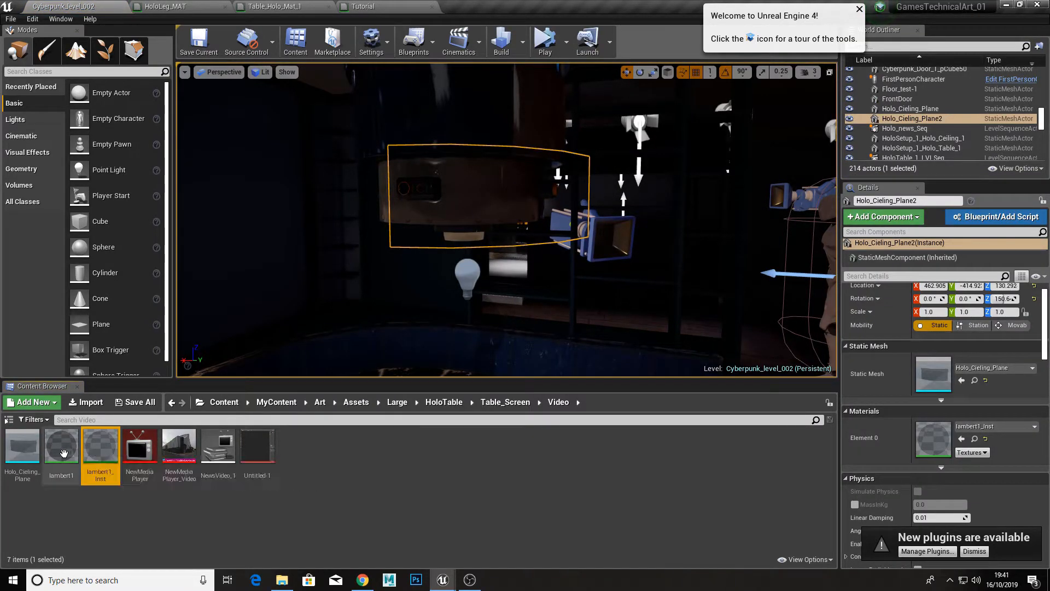
Step: Examine the lambert1 graph, especially how the video Texture Sample and Emission Value feed into the hologram sweep nodes
{"action": "scroll", "coordinate": [491, 234], "scroll_direction": "down", "scroll_amount": 1}
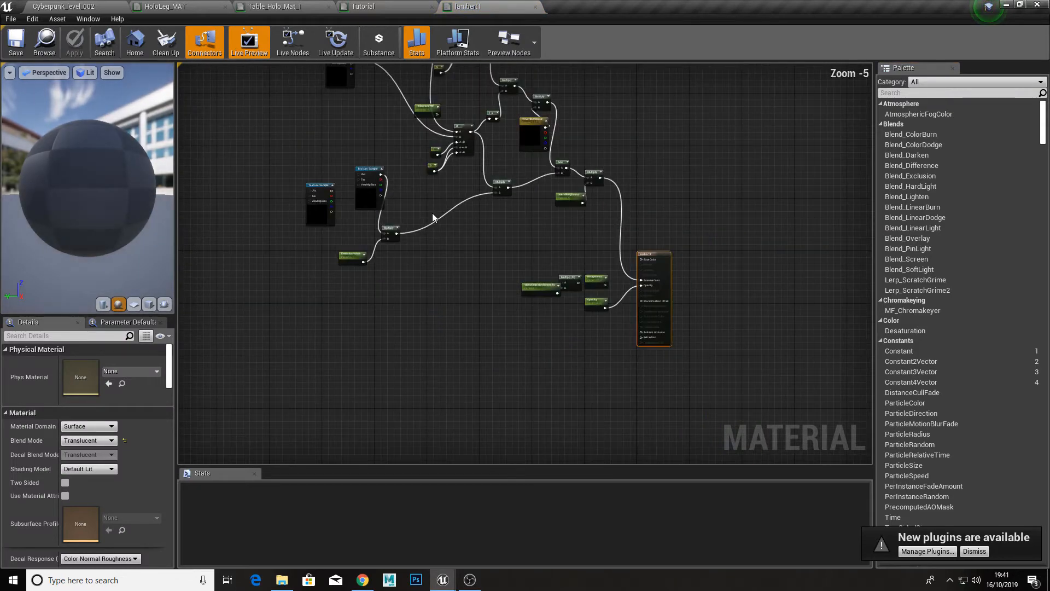
{"action": "scroll", "coordinate": [424, 126], "scroll_direction": "up", "scroll_amount": 1}
{"action": "right_click_drag", "start_coordinate": [425, 126], "coordinate": [450, 217]}
{"action": "scroll", "coordinate": [422, 117], "scroll_direction": "up", "scroll_amount": 1}
{"action": "right_click_drag", "start_coordinate": [489, 416], "coordinate": [480, 314]}
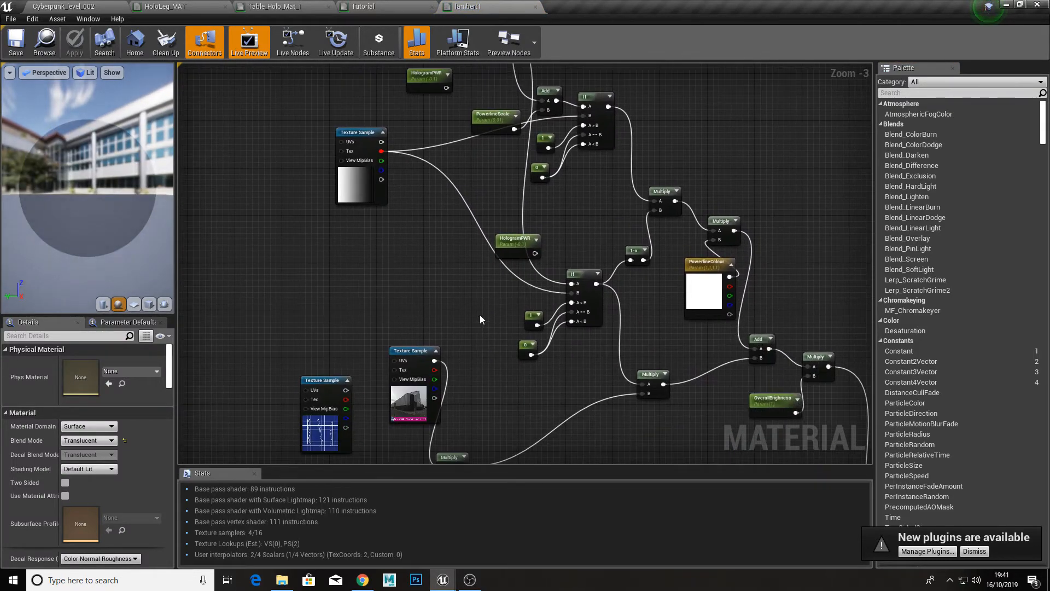
{"action": "right_click_drag", "start_coordinate": [477, 448], "coordinate": [481, 307]}
{"action": "scroll", "coordinate": [481, 307], "scroll_direction": "up", "scroll_amount": 2}
{"action": "left_click", "coordinate": [399, 256]}
{"action": "right_click_drag", "start_coordinate": [301, 433], "coordinate": [366, 391]}
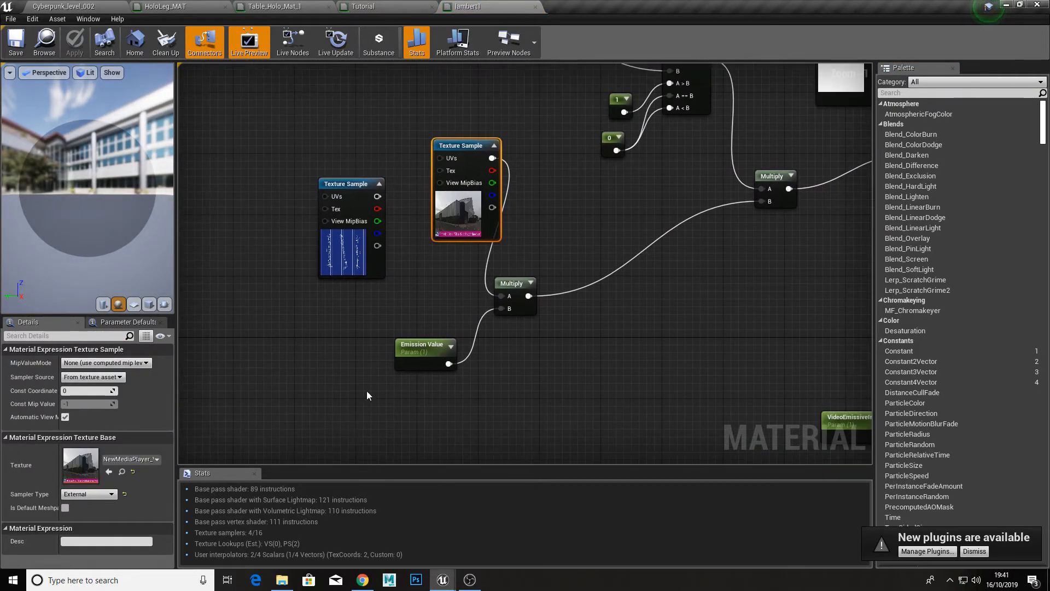
{"action": "right_click_drag", "start_coordinate": [653, 365], "coordinate": [521, 369]}
{"action": "scroll", "coordinate": [521, 368], "scroll_direction": "down", "scroll_amount": 2}
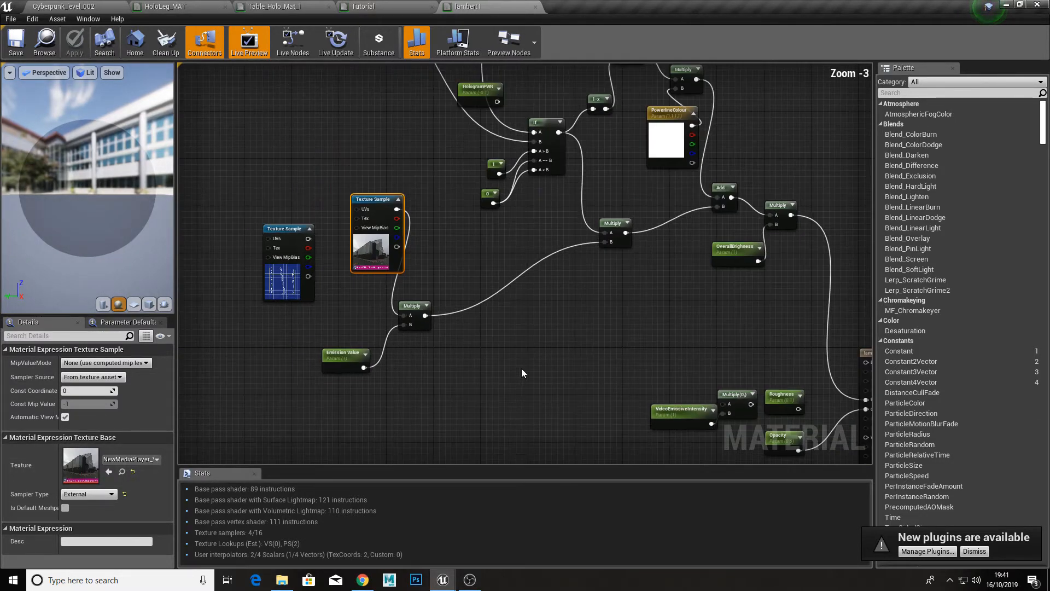
{"action": "scroll", "coordinate": [622, 337], "scroll_direction": "up", "scroll_amount": 2}
{"action": "scroll", "coordinate": [432, 325], "scroll_direction": "up", "scroll_amount": 1}
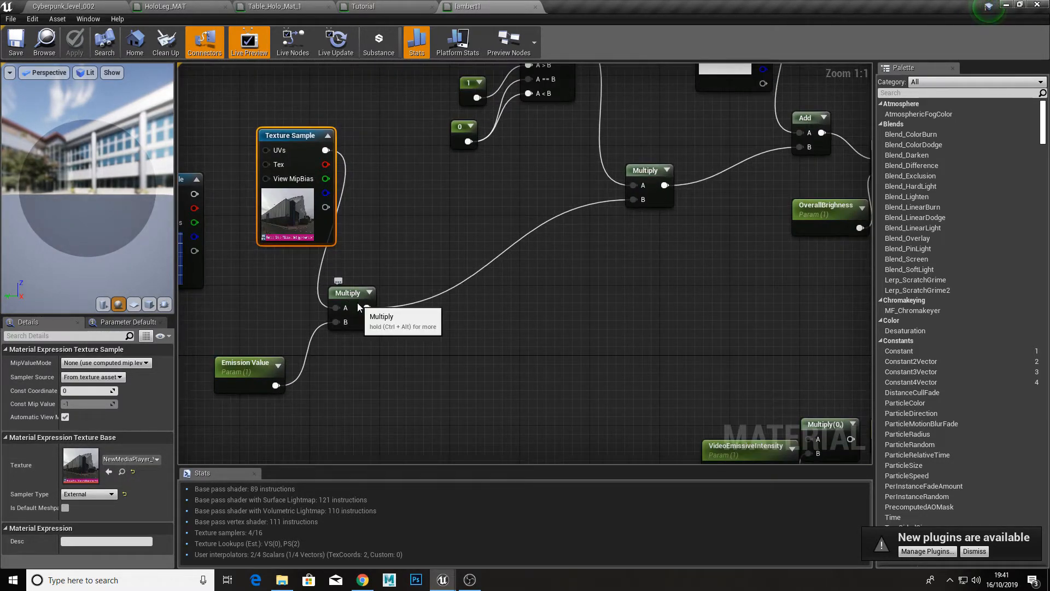
Step: Tidy the lambert1 graph by moving the video's Multiply, Emission Value and Texture Sample nodes closer to the sweep nodes, and apply the material
{"action": "left_click_drag", "start_coordinate": [350, 300], "coordinate": [482, 211]}
{"action": "left_click_drag", "start_coordinate": [237, 383], "coordinate": [347, 296]}
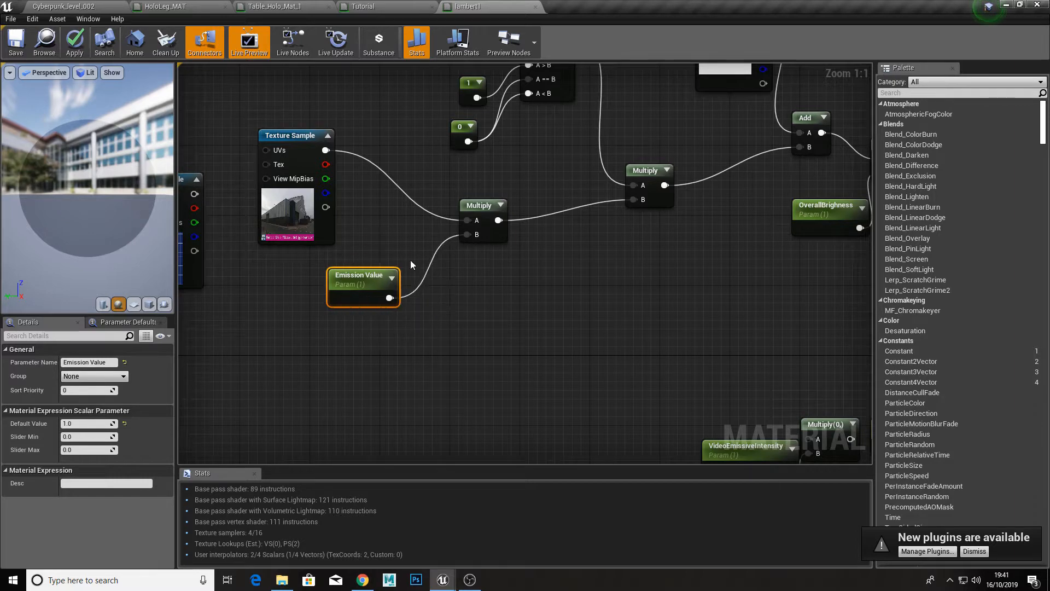
{"action": "right_click_drag", "start_coordinate": [348, 296], "coordinate": [451, 335]}
{"action": "right_click_drag", "start_coordinate": [535, 321], "coordinate": [457, 307]}
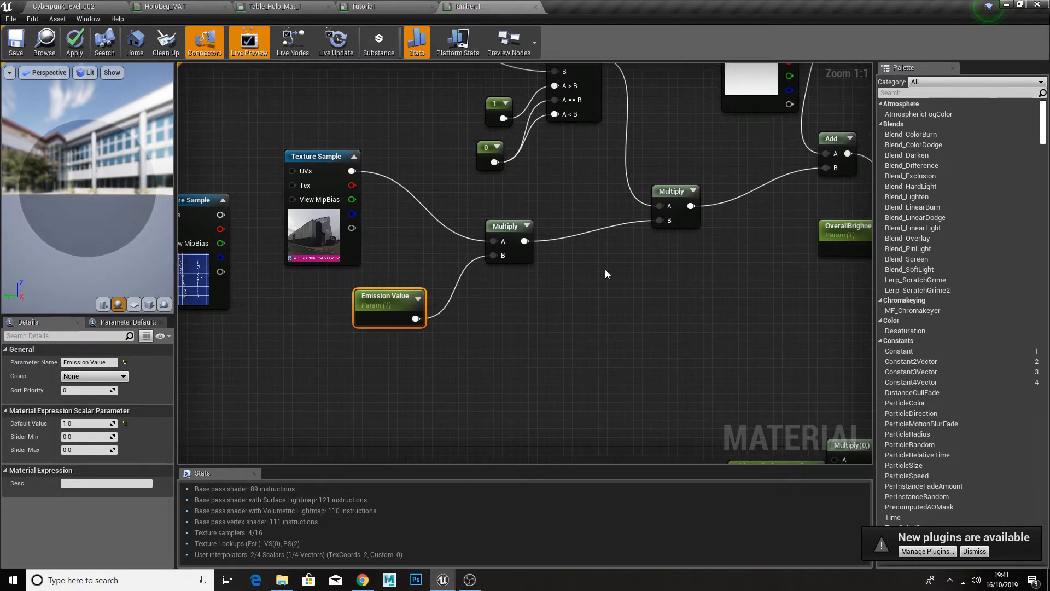
{"action": "scroll", "coordinate": [606, 269], "scroll_direction": "down", "scroll_amount": 3}
{"action": "right_click_drag", "start_coordinate": [458, 221], "coordinate": [665, 221]}
{"action": "scroll", "coordinate": [434, 247], "scroll_direction": "up", "scroll_amount": 2}
{"action": "right_click_drag", "start_coordinate": [279, 236], "coordinate": [406, 241]}
{"action": "mouse_move", "coordinate": [386, 204]}
{"action": "left_mouse_down"}
{"action": "mouse_move", "coordinate": [396, 211]}
{"action": "mouse_move", "coordinate": [376, 205]}
{"action": "mouse_move", "coordinate": [406, 208]}
{"action": "mouse_move", "coordinate": [384, 221]}
{"action": "left_mouse_up"}
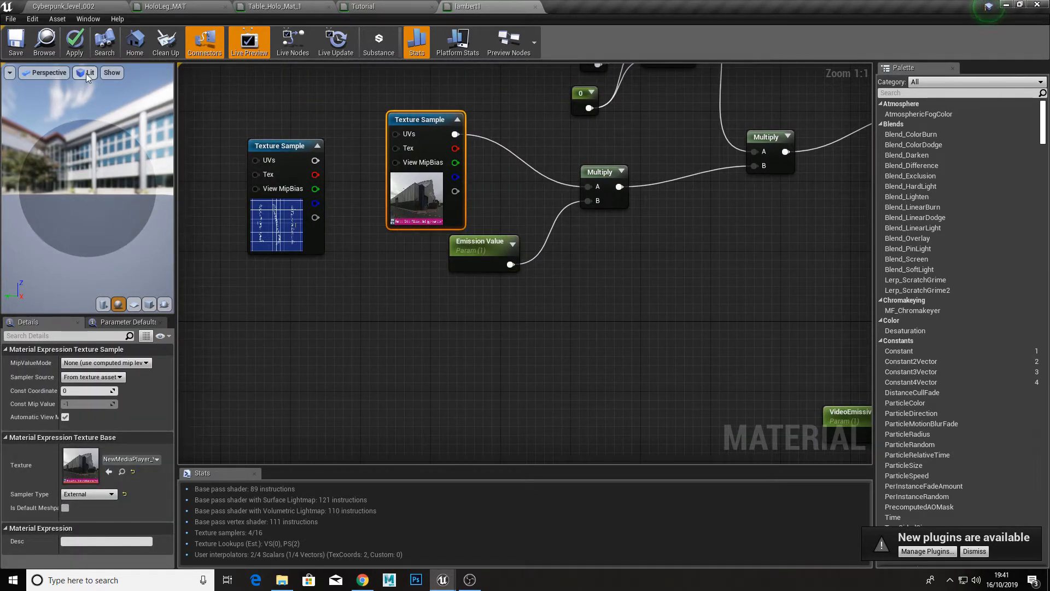
{"action": "left_click", "coordinate": [74, 41]}
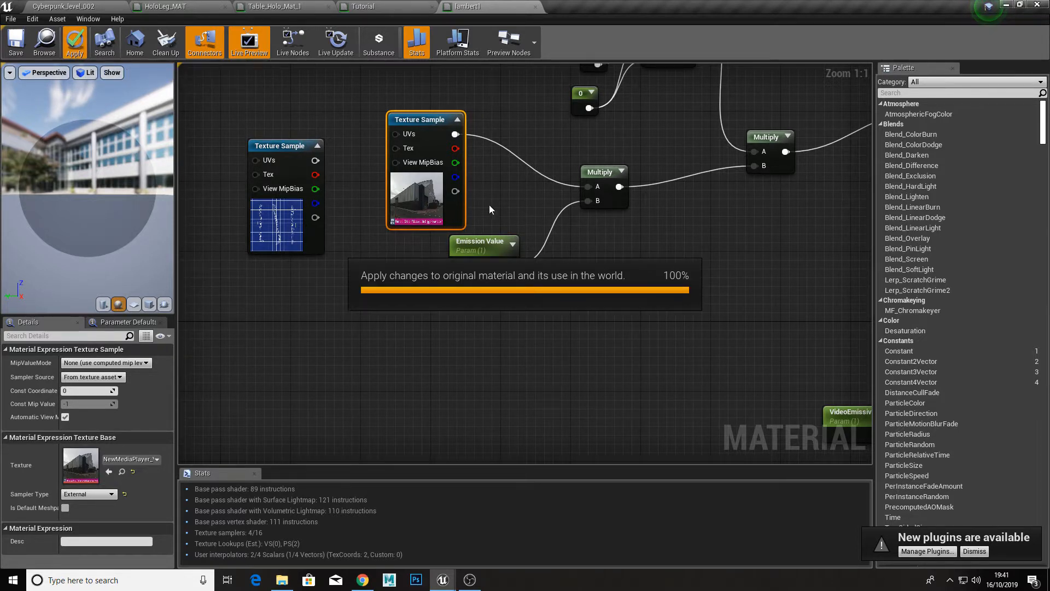
Step: Look over the lambert1 preview and whole graph, and return to Cyberpunk_level_002 to view the holo table area
{"action": "left_click_drag", "start_coordinate": [111, 215], "coordinate": [111, 244]}
{"action": "scroll", "coordinate": [488, 202], "scroll_direction": "down", "scroll_amount": 6}
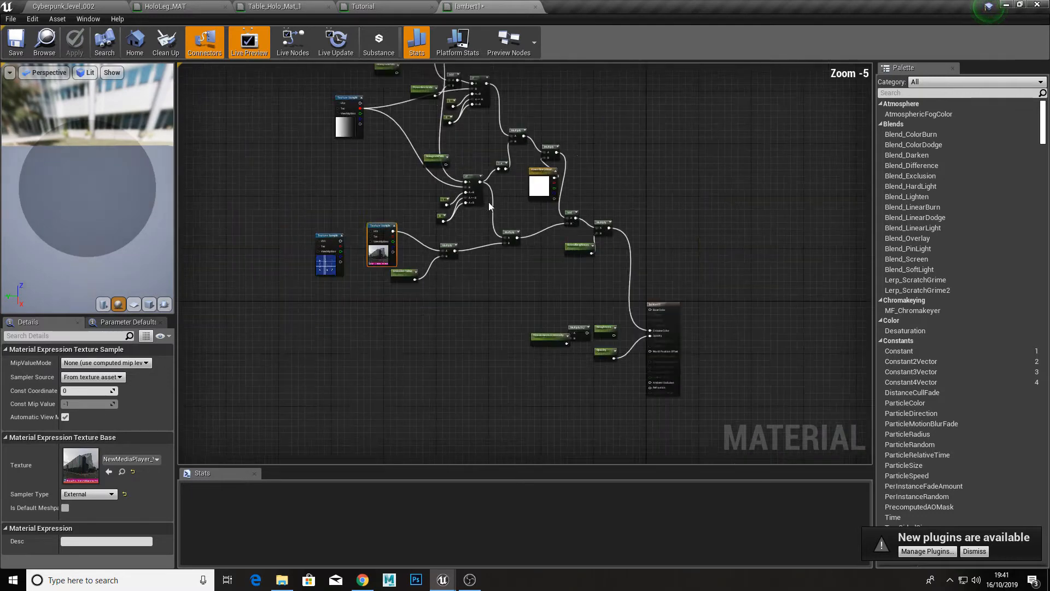
{"action": "left_click", "coordinate": [60, 6]}
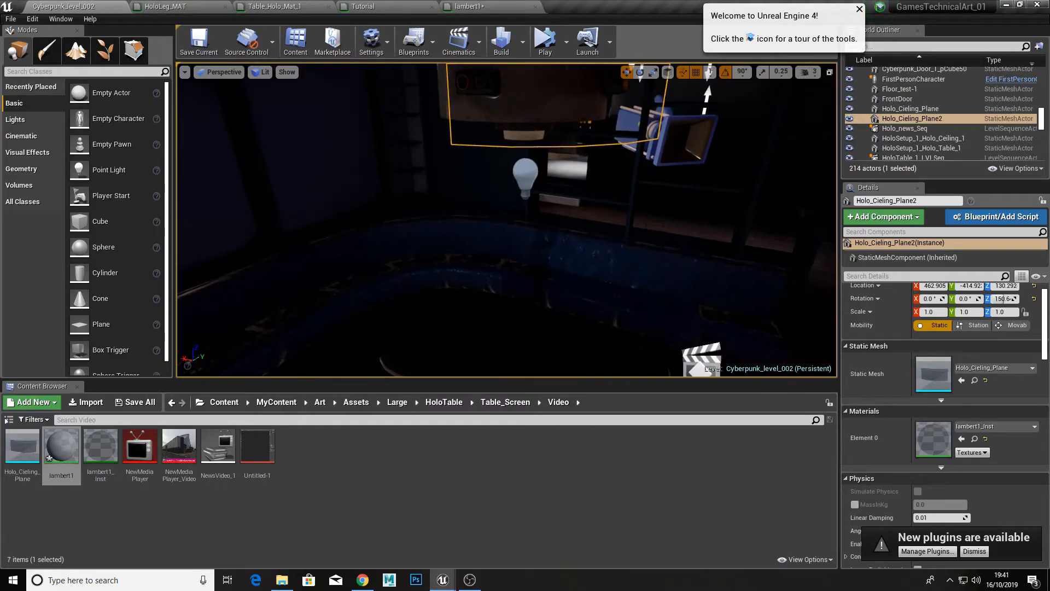
{"action": "key", "text": "s"}
{"action": "mouse_move", "coordinate": [377, 283]}
{"action": "right_mouse_down"}
{"action": "mouse_move", "coordinate": [421, 292]}
{"action": "mouse_move", "coordinate": [454, 317]}
{"action": "mouse_move", "coordinate": [378, 284]}
{"action": "right_mouse_up"}
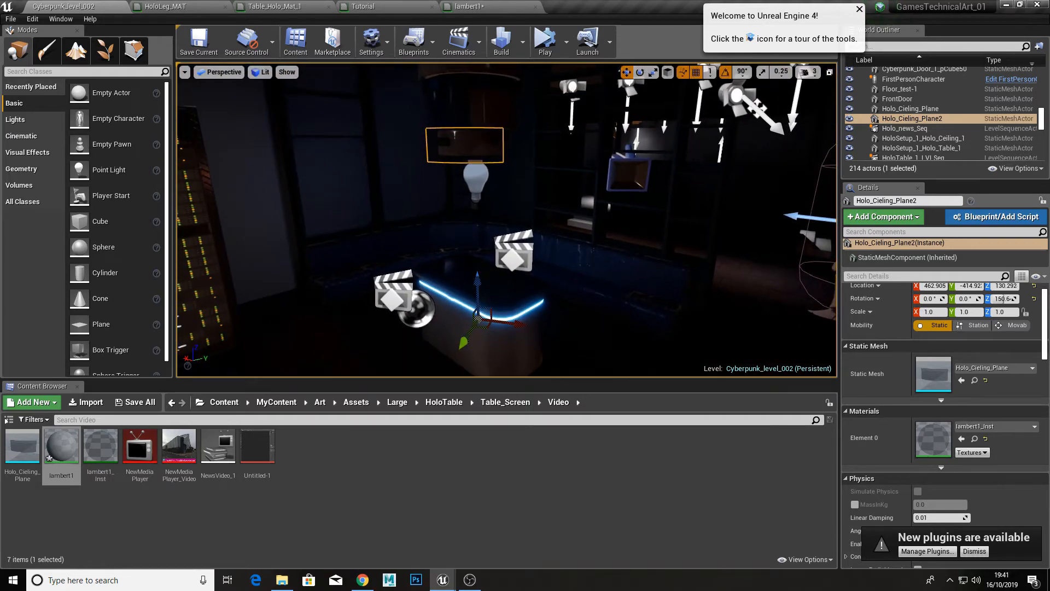
Step: Switch to Chrome and skim the YouTube video "Unreal 4 Holographic Shader Tutorial (SciFi scene)- Part 1" between about 10:00 and 15:00
{"action": "mouse_move", "coordinate": [475, 583]}
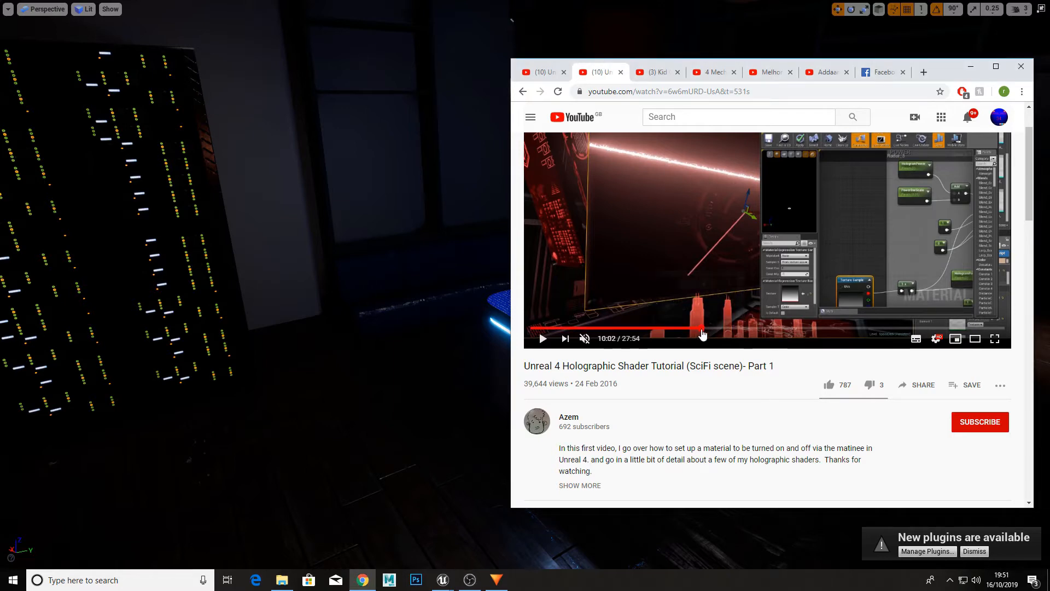
{"action": "left_click", "coordinate": [703, 329]}
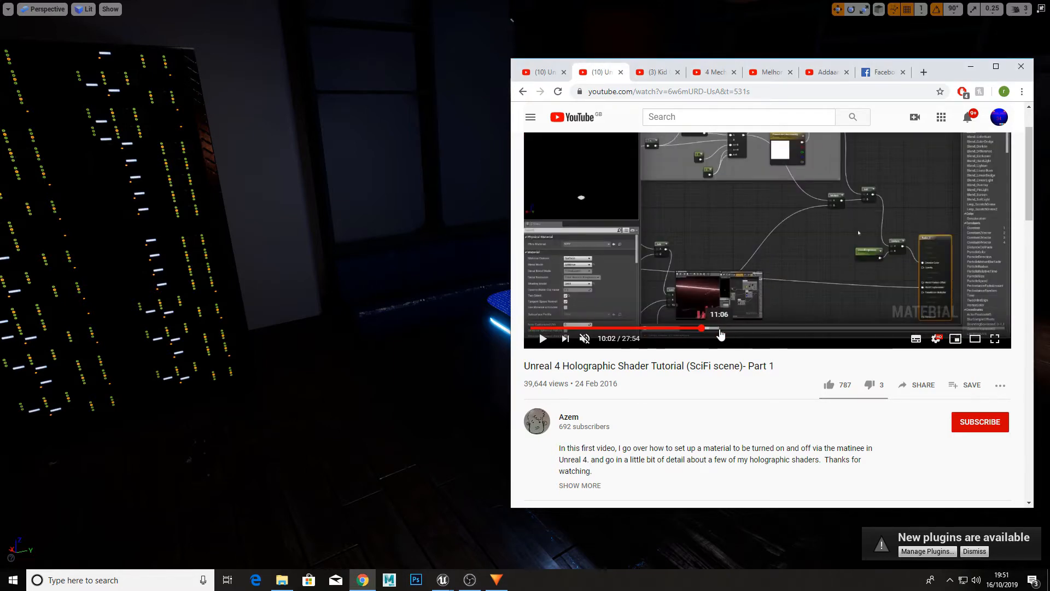
{"action": "left_click", "coordinate": [720, 328]}
{"action": "left_click", "coordinate": [762, 328]}
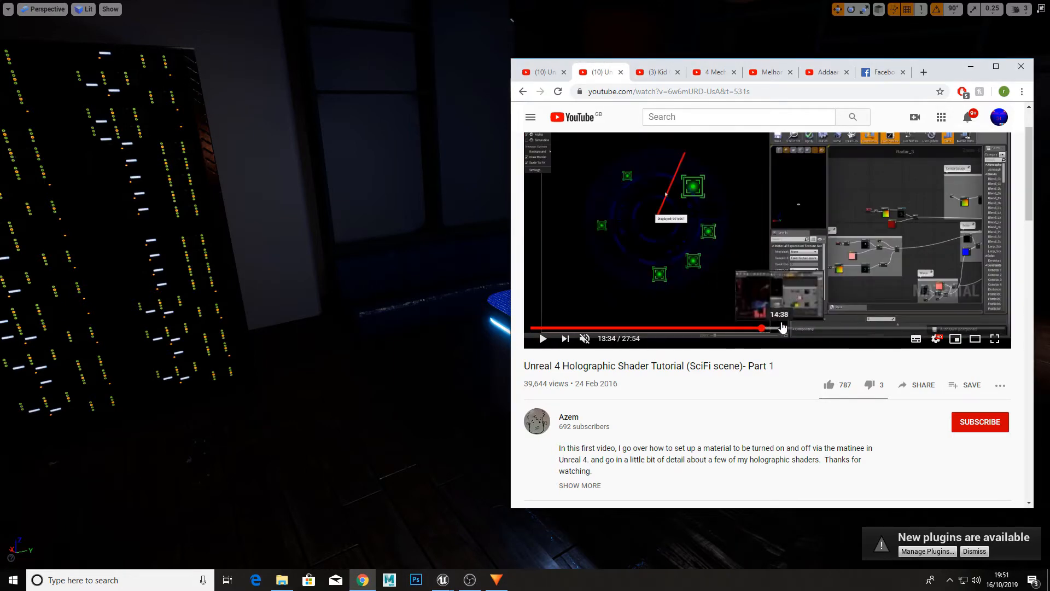
{"action": "left_click", "coordinate": [788, 328]}
{"action": "left_click", "coordinate": [762, 330]}
{"action": "left_click", "coordinate": [741, 330]}
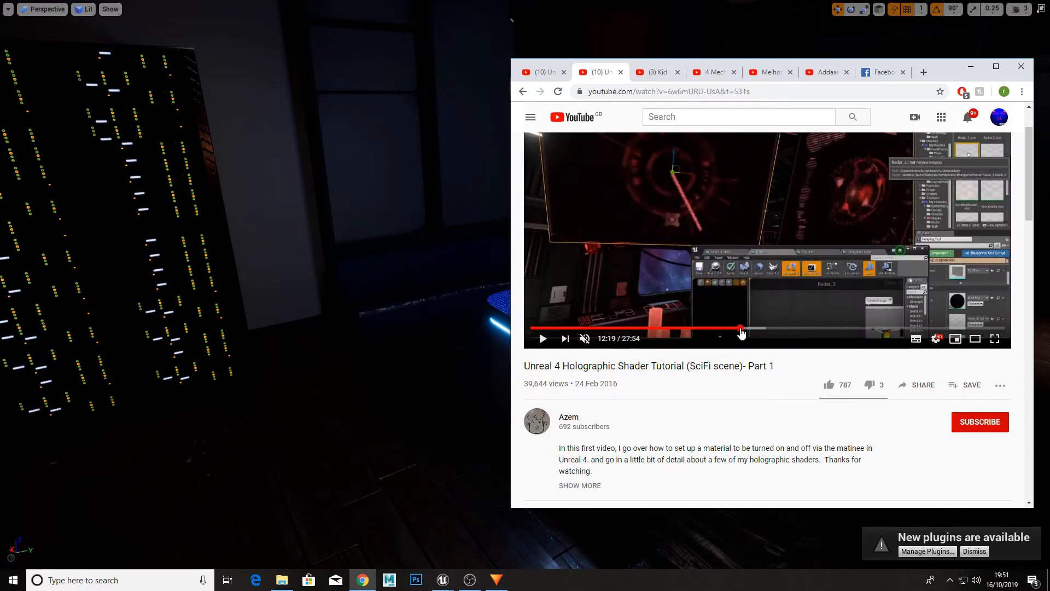
{"action": "left_click", "coordinate": [753, 330]}
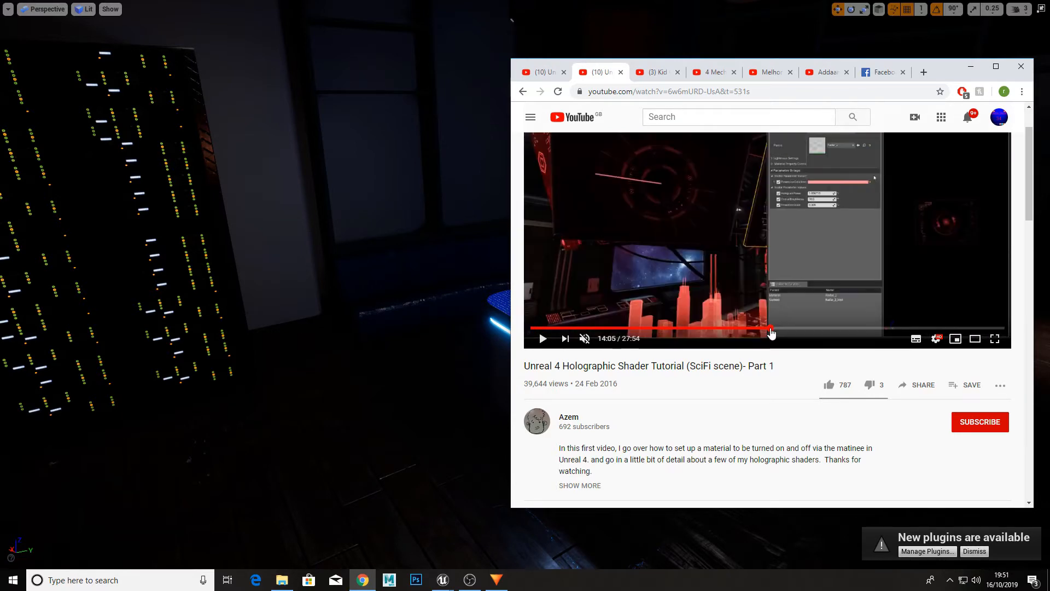
{"action": "left_click", "coordinate": [709, 330]}
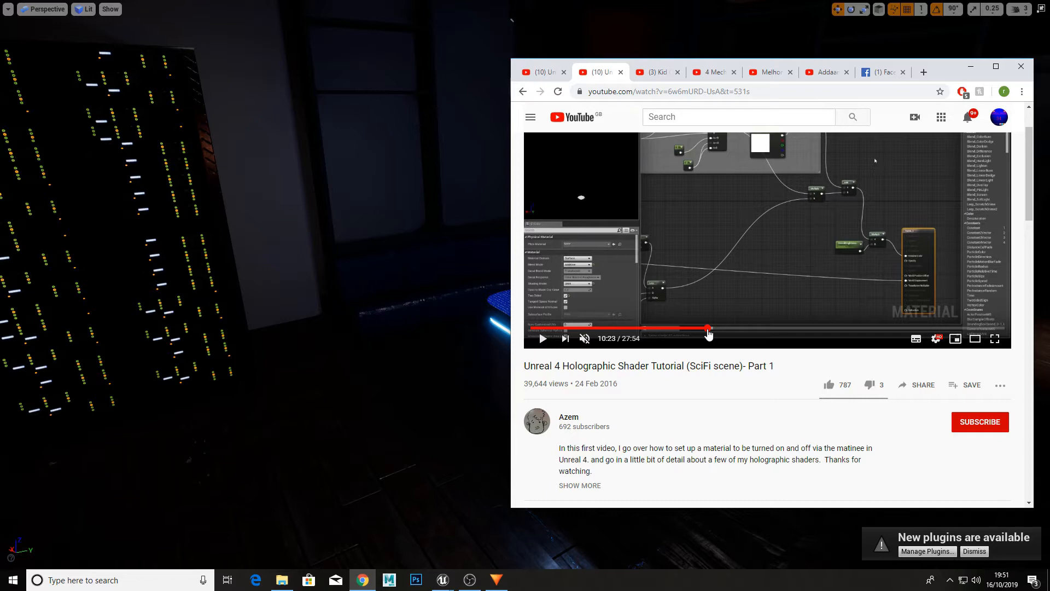
{"action": "left_click", "coordinate": [735, 328]}
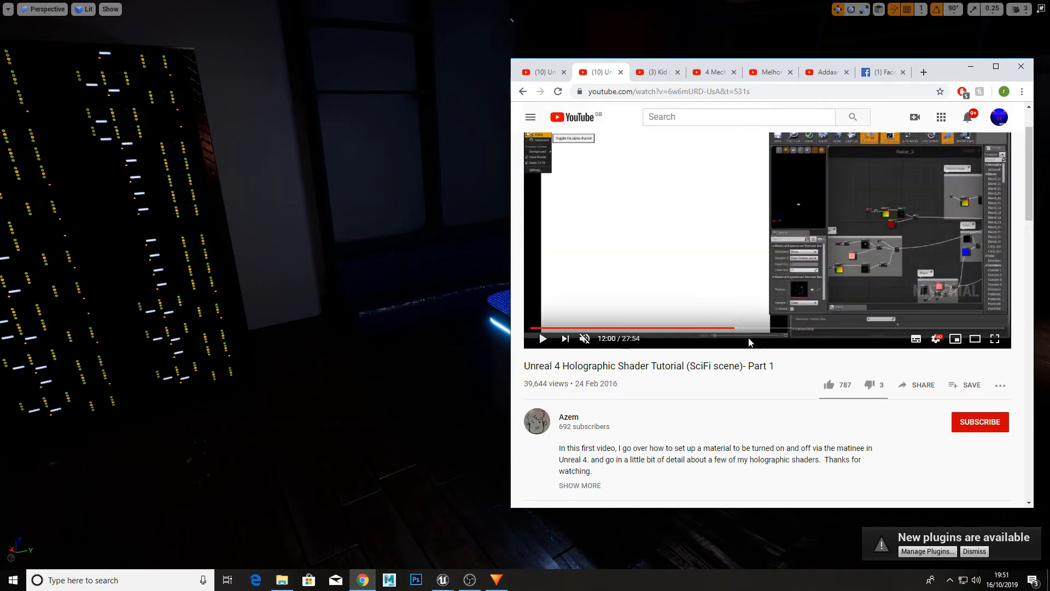
{"action": "left_click_drag", "start_coordinate": [770, 324], "coordinate": [786, 324]}
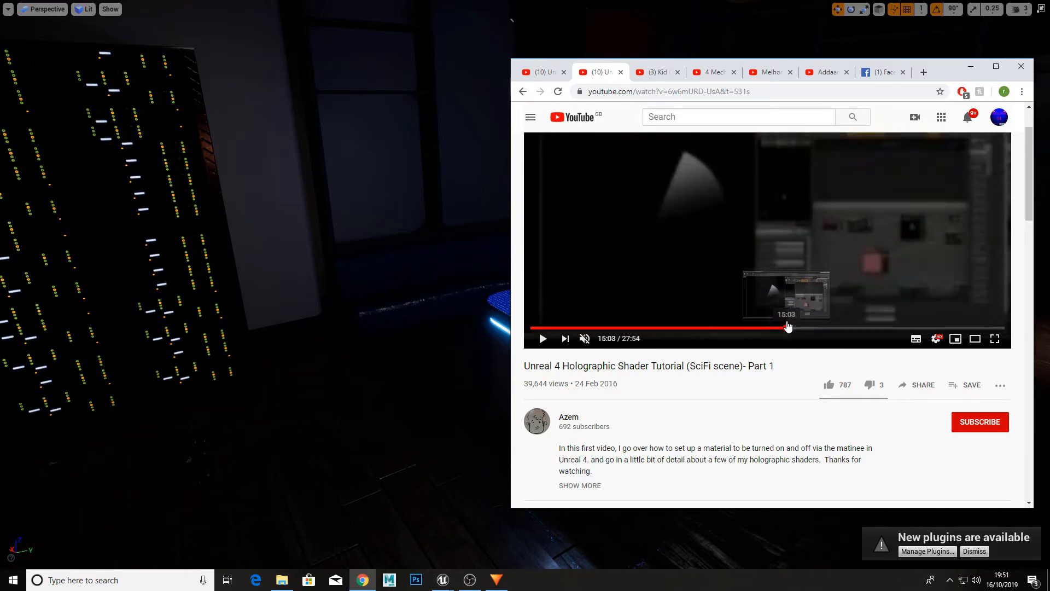
Step: Play the tutorial video from about 15:03 and skip ahead to its radar material sections near 16:15, 18:26 and 21:00
{"action": "left_click", "coordinate": [701, 200]}
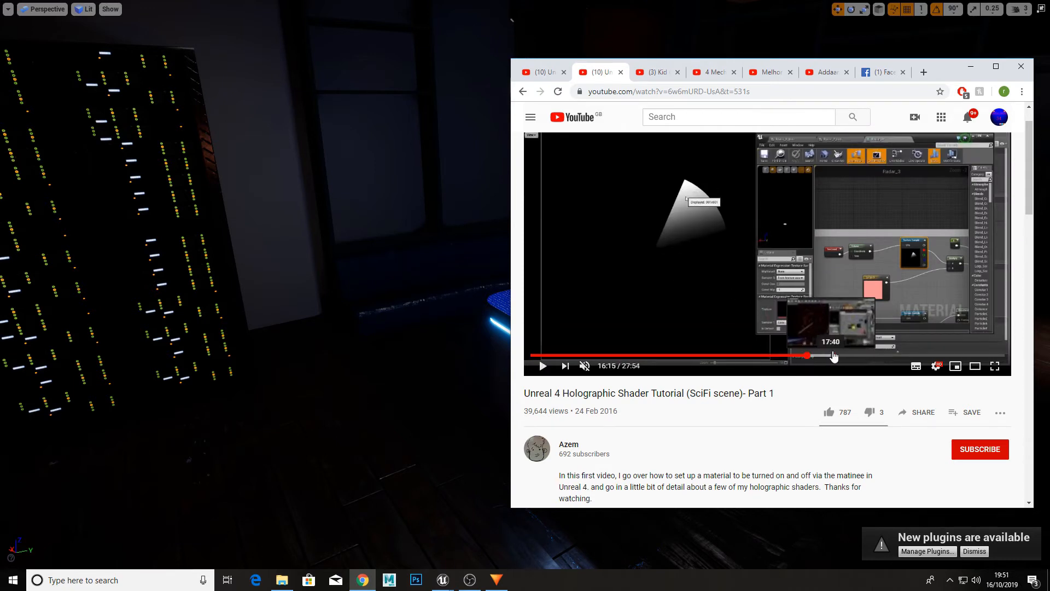
{"action": "left_click", "coordinate": [806, 356]}
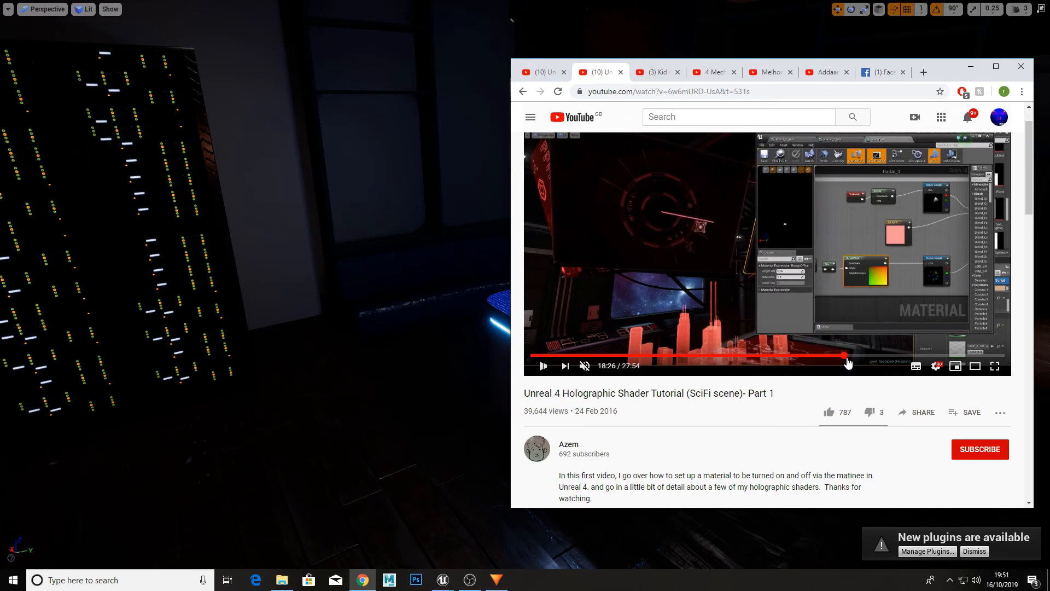
{"action": "left_click", "coordinate": [844, 356]}
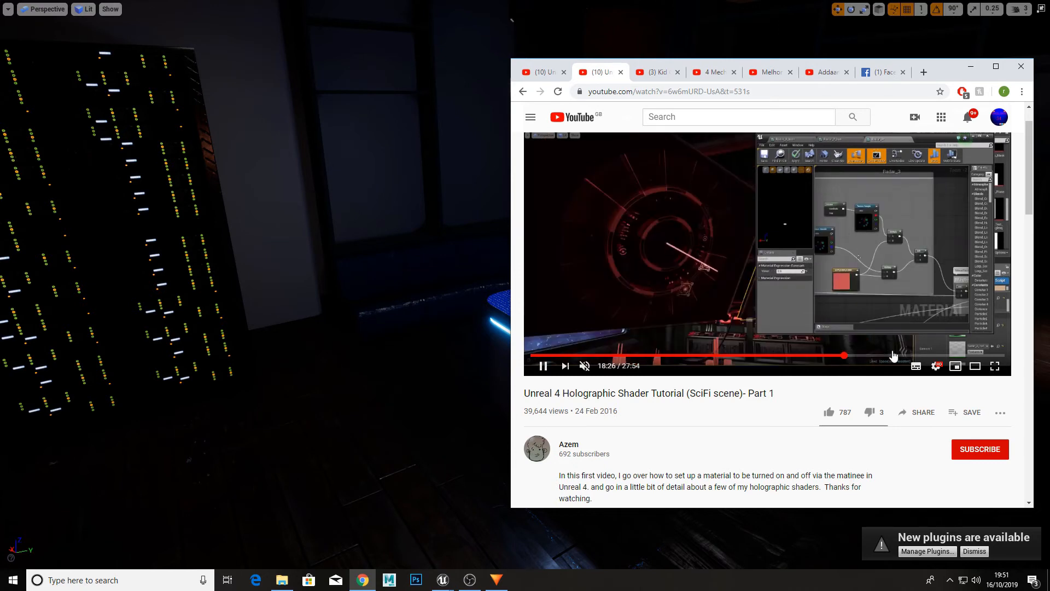
{"action": "left_click", "coordinate": [891, 355]}
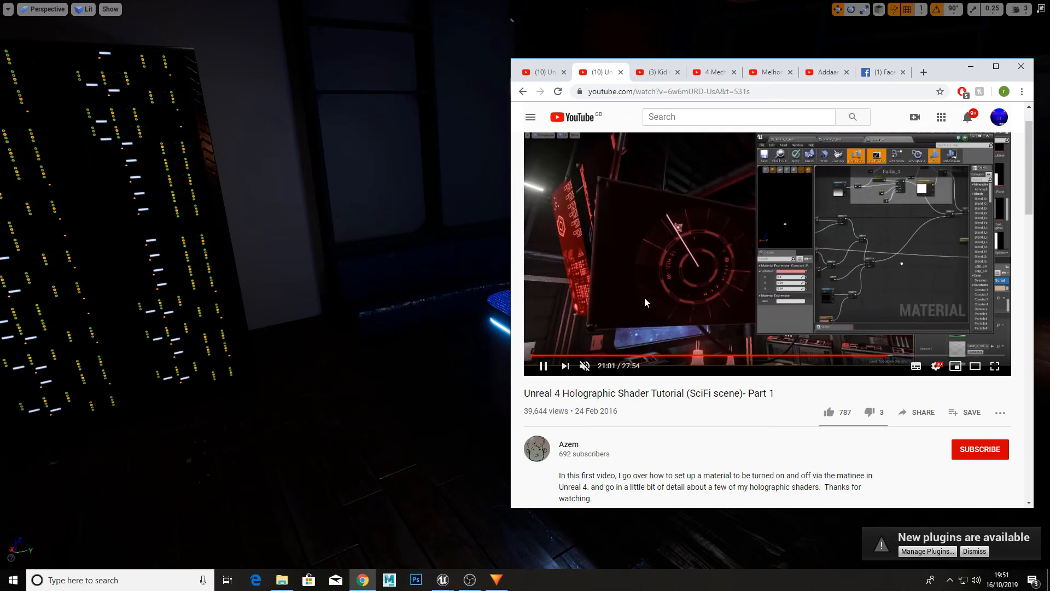